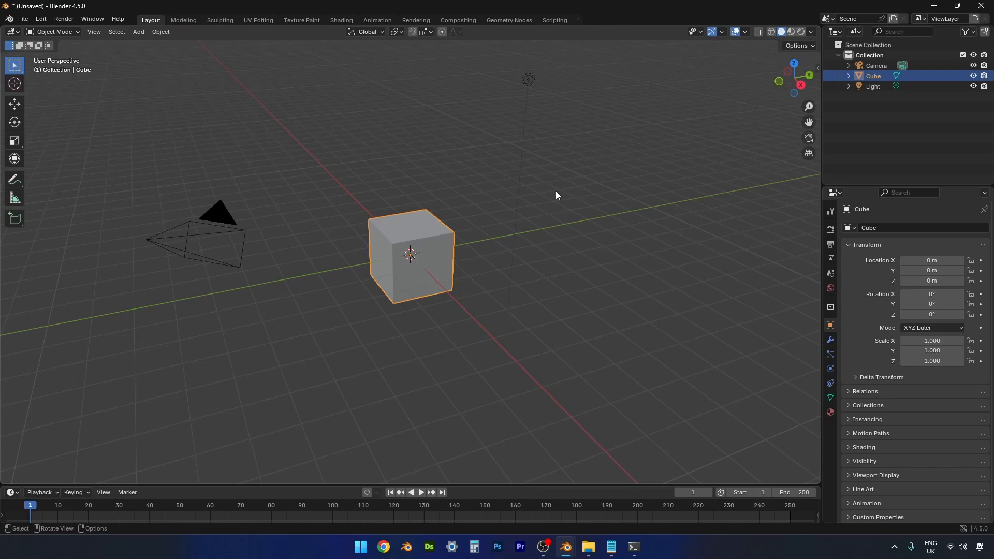
Save the project in the Red Robin folder as Red Robin Hedge.blend
click(24, 19)
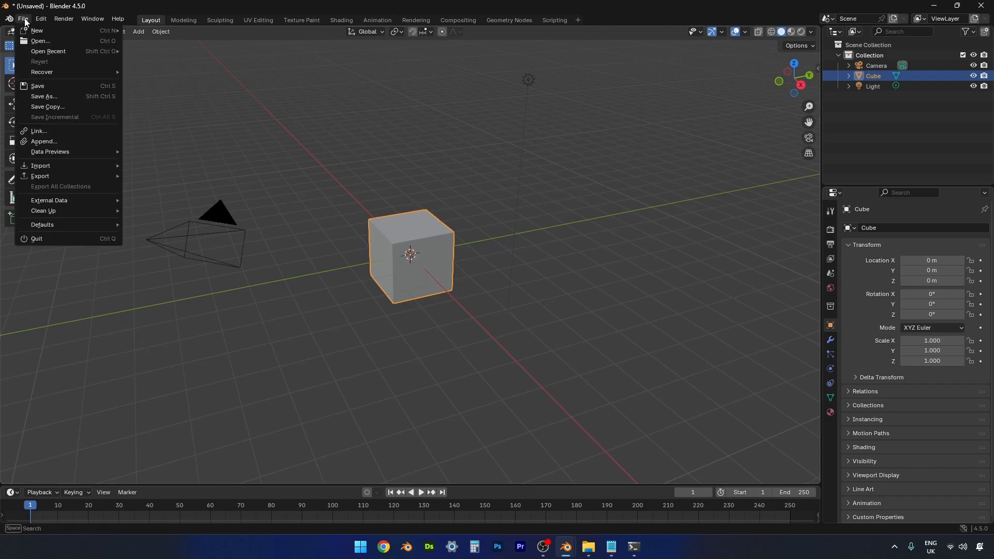
click(54, 95)
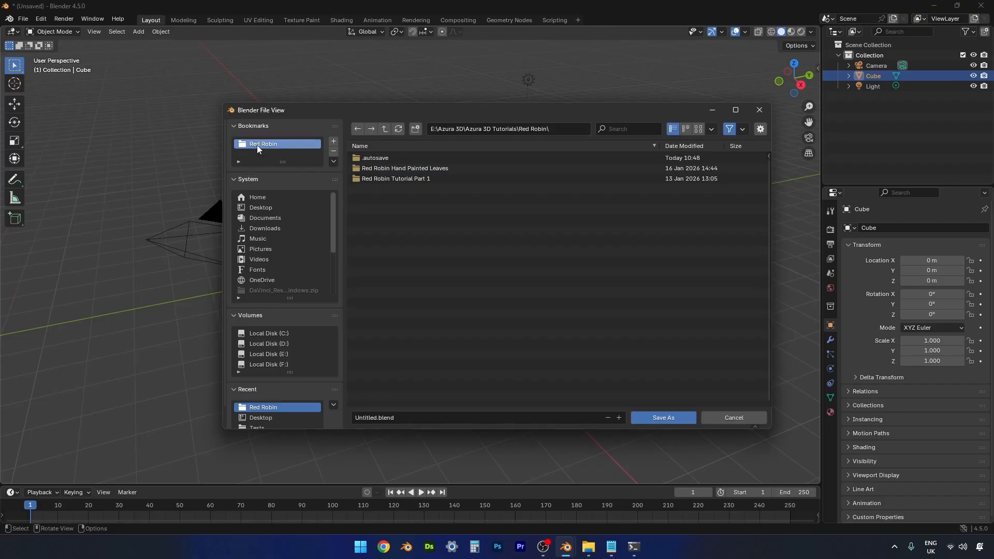
click(371, 419)
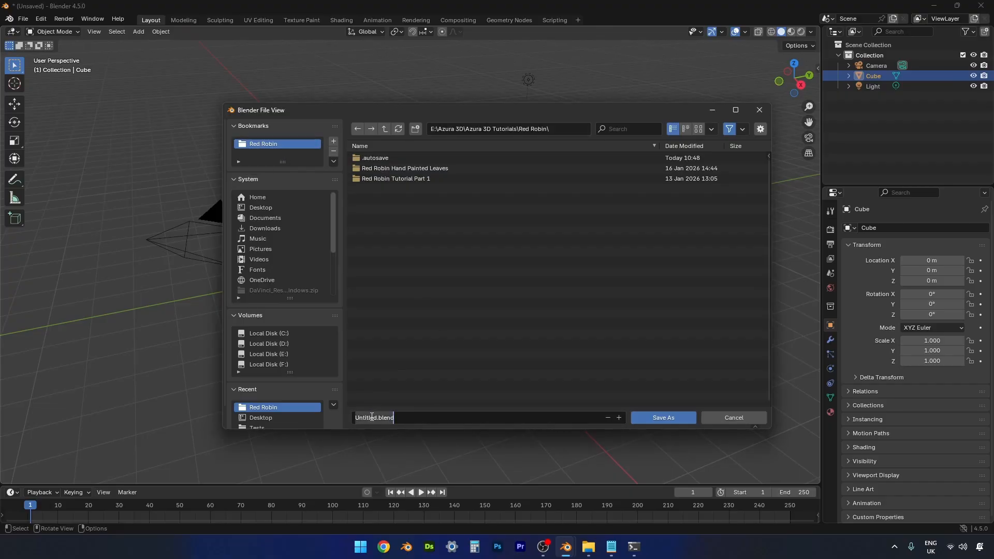
click(376, 417)
key(BackSpace)
key(BackSpace)
key(BackSpace)
key(BackSpace)
key(BackSpace)
key(BackSpace)
key(BackSpace)
key(BackSpace)
text(Red Robin Hedge)
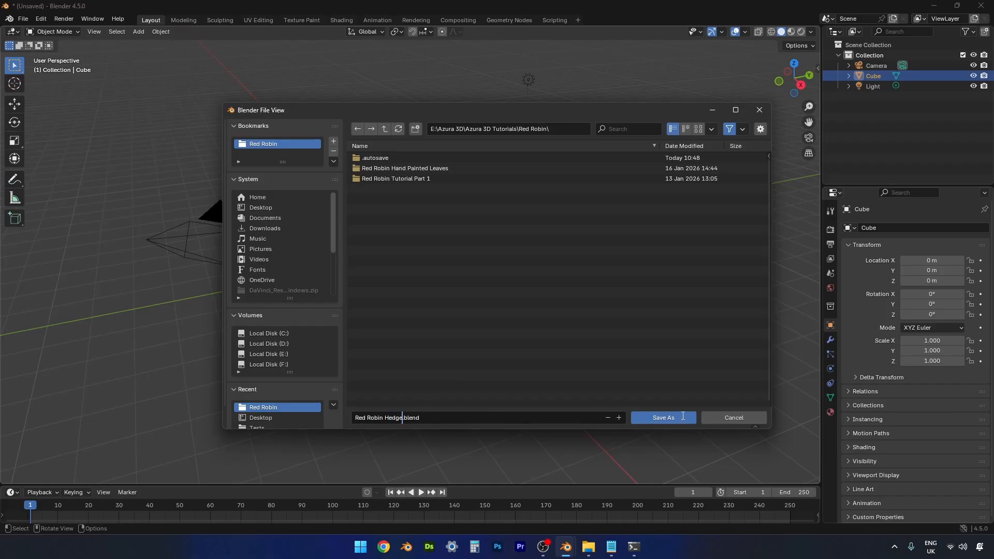
click(681, 416)
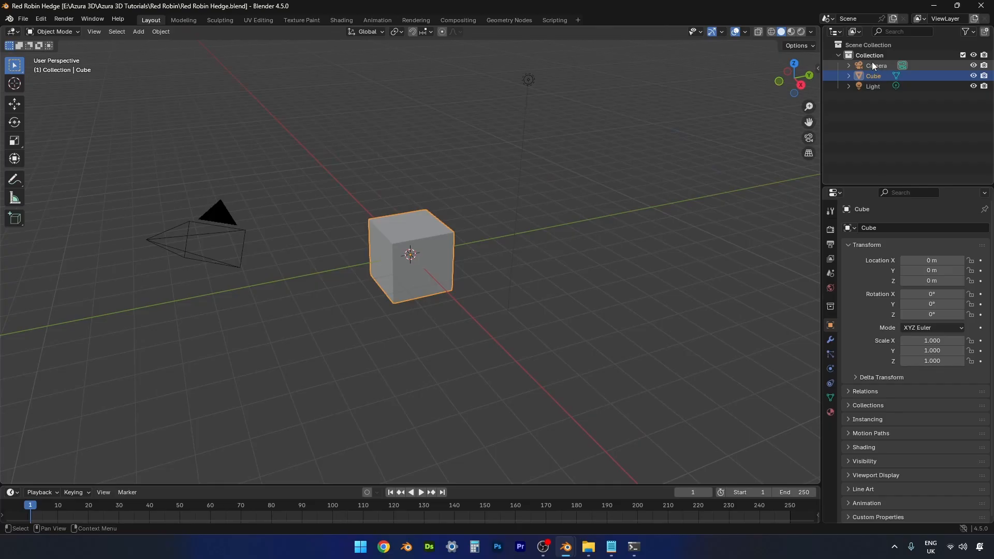
Create a new collection under the Scene Collection and move the Camera and Light into it
click(869, 48)
right_click(869, 48)
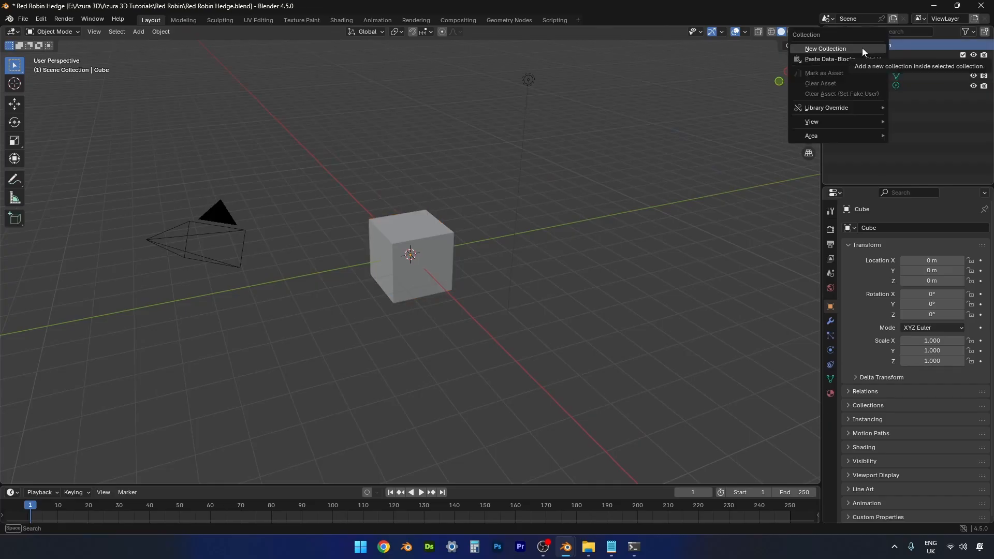
click(862, 48)
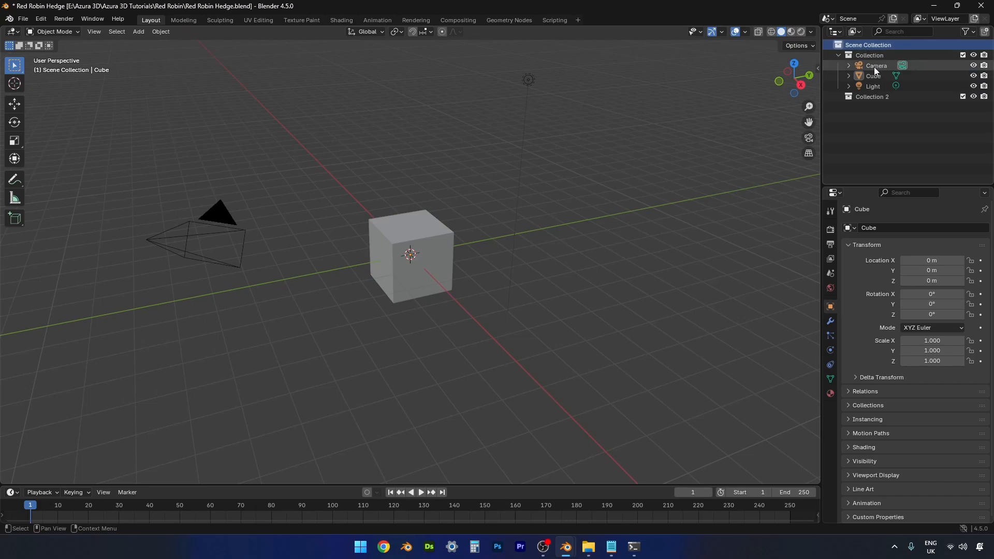
drag(874, 67, 877, 97)
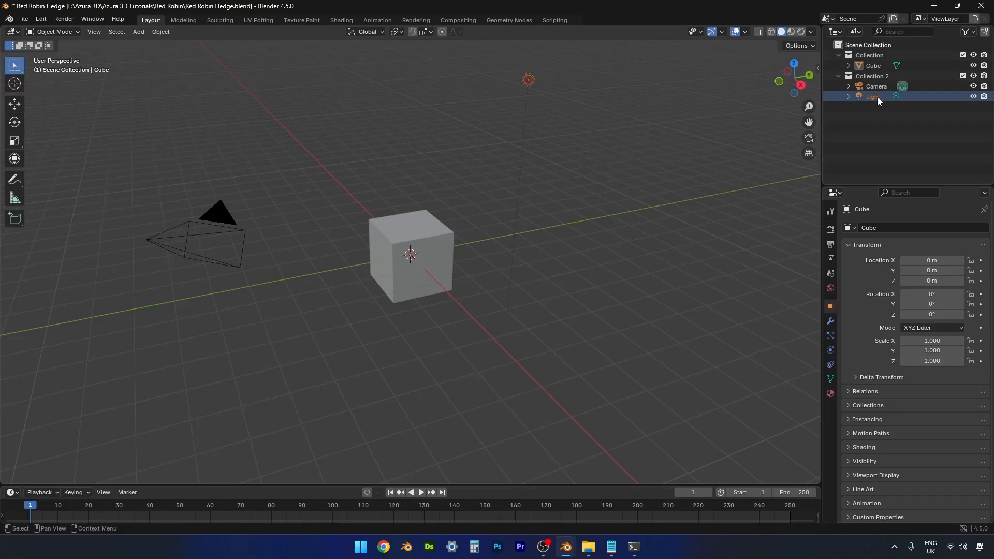
Exclude the collection holding the camera and light from the view layer and rename it "cam light"
click(962, 76)
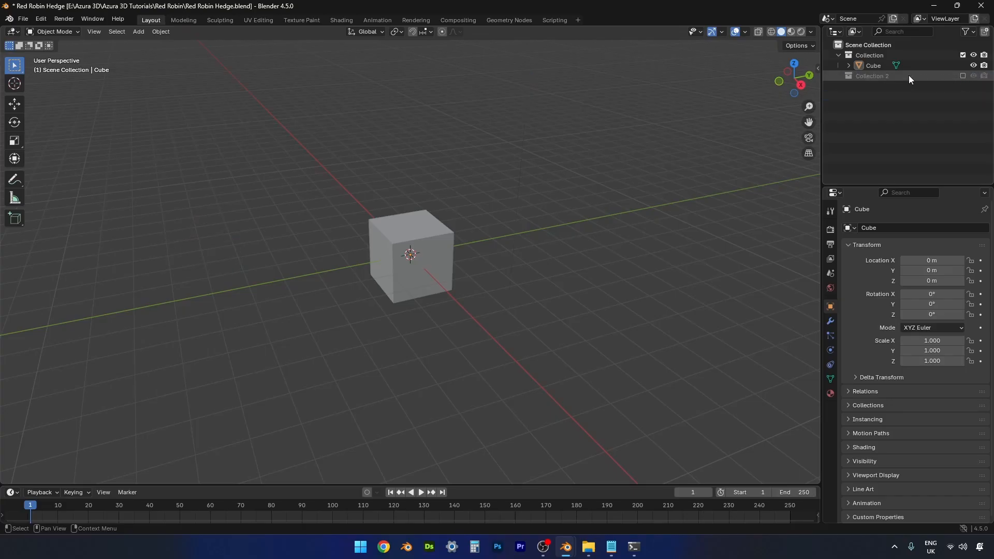
double_click(876, 76)
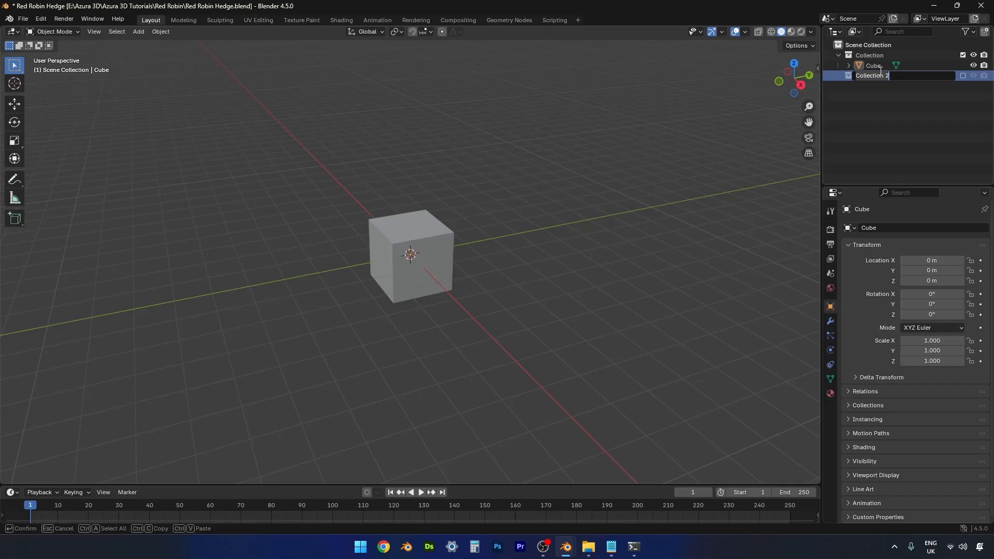
text(cam light)
key(Return)
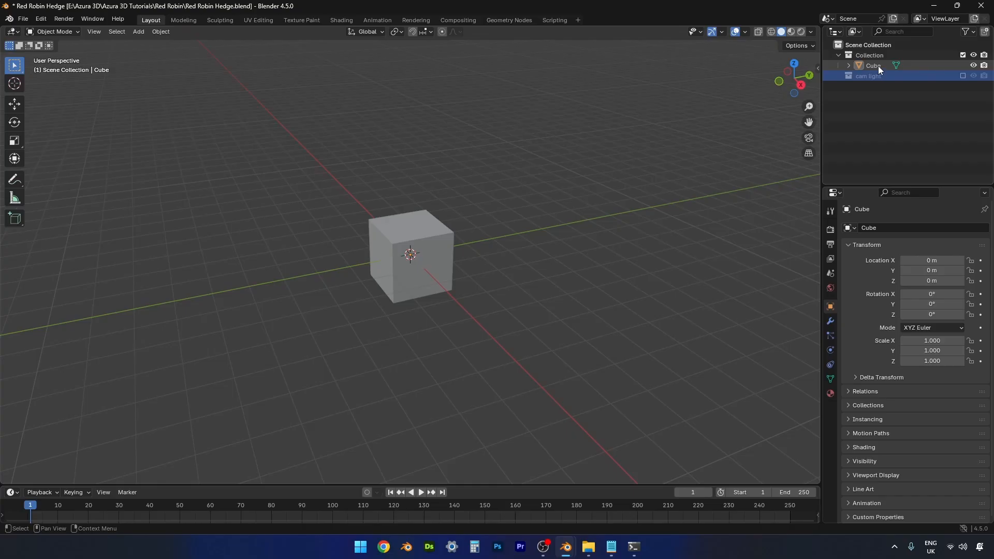
Rename the Cube object to "Hedge"
click(879, 66)
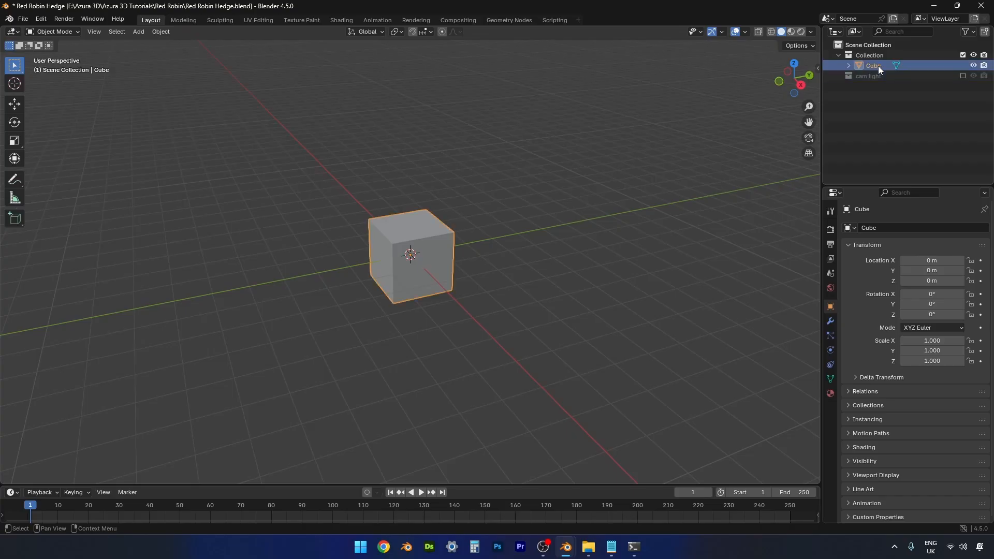
double_click(878, 66)
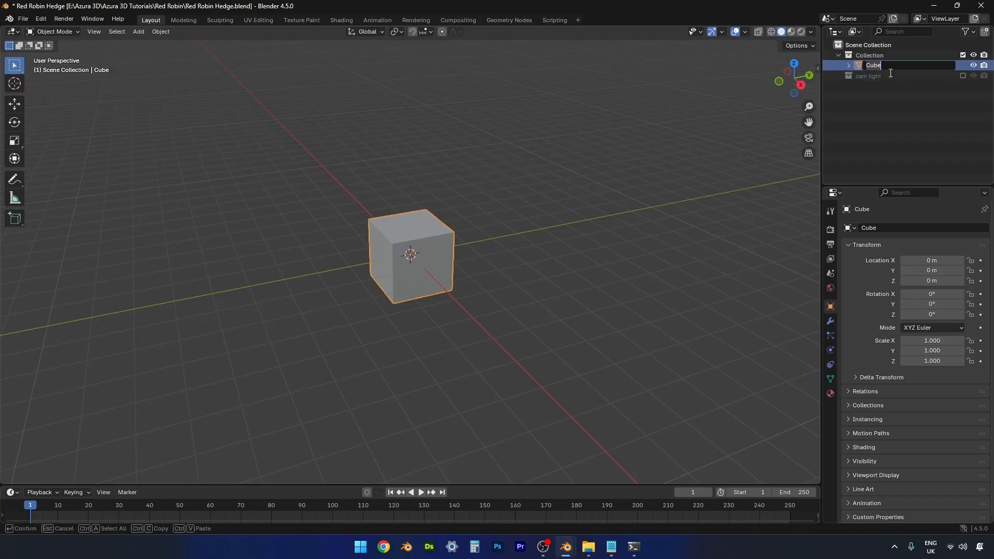
text(Hedge)
key(Return)
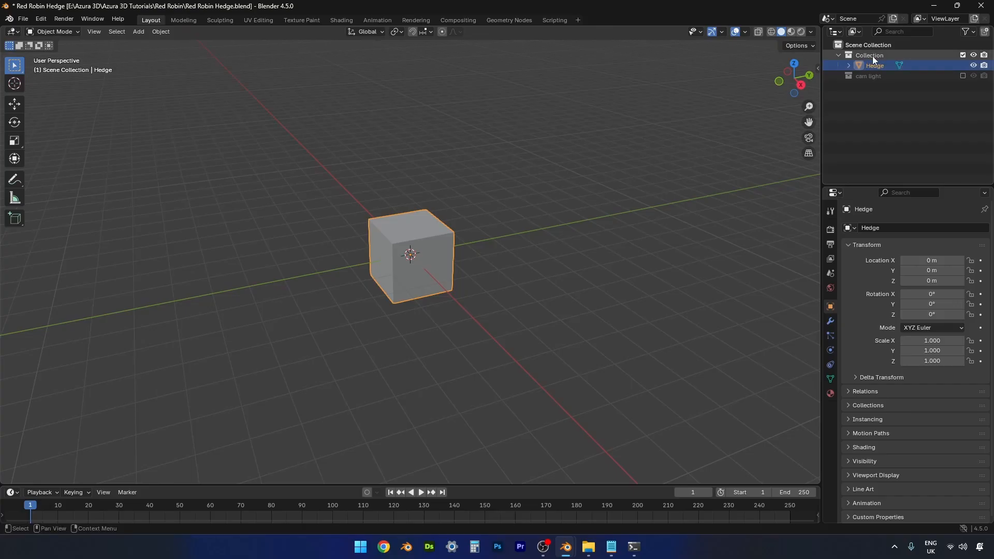
Create another collection under the Scene Collection and name it "Planes"
click(867, 45)
right_click(867, 46)
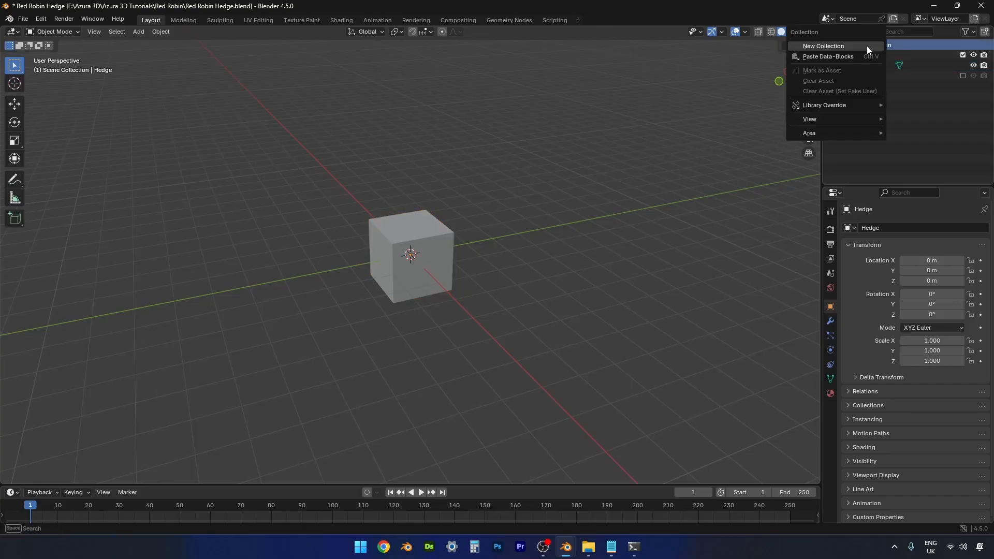
click(846, 47)
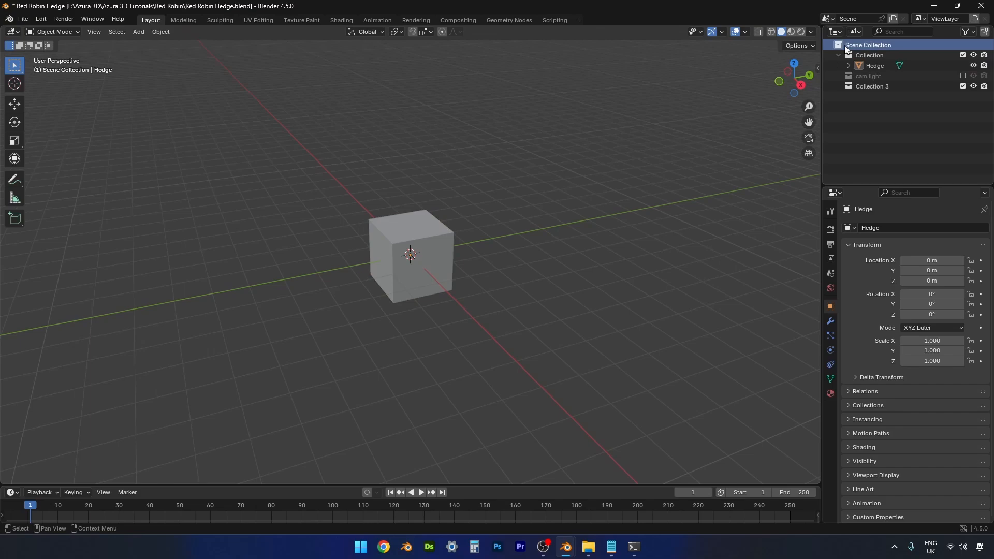
double_click(877, 87)
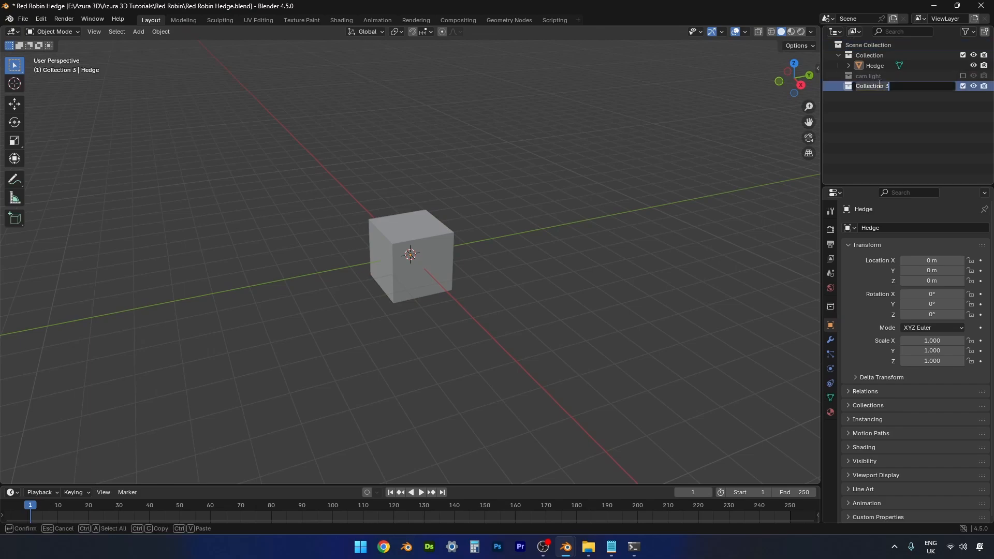
text(Ploanes)
key(BackSpace)
key(BackSpace)
key(BackSpace)
key(BackSpace)
key(BackSpace)
text(anes)
key(Return)
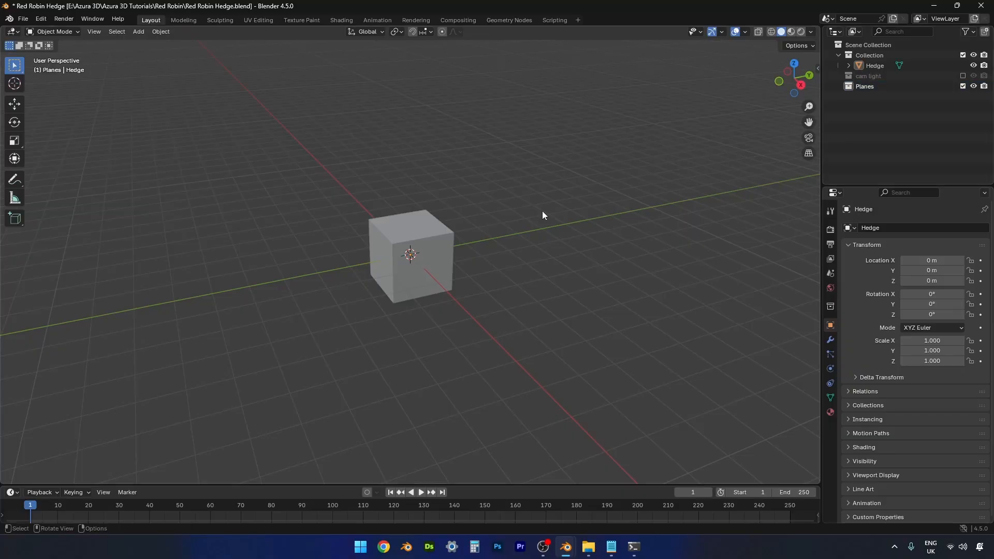
In front view, set the Hedge object's dimensions to 3 m in X and 1.7 m in Z
click(441, 241)
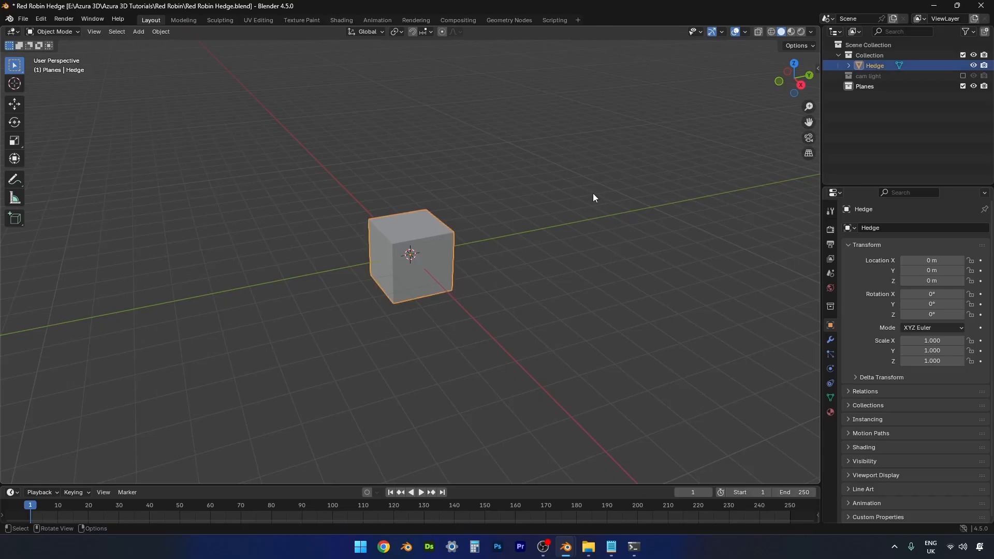
key(n)
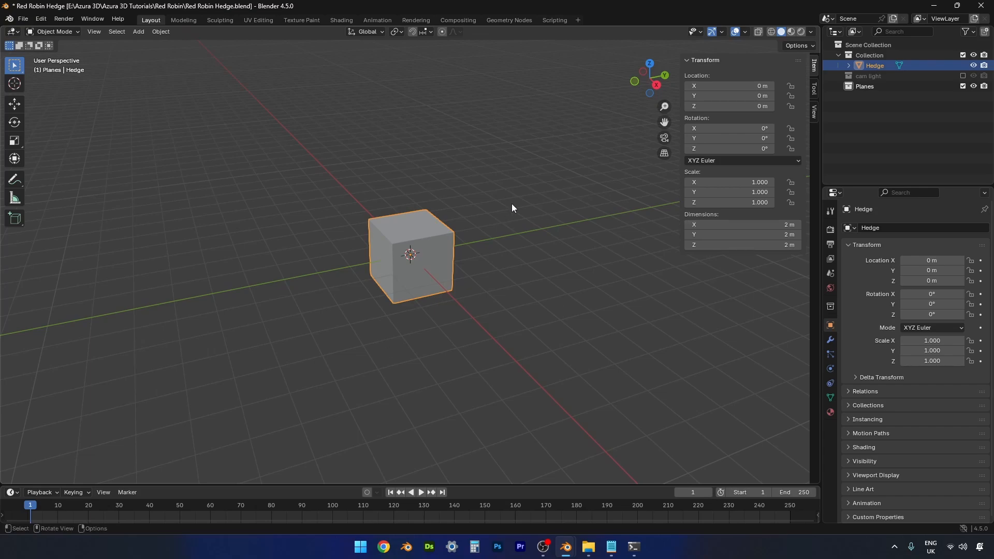
key(KP_1)
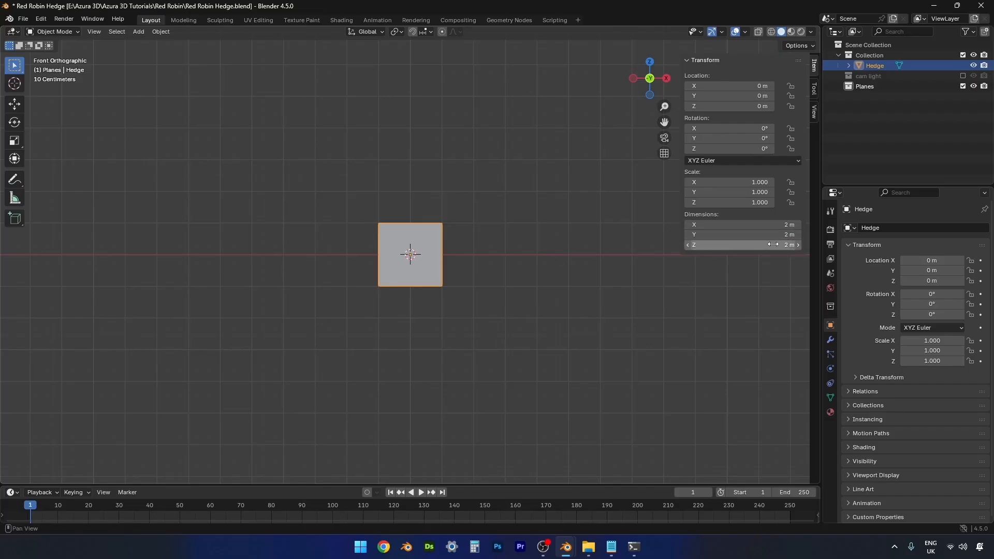
click(771, 226)
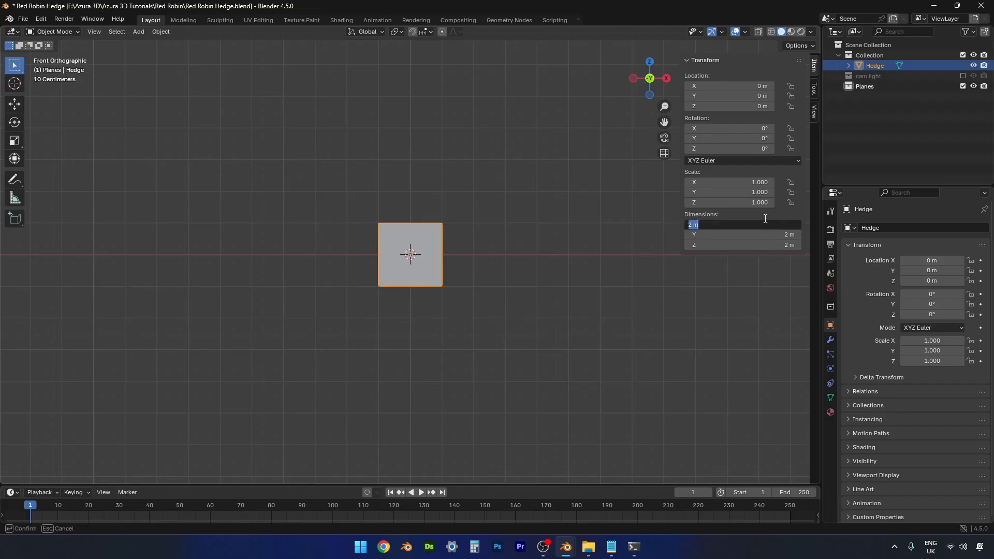
text(3)
key(Return)
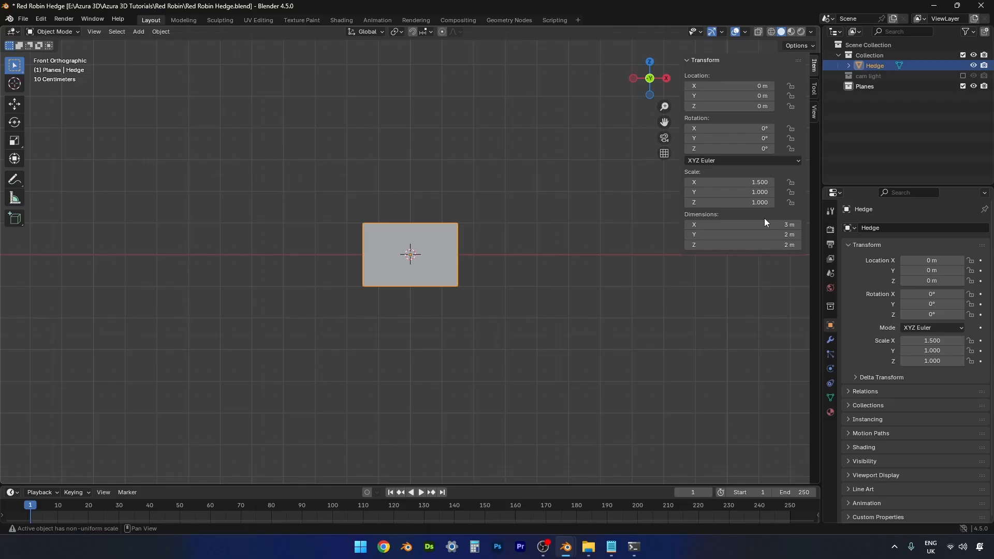
click(761, 245)
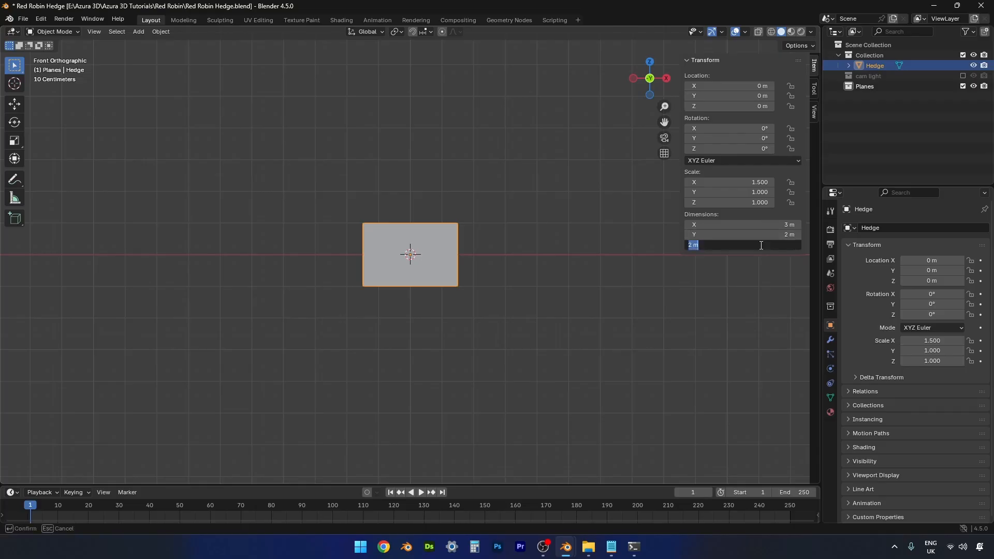
text(1.7)
key(Return)
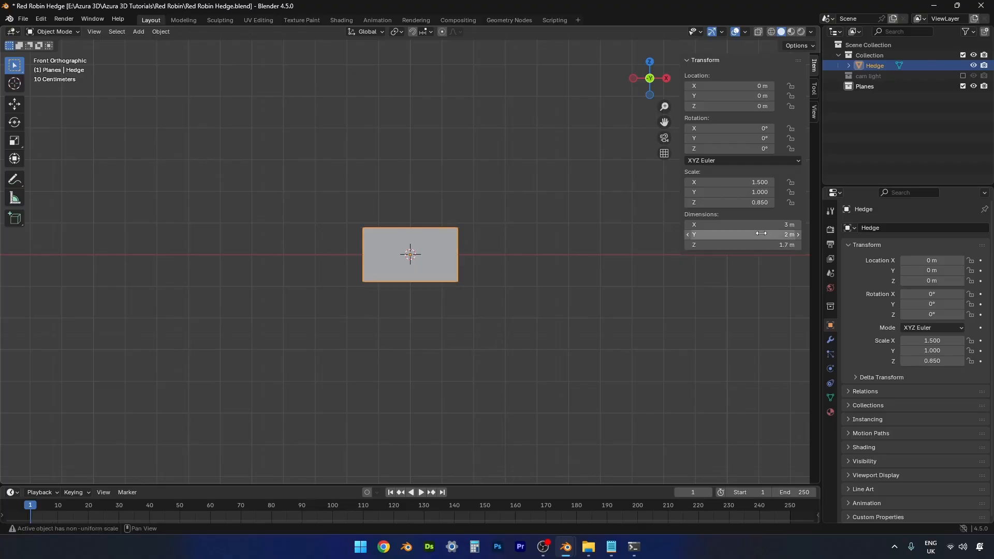
Set the Hedge's Y dimension to 0.5 m and apply its rotation and scale
click(762, 233)
text(0.5)
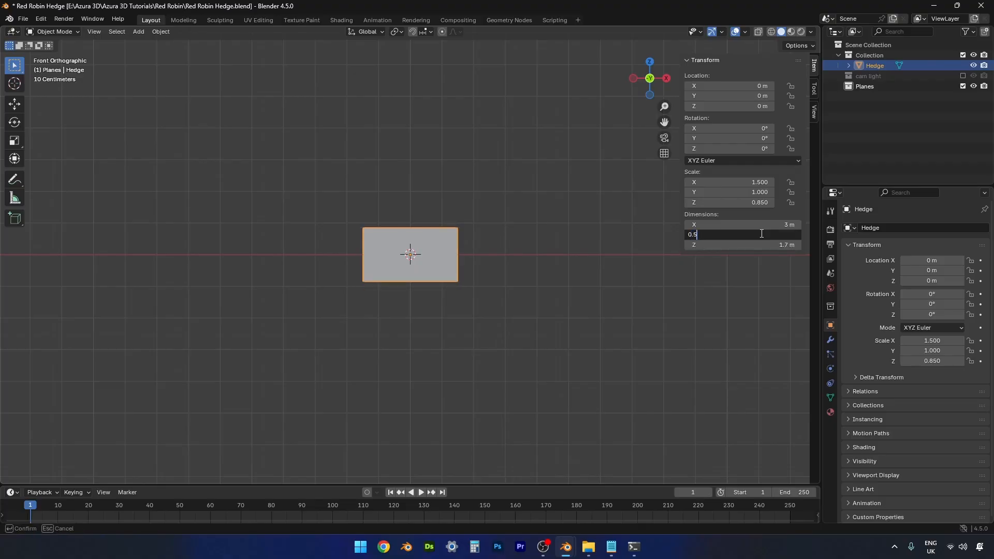
key(Return)
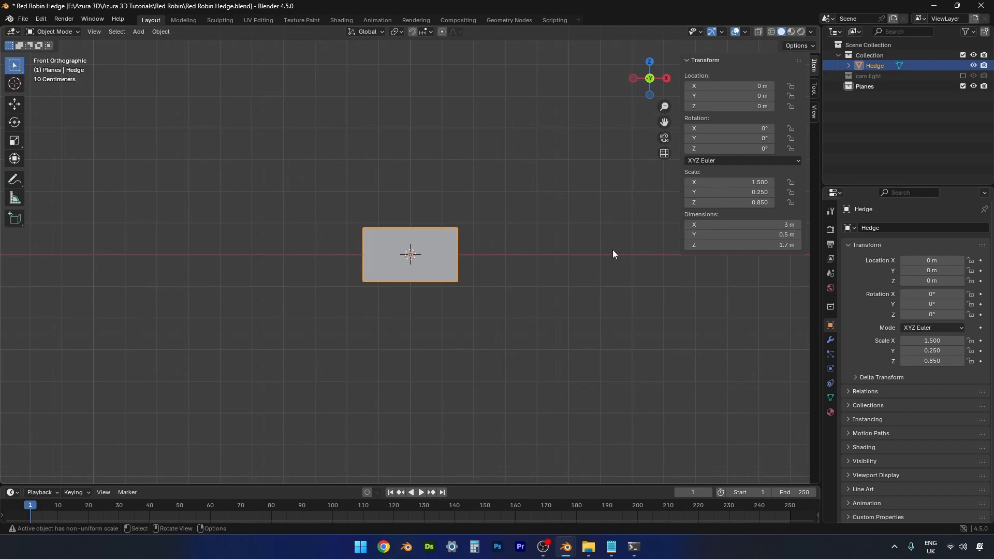
key(ctrl+a)
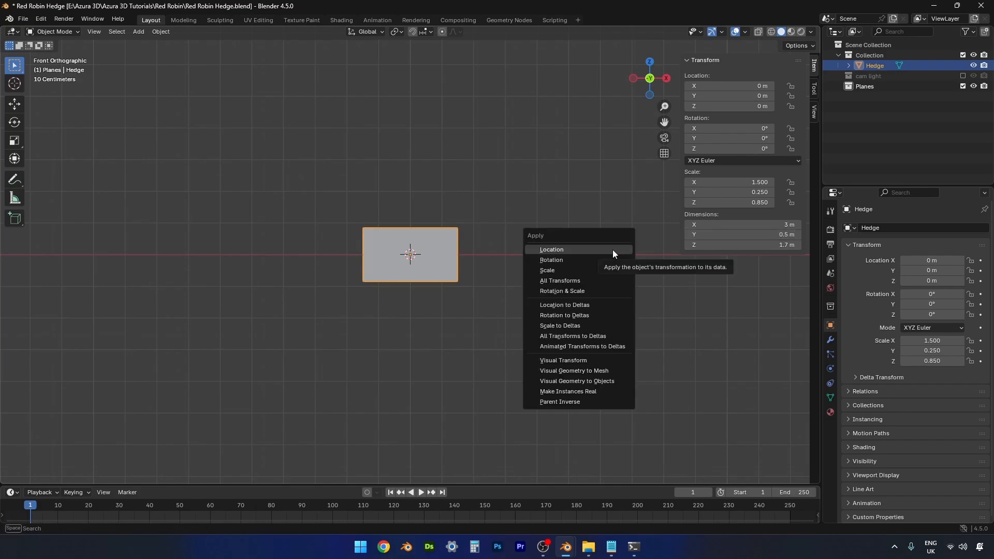
click(572, 293)
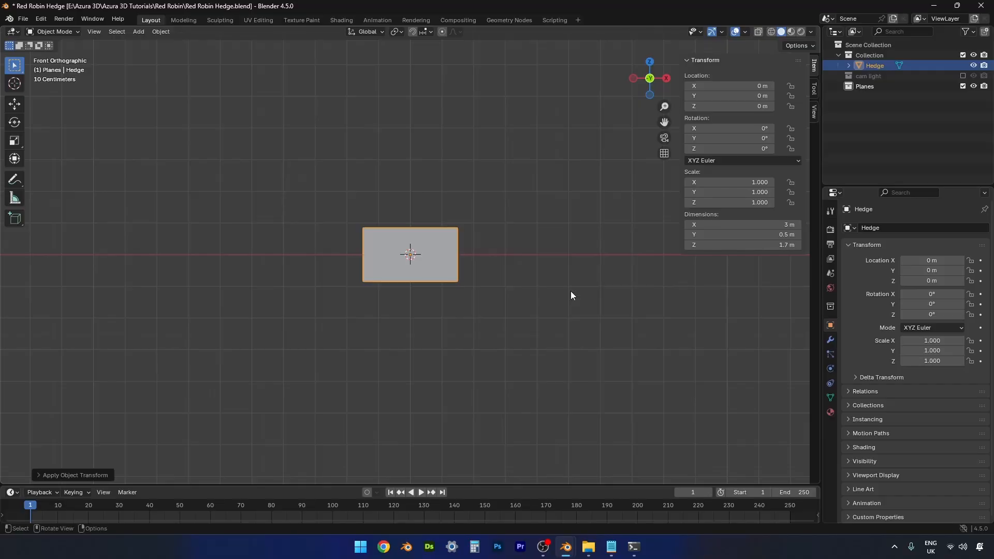
Delete the bottom face of the Hedge block in Edit Mode
scroll(555, 230, up, 2)
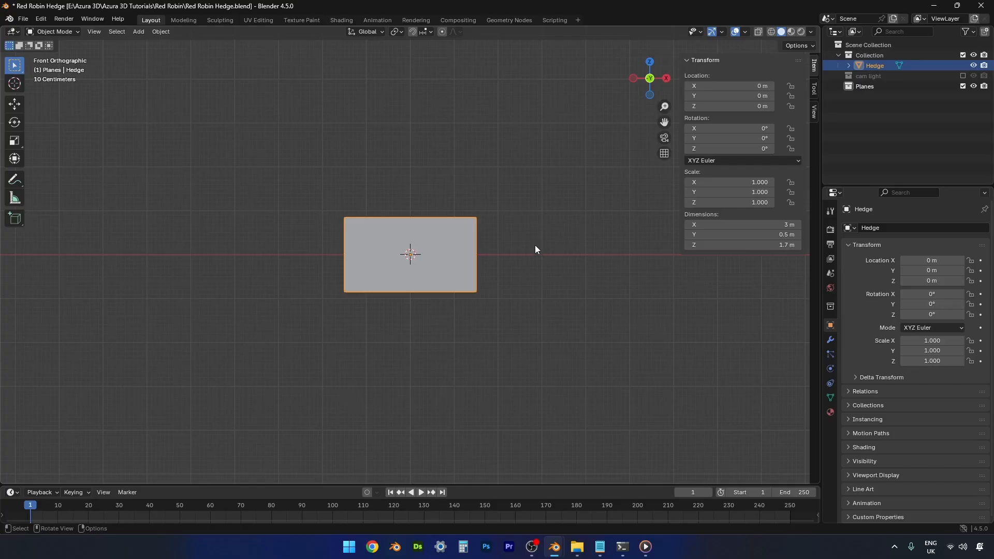
key(Tab)
middle_drag(524, 250, 553, 212)
click(433, 292)
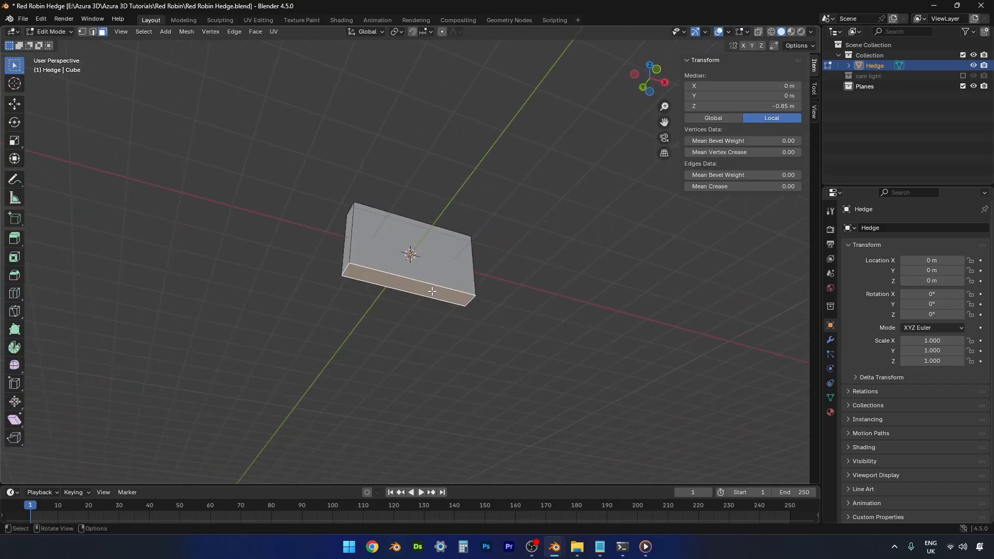
key(x)
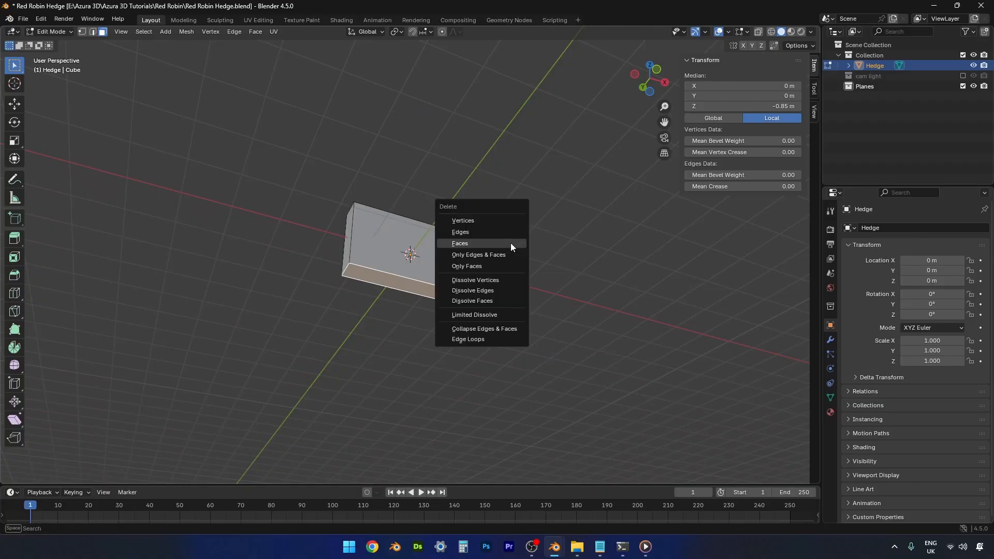
click(511, 243)
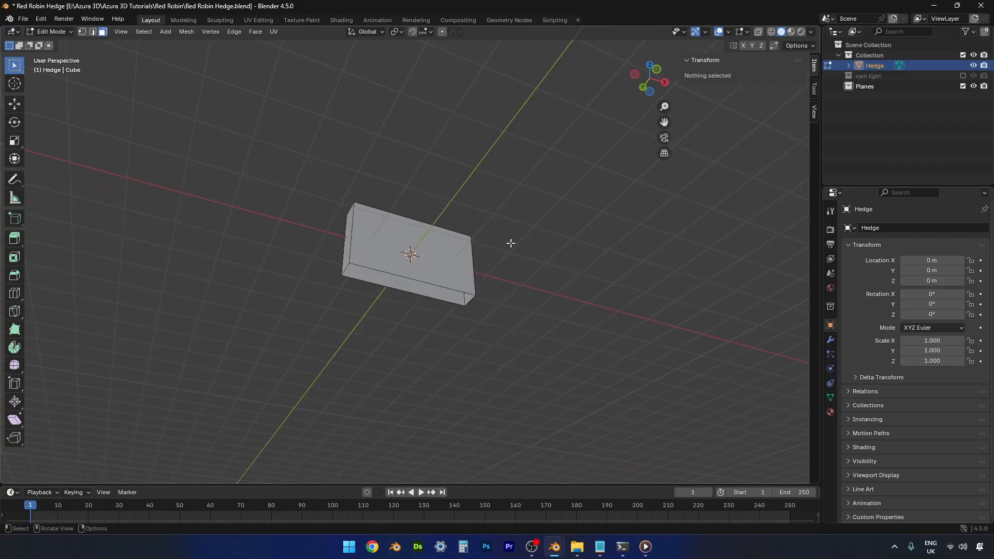
Add a horizontal loop cut around the Hedge block, slide it down to about Z −0.285 m, and return to Object Mode
middle_drag(511, 243, 501, 312)
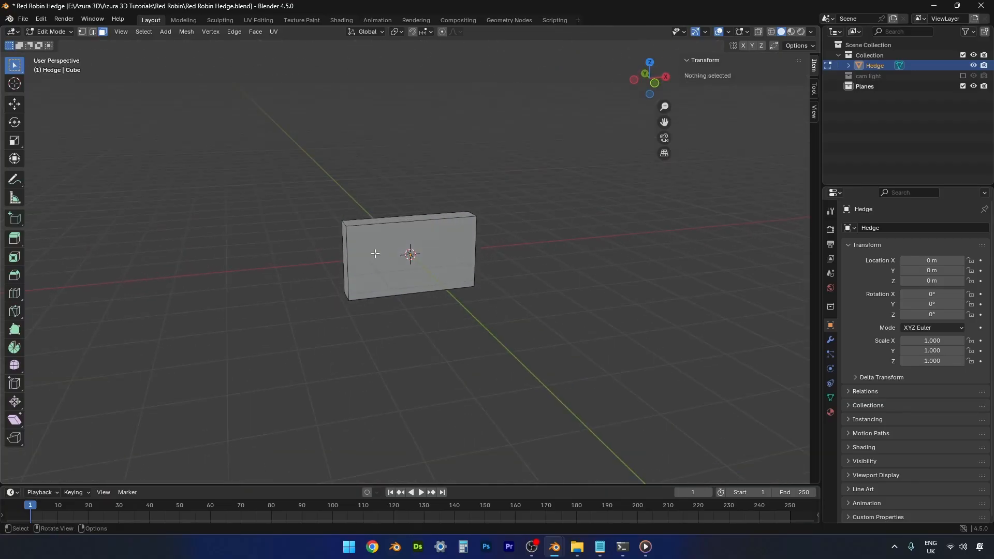
key(ctrl+r)
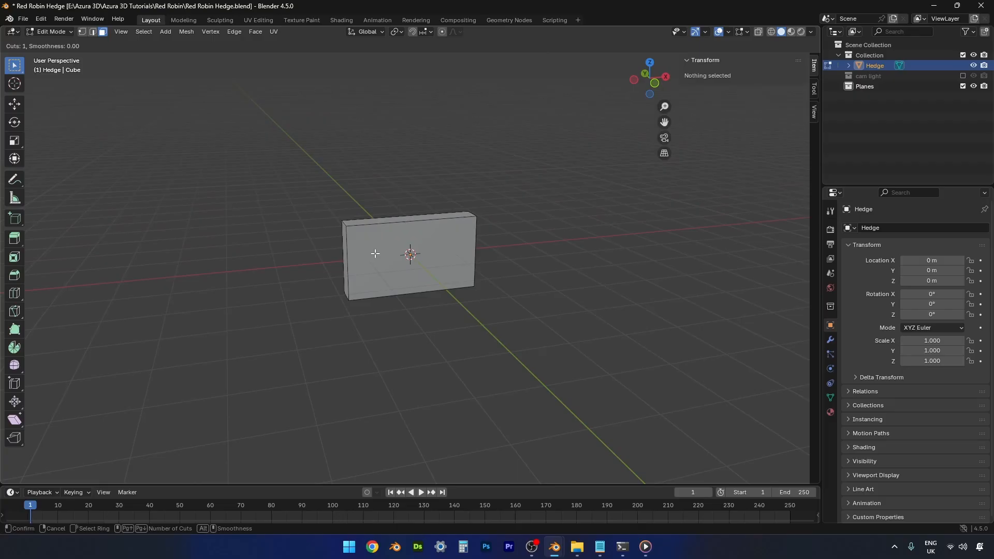
click(351, 266)
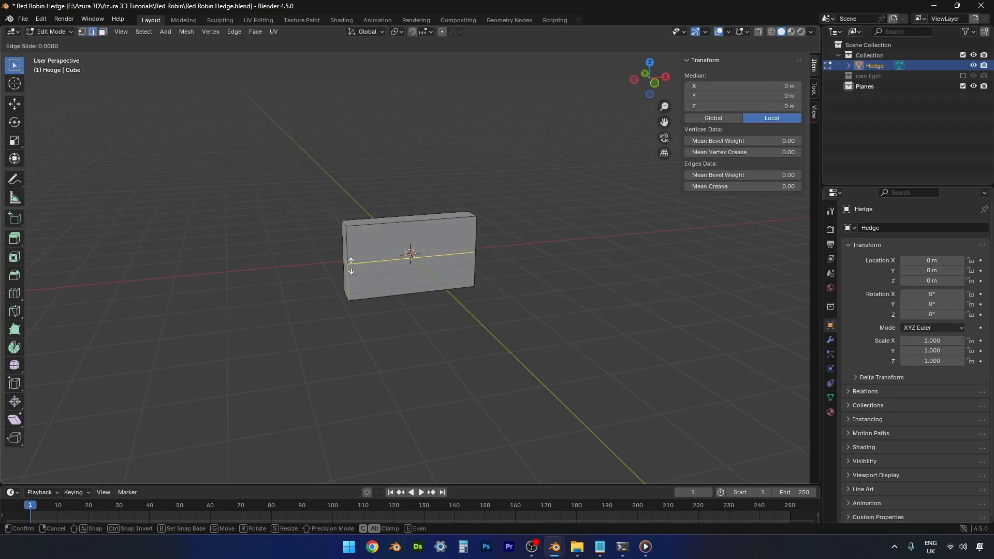
drag(351, 265, 350, 278)
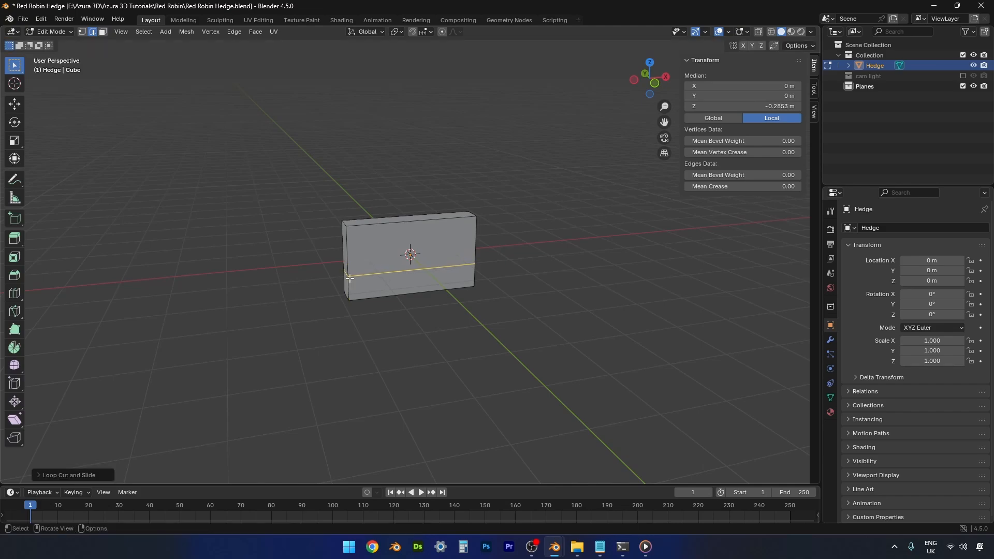
mouse_move(455, 333)
middle_down()
mouse_move(371, 315)
mouse_move(469, 332)
mouse_move(445, 326)
middle_up()
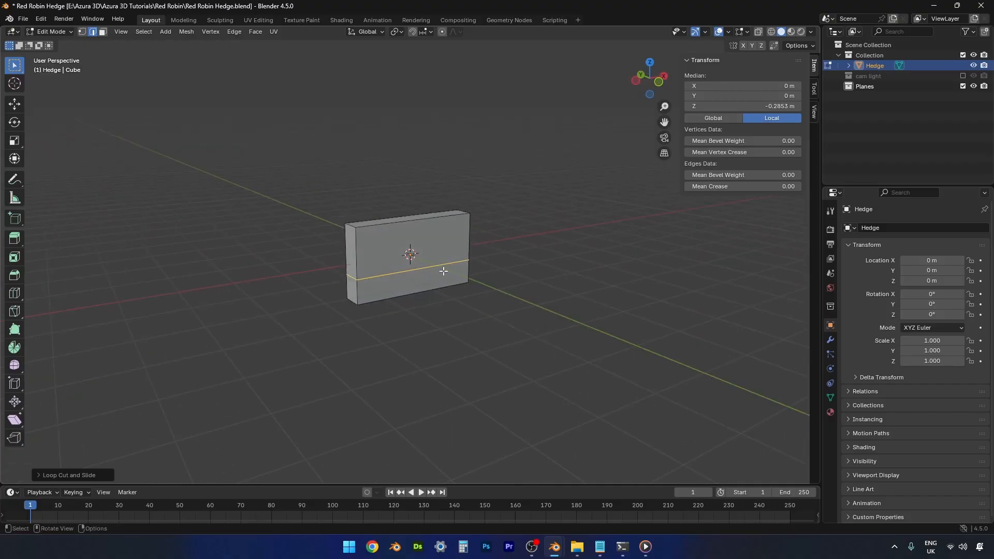
key(Tab)
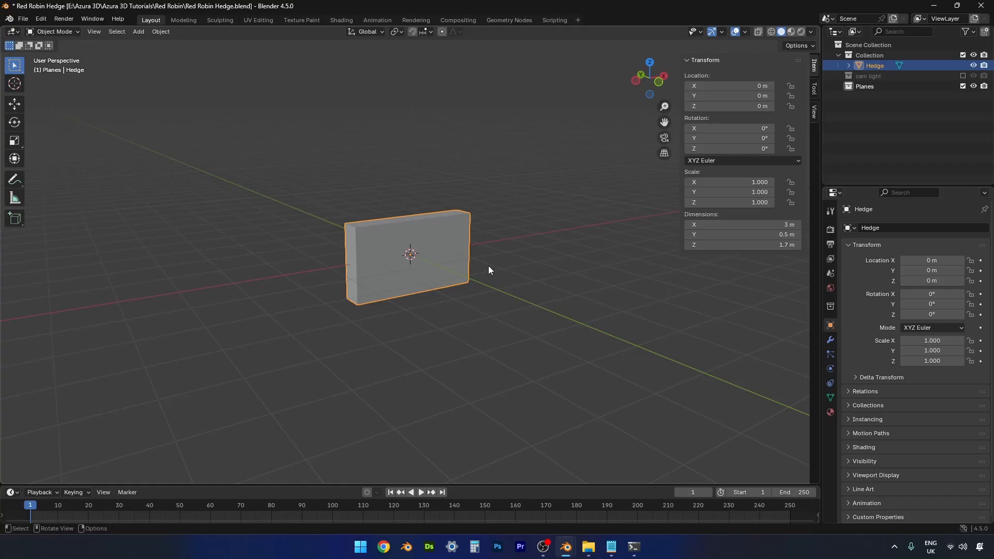
Add a mesh plane to the Planes collection and move it along X to about 5.05 m, beside the hedge block
click(139, 32)
mouse_move(144, 43)
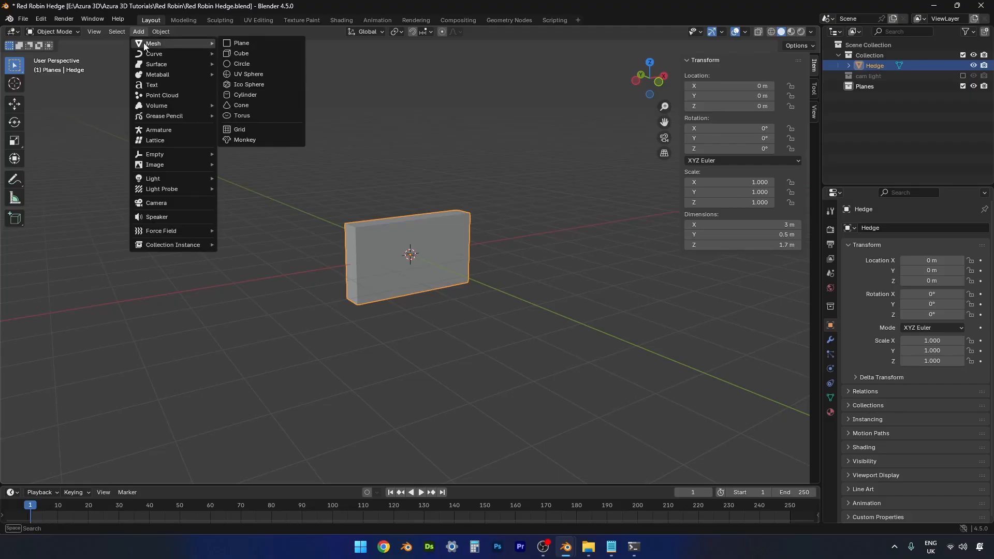
click(251, 43)
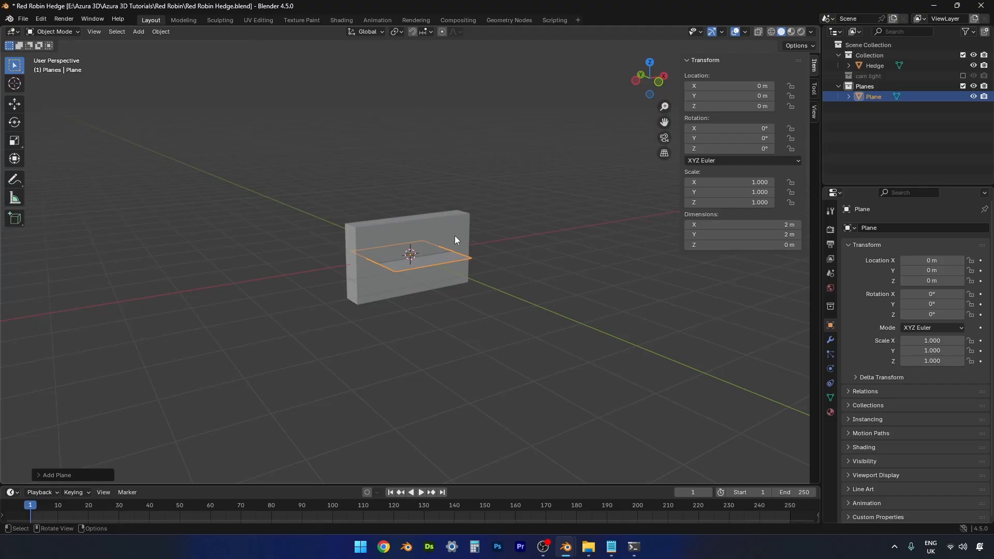
key(g)
key(x)
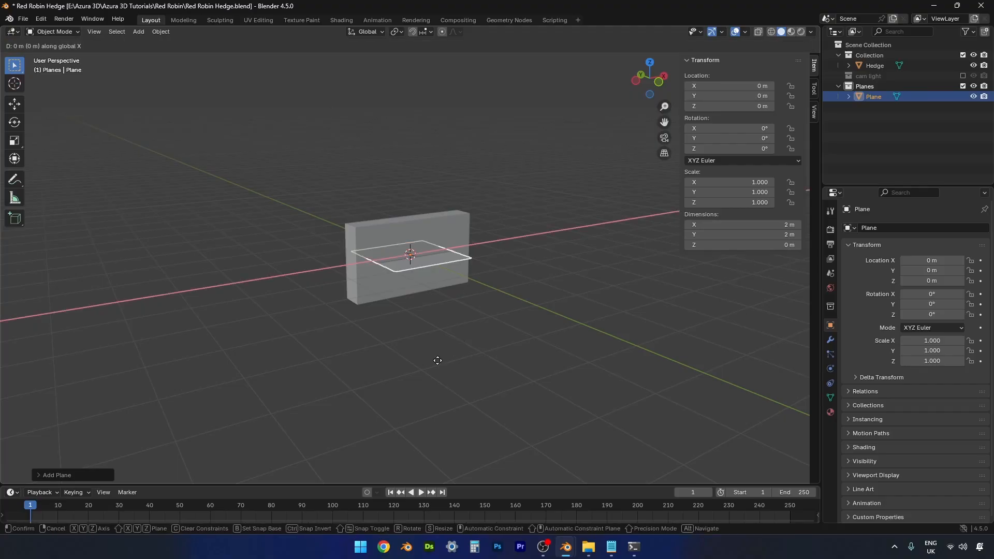
click(592, 326)
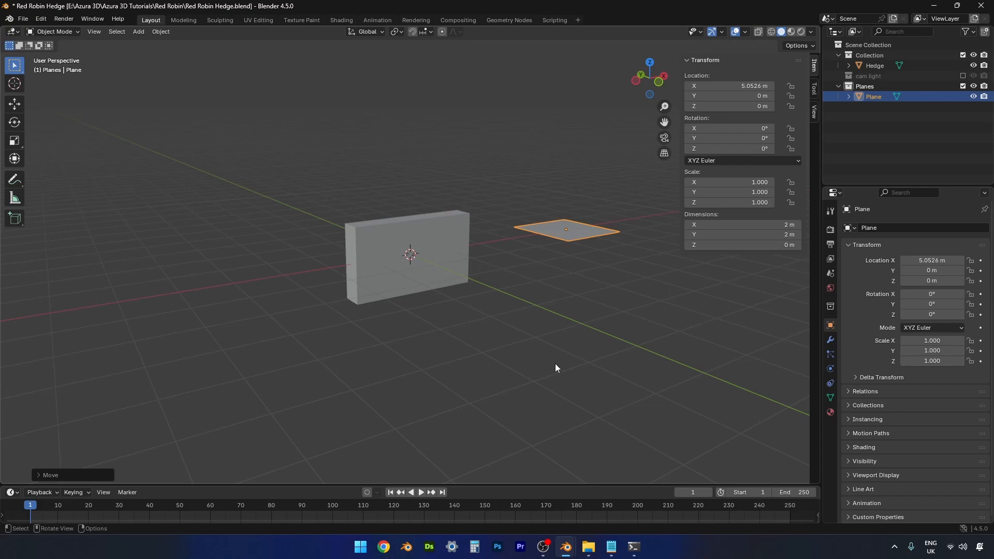
Rotate the plane by 90° in right orthographic view so it stands upright
key(KP_3)
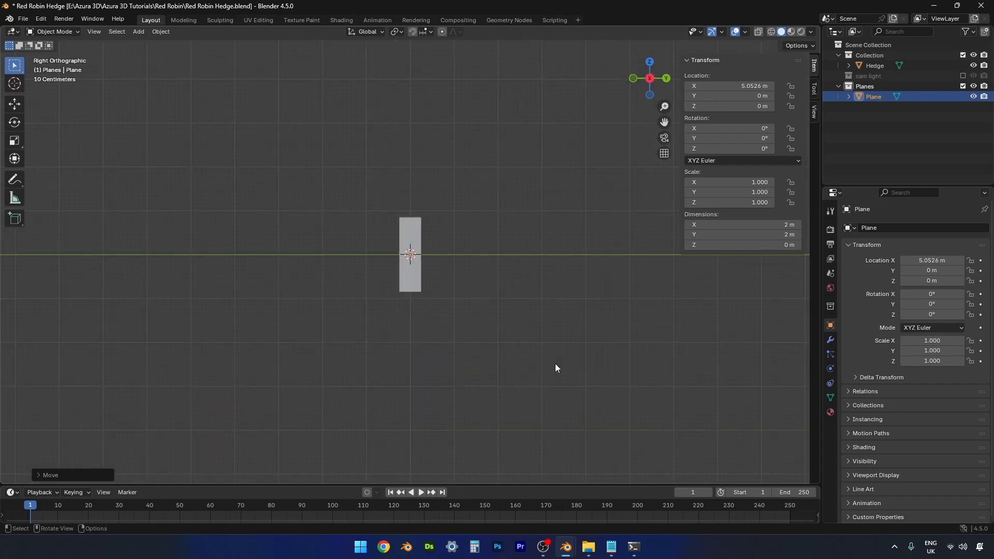
key(KP_1)
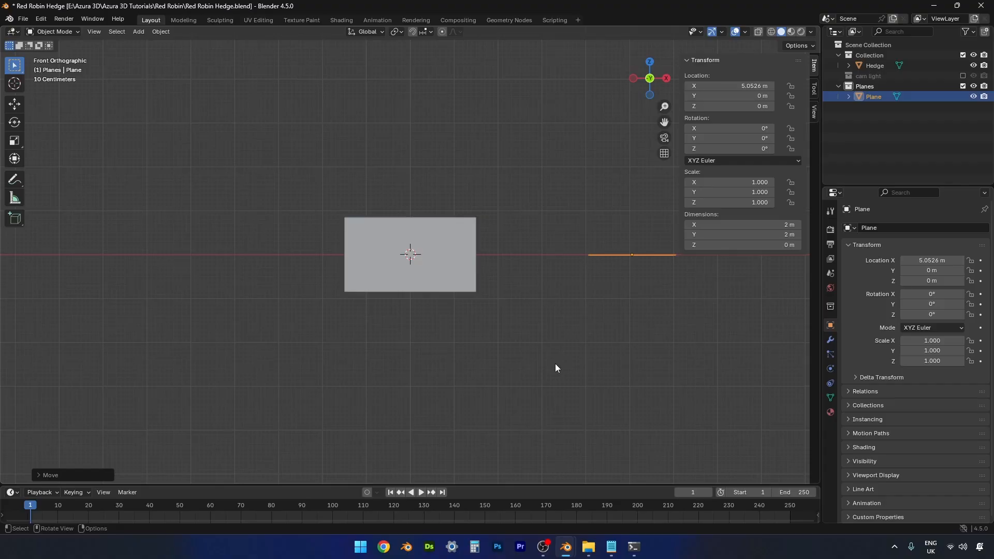
key(KP_3)
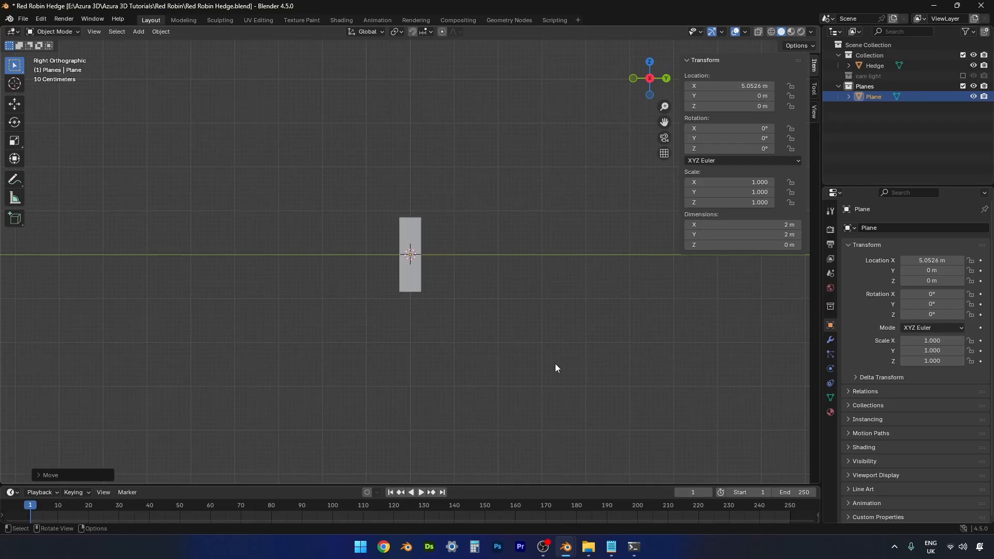
text(r90)
key(Return)
middle_drag(371, 362, 515, 373)
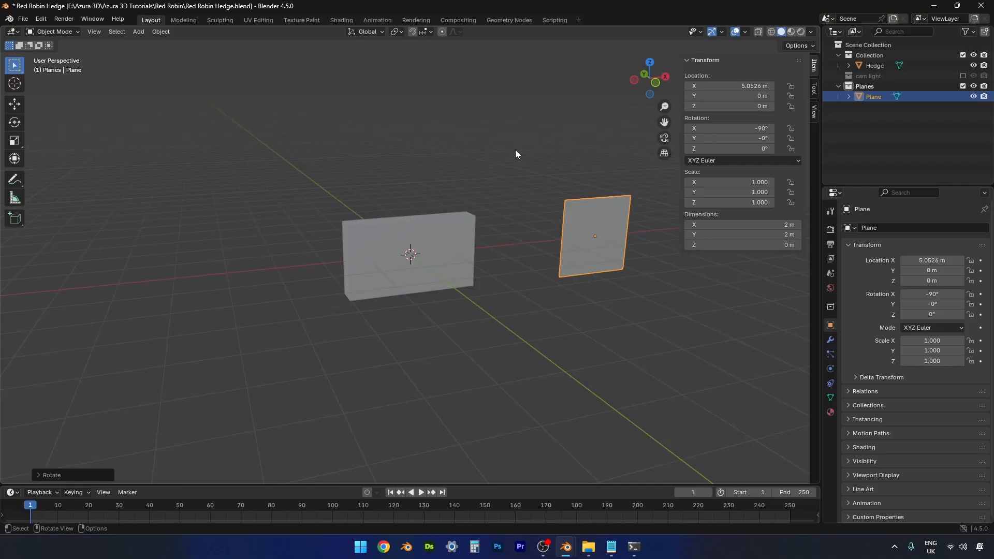
Enable the Face Orientation overlay in the viewport to check the plane's normal direction
click(746, 32)
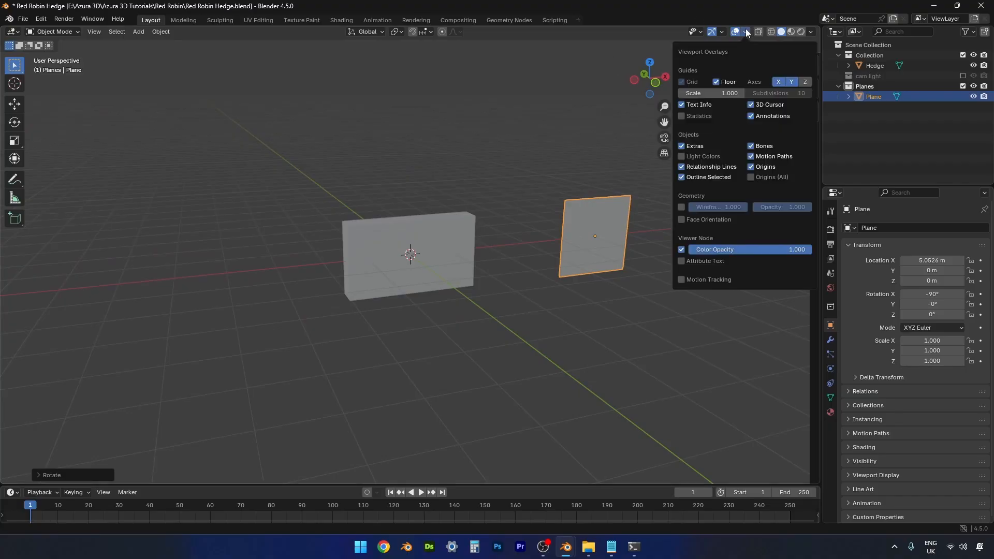
click(682, 220)
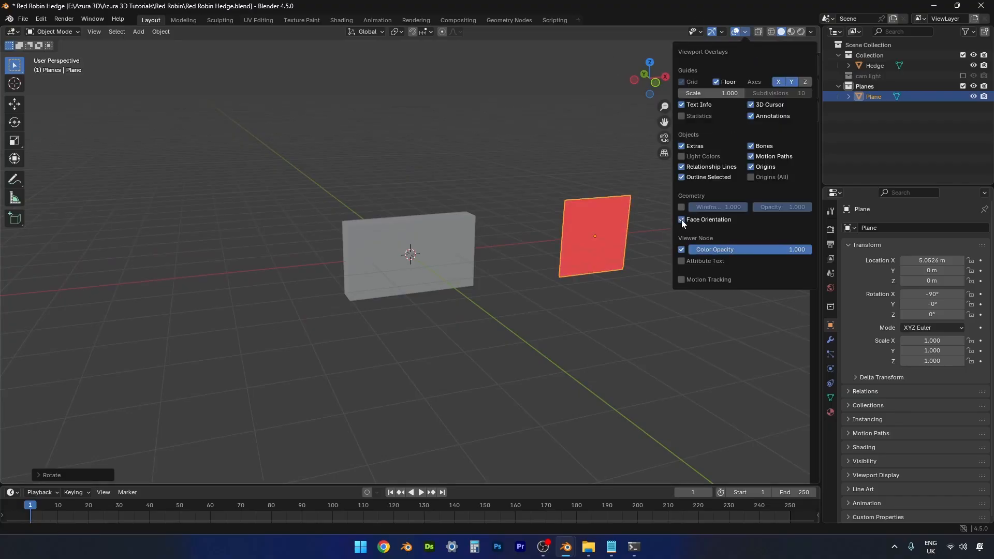
middle_drag(579, 329, 588, 306)
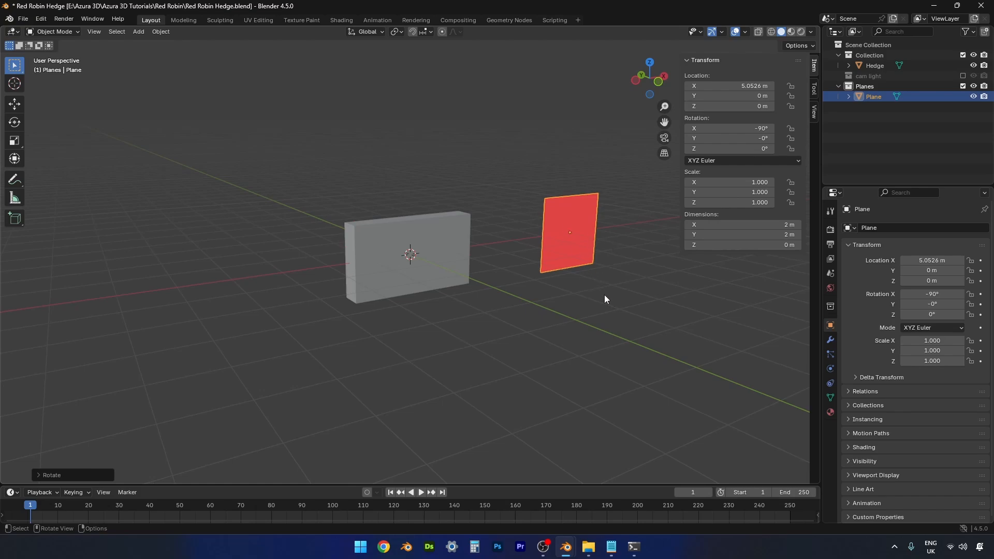
Rotate the upright plane 180° about the X axis to turn its front face forward
click(569, 239)
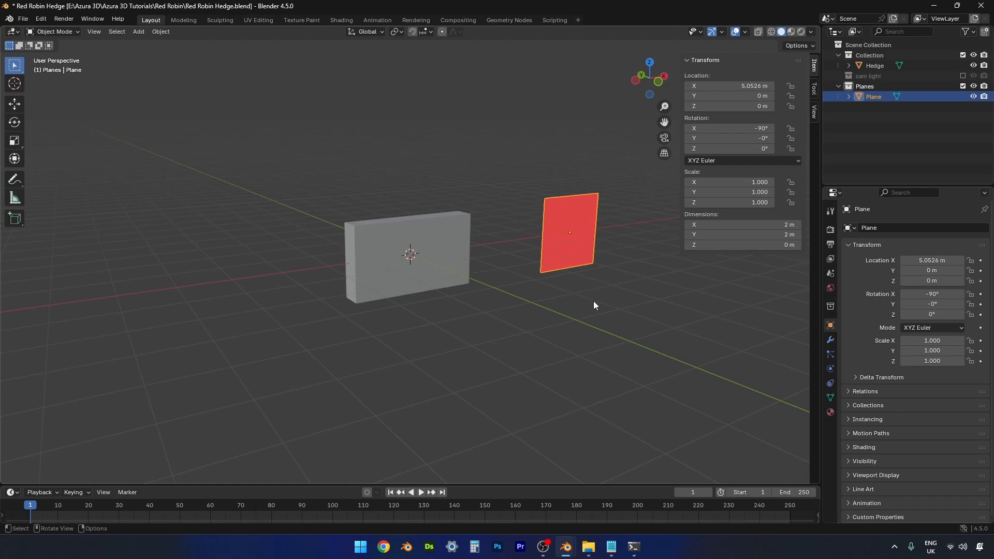
key(r)
key(x)
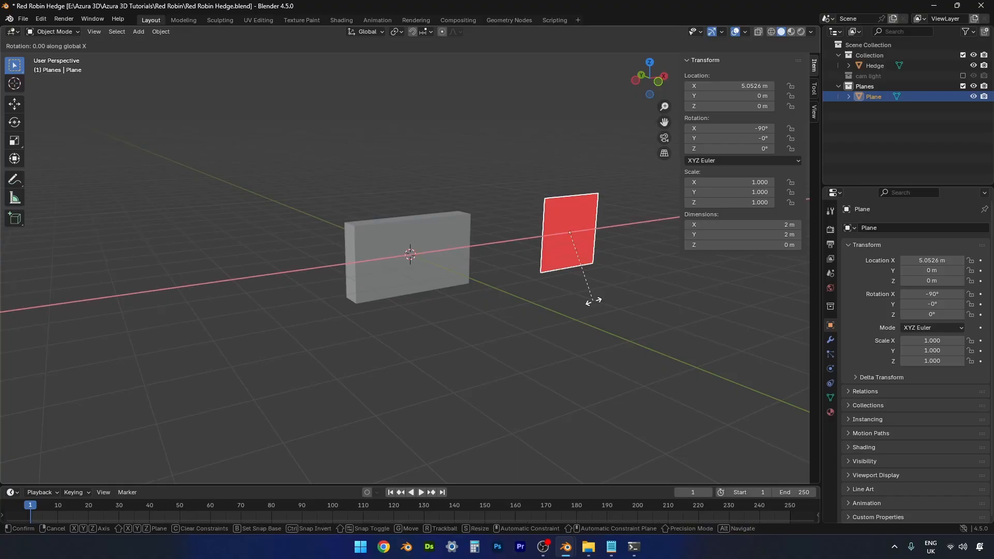
text(180)
key(Return)
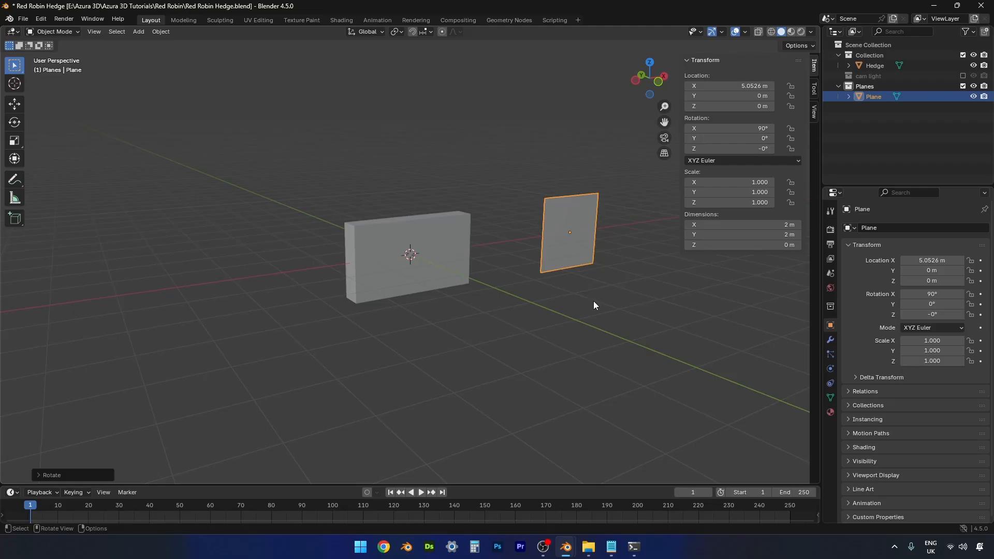
Subdivide the plane once into four faces in Edit Mode, and return to Object Mode
key(Tab)
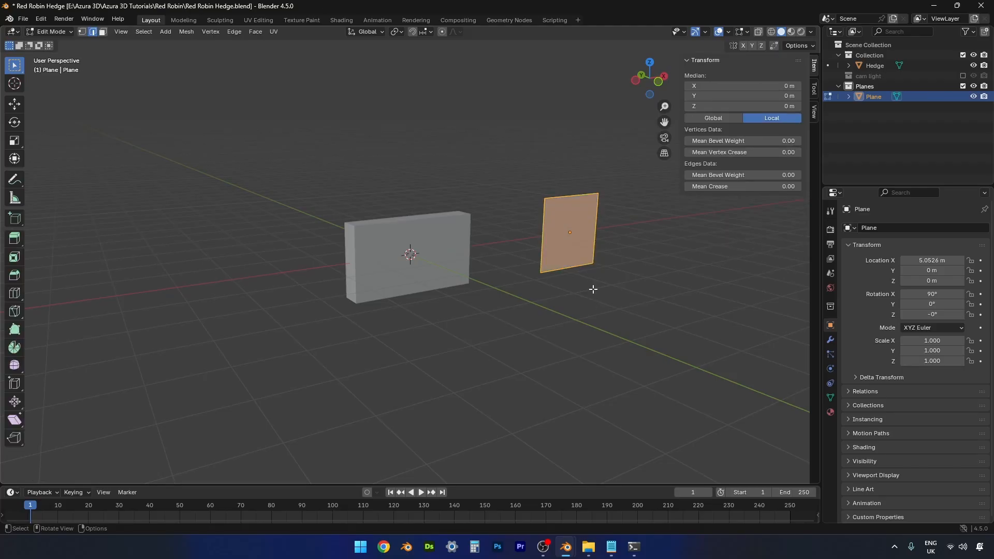
key(ctrl+e)
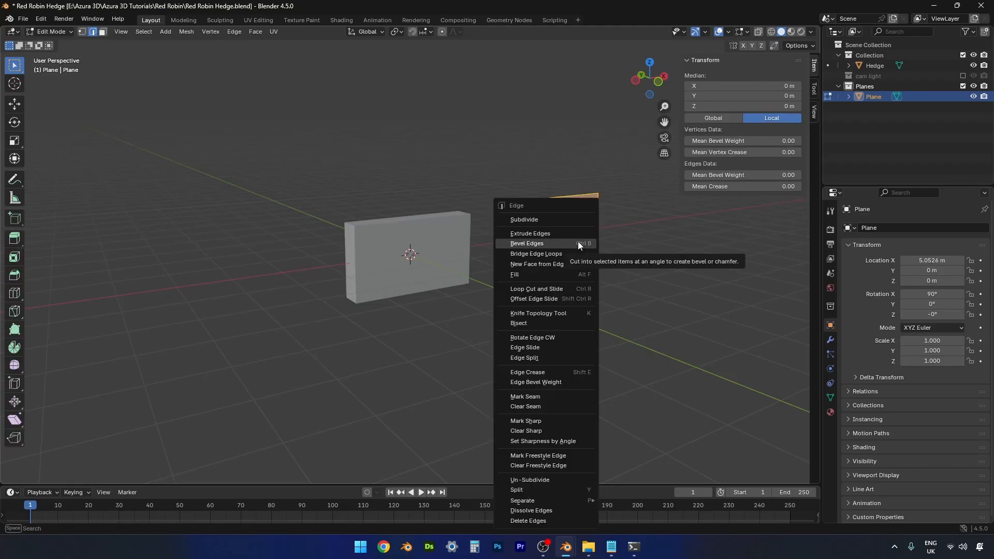
click(542, 219)
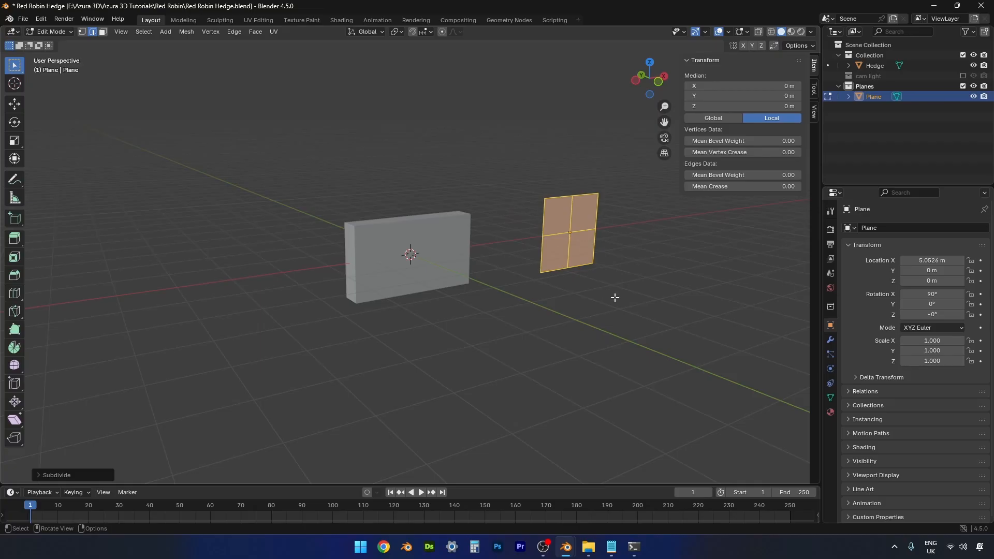
key(Tab)
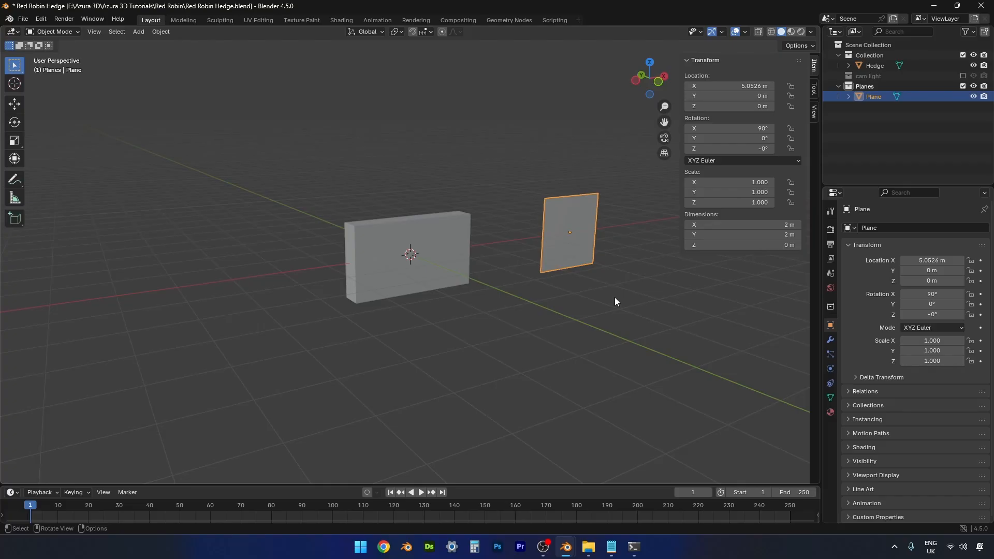
Duplicate the subdivided plane three times in a row, placing the copies at about X 7.51 m, 8.84 m and 12.11 m
key(shift+d)
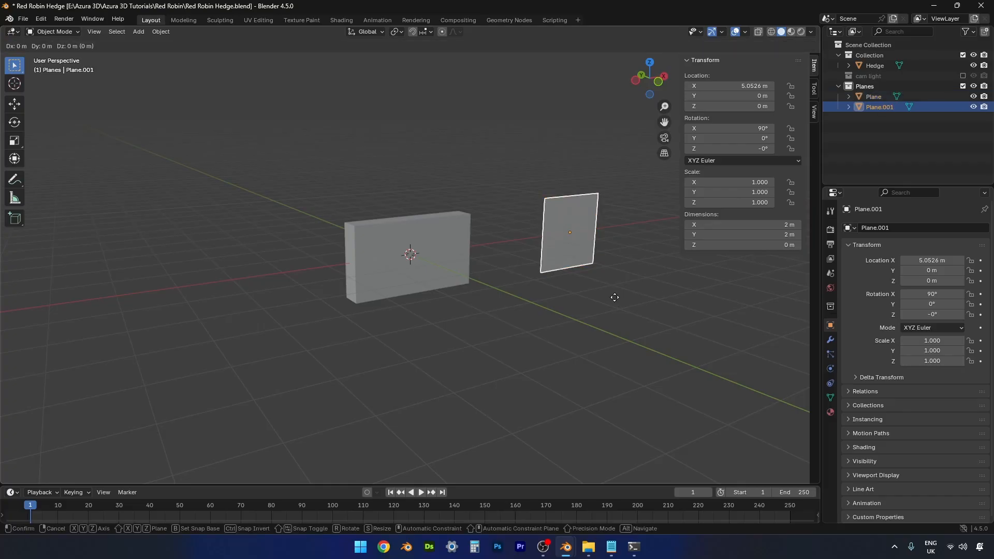
click(675, 294)
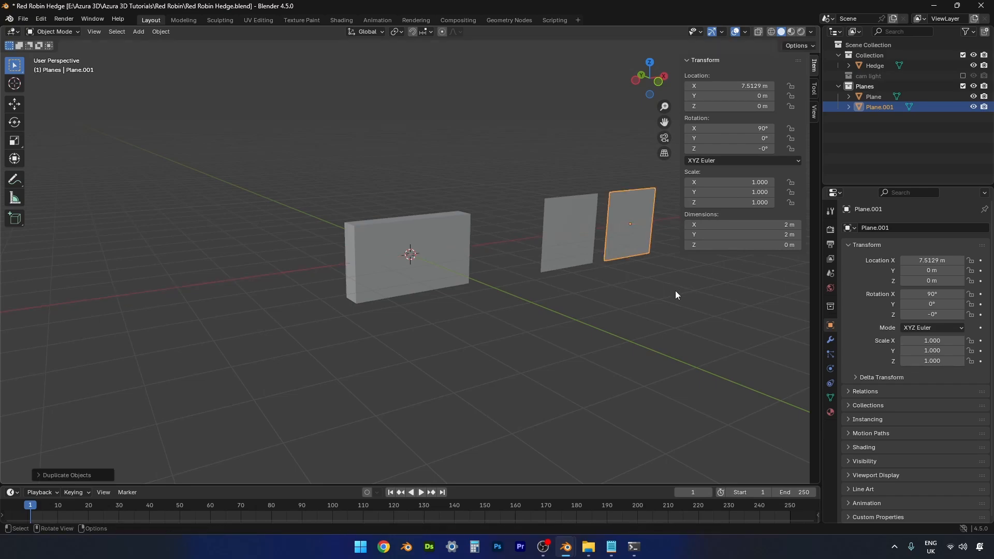
key(shift+d)
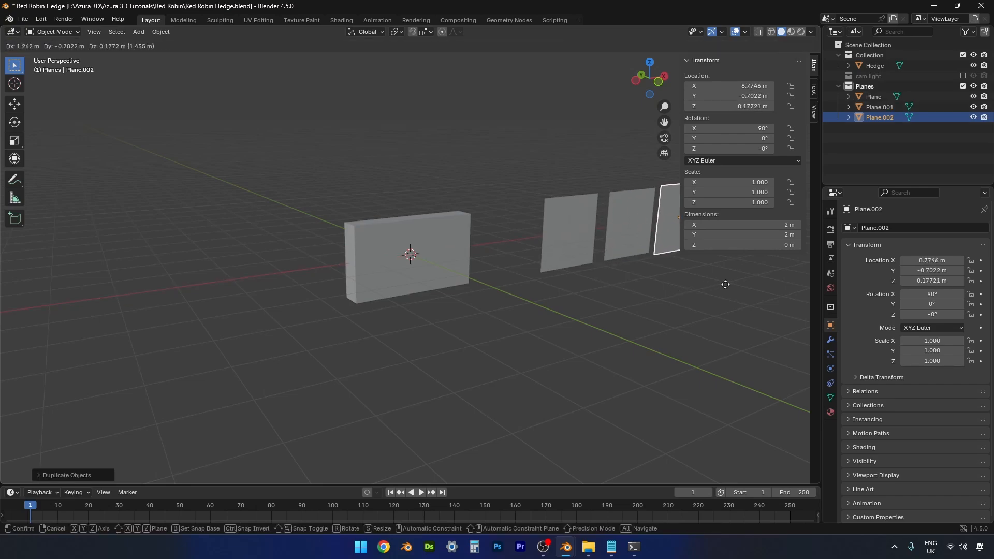
click(727, 283)
middle_drag(724, 289, 498, 338)
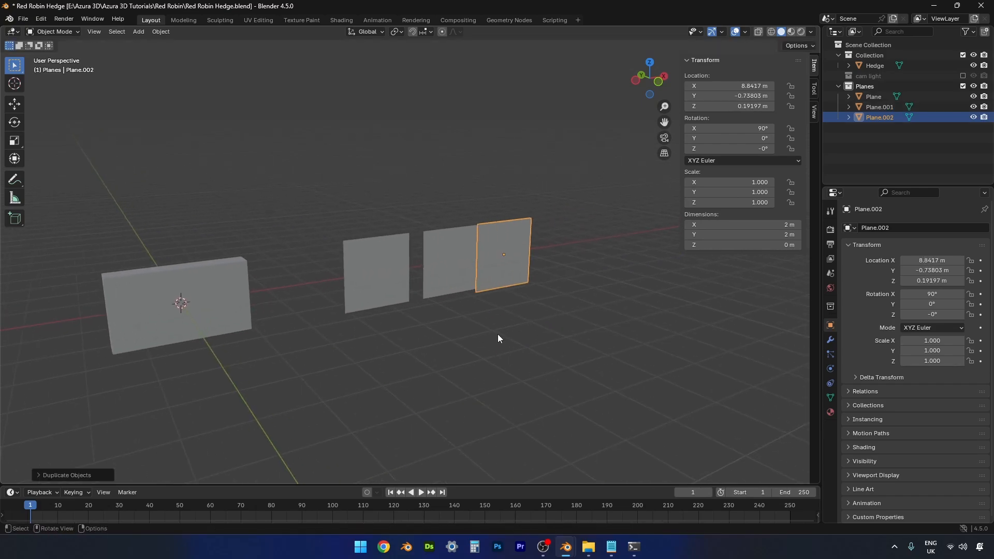
key(shift+d)
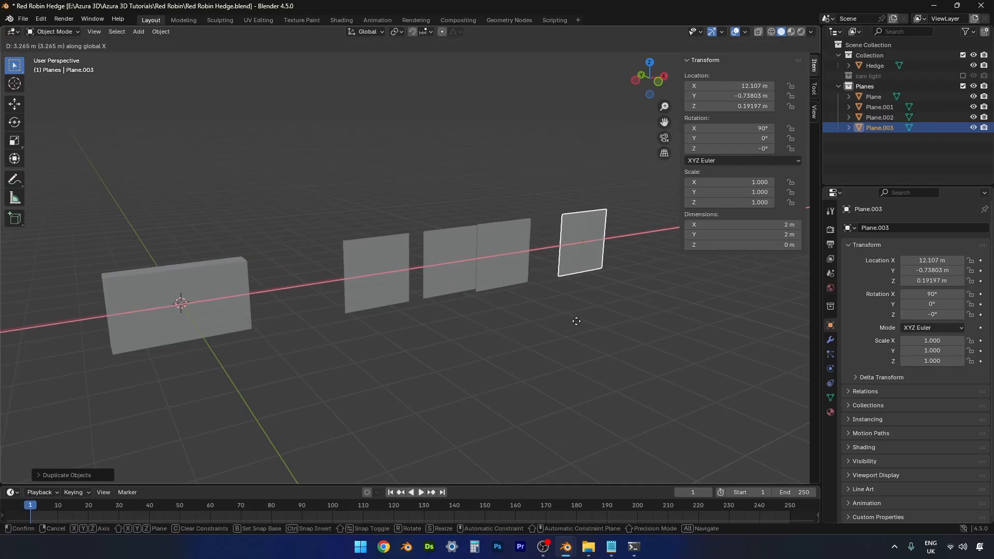
click(574, 324)
Move the third plane along X to about 9.54 m to separate it from the second plane
click(511, 261)
key(g)
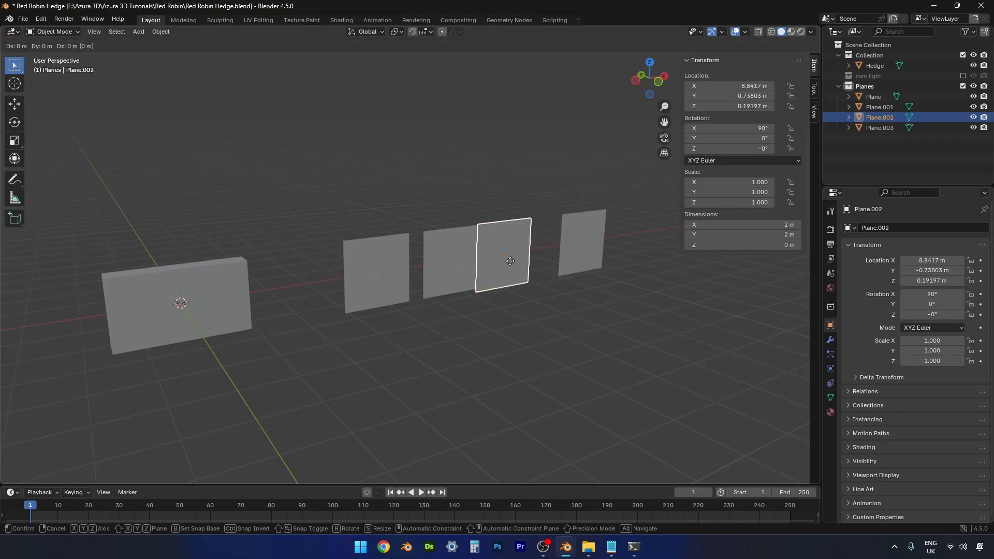
key(x)
click(542, 322)
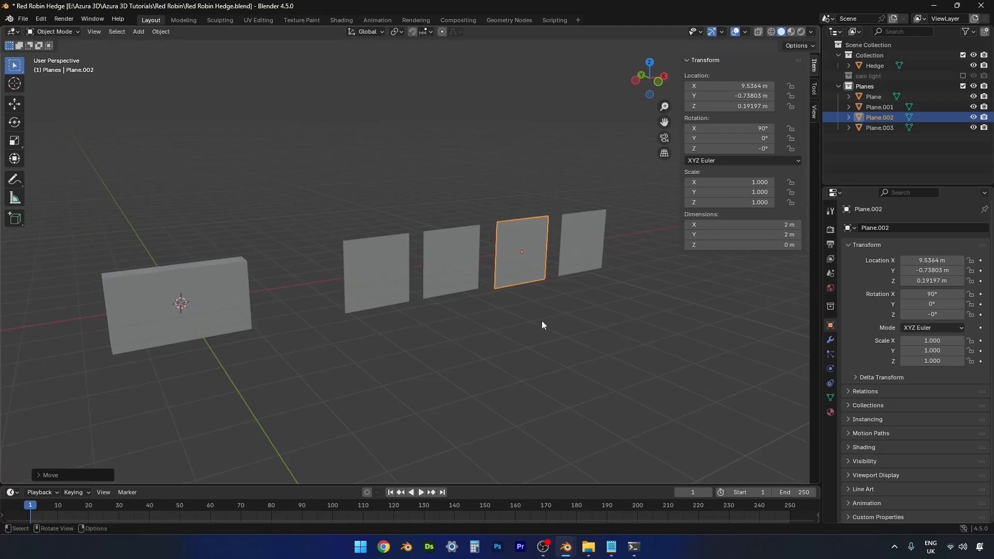
middle_drag(543, 333, 554, 328)
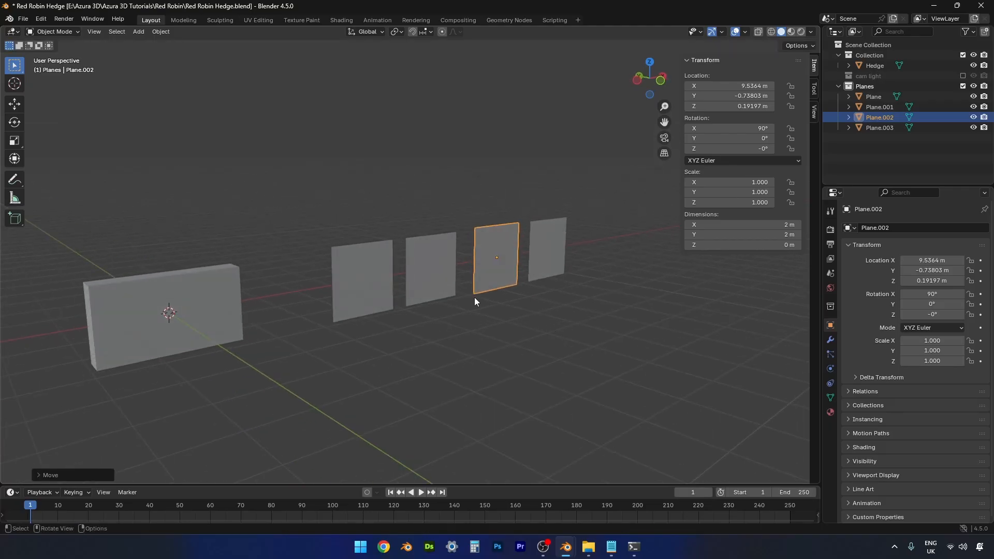
Select all four upright planes and open them together in Edit Mode
click(375, 290)
shift+click(444, 273)
shift+click(489, 266)
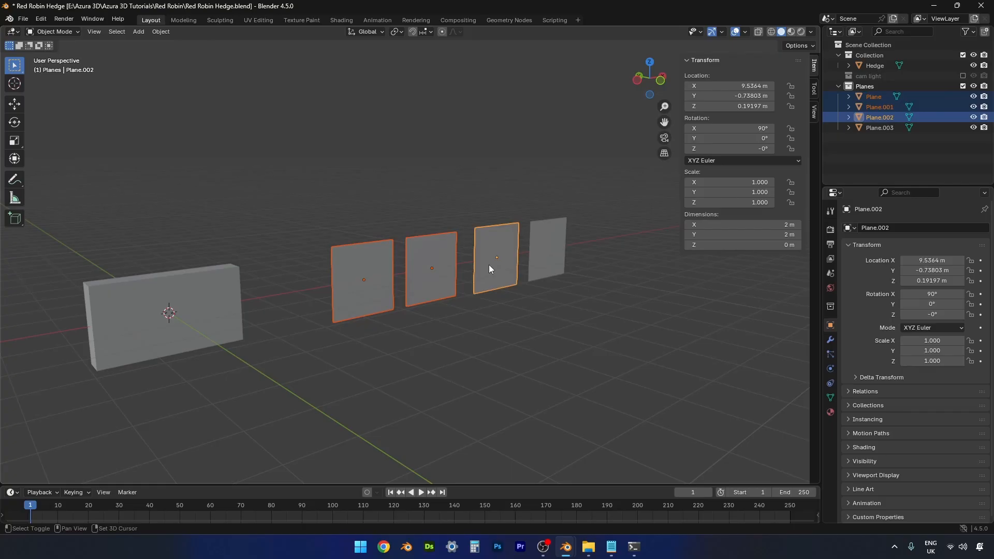
shift+click(542, 257)
key(Tab)
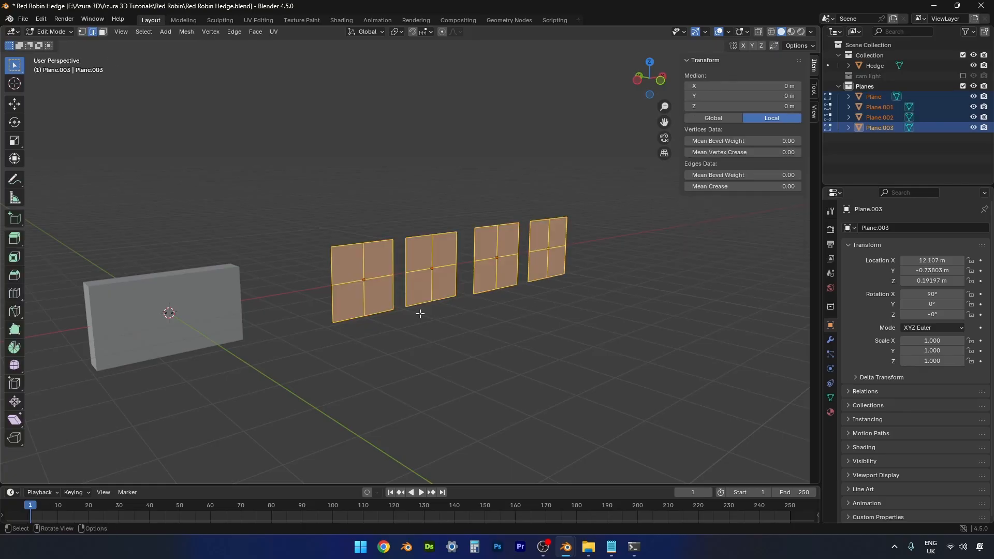
Switch to vertex selection and select the centre vertex of the first plane, the one nearest the hedge block
middle_drag(420, 310, 384, 288)
click(354, 279)
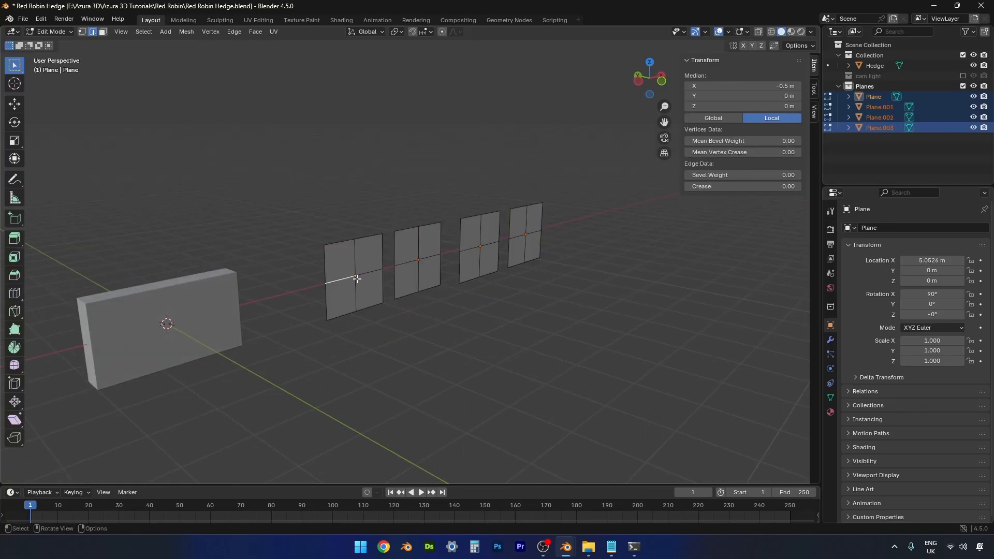
key(1)
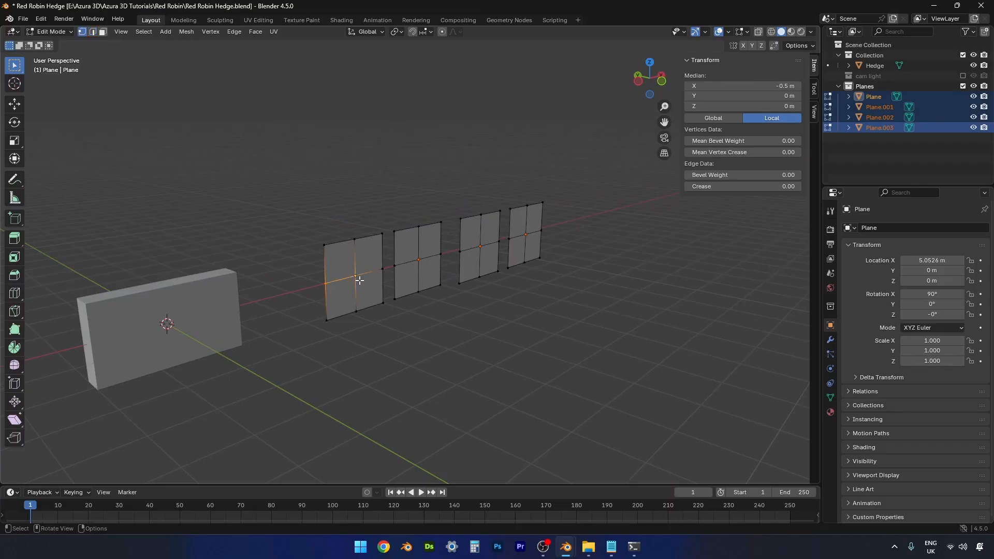
click(357, 278)
scroll(356, 278, up, 1)
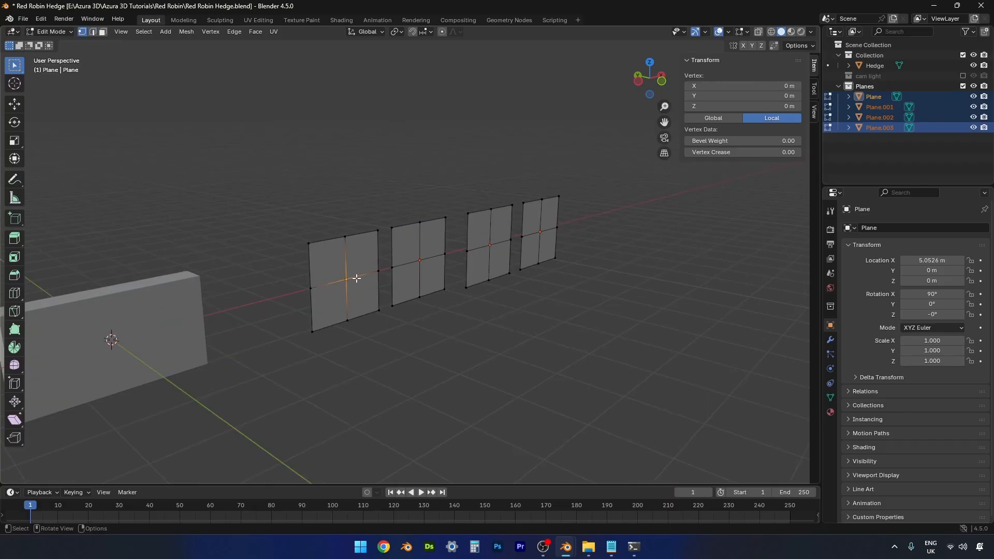
scroll(356, 278, up, 1)
key(g)
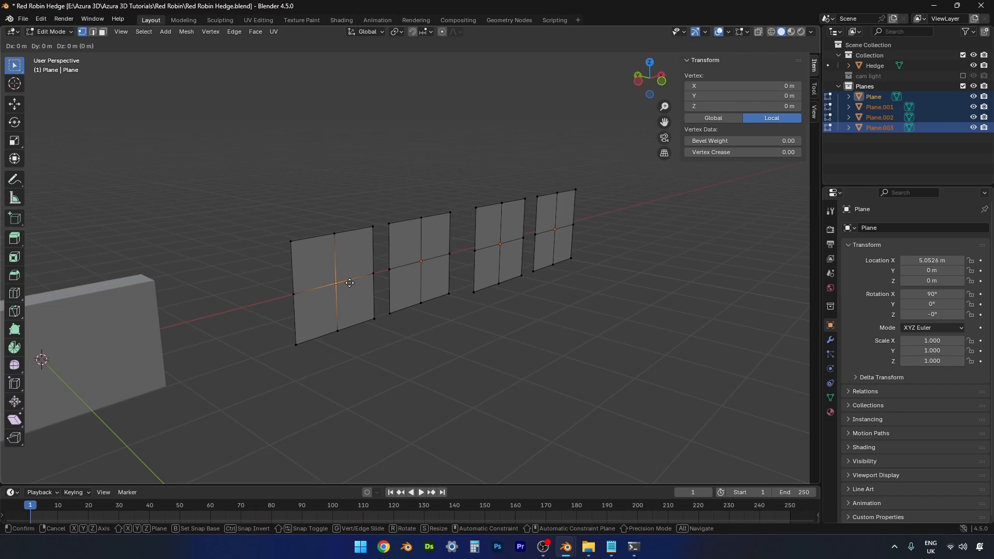
key(g)
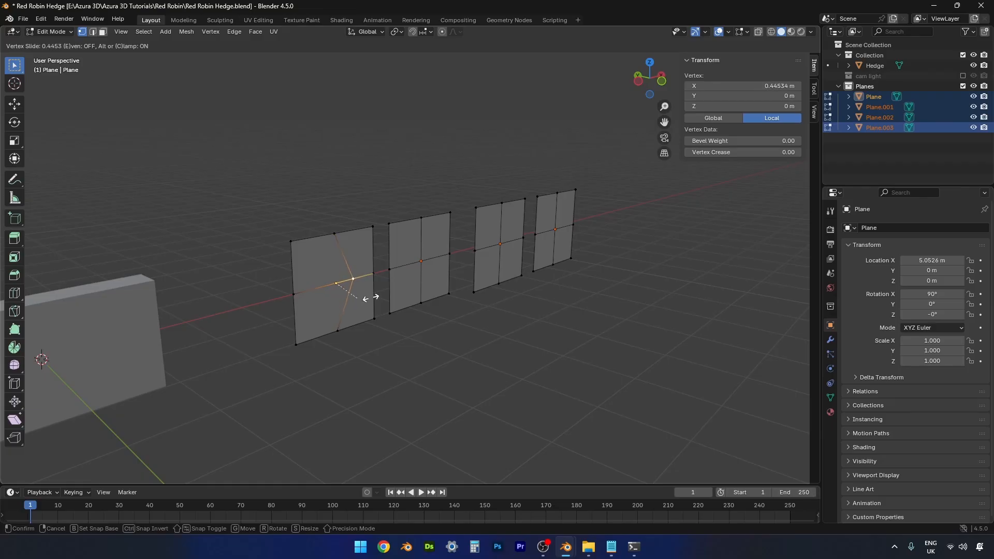
key(Escape)
Move the first plane's centre vertex about -0.16 m along the global Y axis
key(g)
key(y)
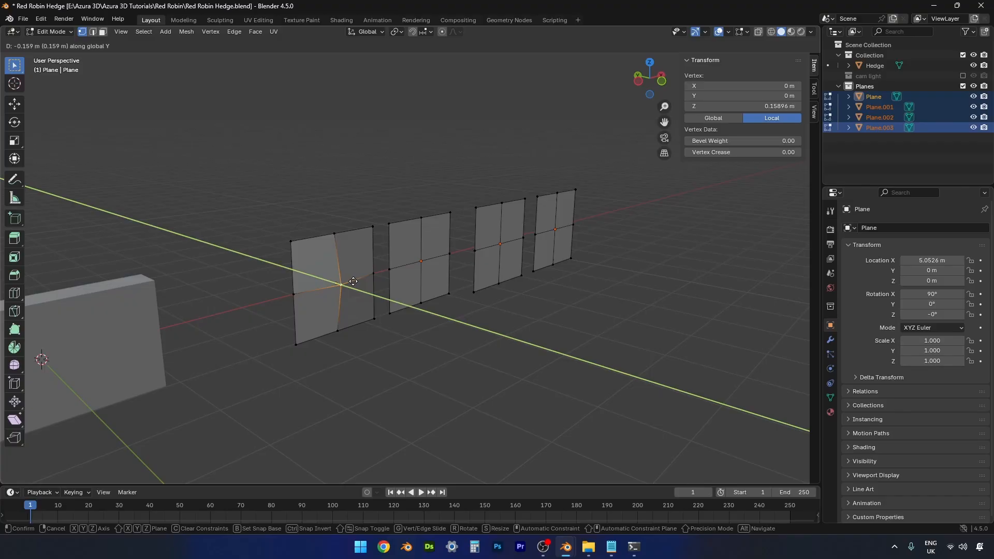
click(353, 282)
Move the second plane's centre vertex about 0.15 m along the global Y axis
click(428, 265)
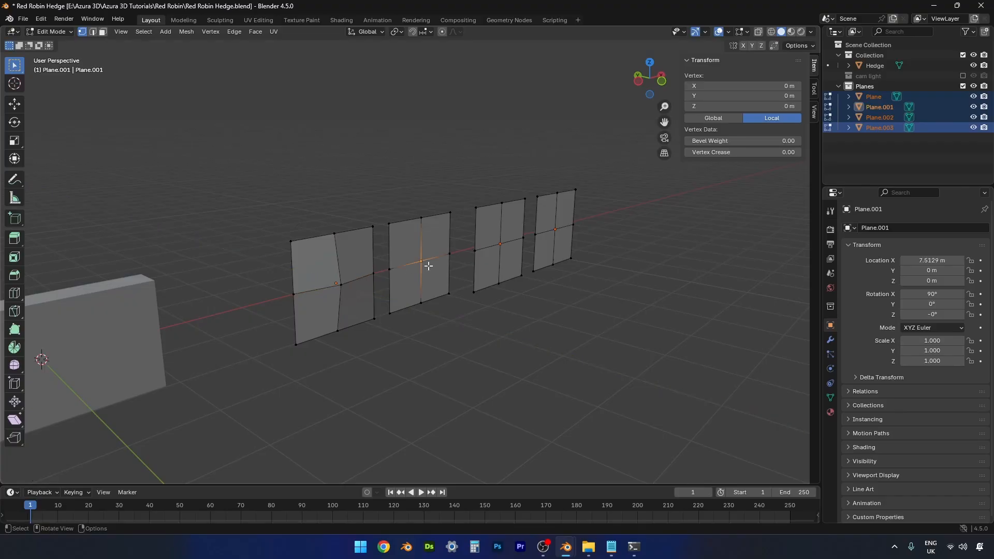
key(g)
key(y)
click(519, 255)
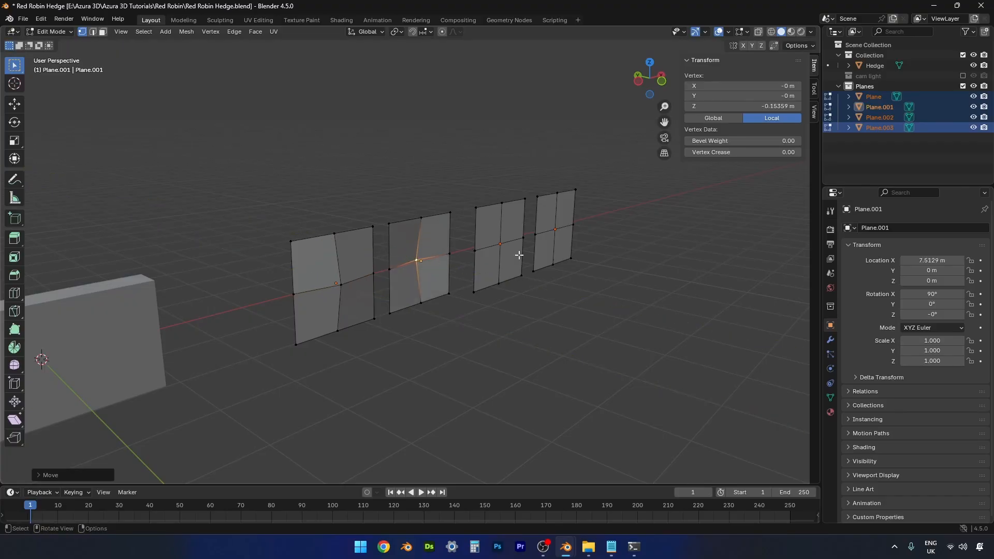
Move the third plane's centre vertex about -0.11 m along the global Y axis
click(508, 246)
key(g)
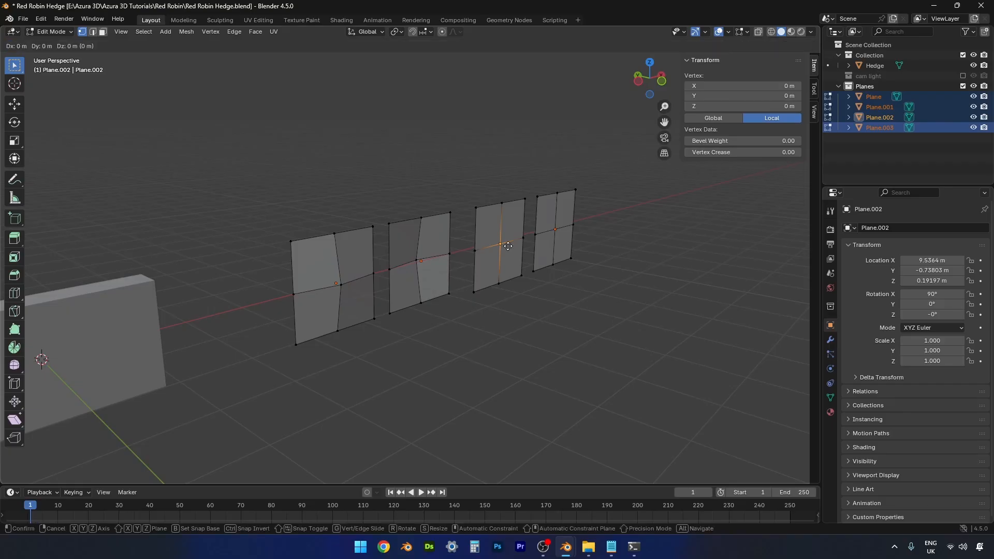
key(y)
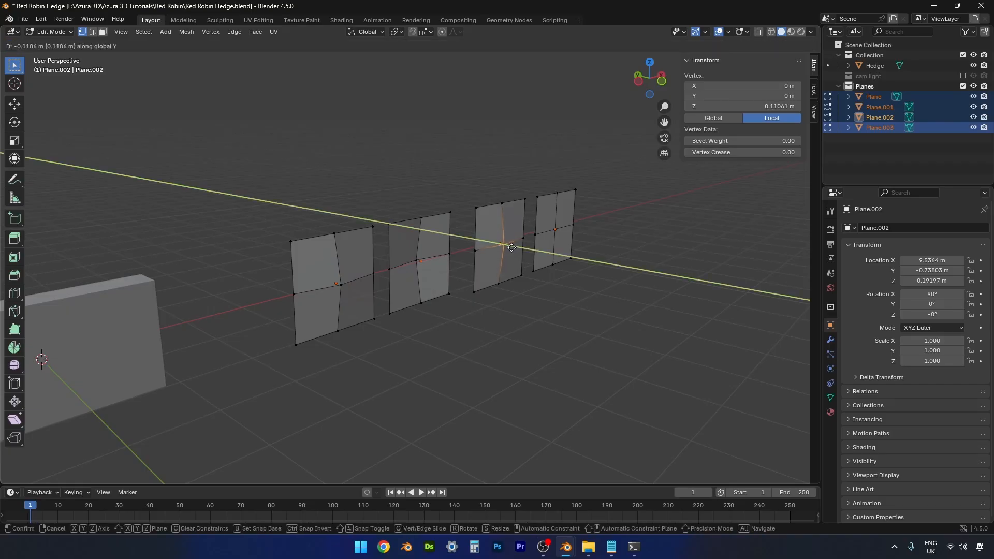
right_click(512, 248)
Move the fourth plane's centre vertex about 0.08 m along the global Y axis
click(555, 230)
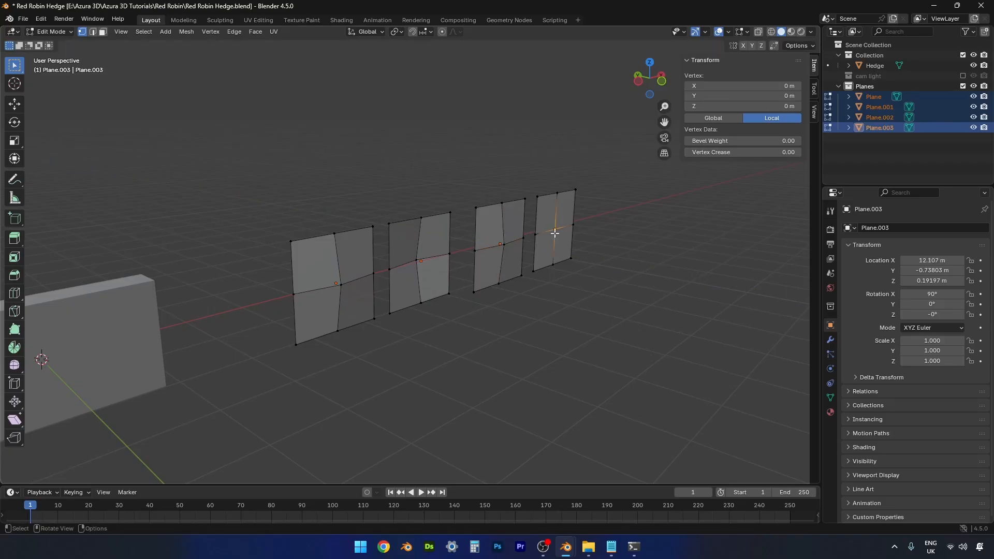
key(g)
key(y)
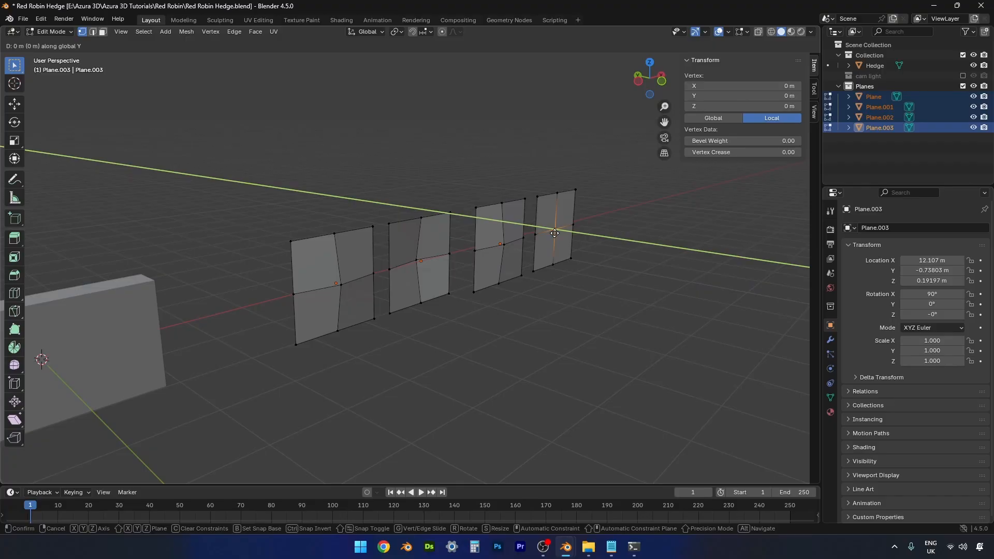
click(543, 262)
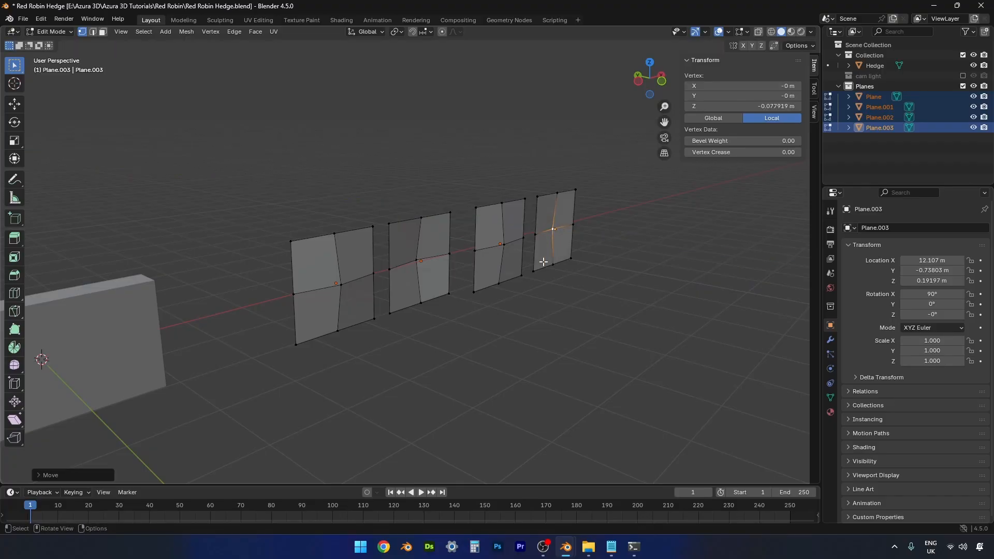
Move the three bottom vertices of the fourth plane about -0.03 m along the global Y axis
click(534, 271)
shift+click(553, 265)
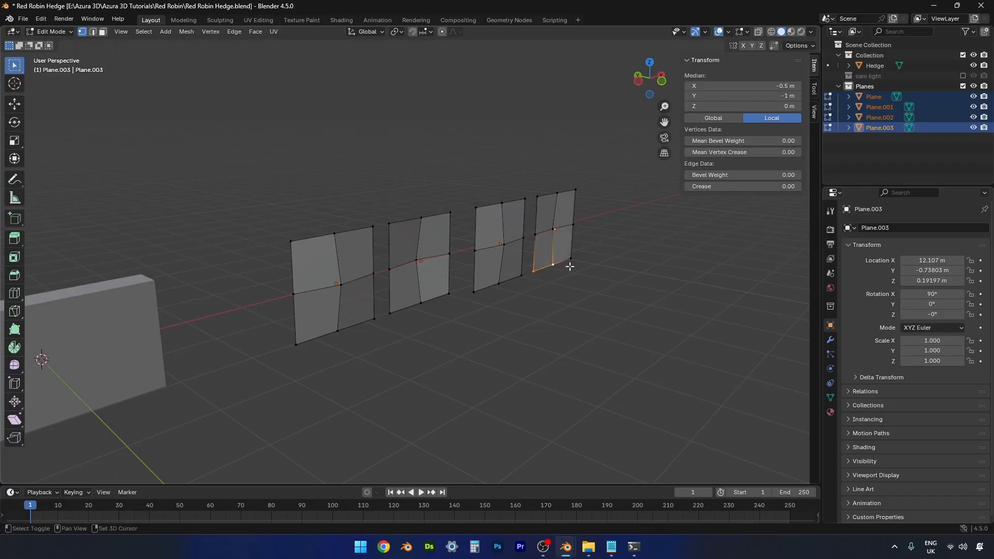
shift+click(571, 265)
key(g)
key(y)
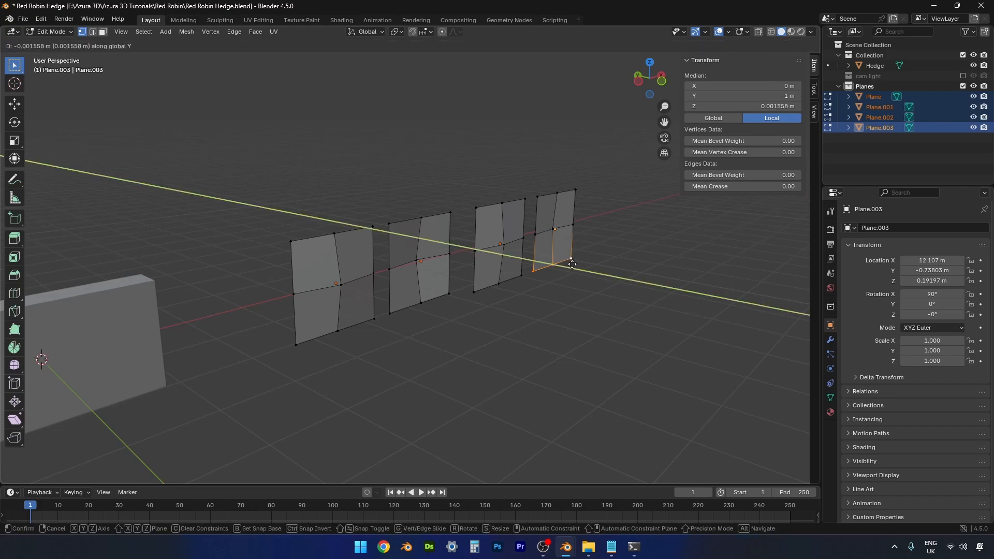
click(576, 266)
Move the three bottom vertices of the third plane about 0.04 m along the global Y axis
click(522, 276)
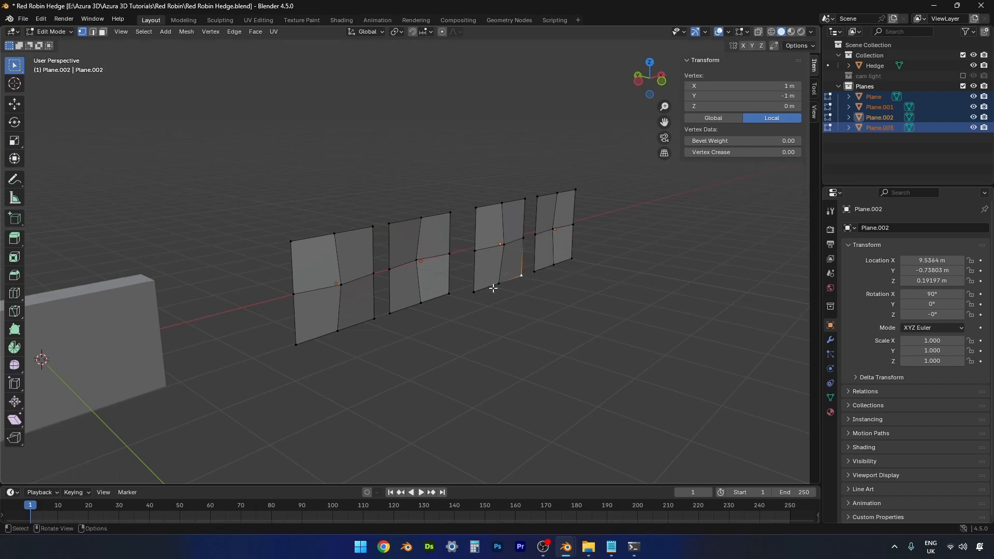
shift+click(499, 284)
shift+click(474, 292)
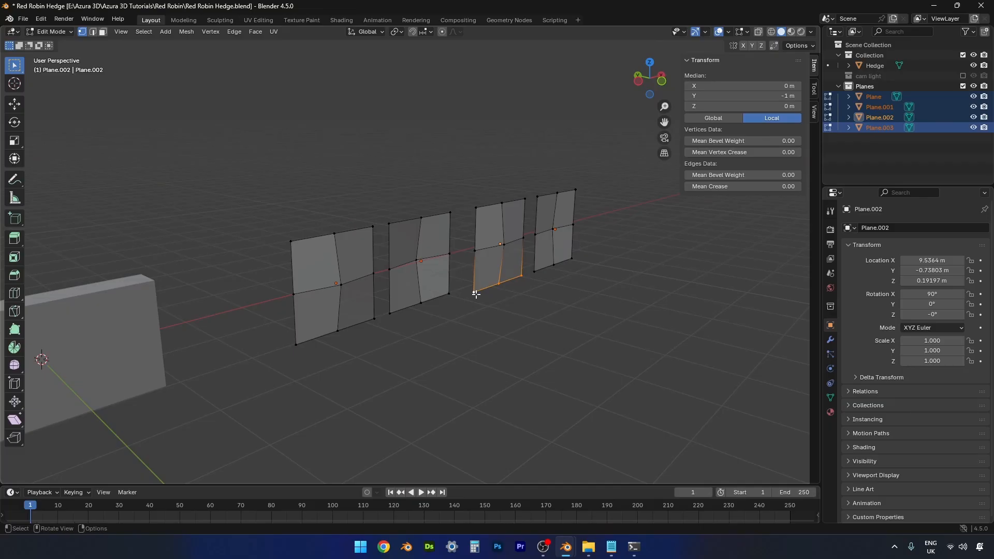
key(g)
key(y)
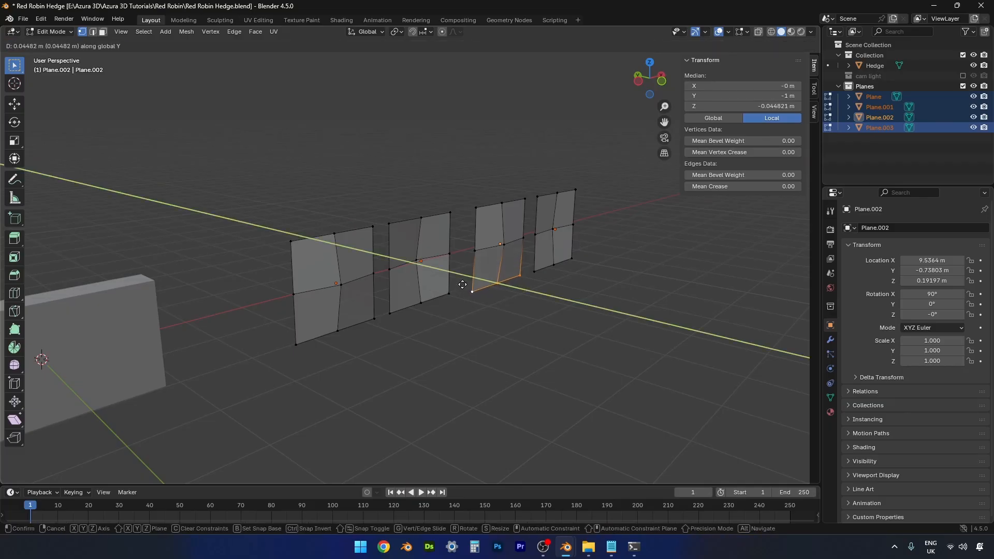
click(464, 282)
Move the three bottom vertices of the second plane about -0.03 m along the global Y axis
click(450, 295)
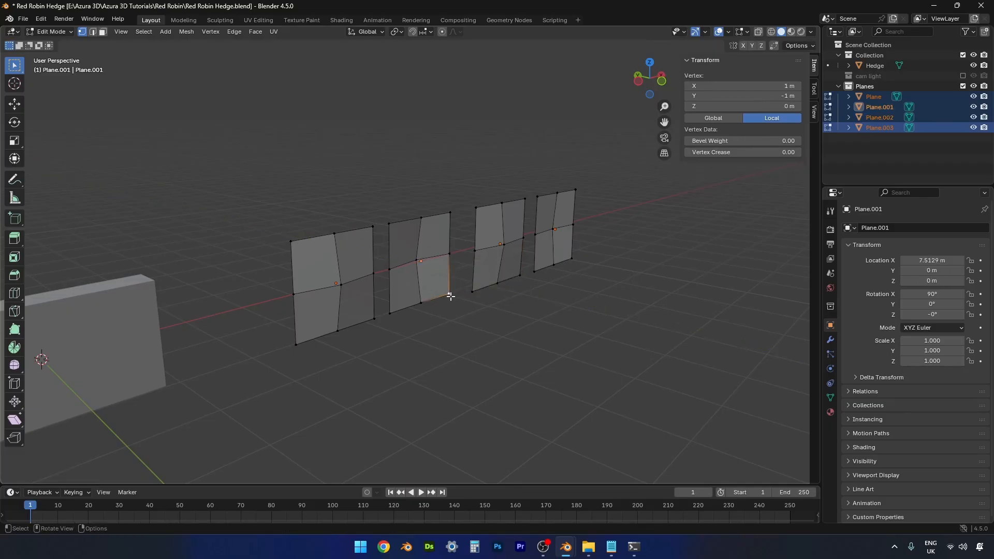
shift+click(420, 303)
shift+click(397, 318)
key(g)
key(y)
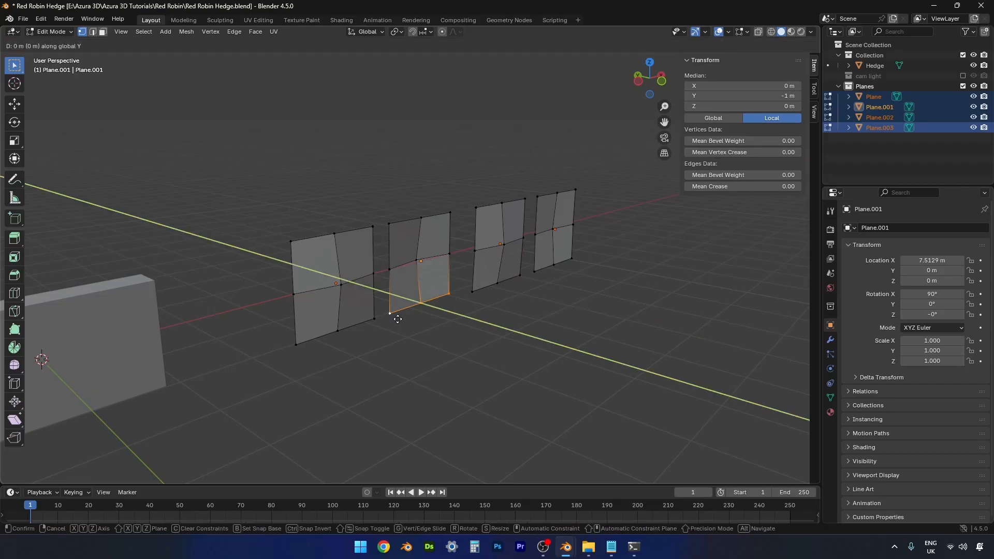
click(406, 324)
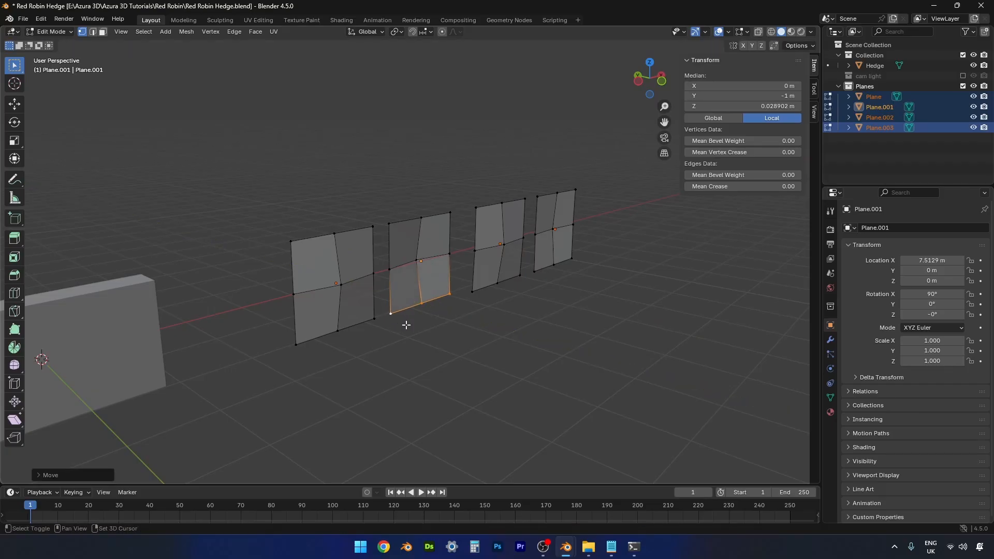
Move the three bottom vertices of the first plane about -0.02 m along the global Y axis
click(375, 325)
shift+click(337, 335)
shift+click(304, 349)
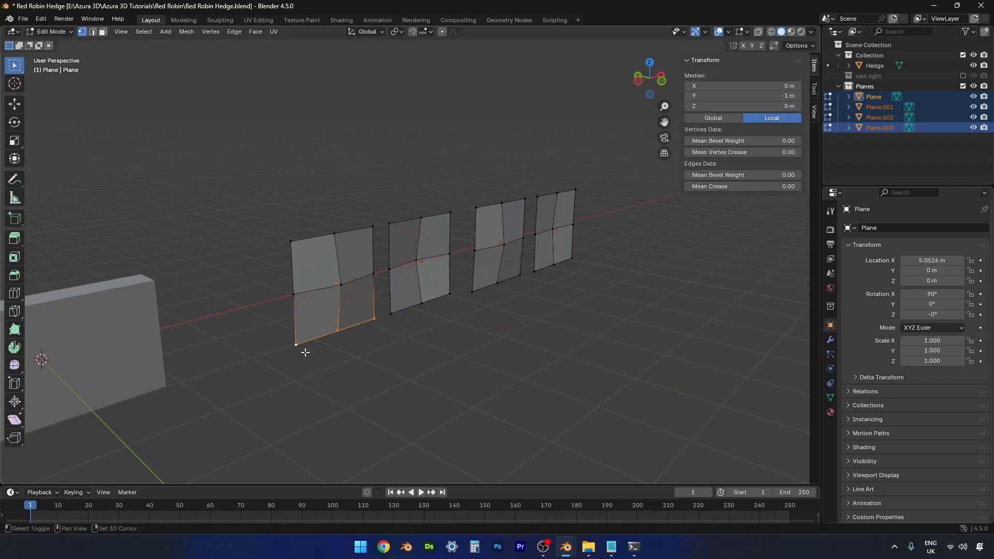
key(g)
key(y)
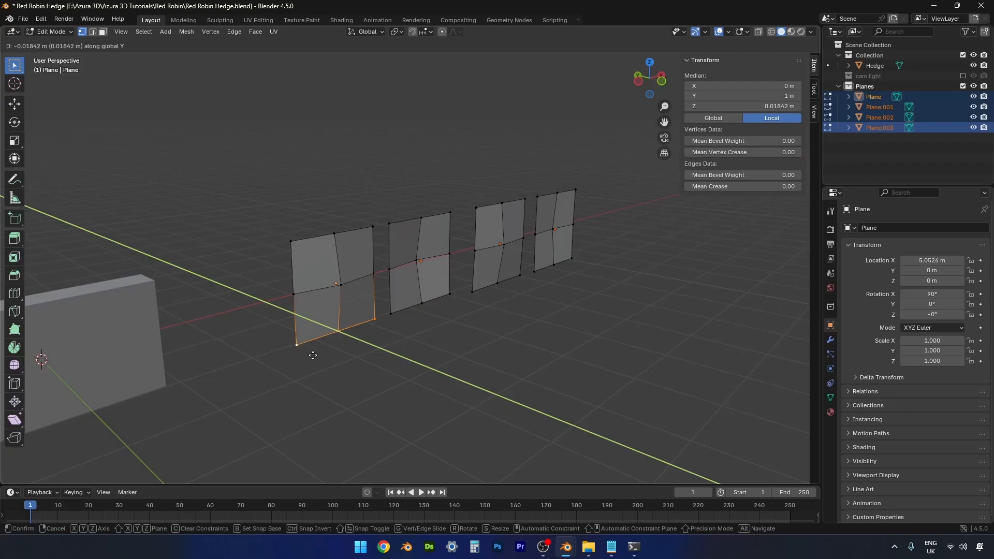
click(312, 355)
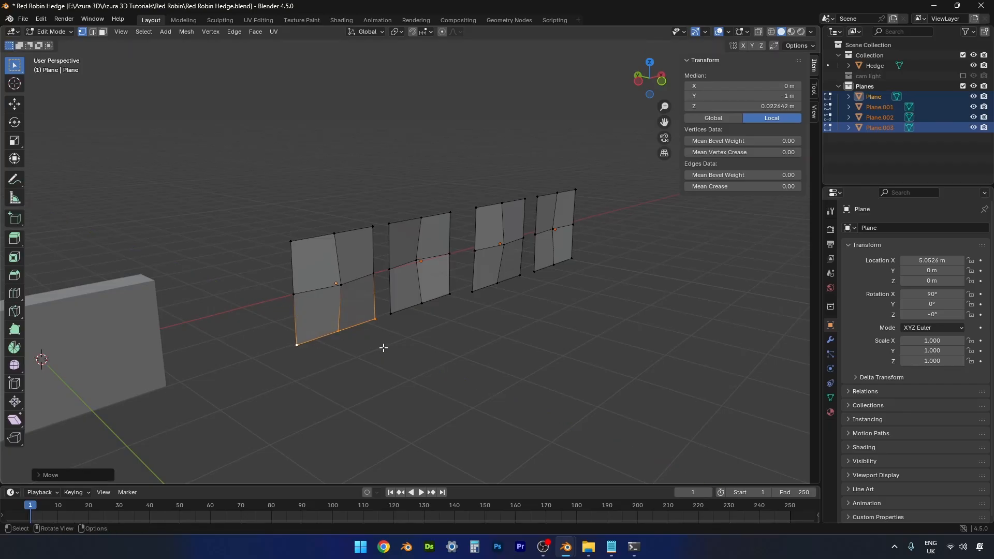
Return to Object Mode and apply Rotation & Scale to all four planes
key(Tab)
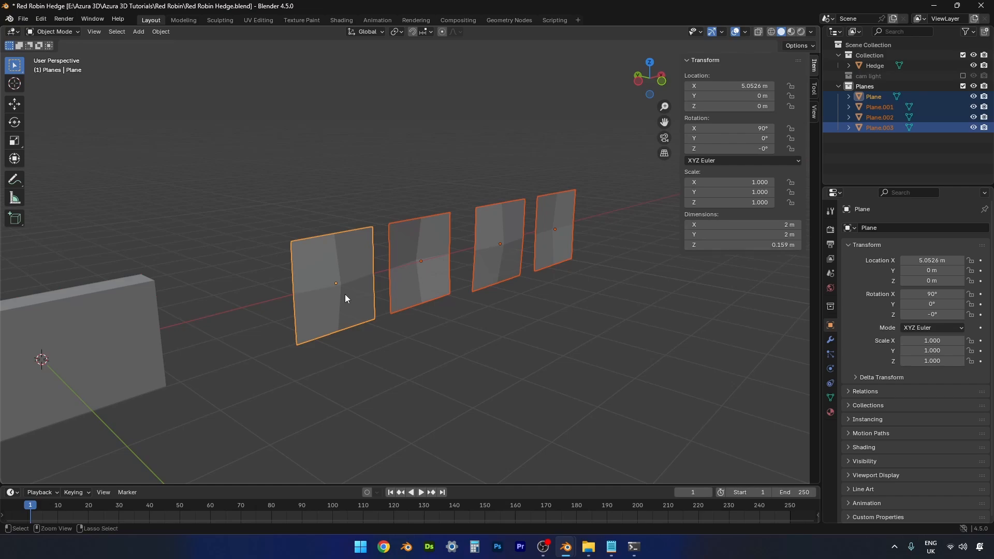
key(ctrl+a)
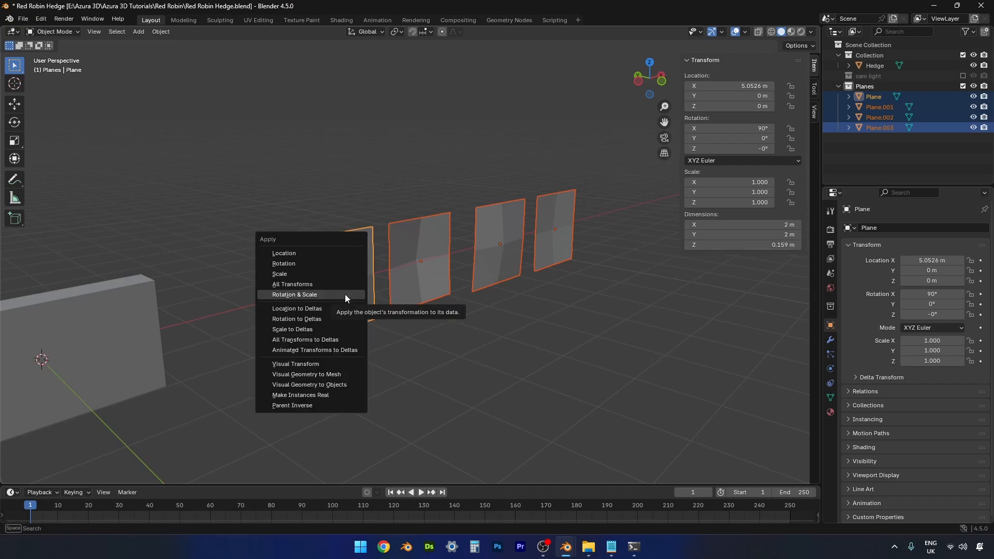
click(345, 294)
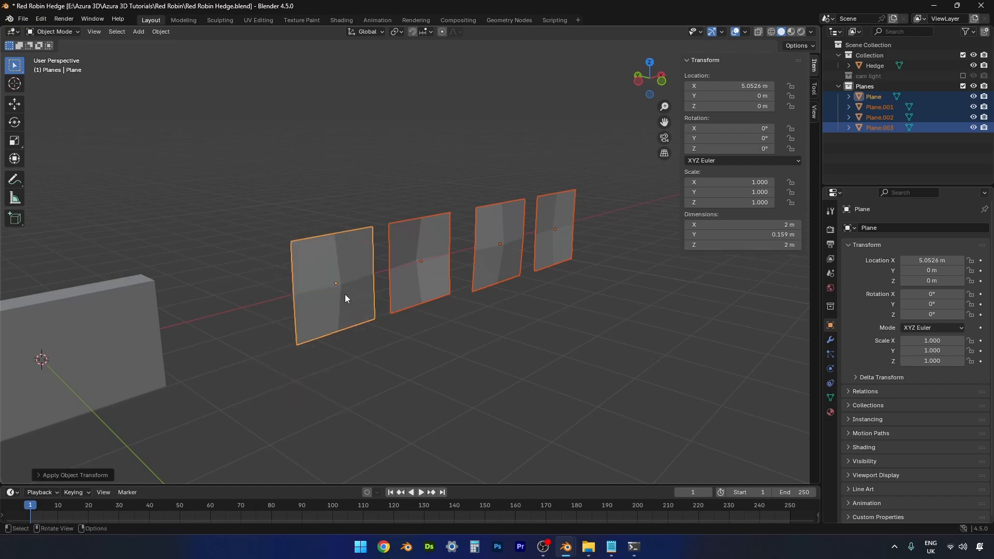
Check the rotation, scale and dimensions of each of the four planes and of the hedge block
click(418, 282)
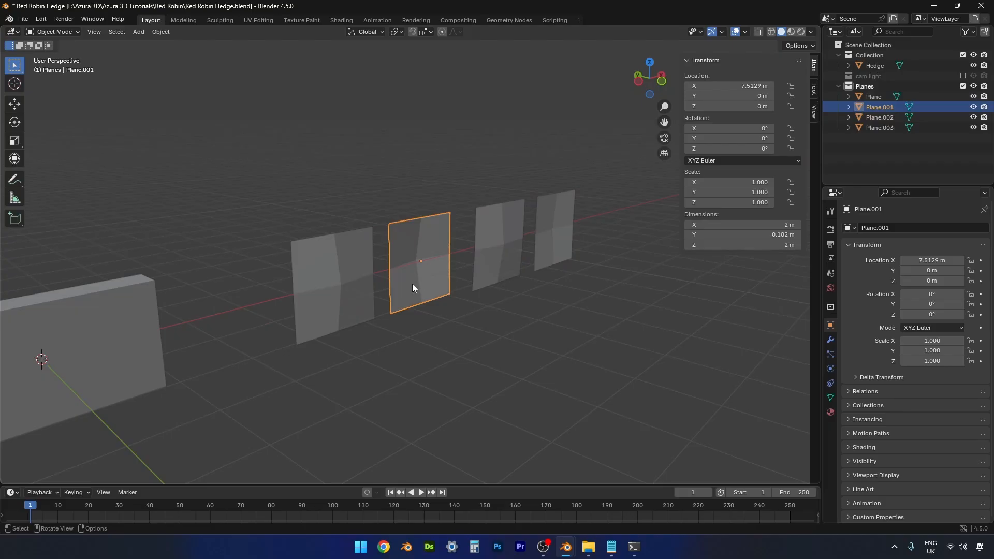
click(354, 296)
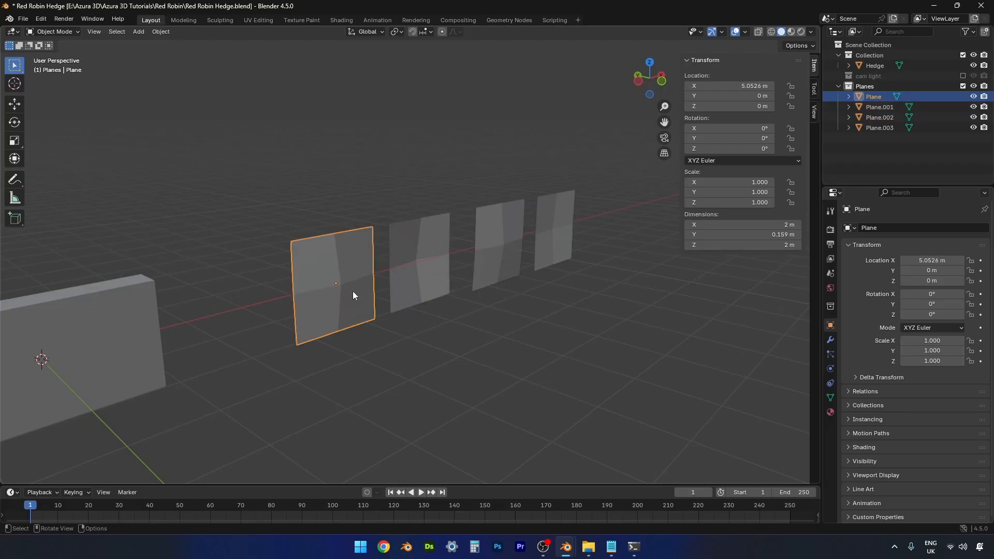
click(415, 280)
click(507, 244)
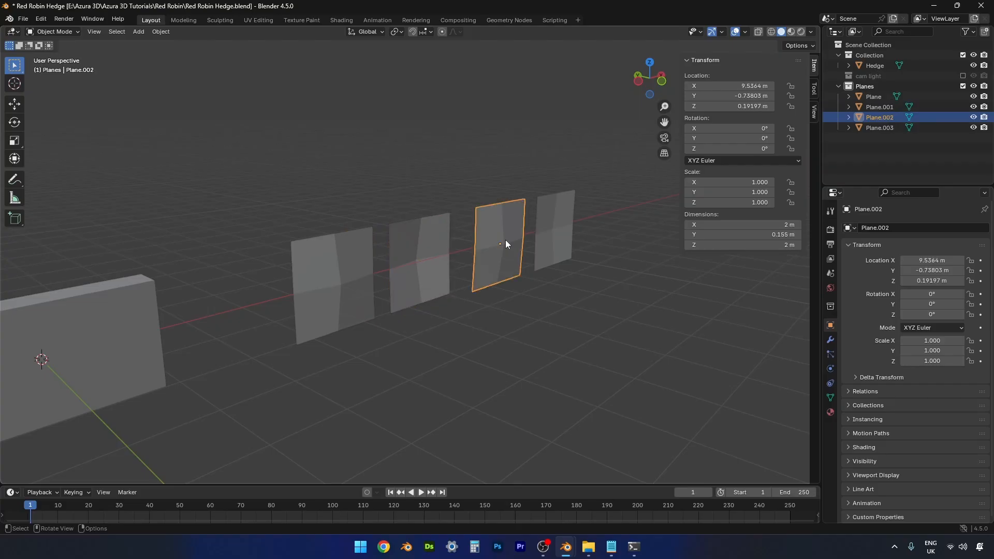
click(554, 228)
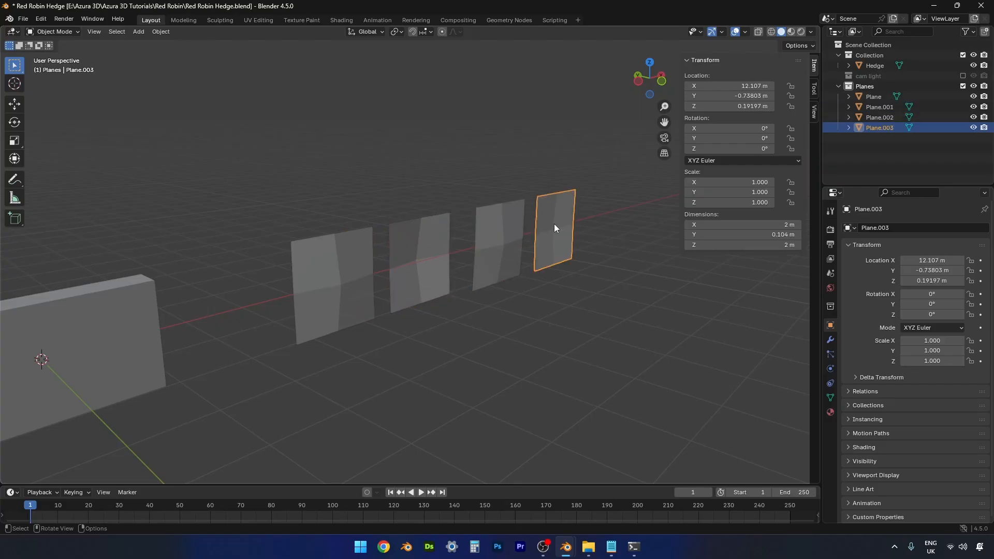
click(132, 311)
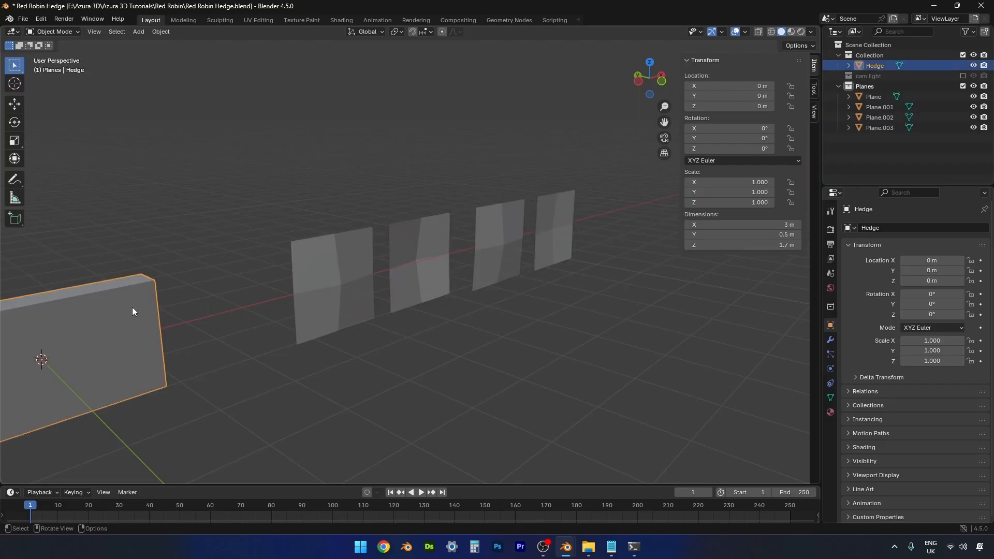
click(353, 282)
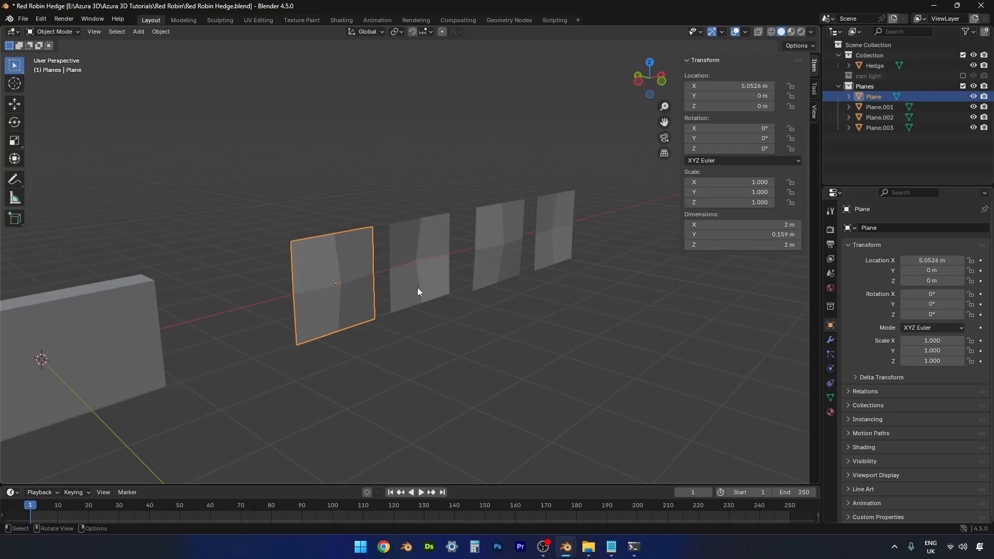
Create a new geometry node tree for the hedge block in the Geometry Nodes workspace, narrowing the spreadsheet to enlarge the 3D view
scroll(418, 292, down, 3)
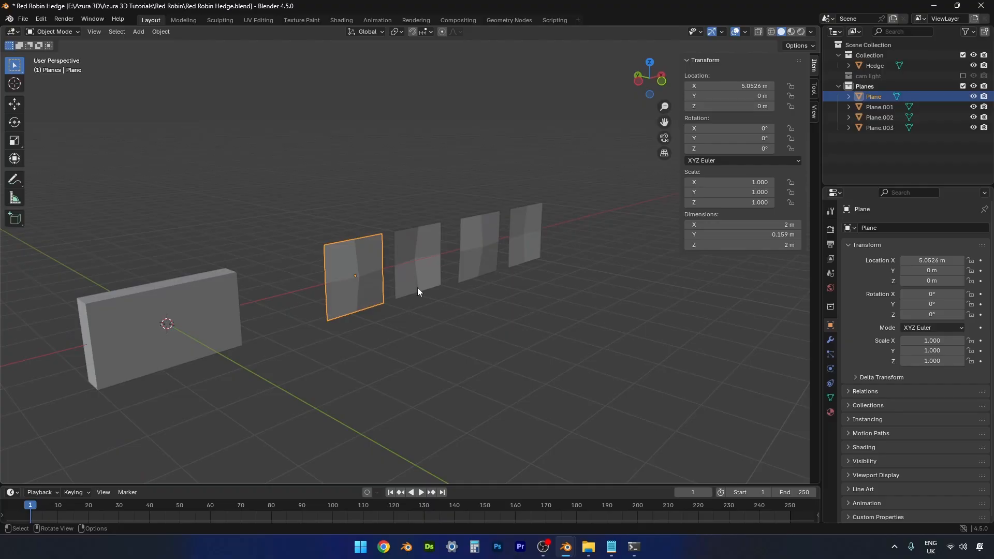
click(192, 300)
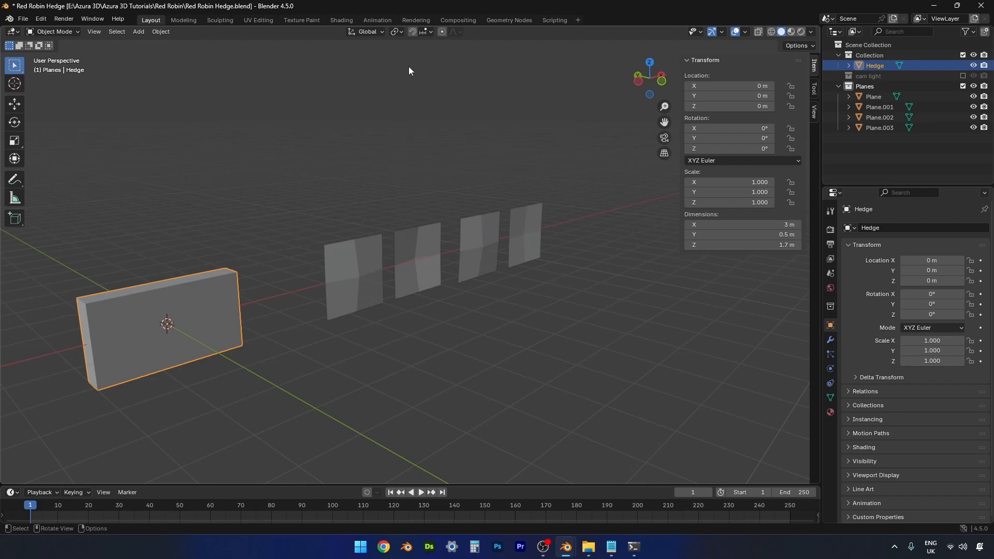
click(501, 20)
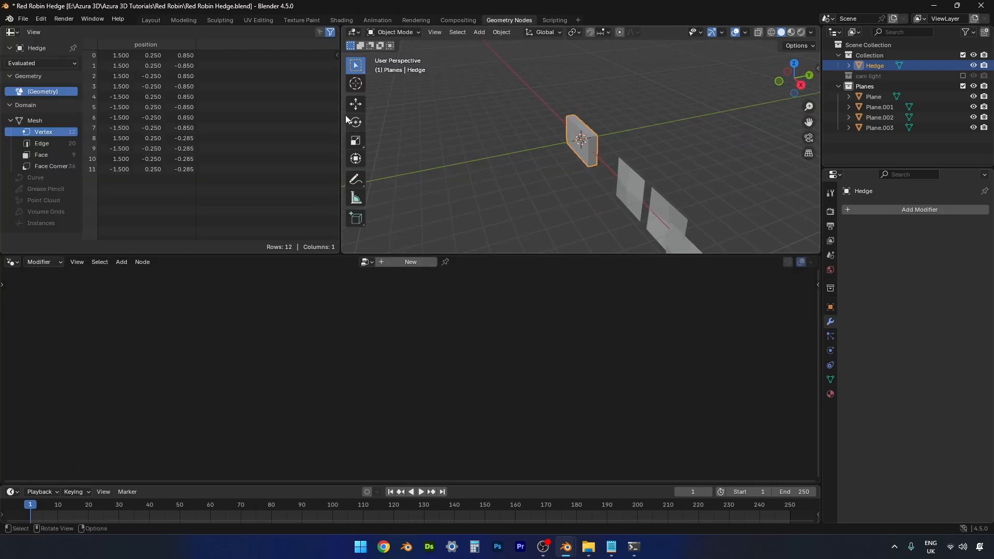
drag(341, 118, 46, 115)
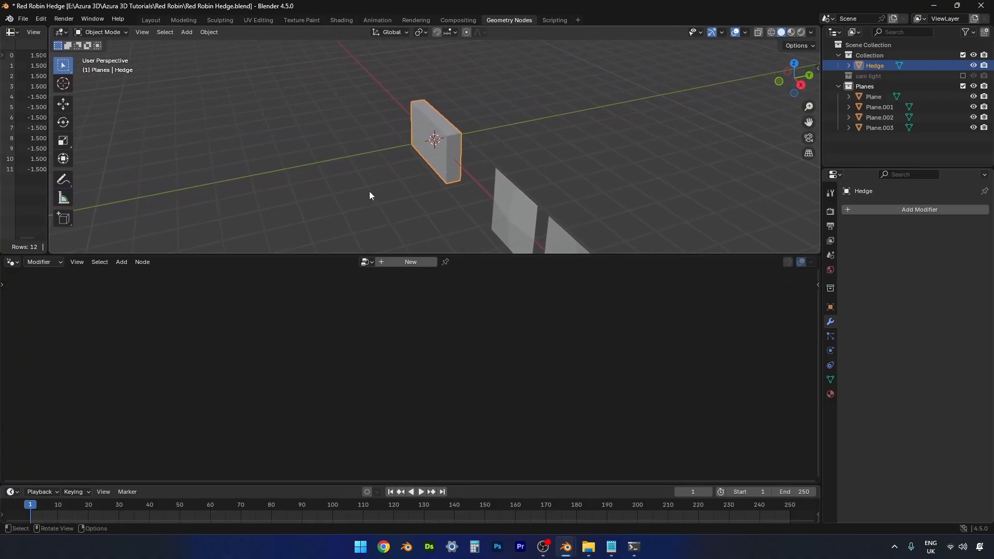
click(380, 262)
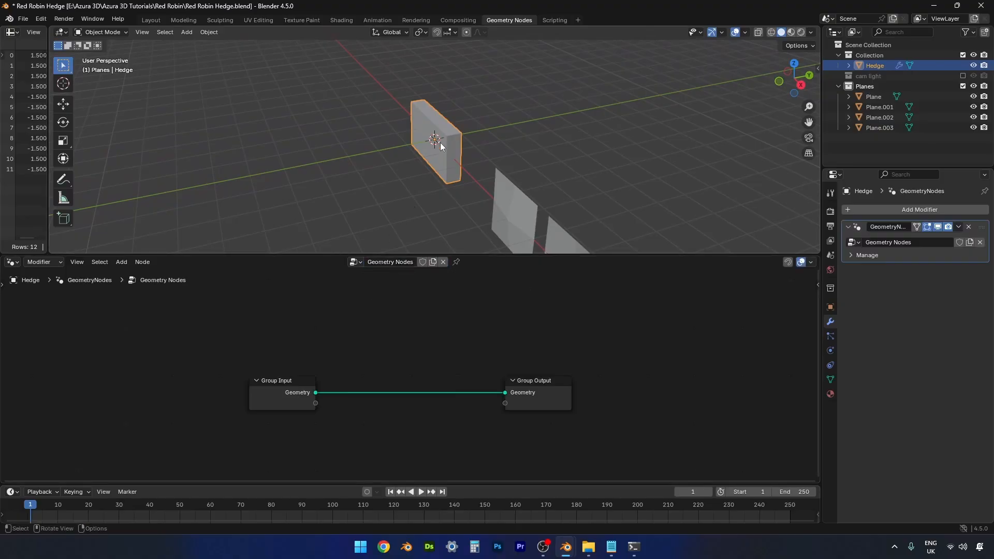
Rename the hedge's new node tree as Hegge
double_click(390, 262)
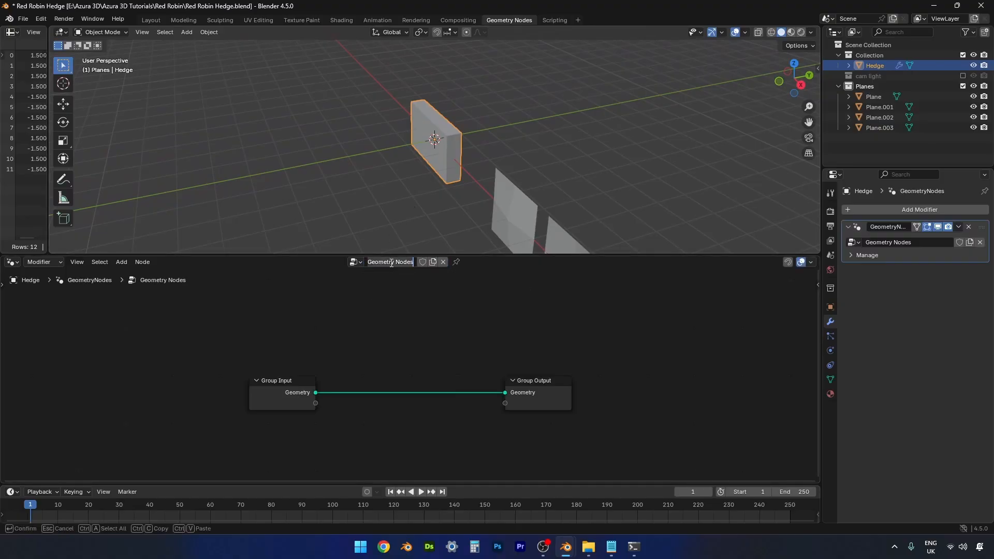
text(Hedg)
key(BackSpace)
text(ge)
key(Return)
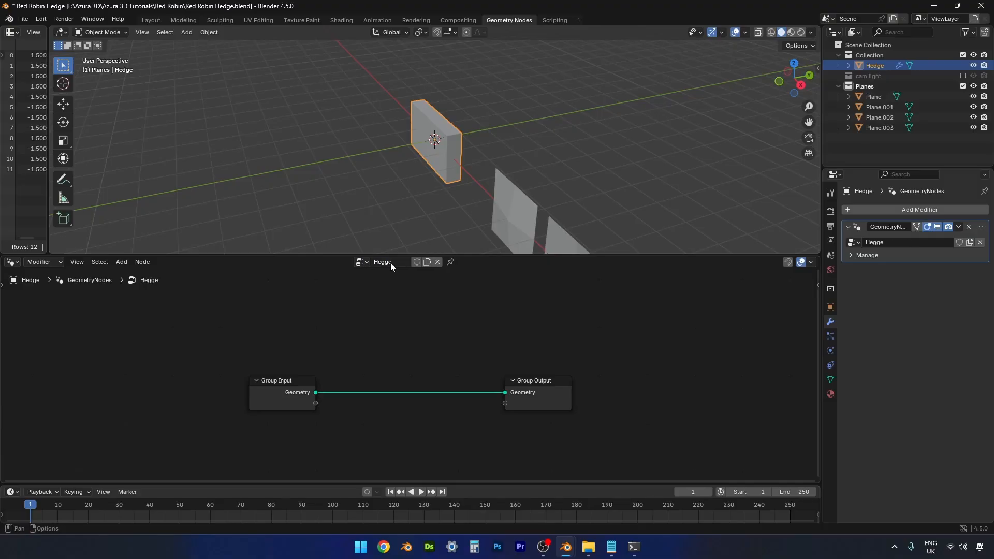
Spread the Group Input and Group Output nodes apart and correct the node tree's name to Hedge
drag(274, 393, 233, 371)
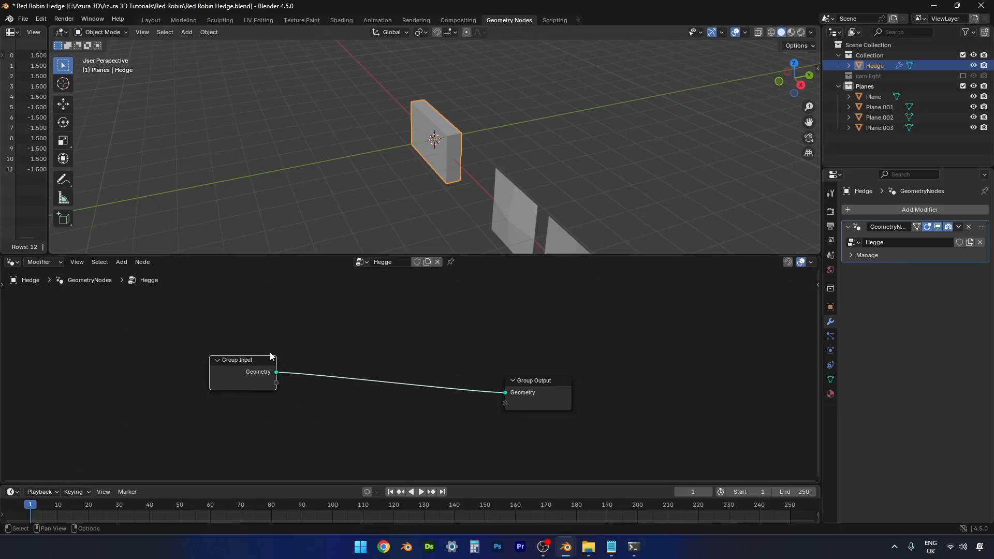
click(541, 390)
drag(541, 390, 646, 376)
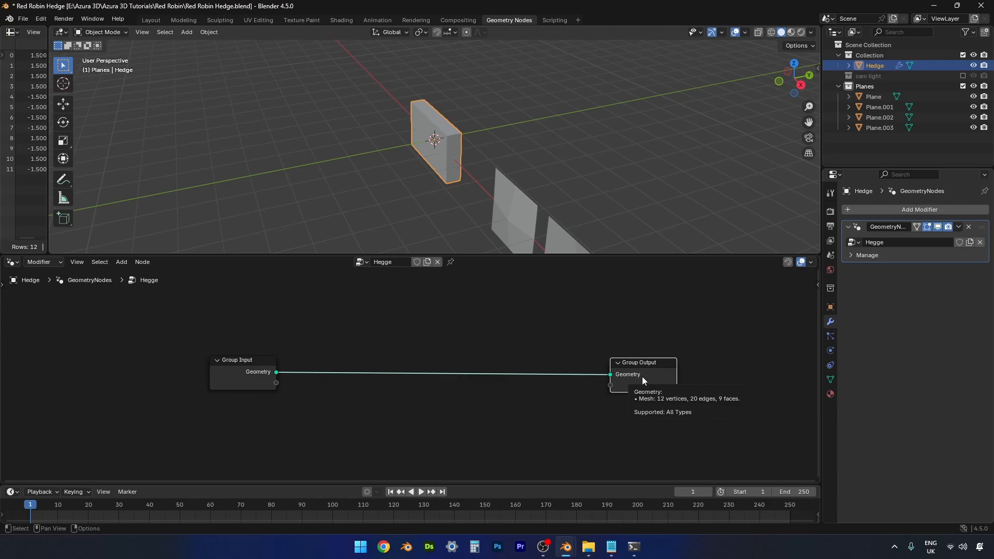
scroll(642, 377, down, 2)
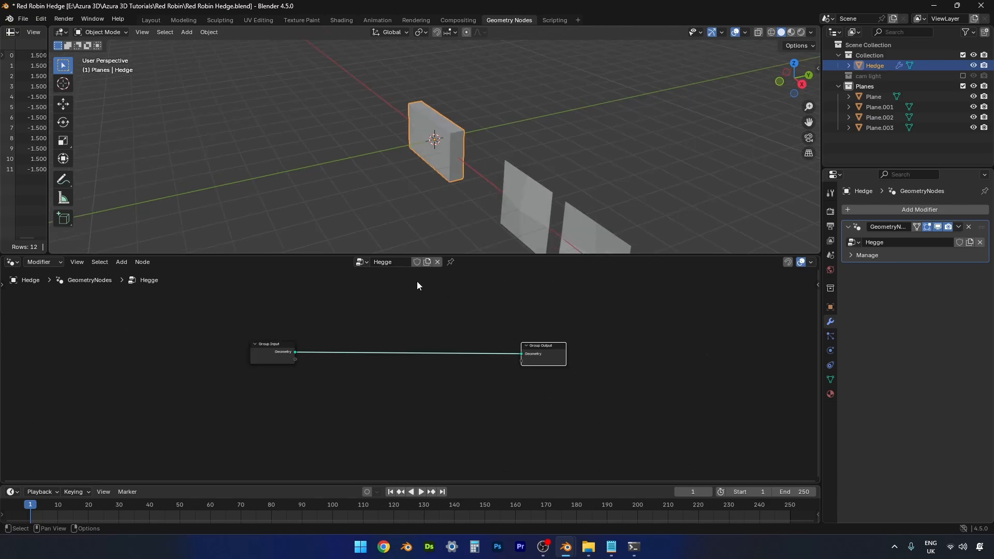
click(385, 263)
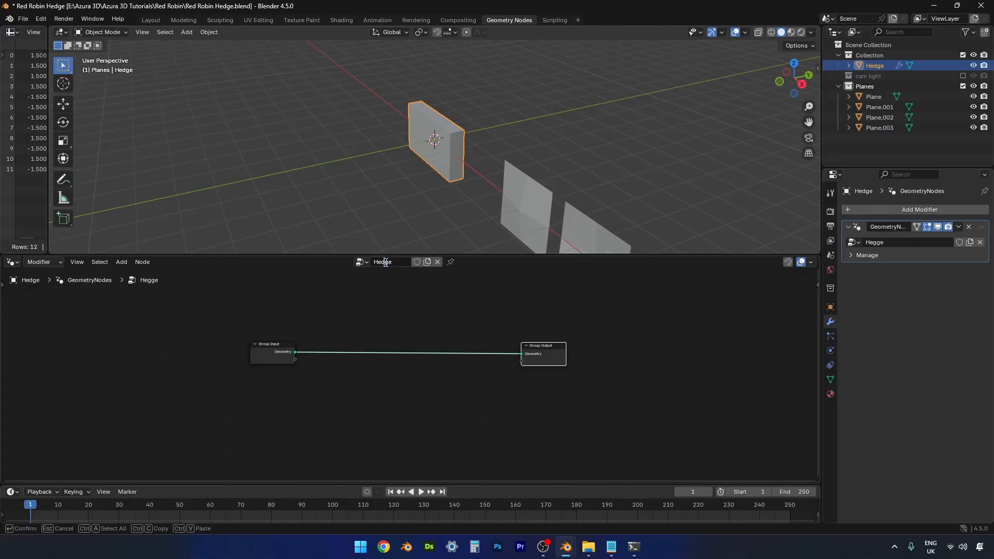
key(Return)
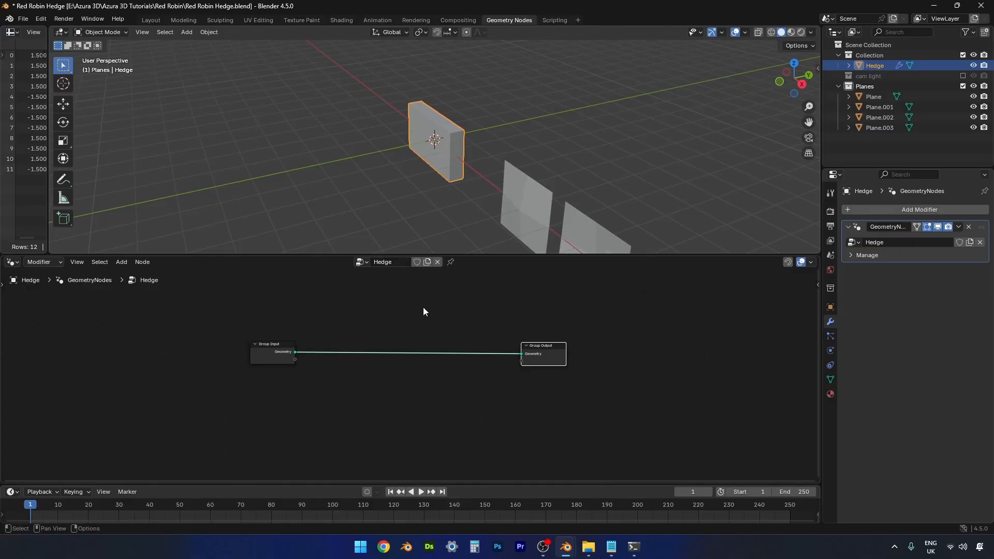
Add an unconnected Distribute Points on Faces node below the link between Group Input and Group Output
mouse_move(550, 355)
click(432, 315)
key(shift+a)
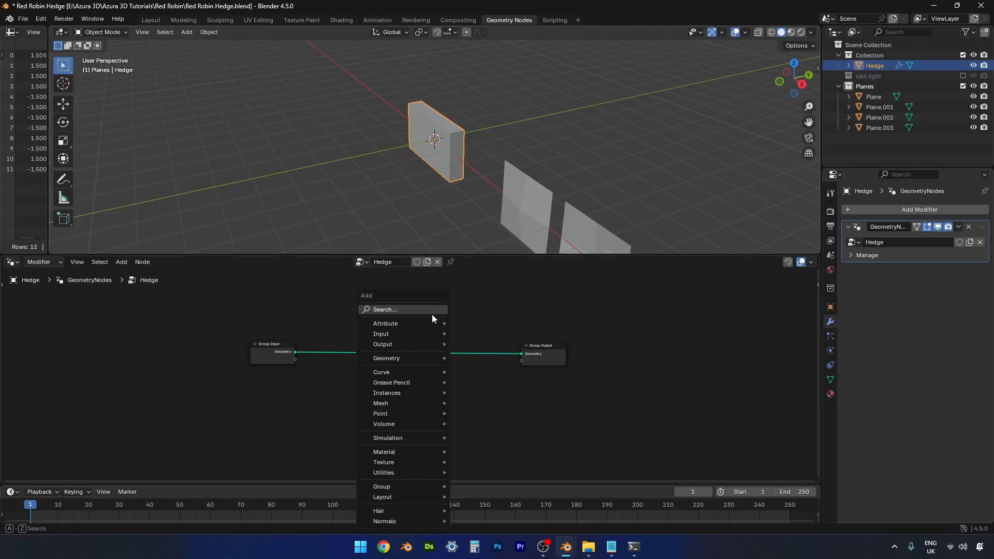
text(dist)
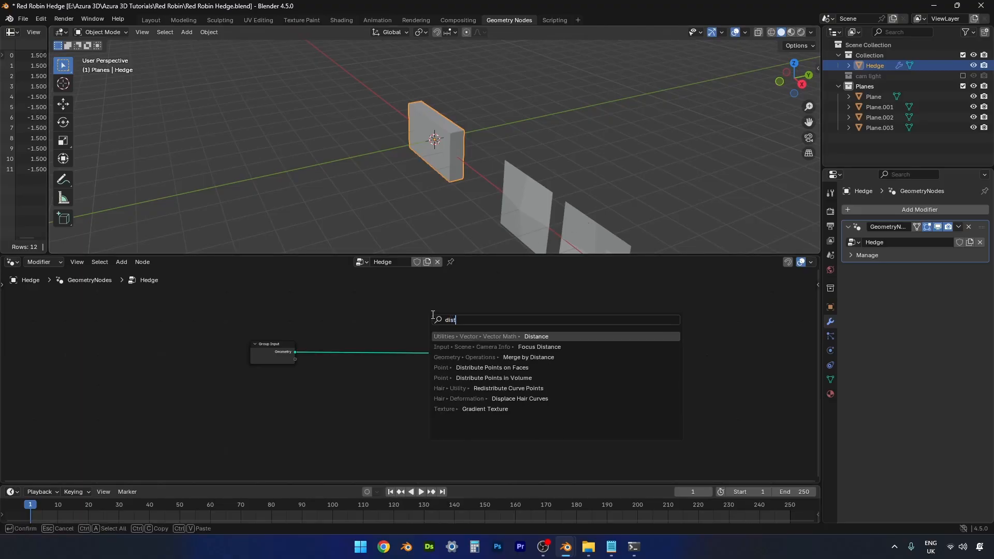
text(ribut)
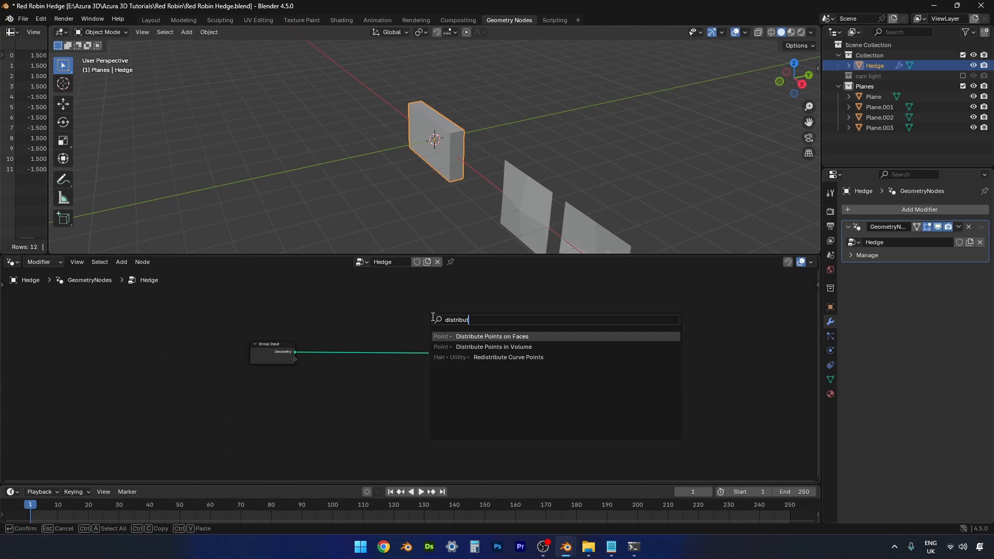
click(468, 336)
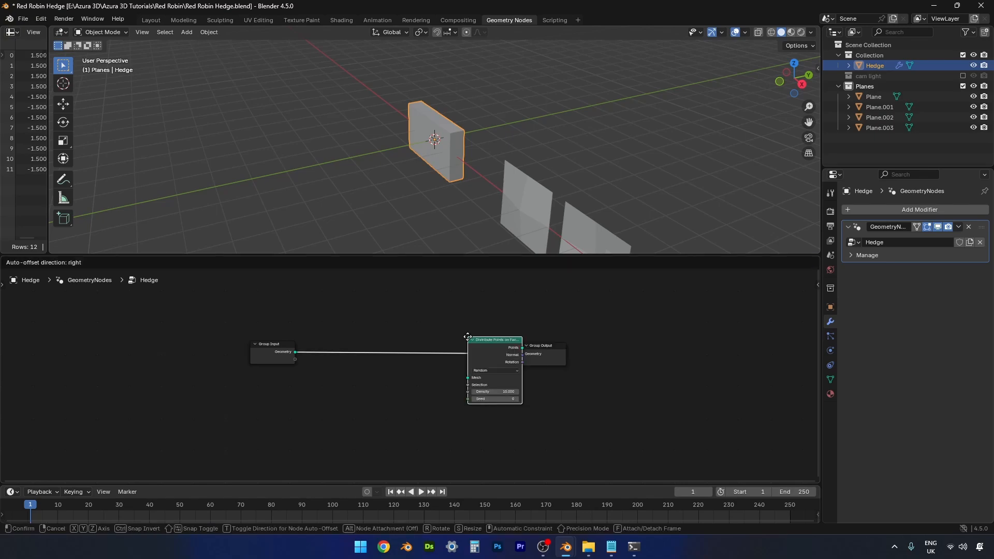
click(360, 389)
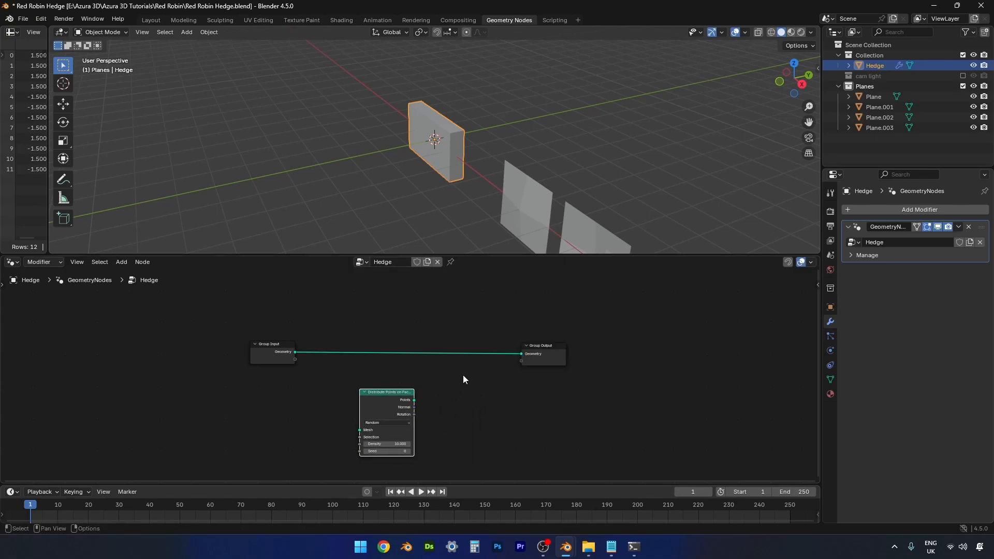
Insert a Join Geometry node into the link just before Group Output
key(shift+a)
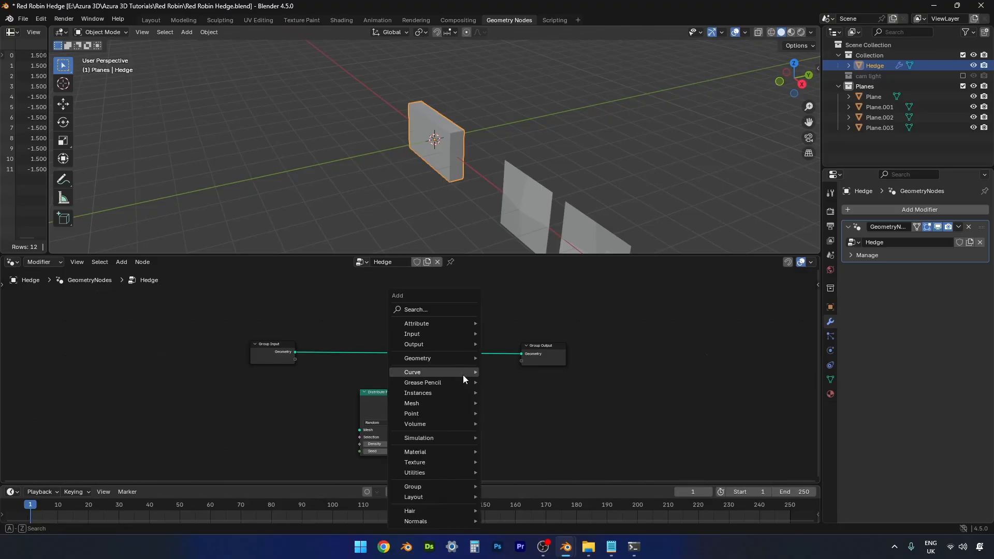
text(join)
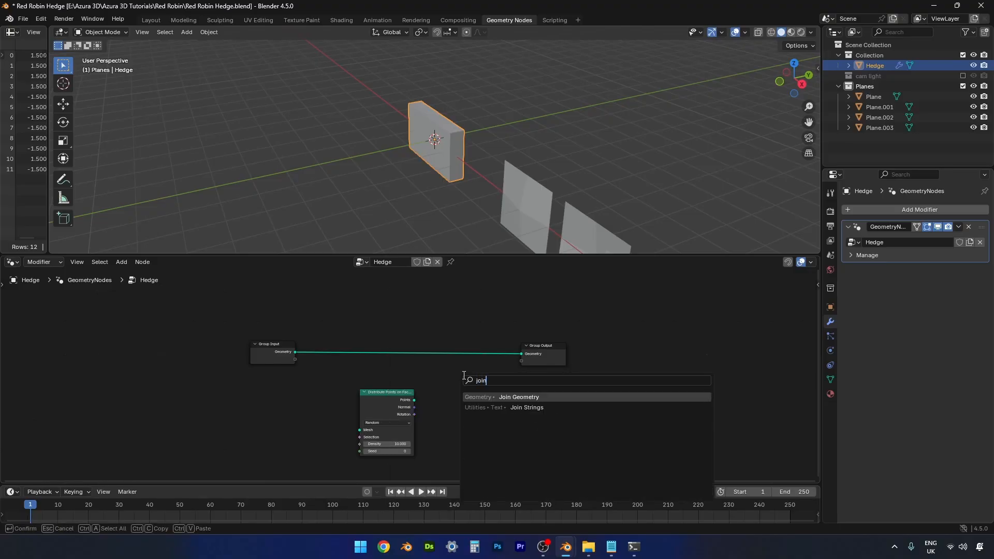
click(487, 397)
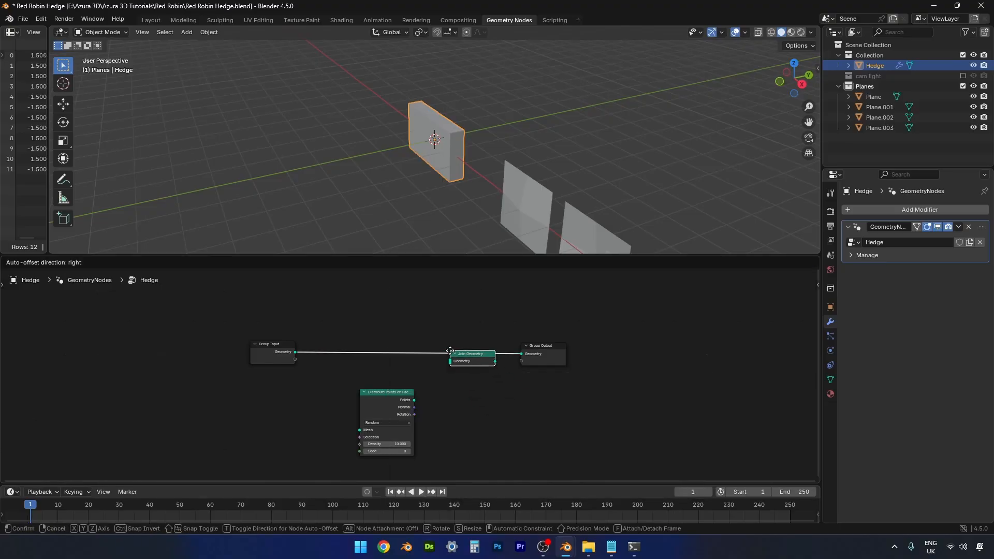
click(462, 350)
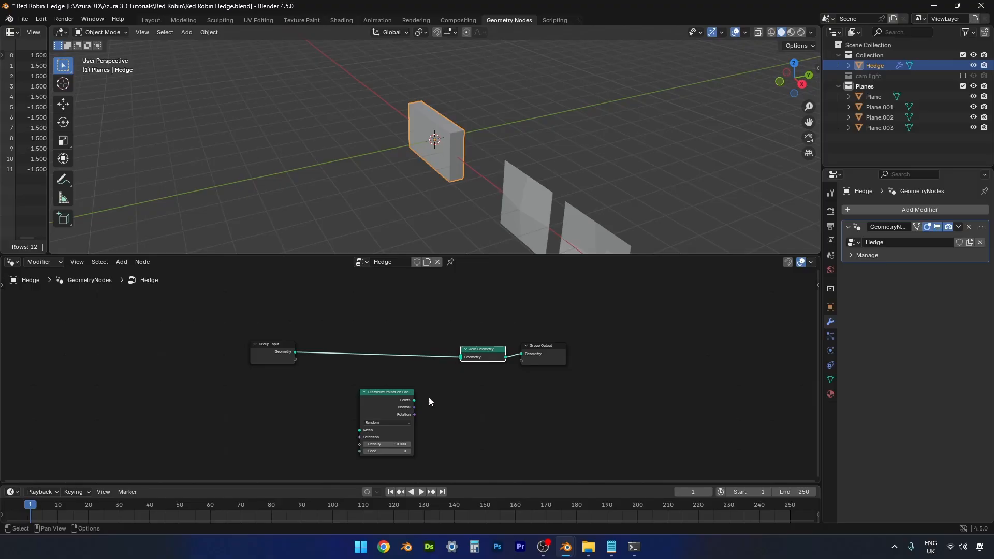
Connect the distributed Points to Join Geometry and the Group Input geometry to the Mesh input of Distribute Points on Faces
drag(414, 399, 456, 364)
drag(294, 352, 360, 430)
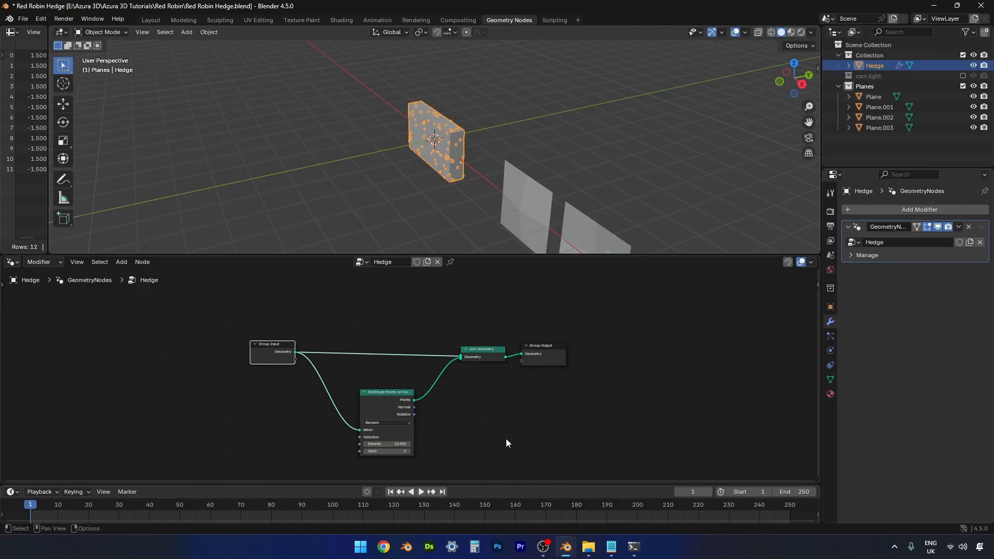
click(390, 402)
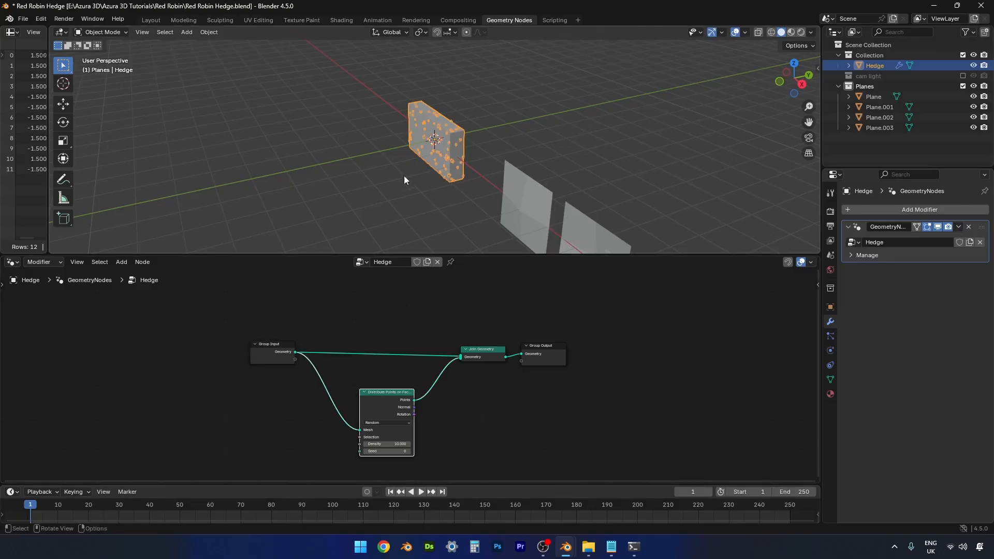
Switch the point distribution method to Poisson Disk and move the Distribute Points on Faces node slightly up
middle_drag(404, 176, 499, 182)
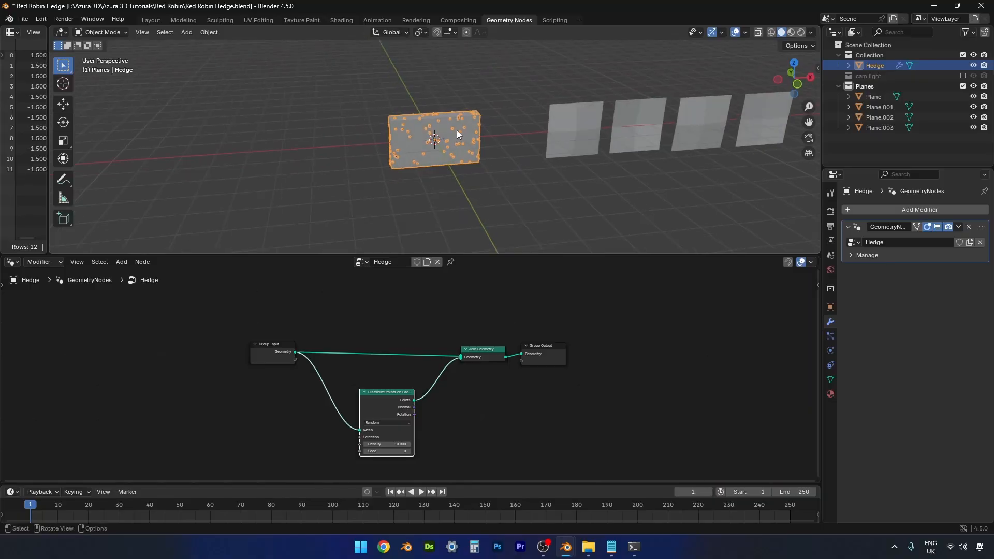
scroll(454, 131, up, 5)
mouse_move(462, 144)
middle_down()
mouse_move(479, 133)
mouse_move(476, 147)
middle_up()
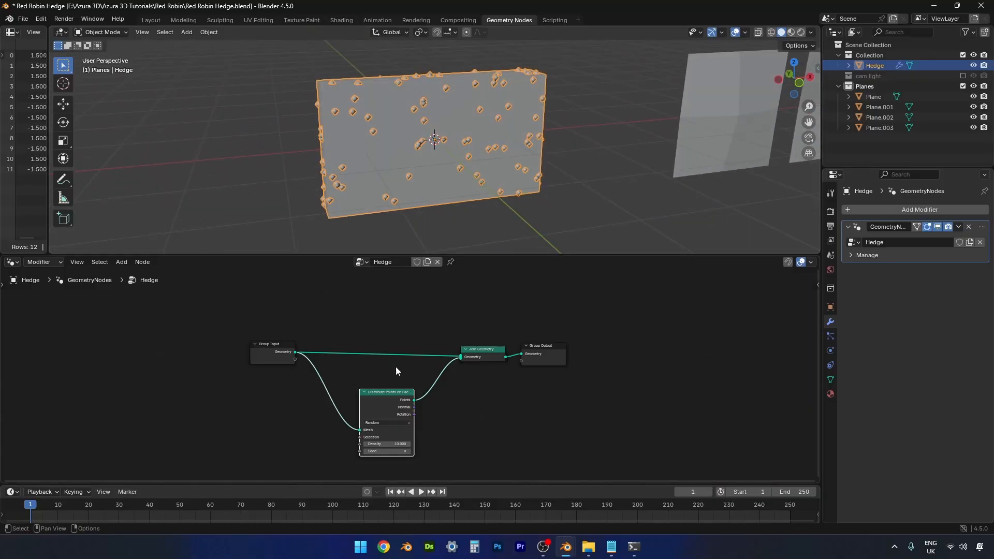
click(385, 423)
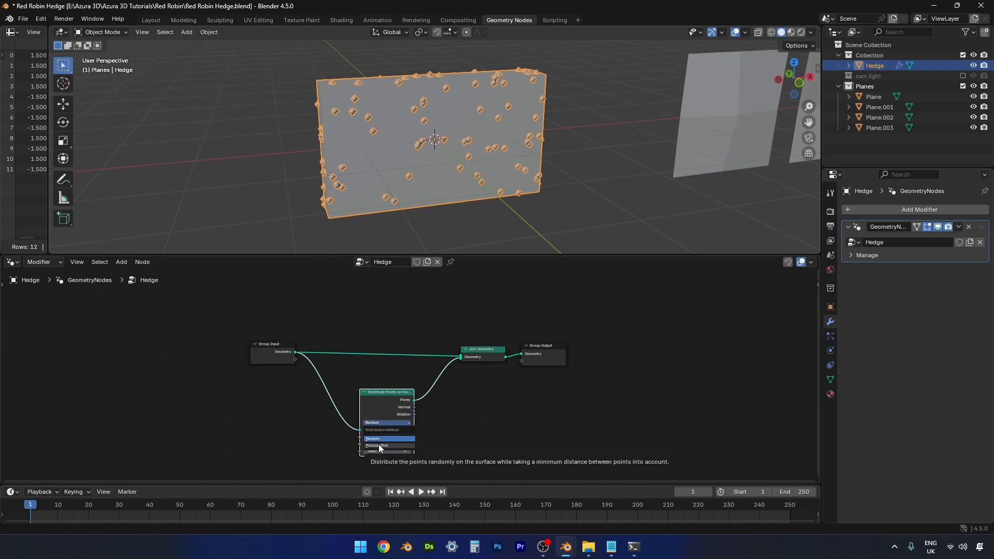
click(379, 446)
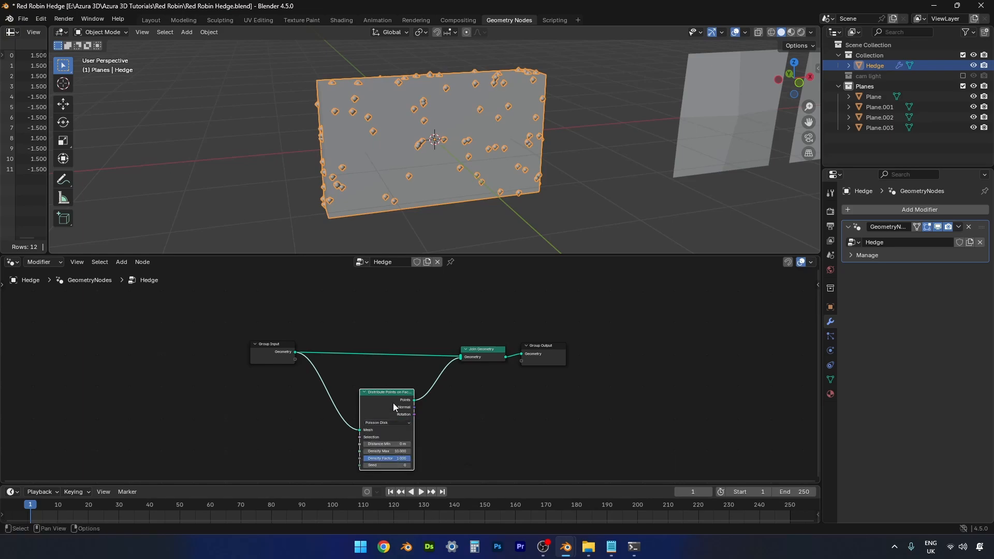
drag(393, 403, 392, 393)
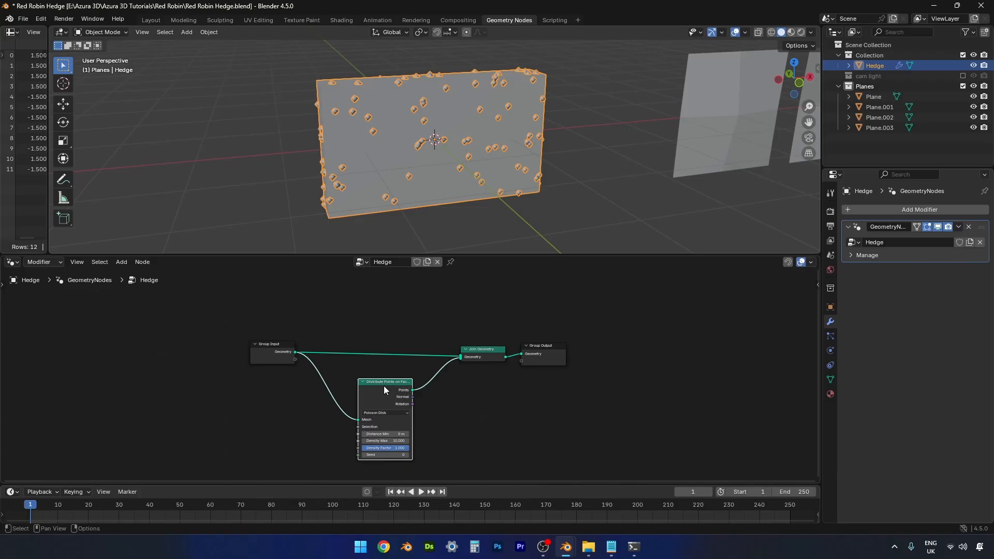
Try Distance Min values up to 0.5 m on the Distribute Points on Faces node and settle on 0.1 m
click(407, 434)
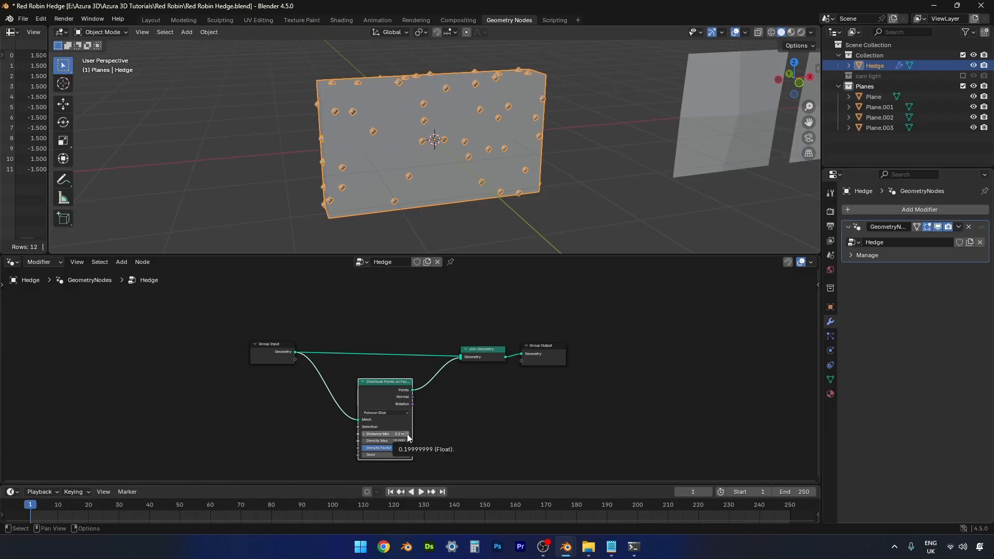
click(407, 434)
click(407, 434)
click(407, 434)
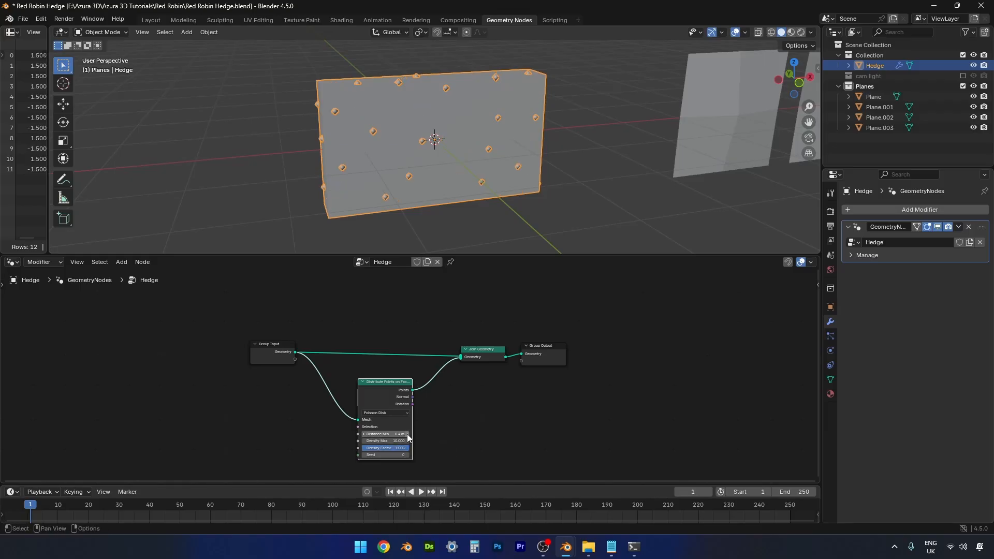
click(407, 434)
click(364, 434)
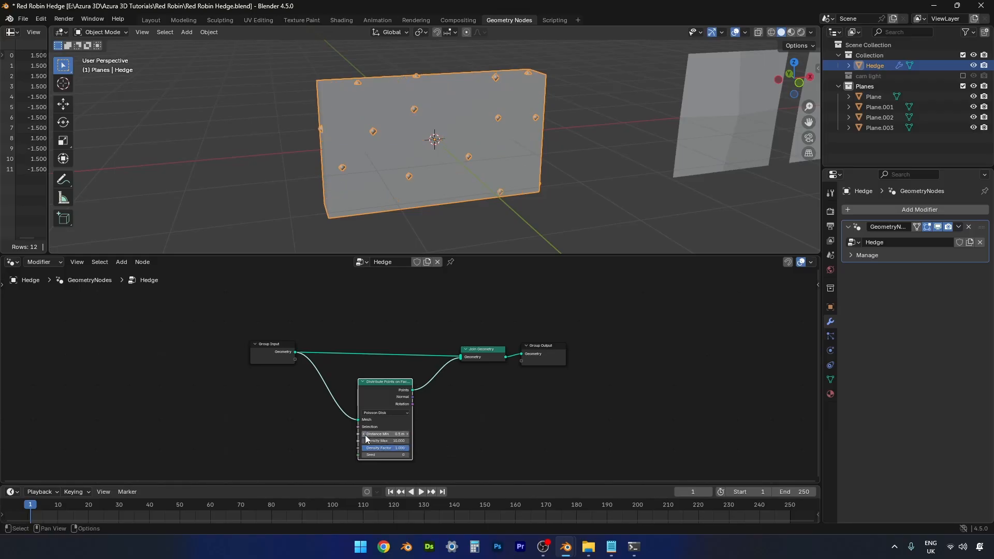
click(364, 434)
click(365, 435)
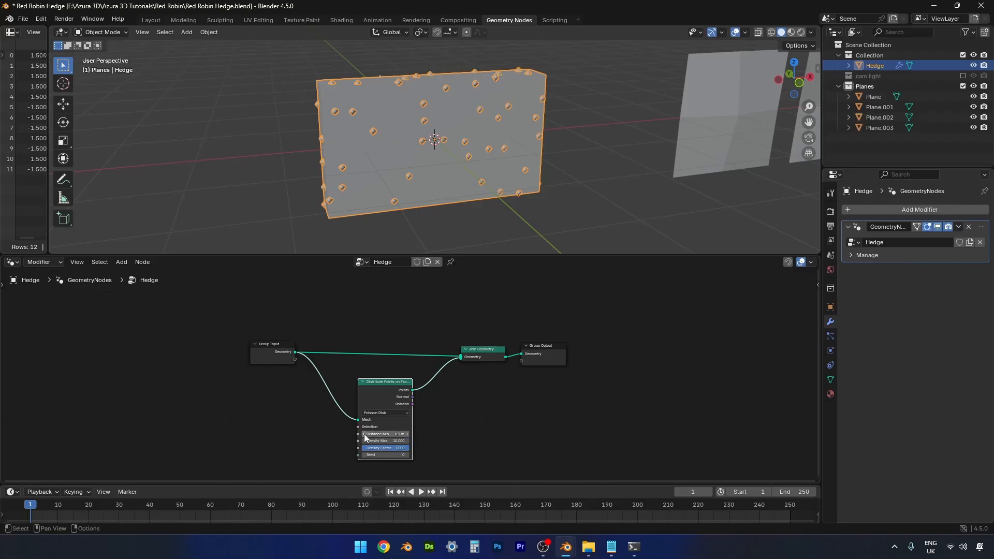
click(364, 435)
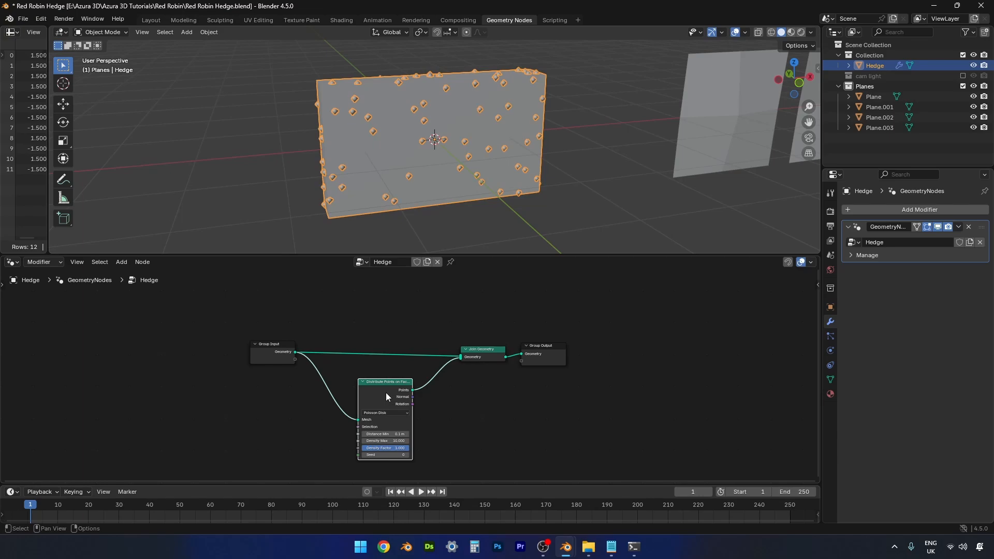
Insert an Instance on Points node between Distribute Points on Faces and Join Geometry, and space the distribution node further left
click(479, 405)
key(shift+a)
text(instance)
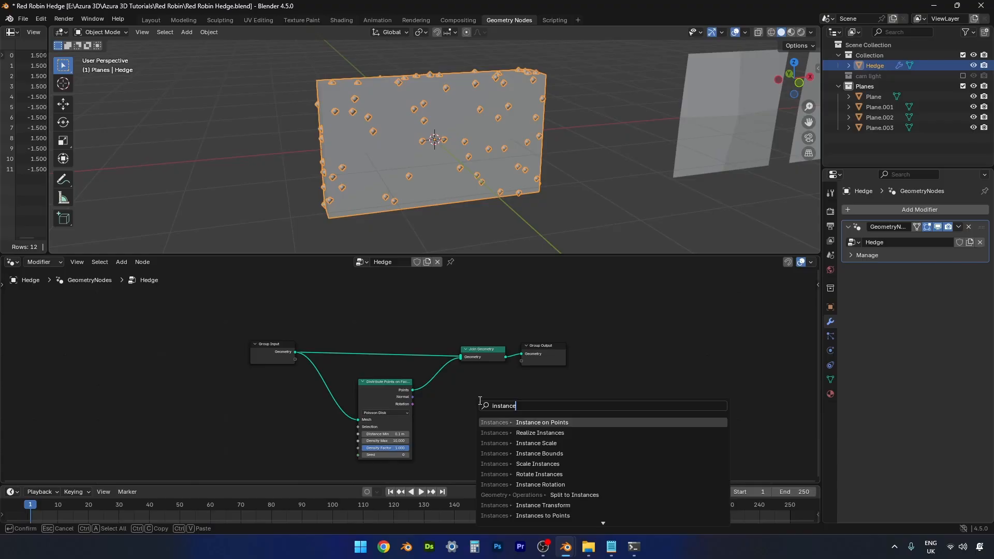
click(529, 423)
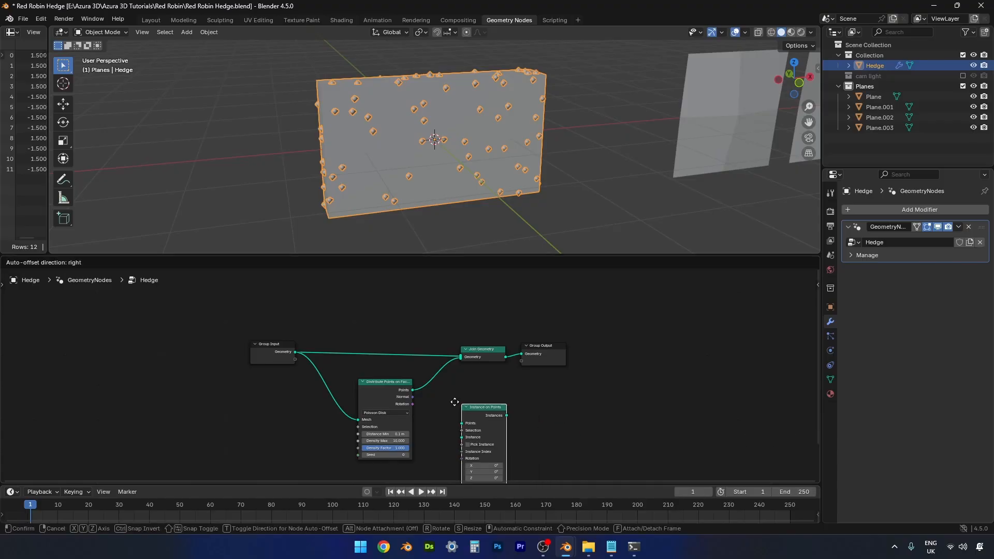
click(428, 378)
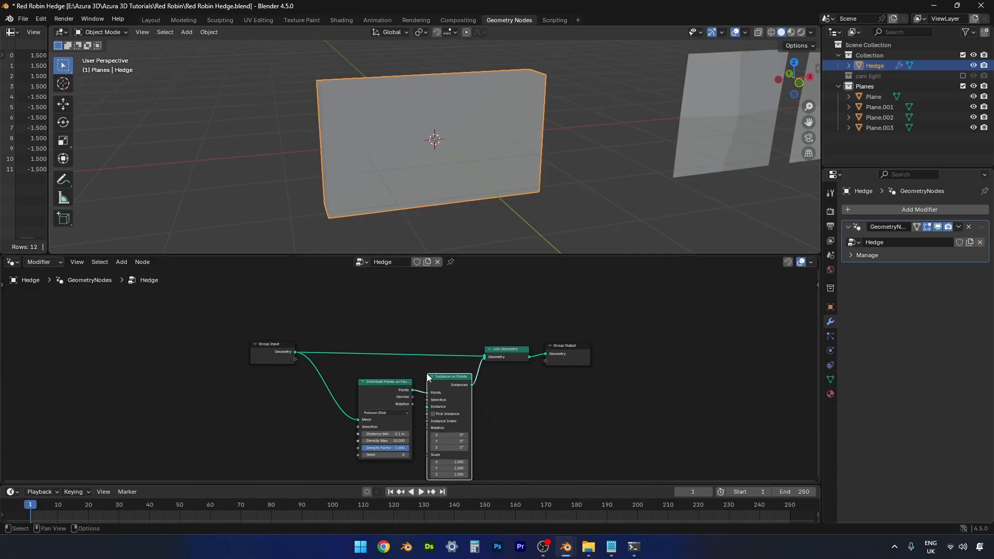
drag(383, 387, 348, 386)
middle_drag(507, 426, 521, 376)
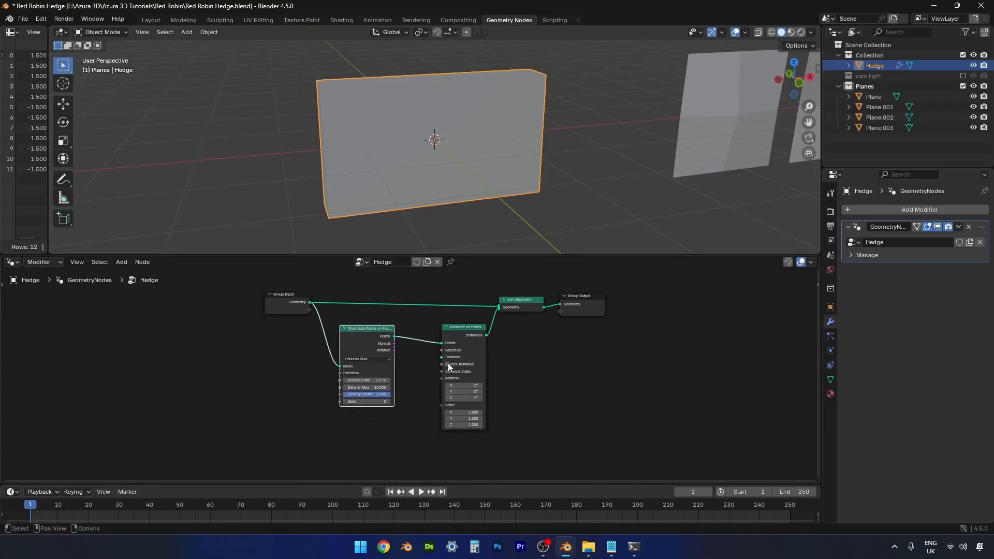
Feed the Instance input of Instance on Points from a new Collection Info node that uses the Planes collection
drag(441, 357, 395, 449)
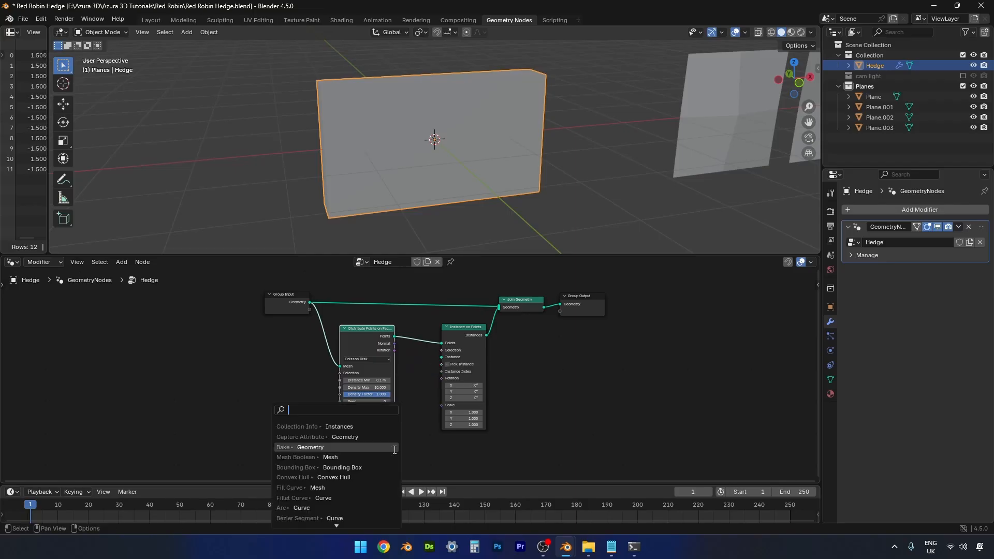
text(cole)
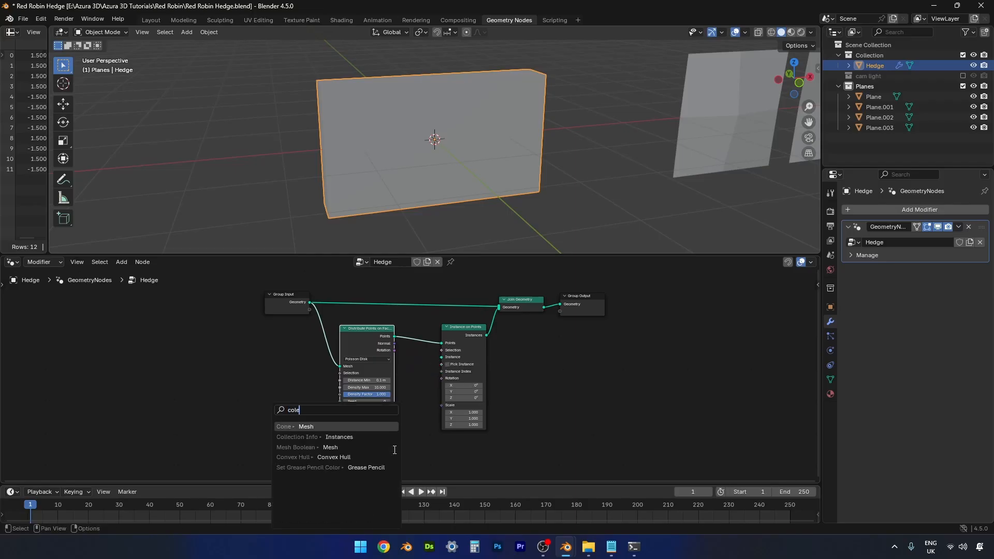
key(BackSpace)
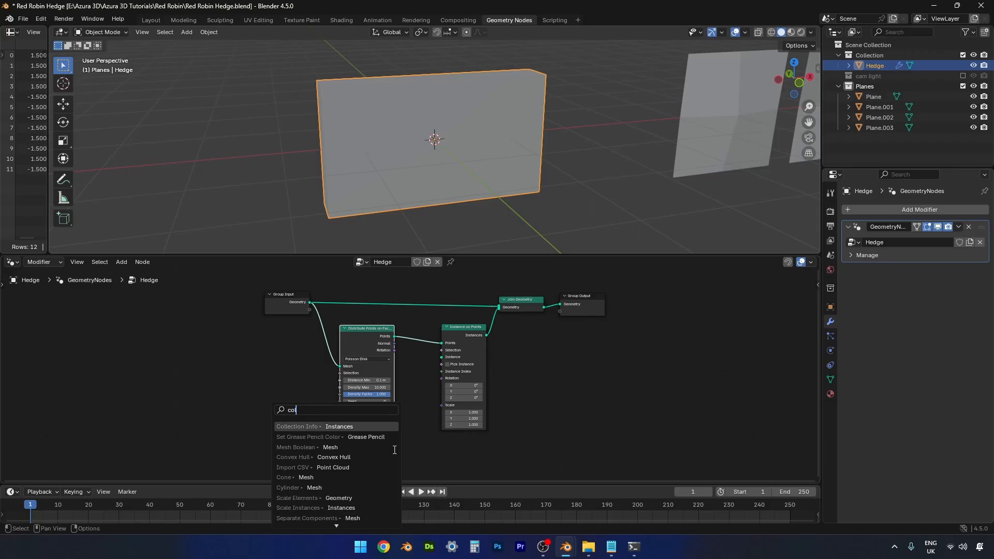
text(l)
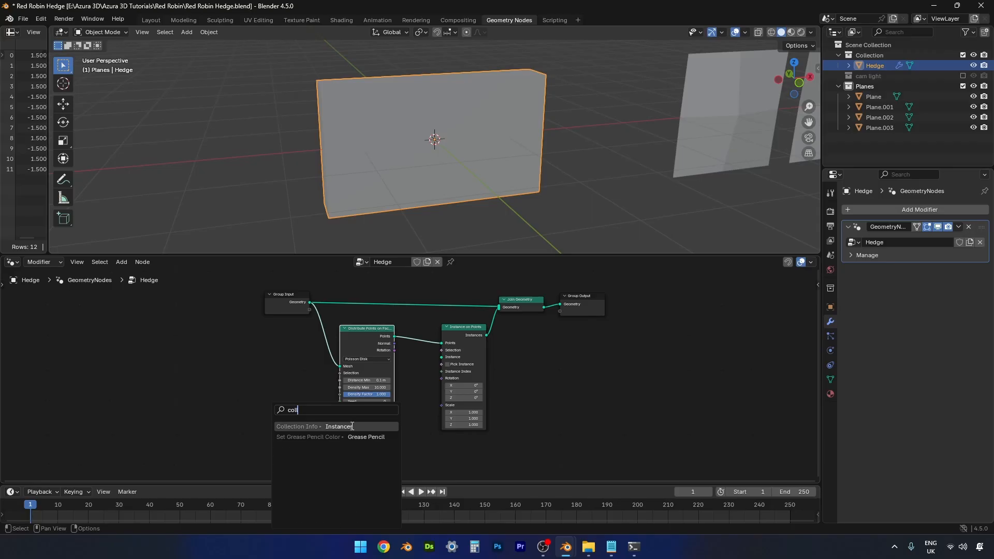
click(352, 426)
click(356, 403)
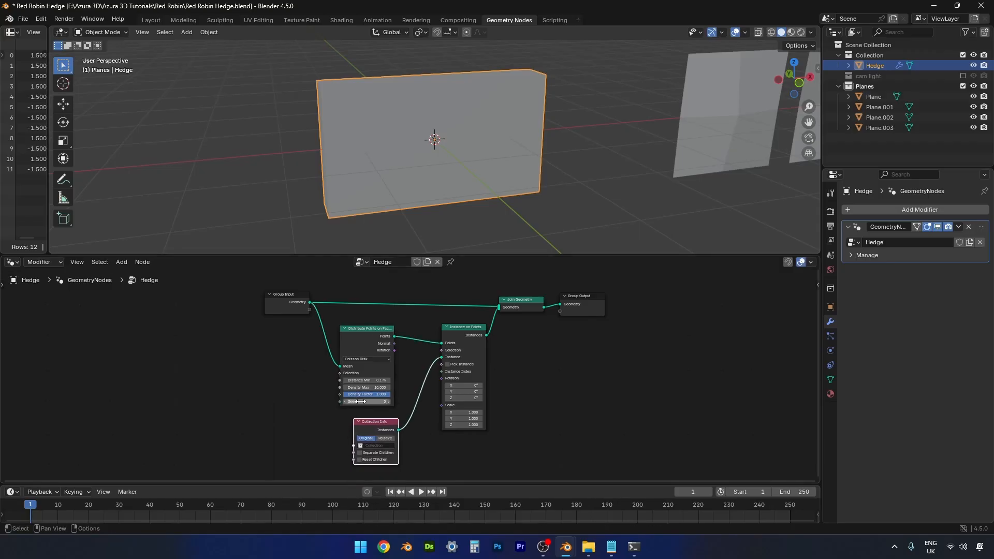
click(361, 446)
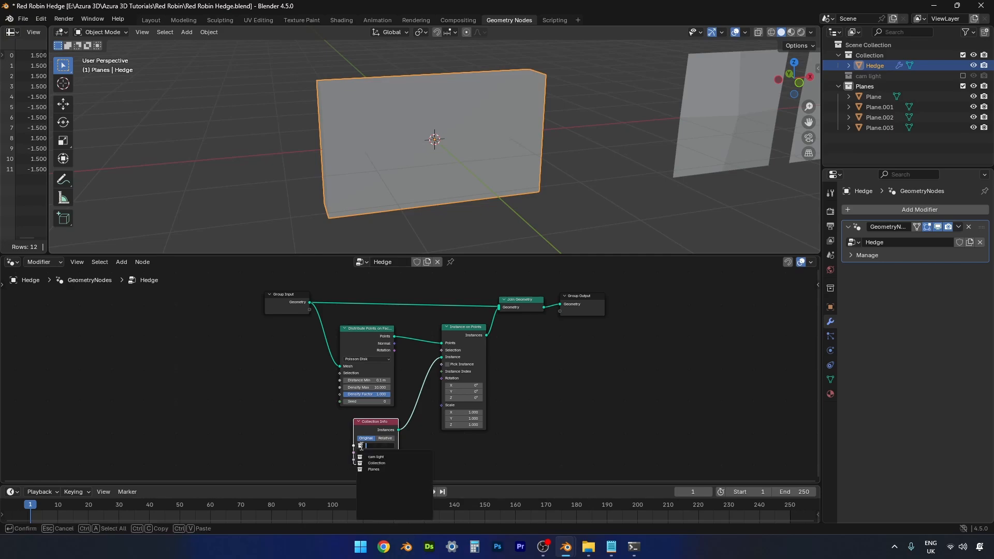
click(375, 470)
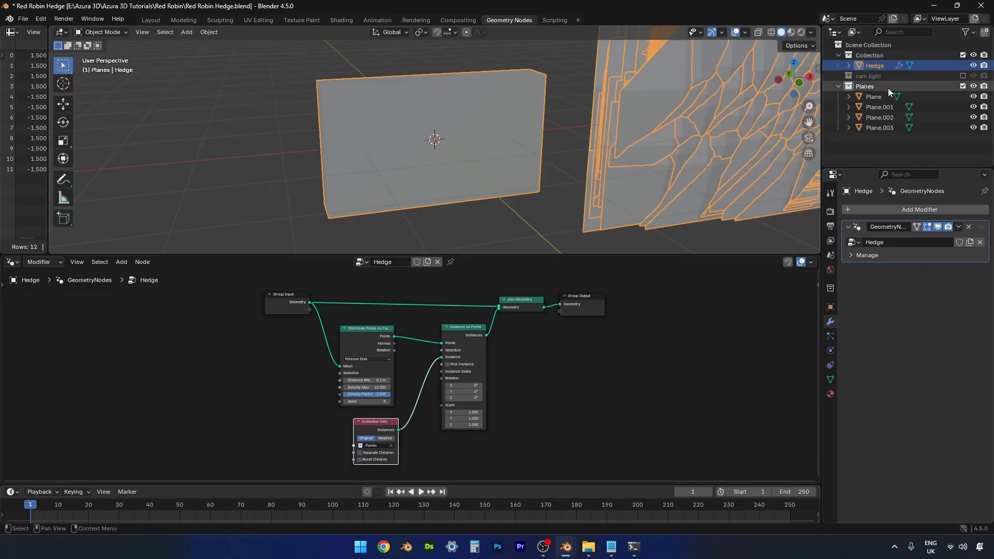
Enable Separate Children and Reset Children on the Collection Info node and switch its transform space to Relative
scroll(527, 223, down, 5)
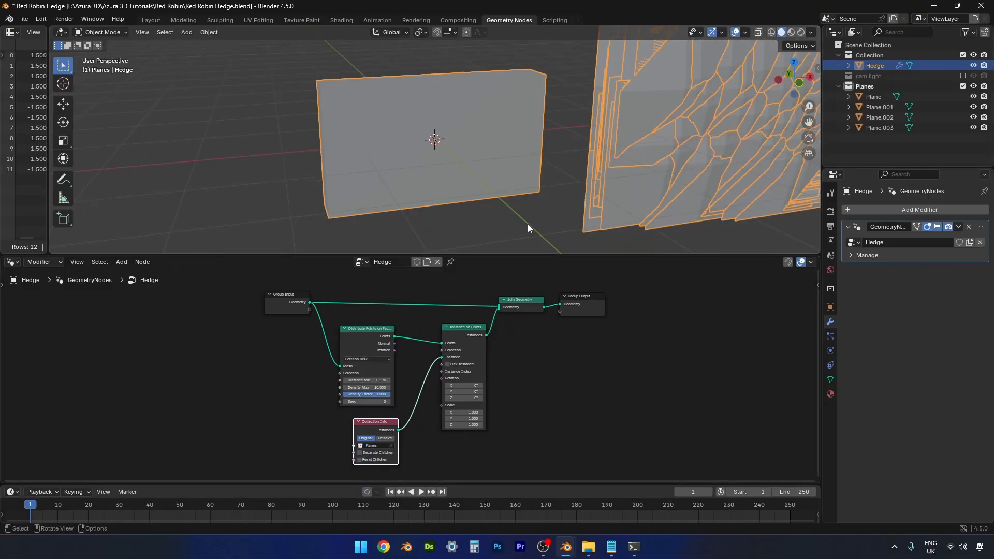
middle_drag(529, 223, 570, 223)
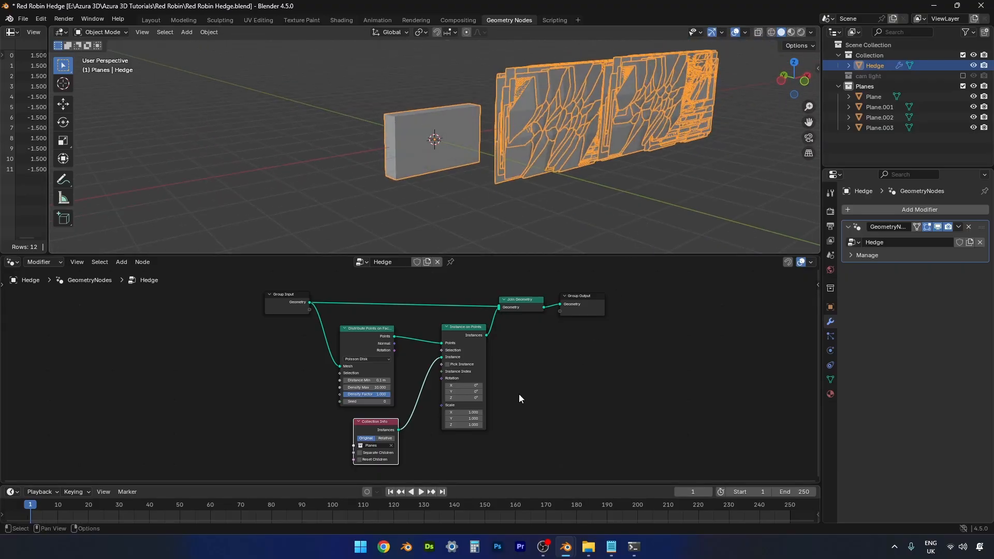
click(361, 454)
click(359, 459)
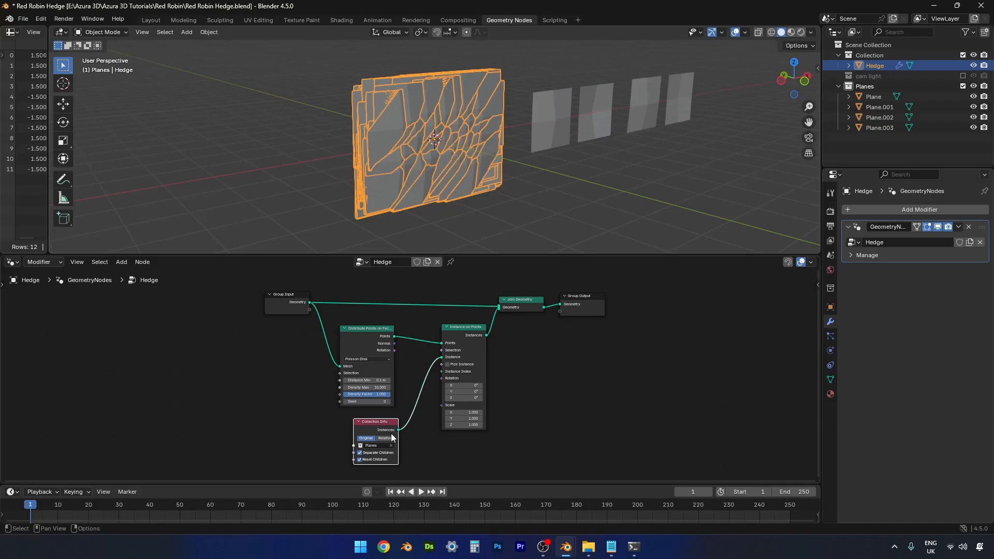
click(385, 438)
middle_drag(299, 231, 373, 218)
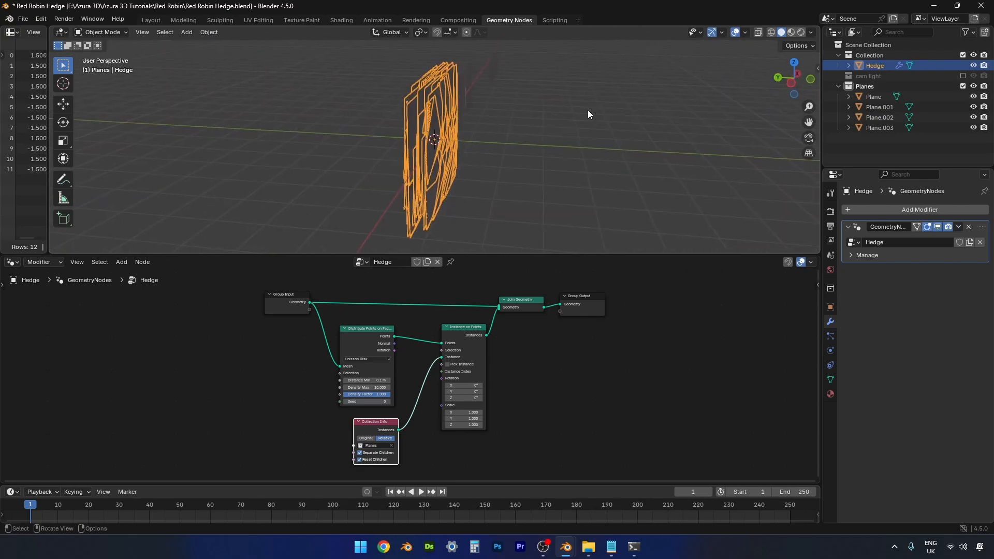
Turn on the Face Orientation overlay to compare both sides of the planes, and enable Pick Instance on the Instance on Points node
click(747, 34)
middle_drag(573, 151, 650, 162)
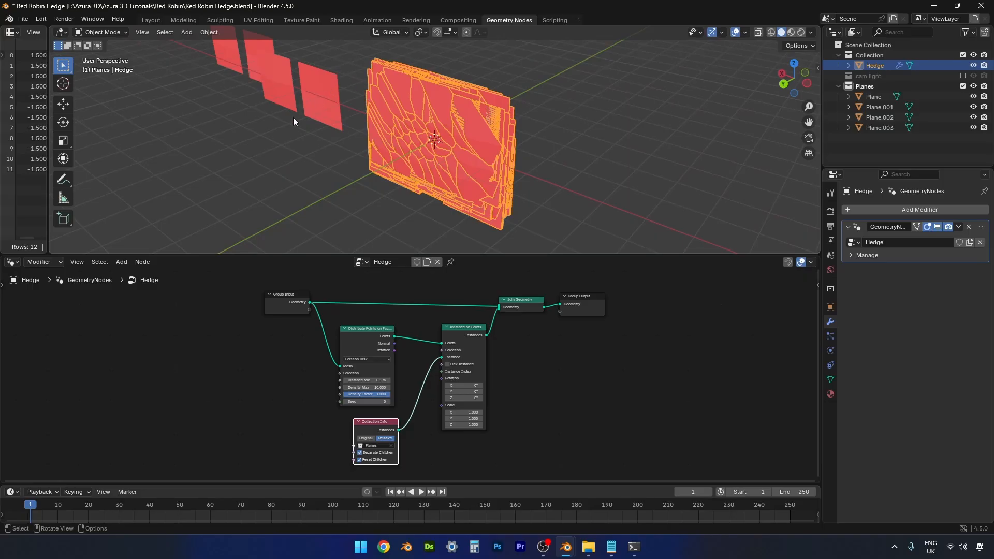
middle_drag(517, 133, 430, 89)
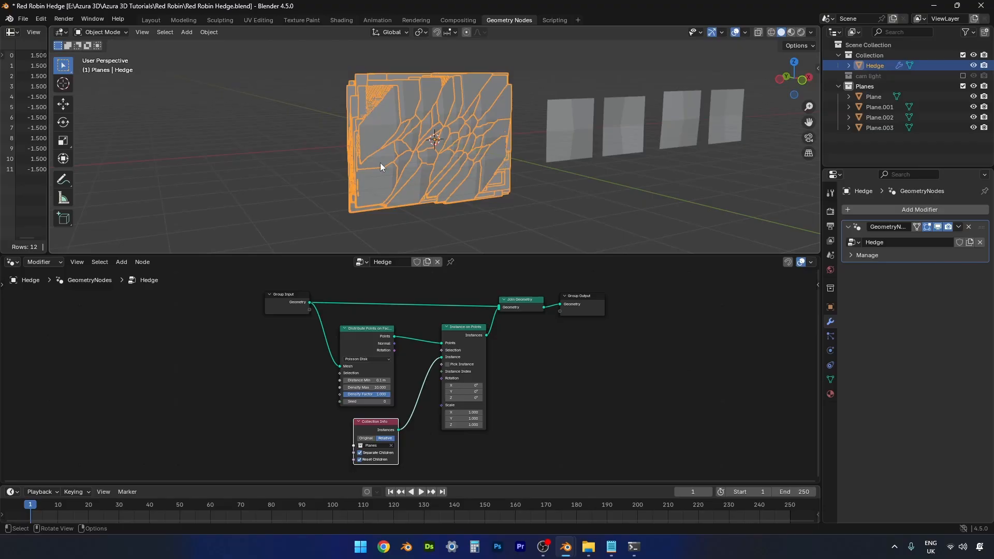
mouse_move(315, 176)
middle_down()
mouse_move(348, 180)
mouse_move(326, 183)
middle_up()
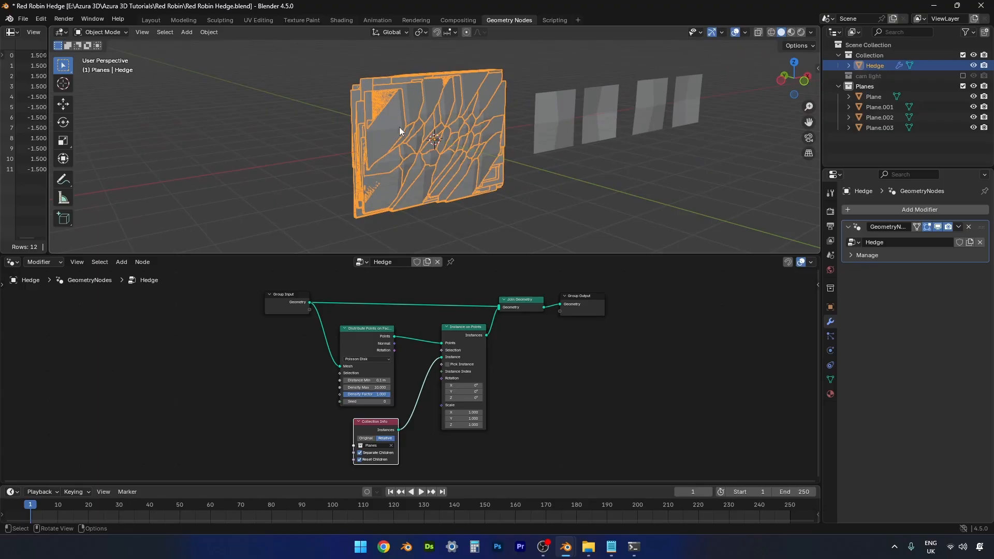
middle_drag(365, 131, 484, 137)
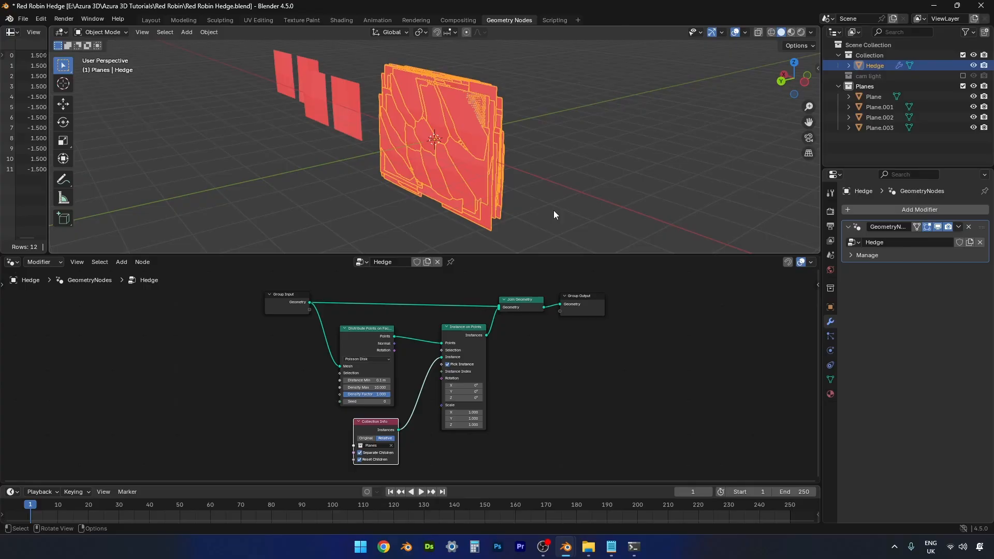
Join the Distribute Points on Faces, Collection Info and Instance on Points nodes in a new frame labelled "Instance planes on hedge"
drag(306, 456, 491, 350)
right_click(463, 337)
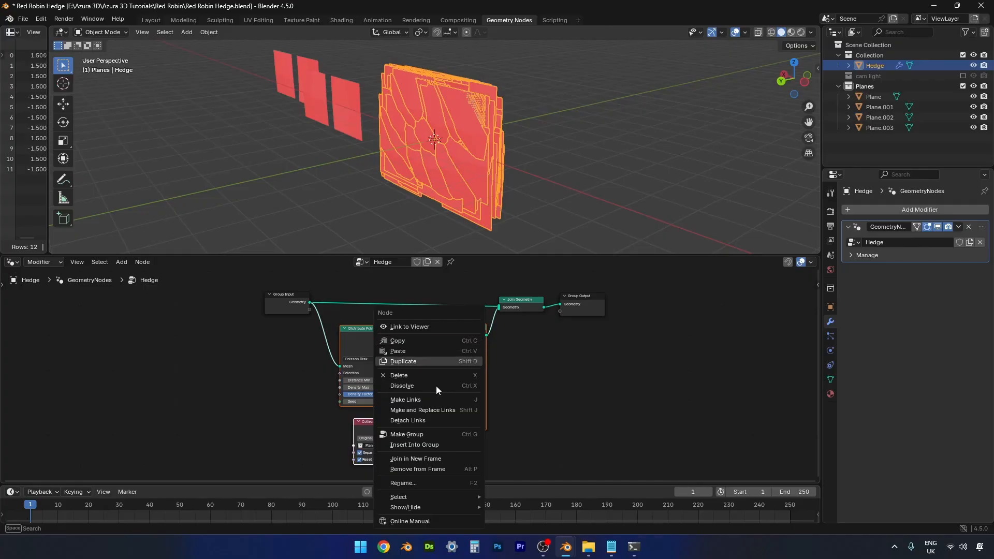
click(428, 459)
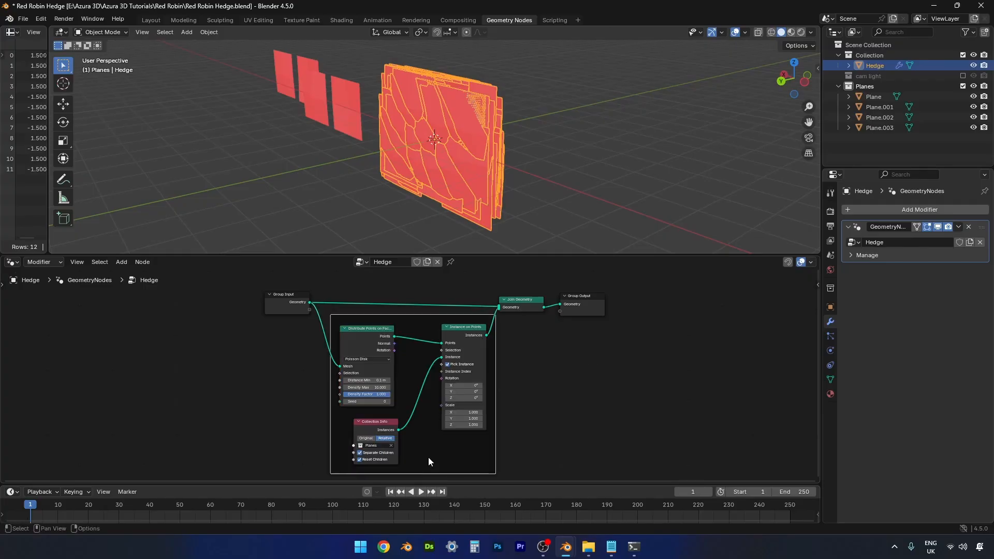
right_click(415, 320)
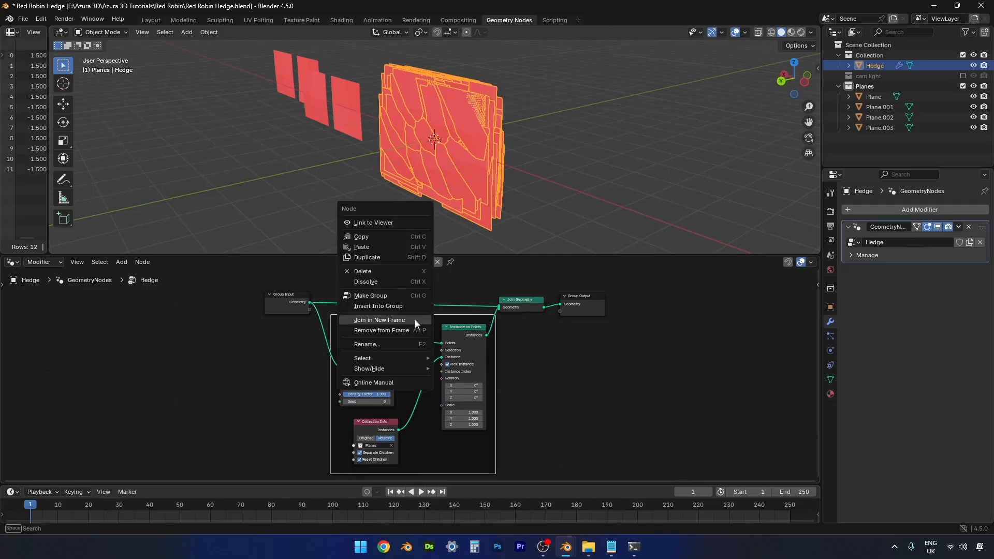
click(393, 343)
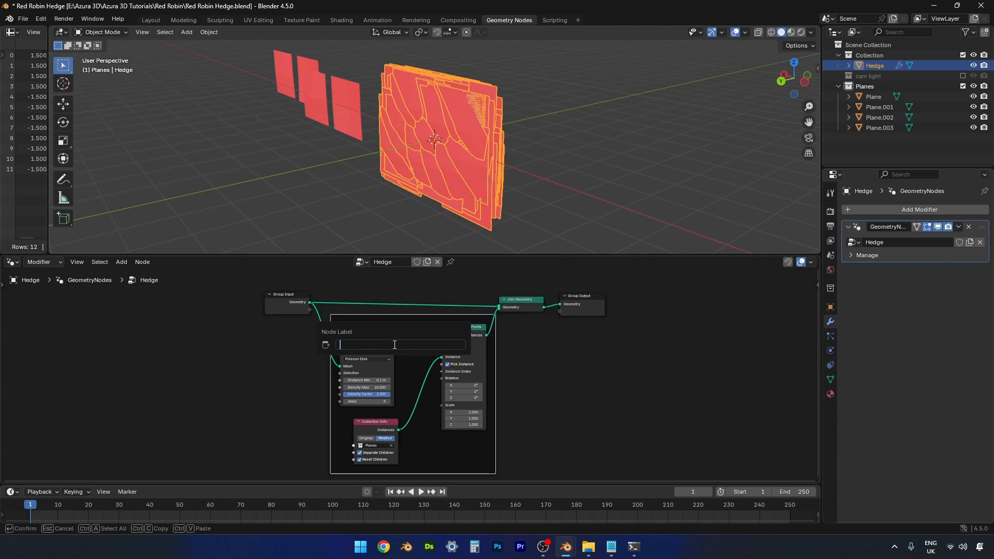
text(Instance planes on hedge)
key(Return)
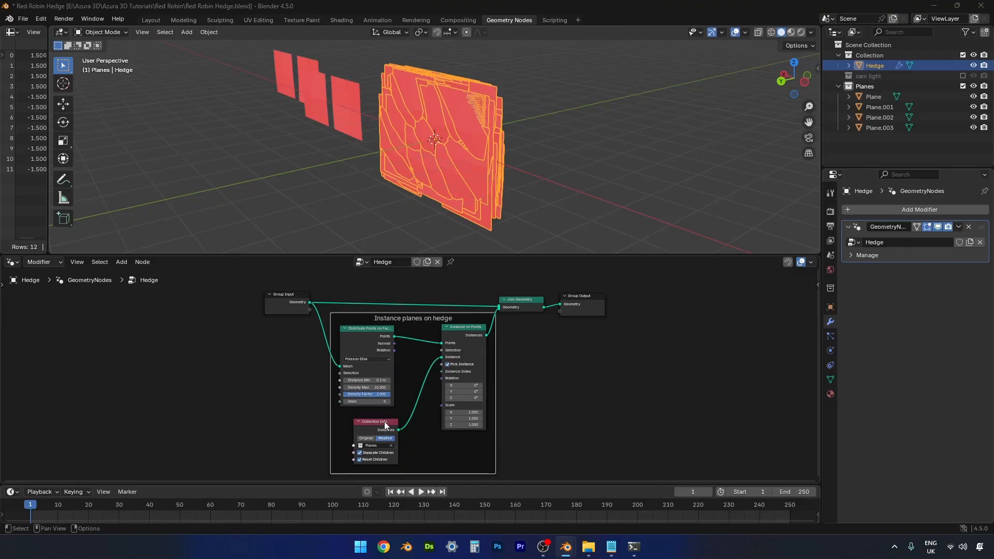
Tuck the Collection Info node between the other two framed nodes and move the whole frame down, away from the main geometry link
drag(384, 422, 423, 374)
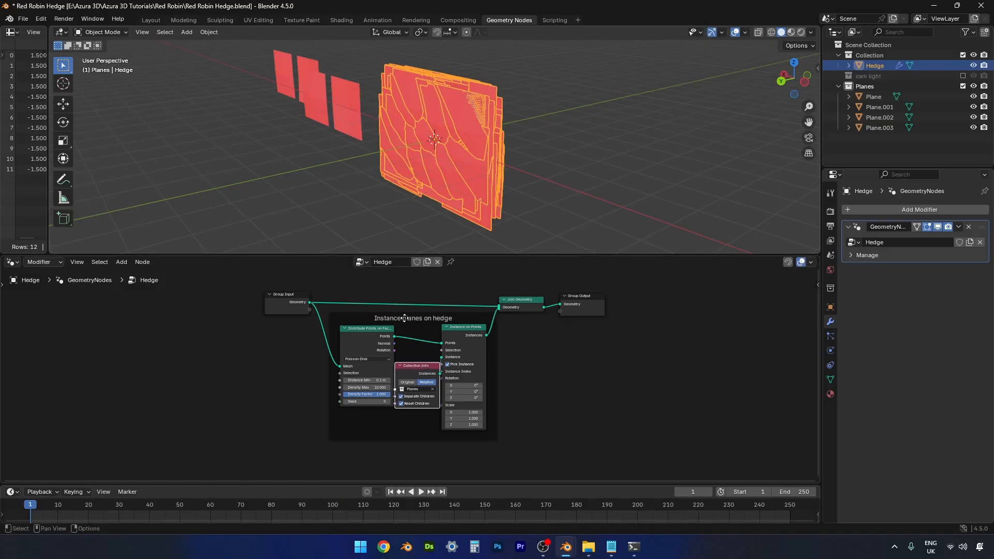
drag(407, 319, 398, 357)
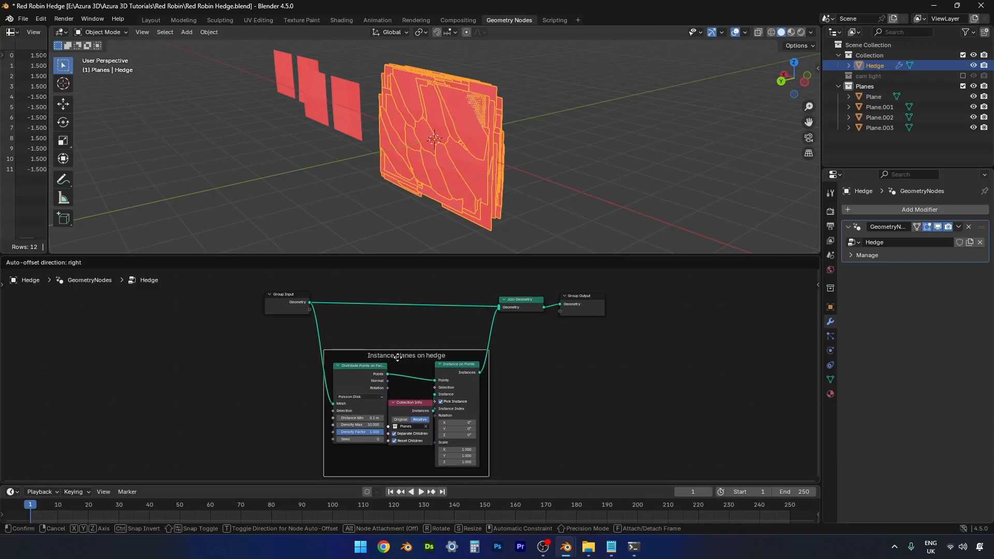
drag(397, 358, 398, 357)
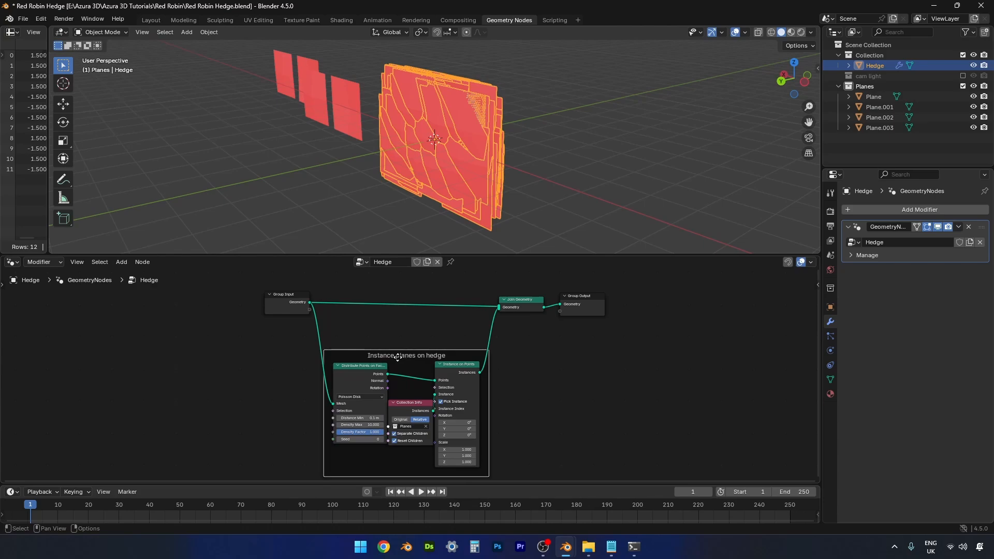
middle_drag(569, 192, 483, 203)
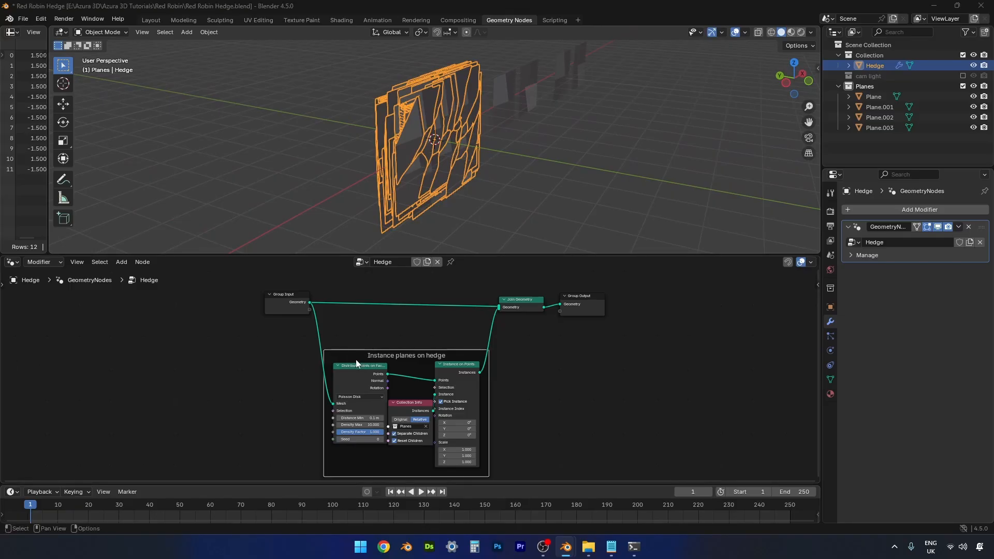
Add a Capture Attribute node in the free area left of the Instance planes on hedge frame
click(217, 376)
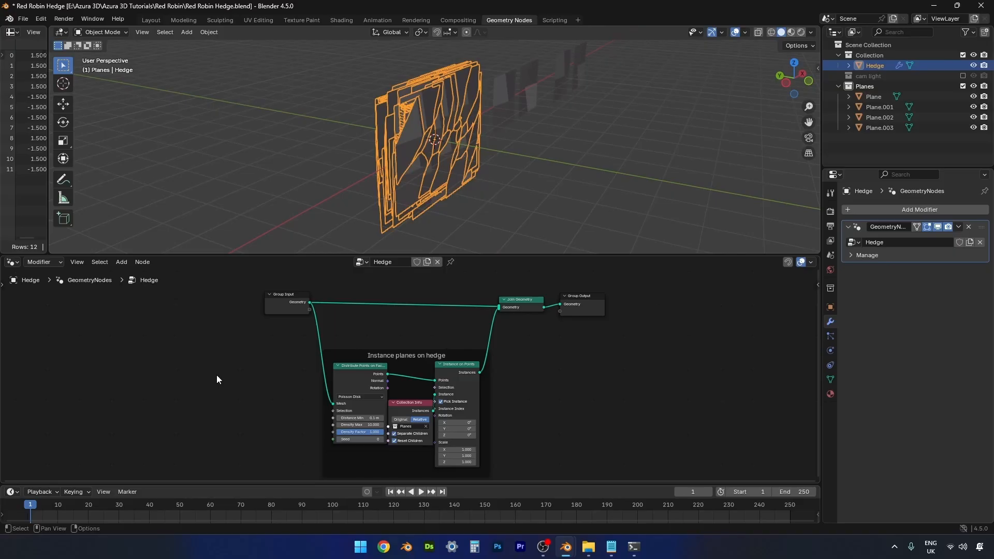
key(shift+a)
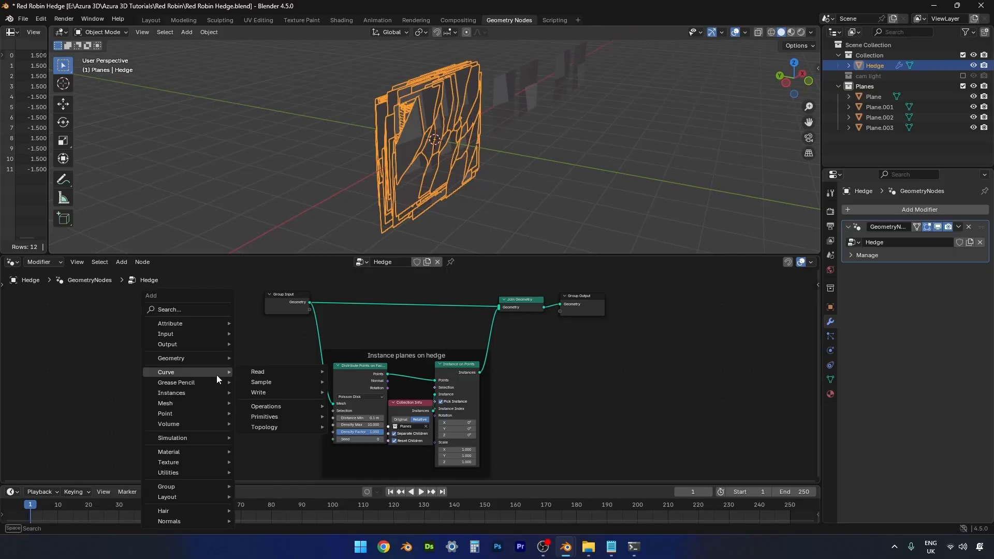
text(capture)
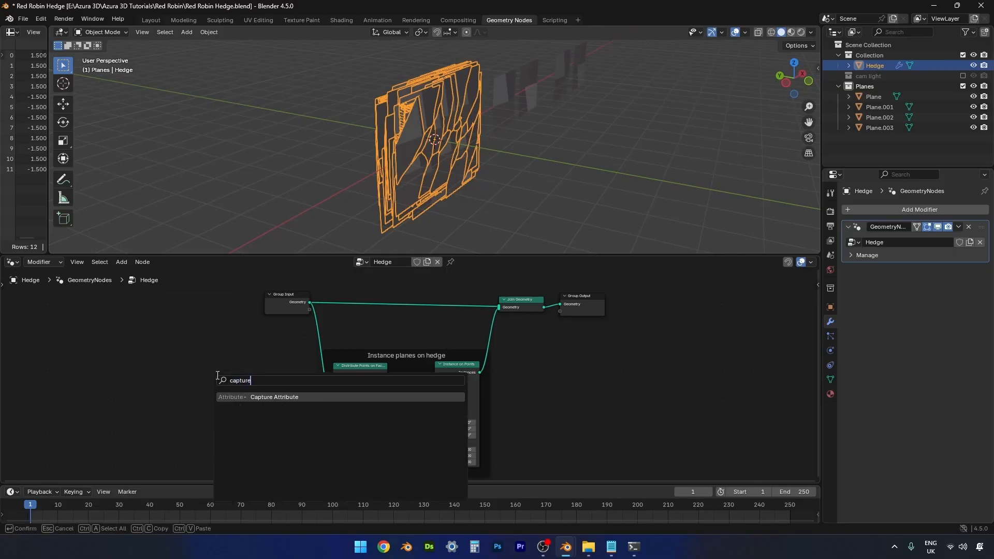
click(263, 398)
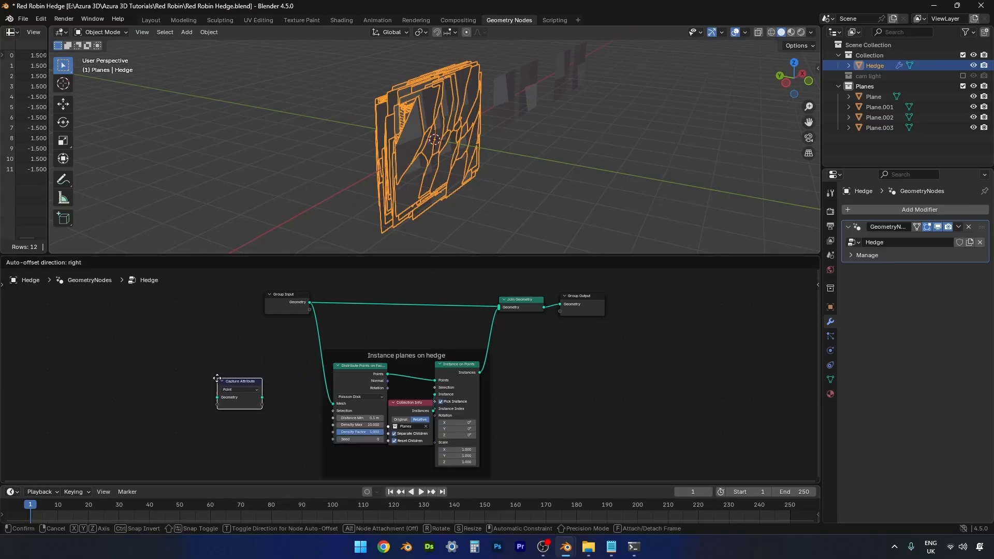
click(103, 393)
Feed the Group Input geometry into the Capture Attribute node and set its domain to Face
middle_drag(262, 426, 461, 409)
drag(479, 290, 306, 413)
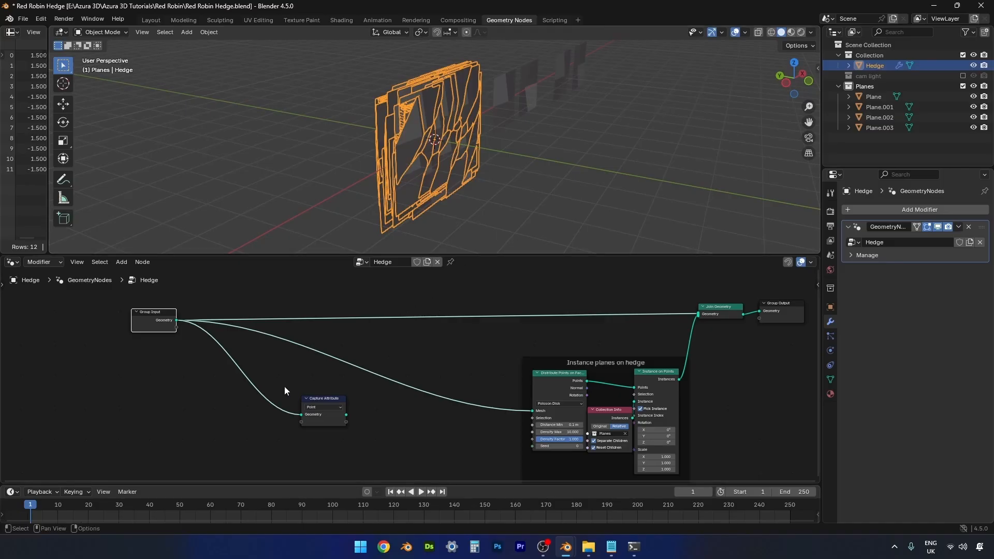
drag(318, 401, 270, 395)
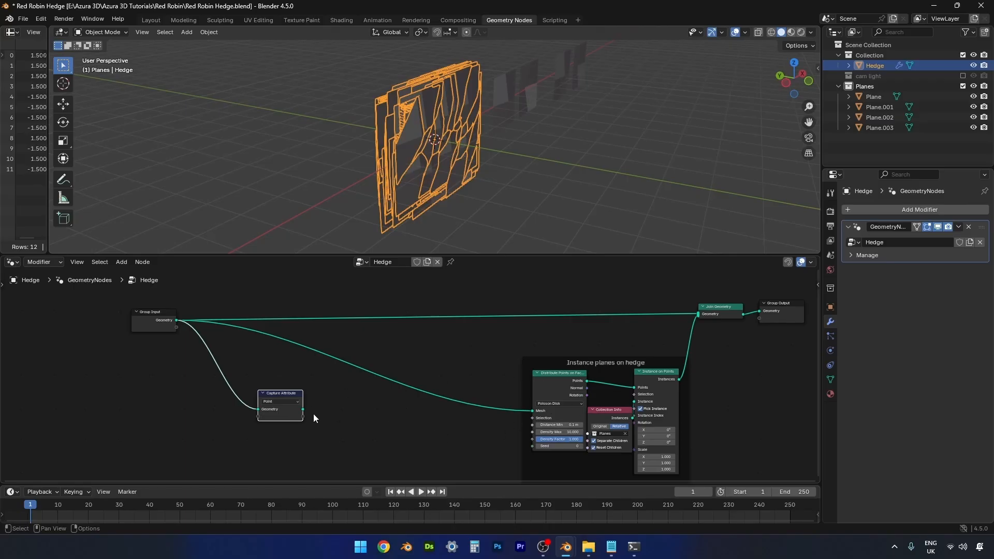
click(297, 402)
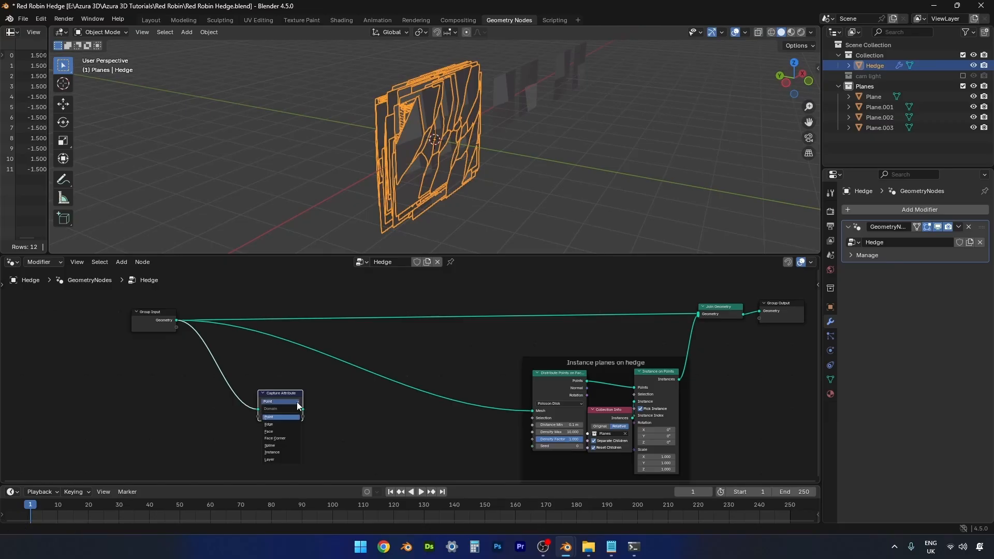
click(283, 431)
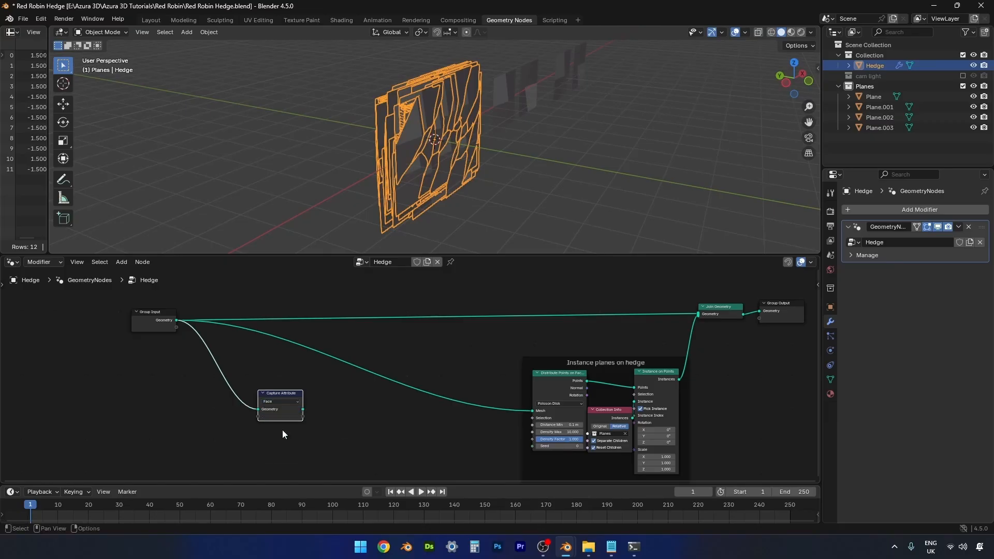
Add a Normal node beside the Capture Attribute node and connect its Normal output as the captured attribute
drag(258, 418, 199, 431)
click(220, 422)
key(shift+a)
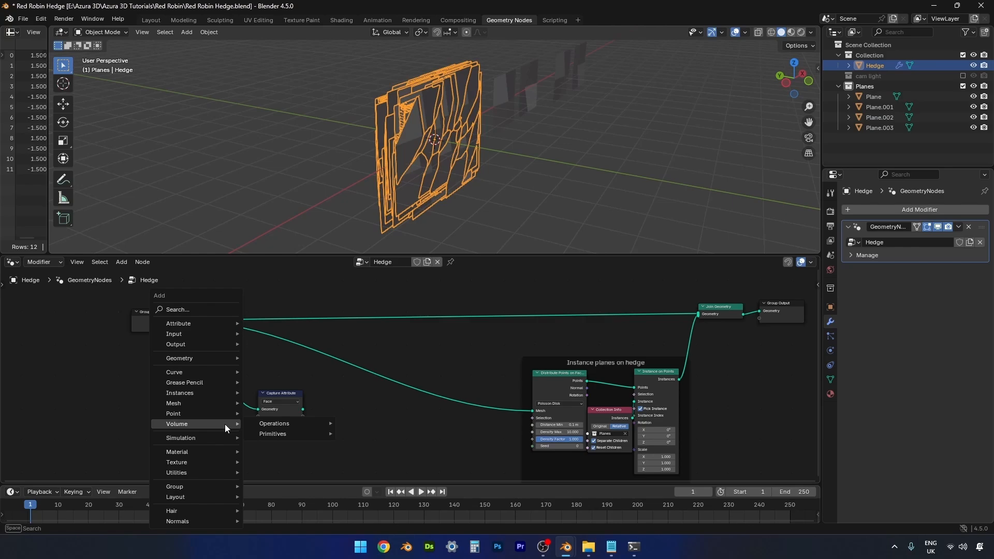
text(normal)
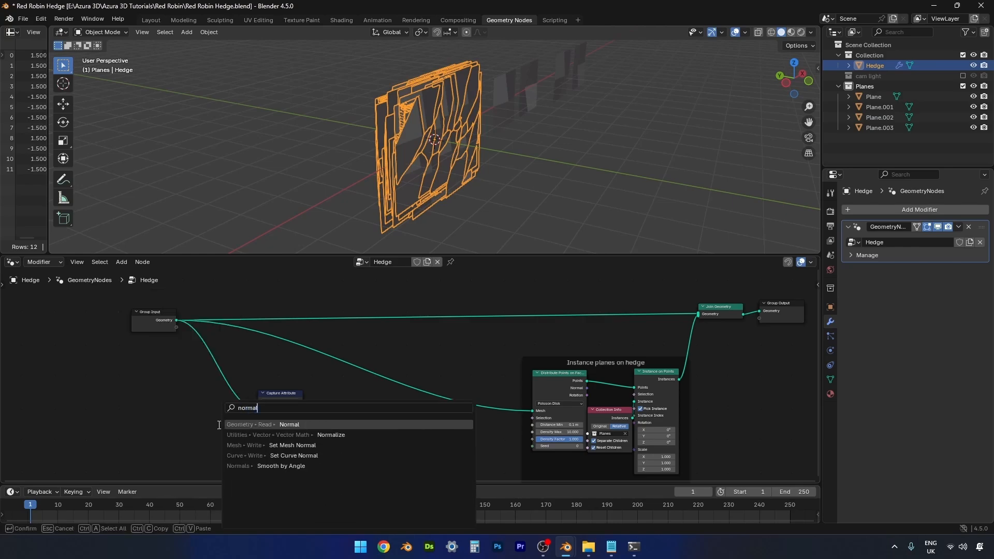
click(232, 425)
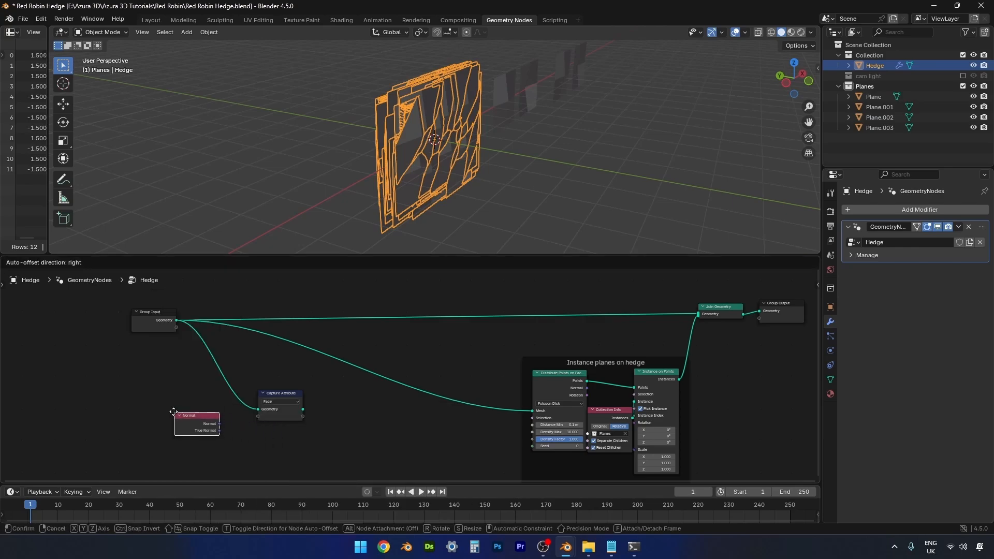
click(170, 414)
drag(213, 420, 253, 418)
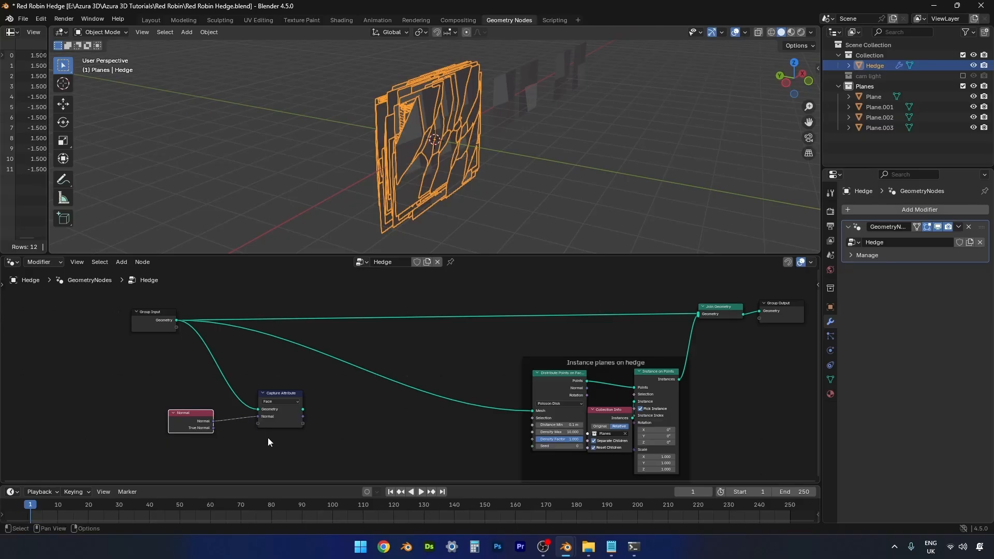
Route the Capture Attribute node's Geometry output into the Mesh input of Distribute Points on Faces
click(302, 409)
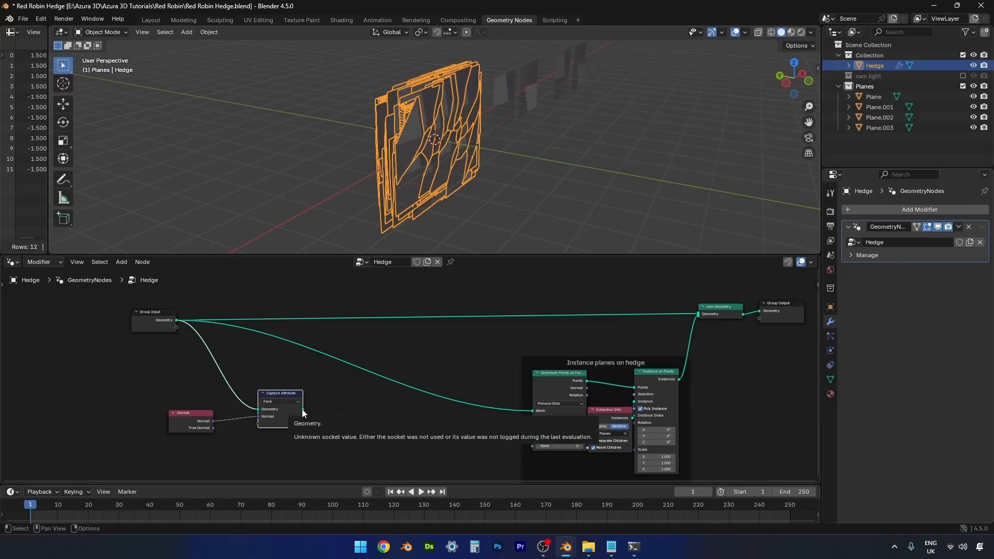
drag(302, 409, 531, 409)
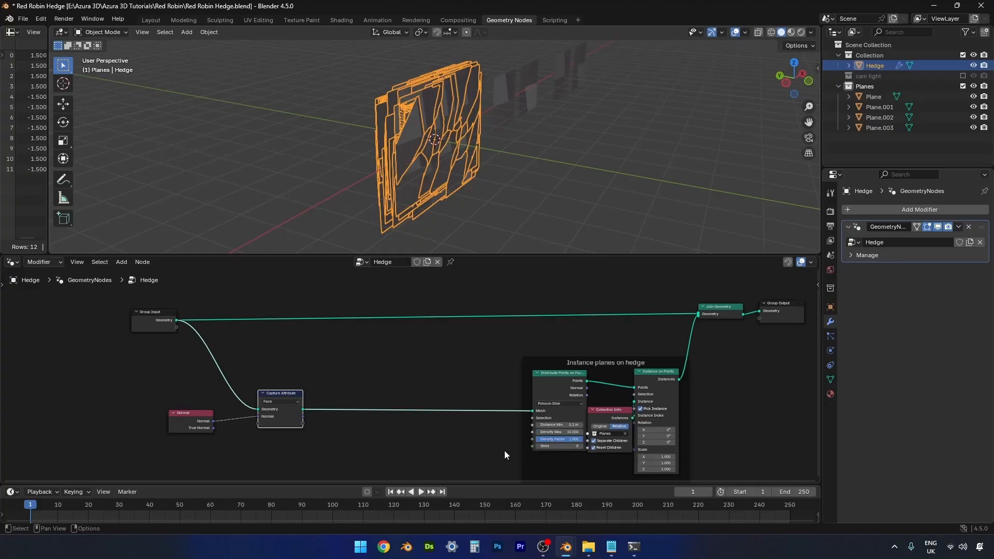
click(361, 431)
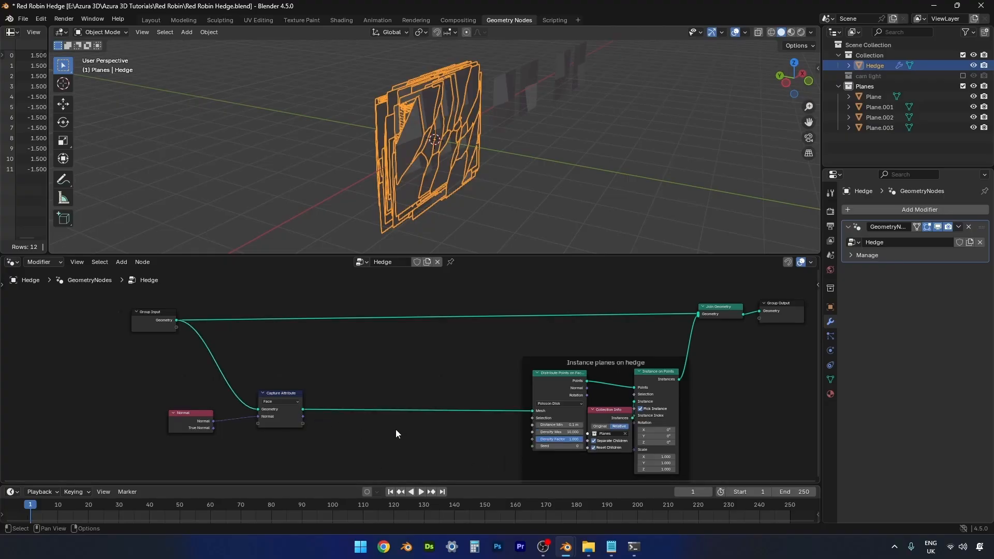
Add an Align Rotation to Vector node linking the captured Normal to its Vector and its Rotation output to Instance on Points' Rotation
key(shift+a)
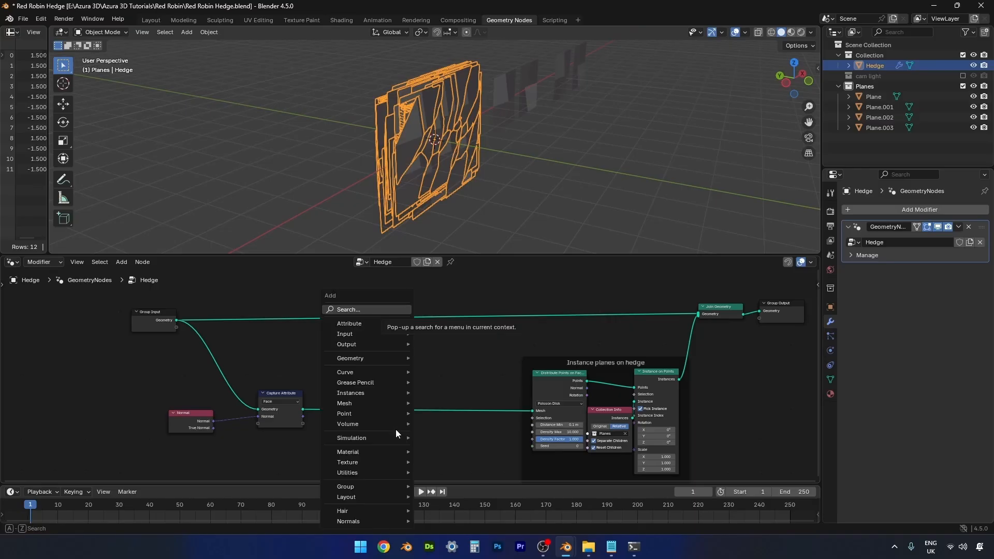
text(align)
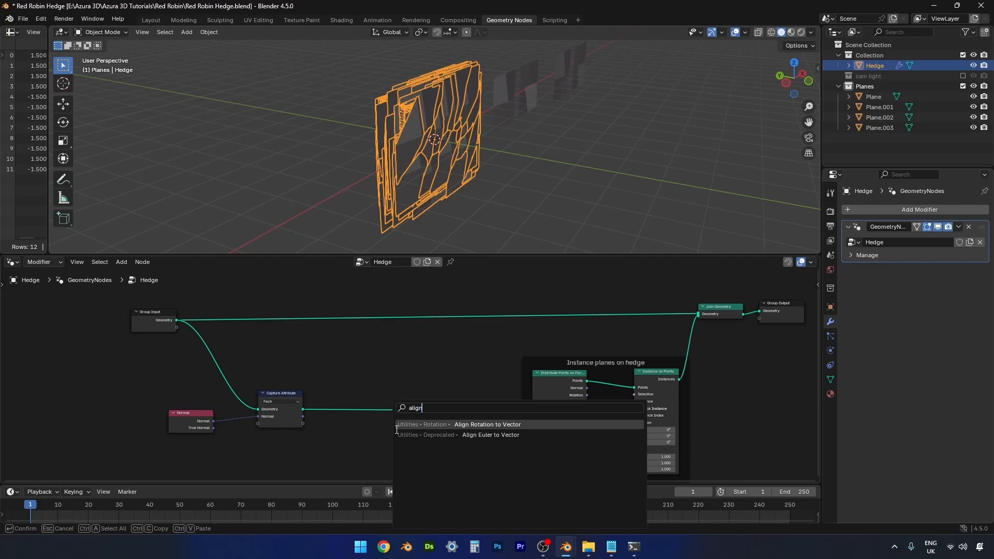
key(Return)
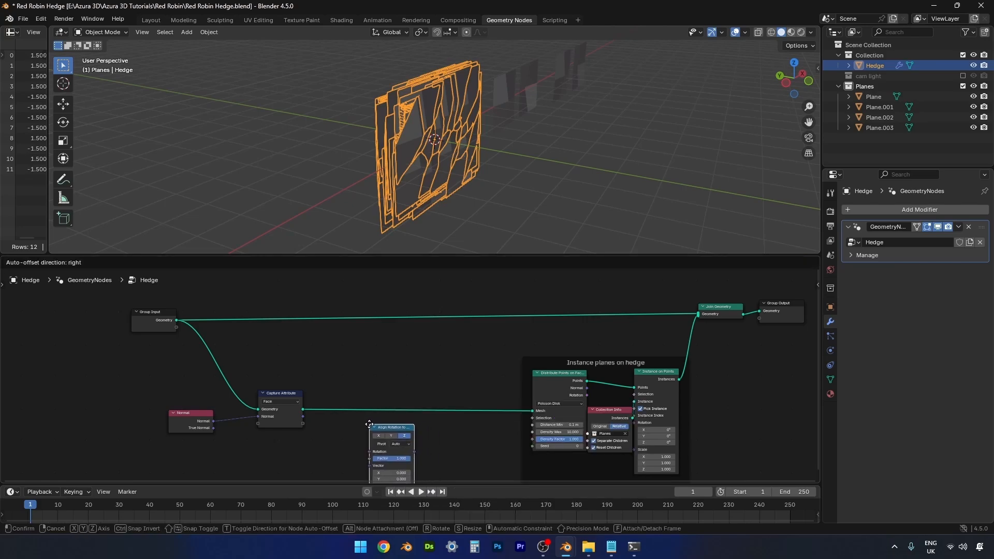
click(369, 425)
middle_drag(484, 455, 500, 393)
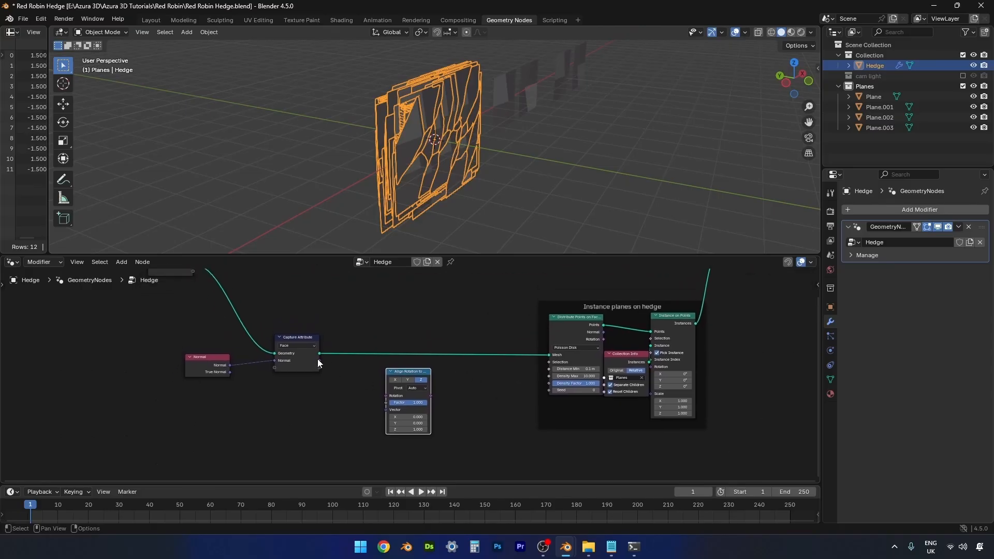
drag(318, 360, 379, 408)
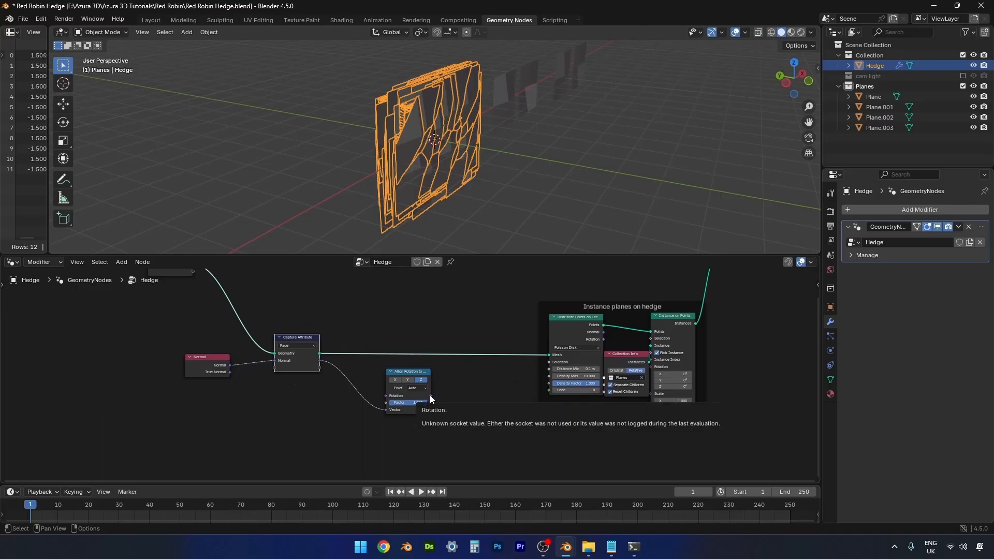
drag(431, 396, 649, 373)
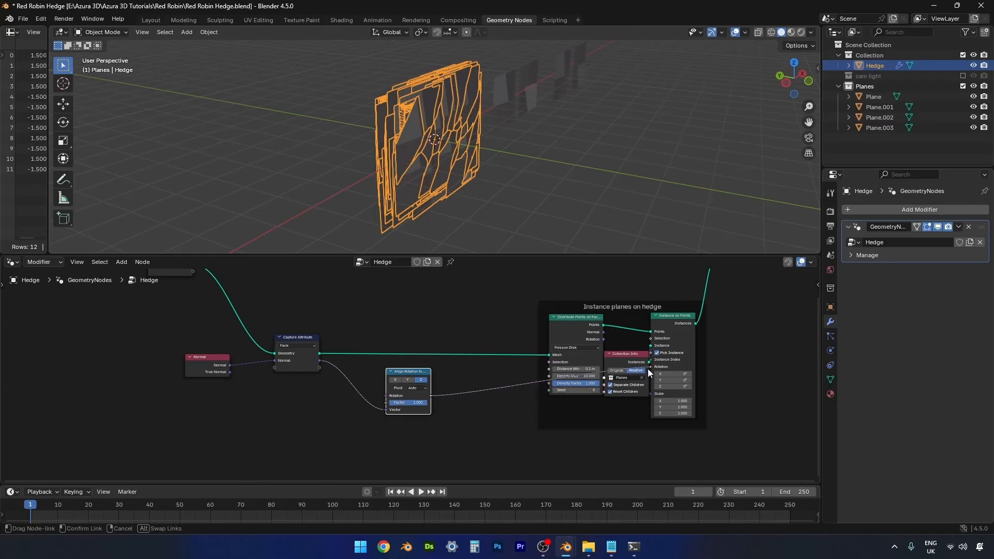
drag(649, 373, 650, 374)
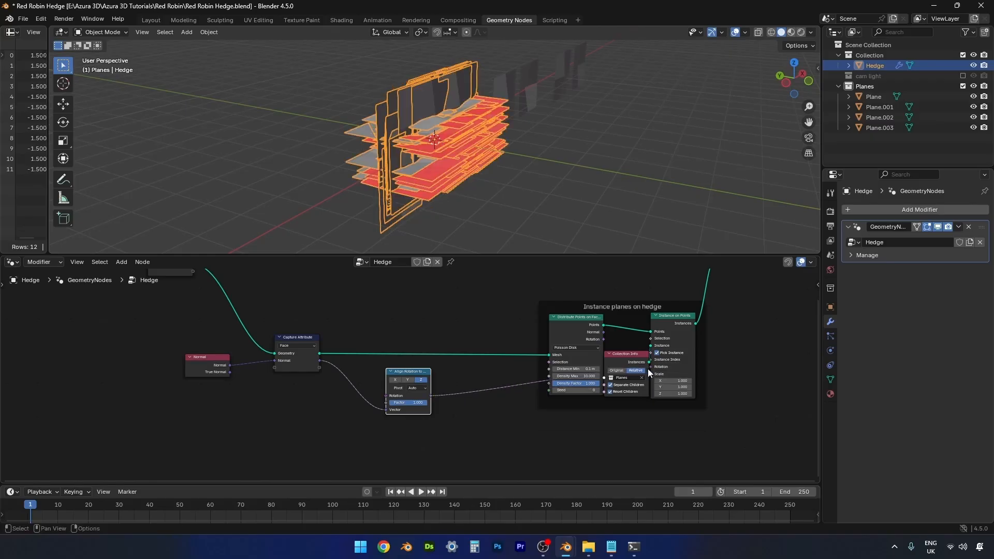
Spread out the three nodes inside the Instance planes on hedge frame, with Collection Info lowest, and nudge the frame slightly
click(650, 373)
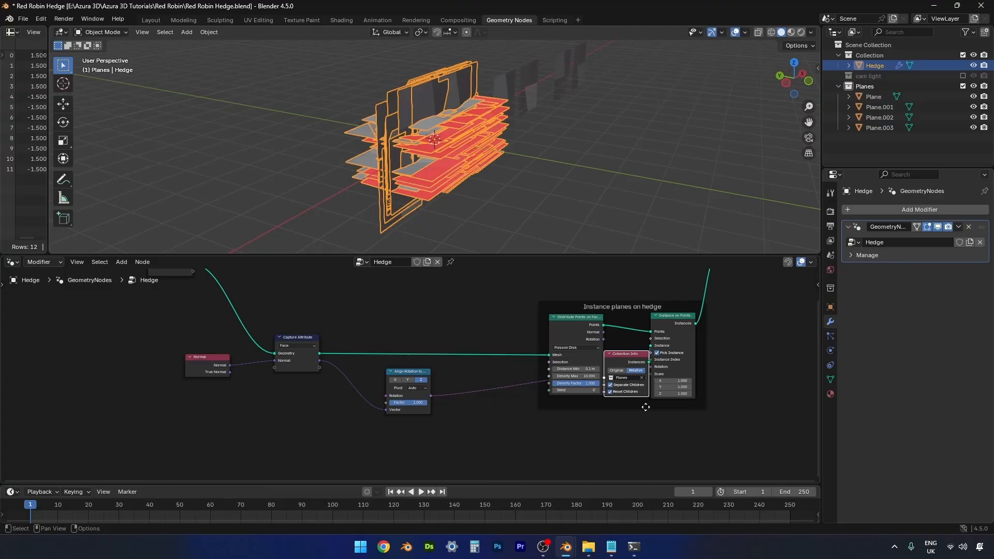
drag(565, 326, 533, 295)
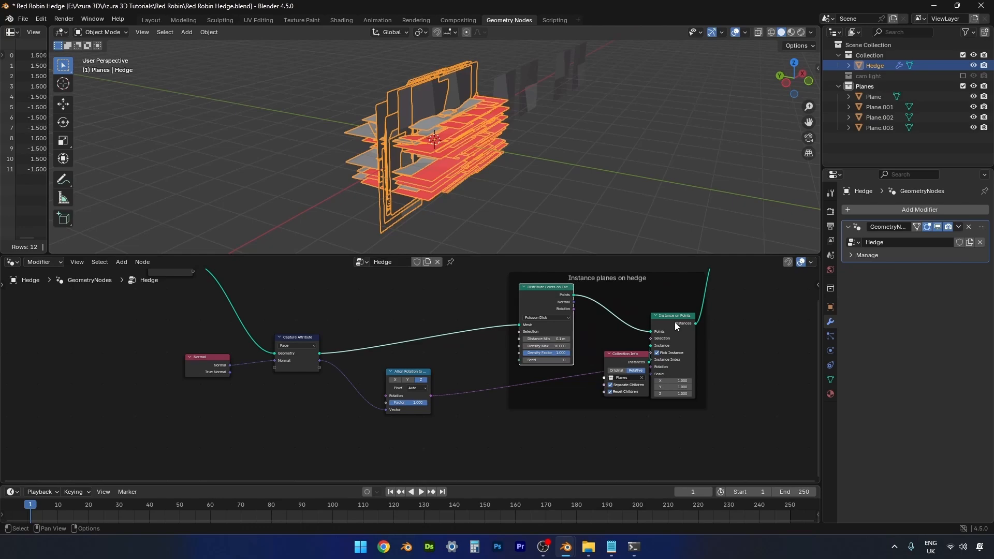
mouse_move(677, 317)
mouse_down()
mouse_move(684, 295)
mouse_move(681, 304)
mouse_up()
drag(625, 380, 609, 382)
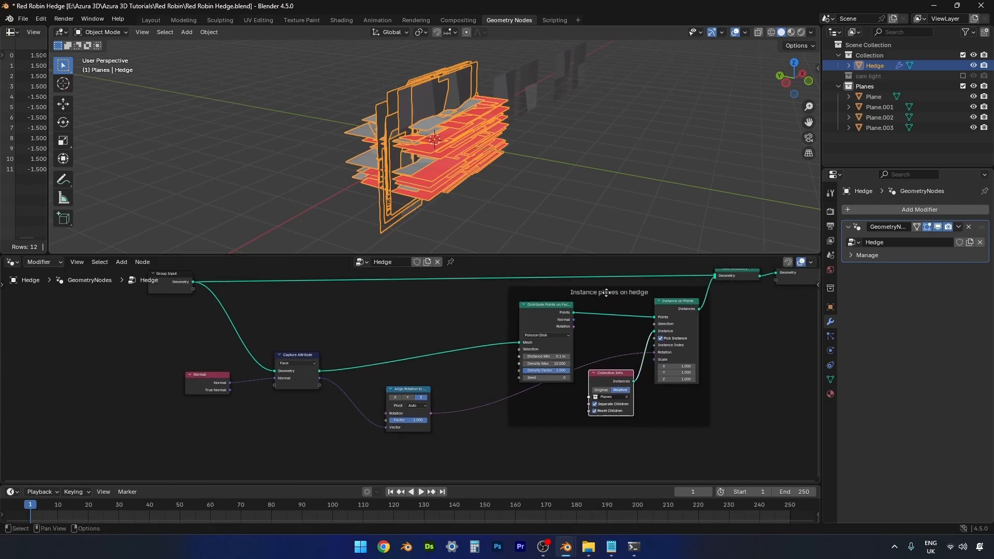
drag(607, 295, 604, 298)
Set the Align Rotation to Vector node's axis to Y and check the planes' orientation around the hedge
middle_drag(486, 215, 438, 240)
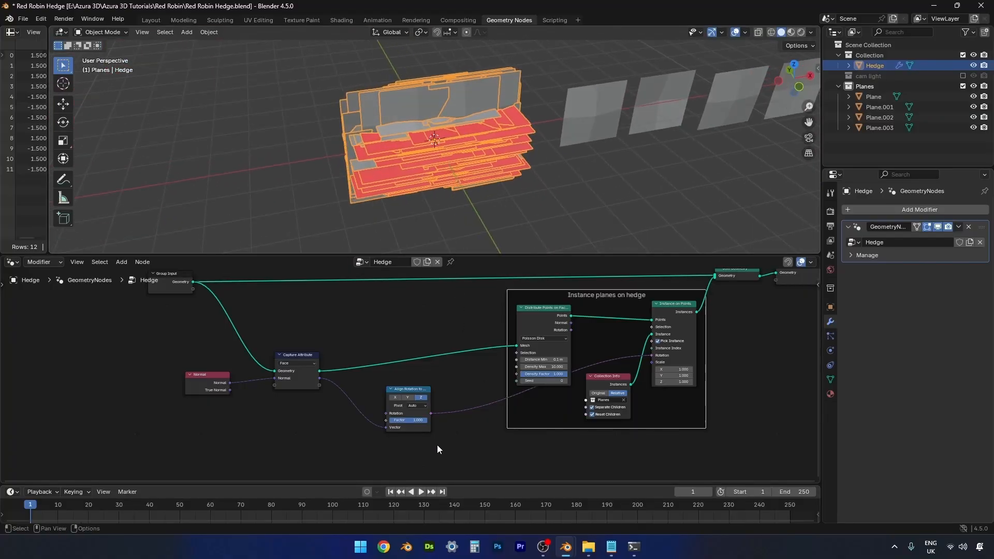
click(402, 390)
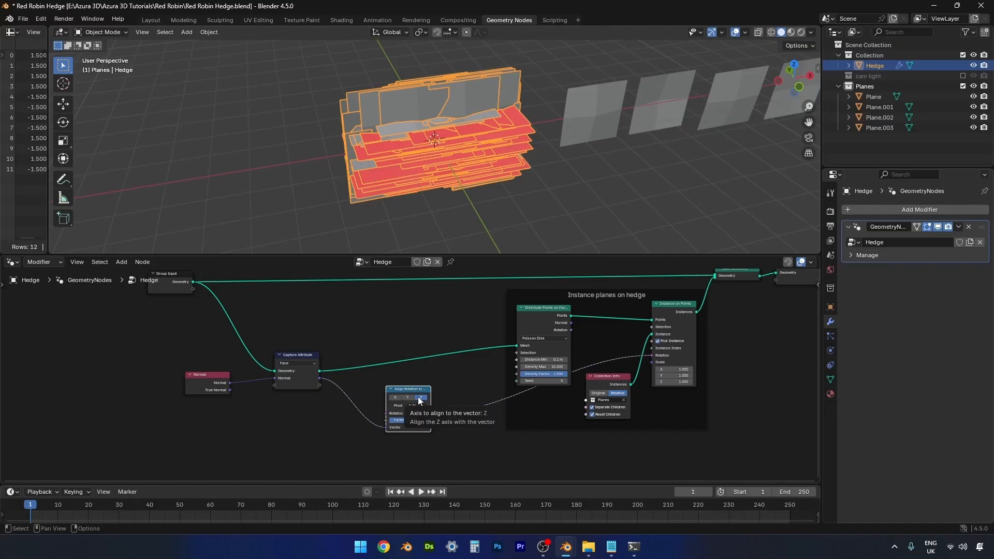
click(409, 397)
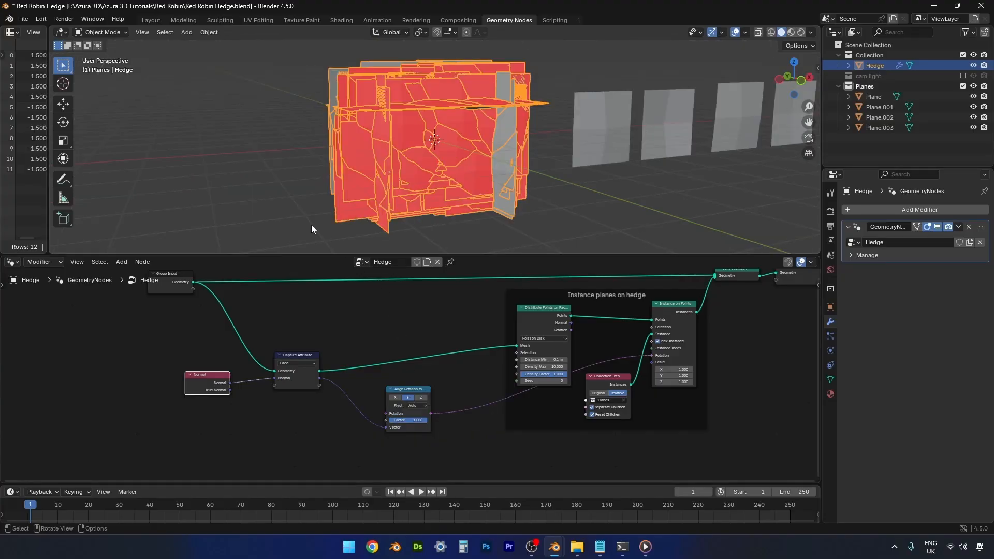
middle_drag(312, 225, 346, 189)
middle_drag(324, 185, 340, 200)
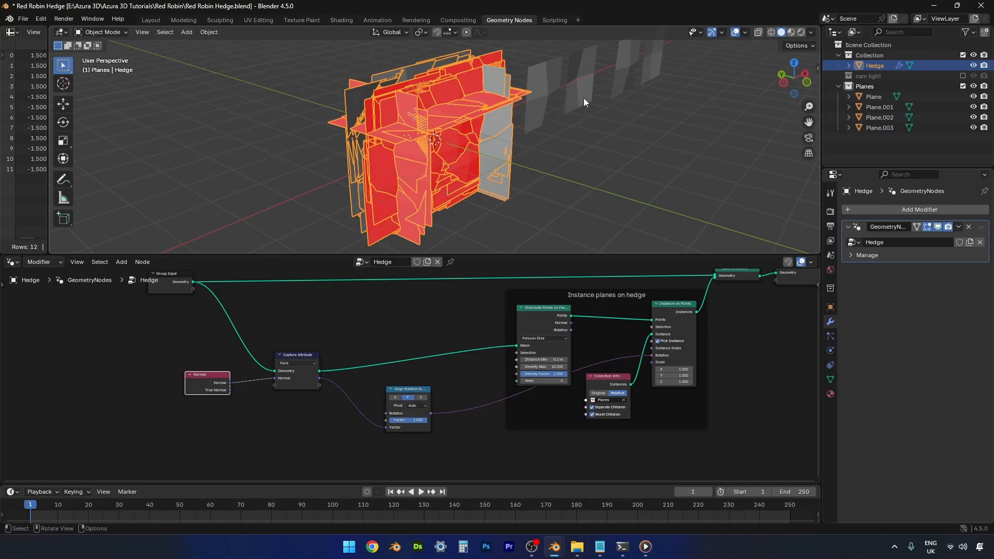
Flip the face normals of all four bent planes together in Edit Mode, ending back in Object Mode
middle_drag(619, 122, 428, 119)
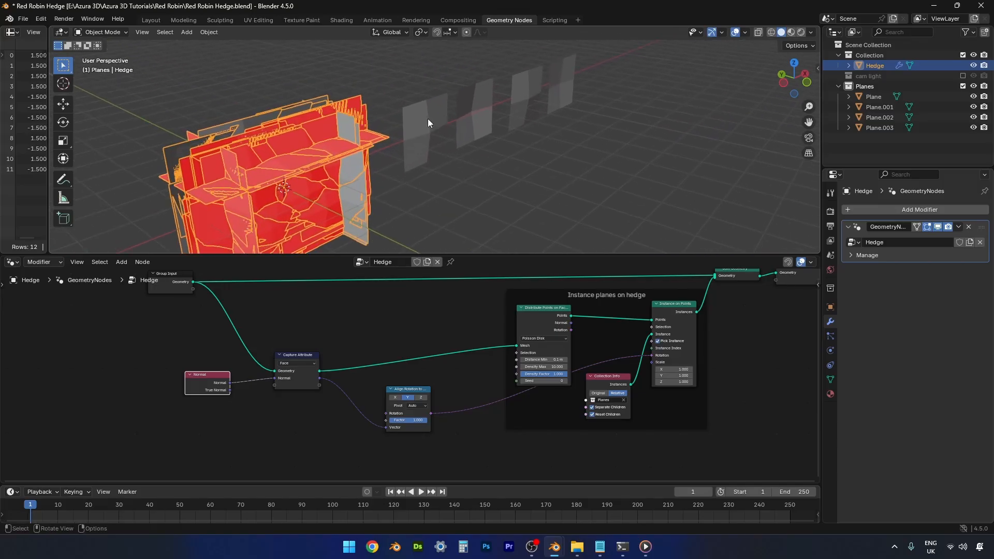
click(415, 122)
shift+click(477, 112)
shift+click(524, 97)
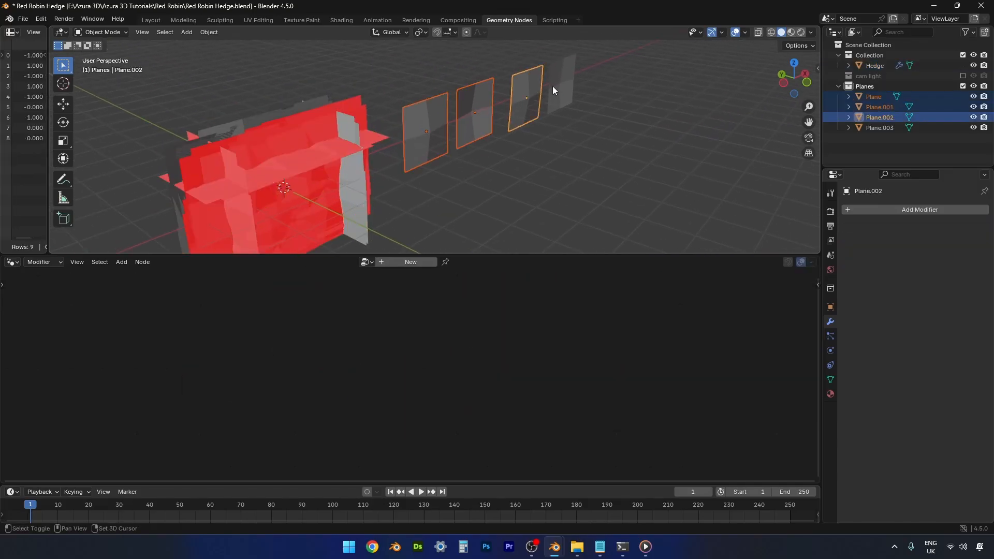
shift+click(565, 87)
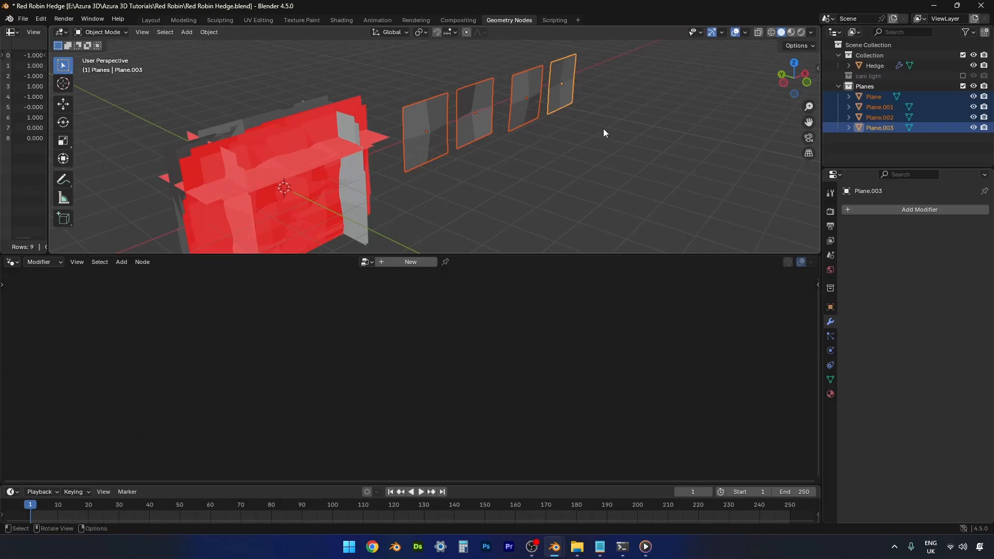
key(Tab)
key(a)
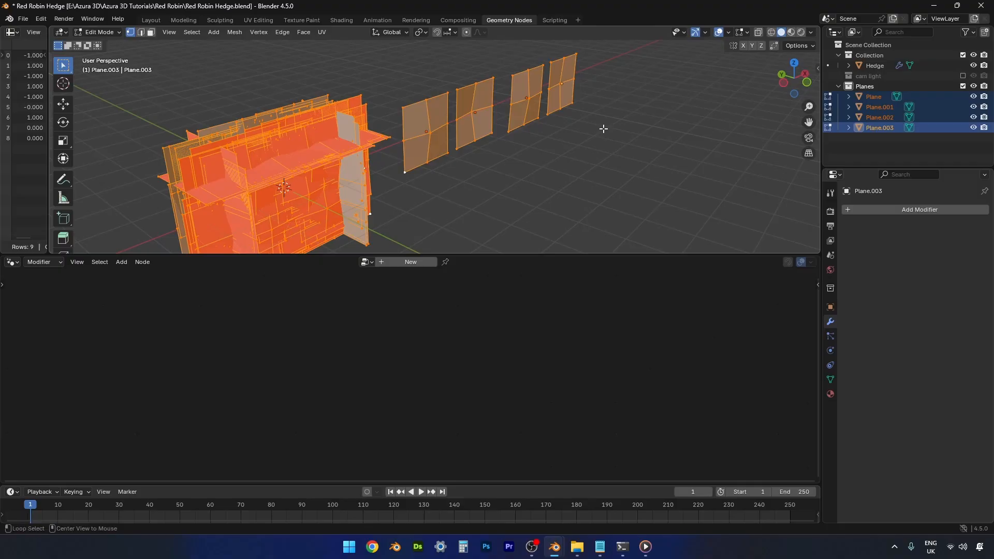
key(alt+n)
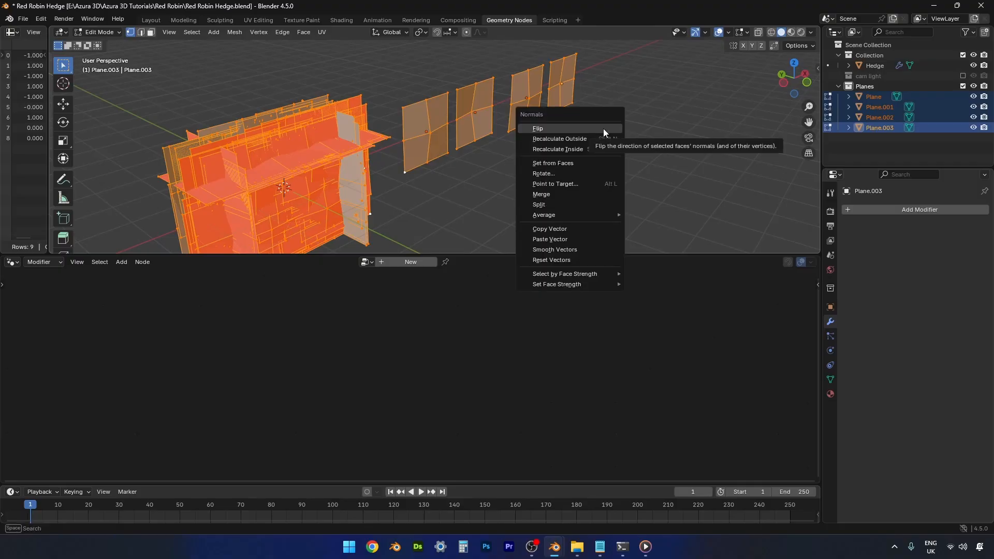
click(604, 129)
middle_drag(564, 173, 624, 138)
key(Tab)
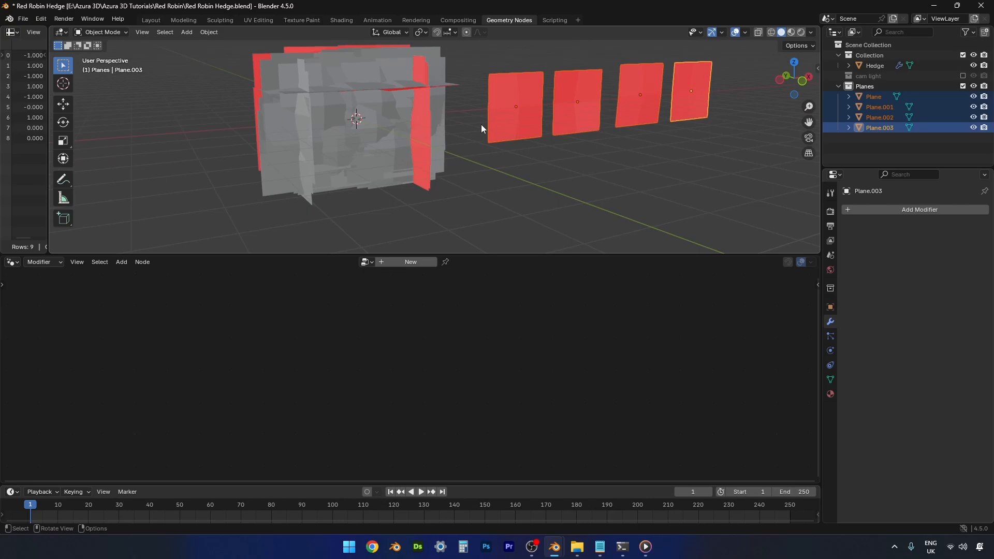
Set the Instance on Points scale of the Hedge node tree to 0.5 on all three axes and check the hedge from several sides
click(398, 132)
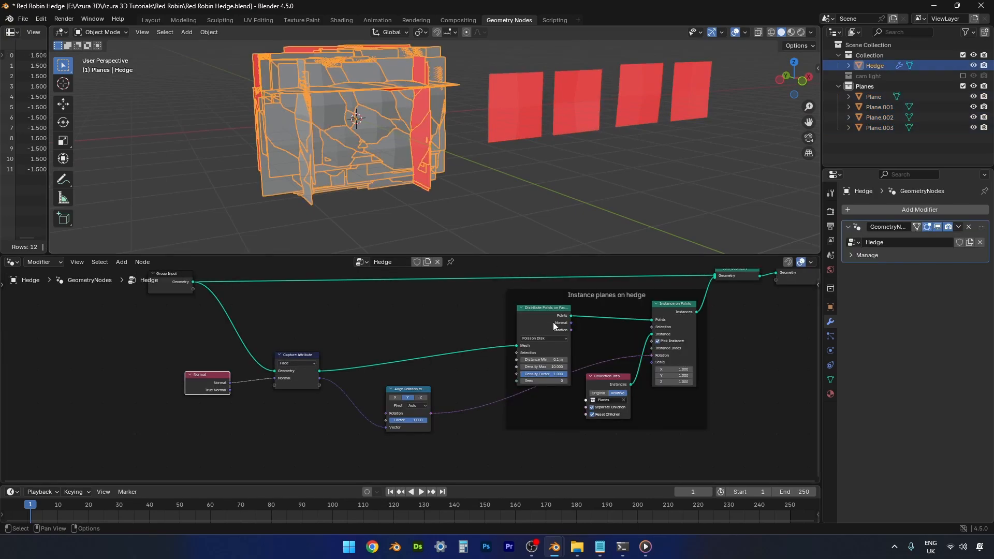
drag(685, 369, 647, 383)
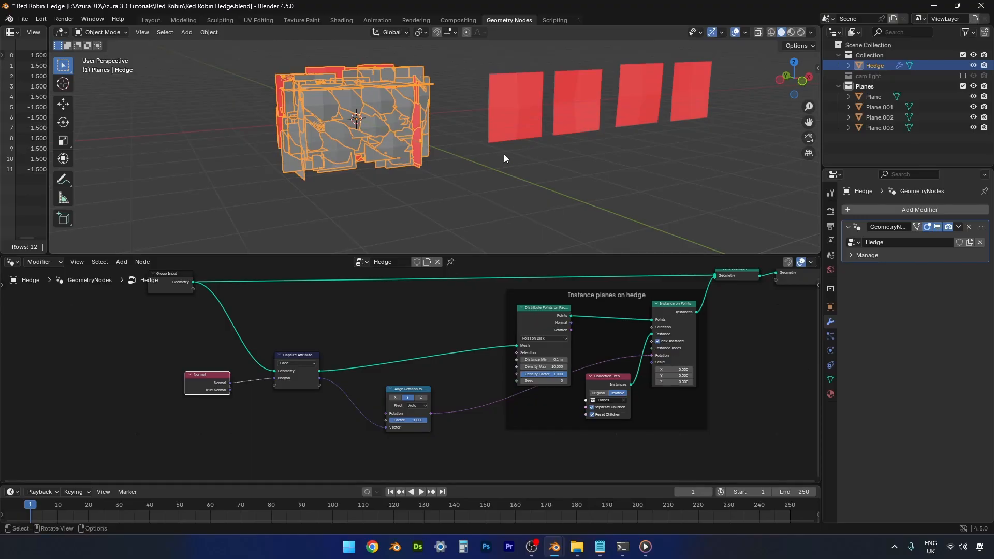
middle_drag(470, 153, 544, 185)
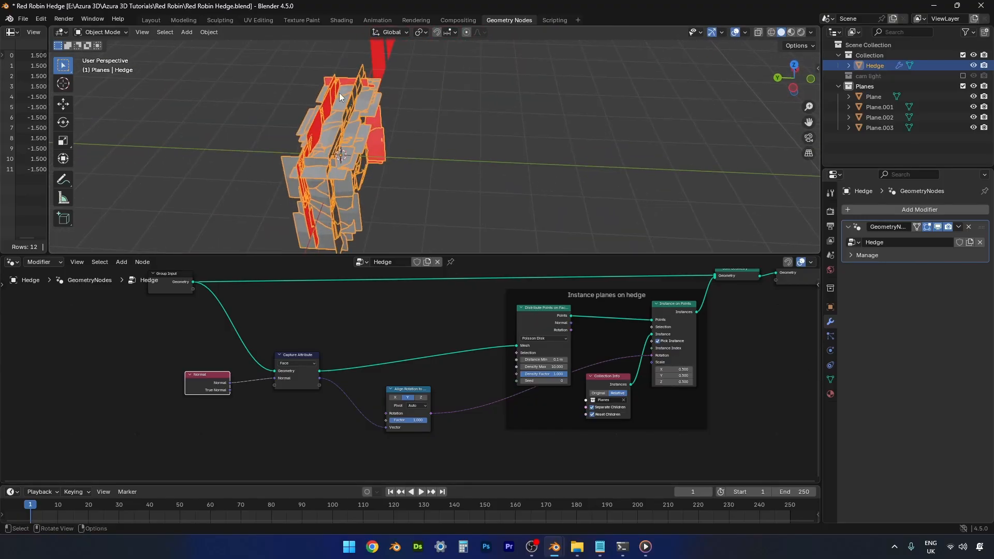
middle_drag(340, 94, 409, 122)
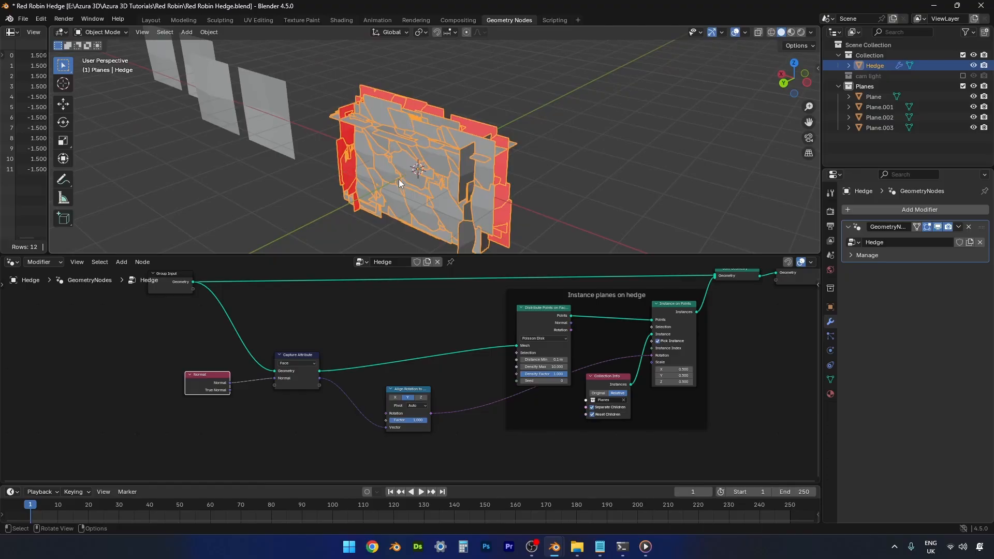
Join the Normal, Capture Attribute and Align Rotation to Vector nodes in a new frame
middle_drag(423, 187, 352, 156)
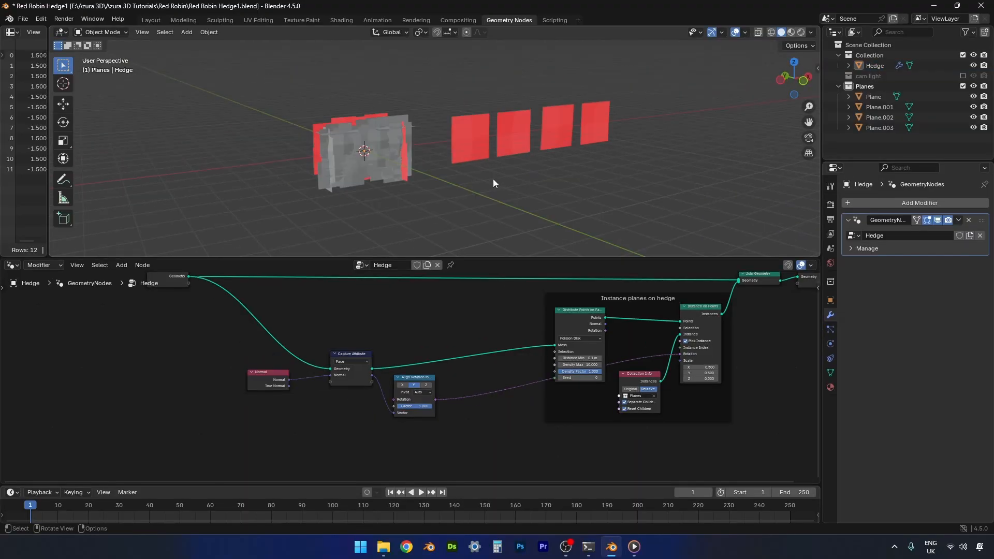
mouse_move(386, 185)
middle_down()
mouse_move(401, 205)
mouse_move(415, 202)
mouse_move(365, 181)
mouse_move(259, 177)
mouse_move(402, 191)
middle_up()
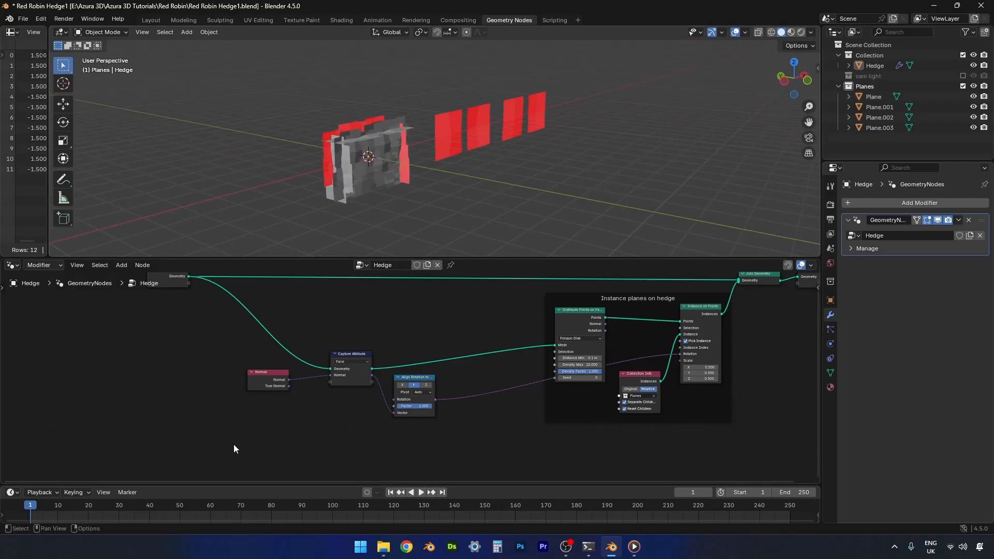
drag(234, 444, 468, 330)
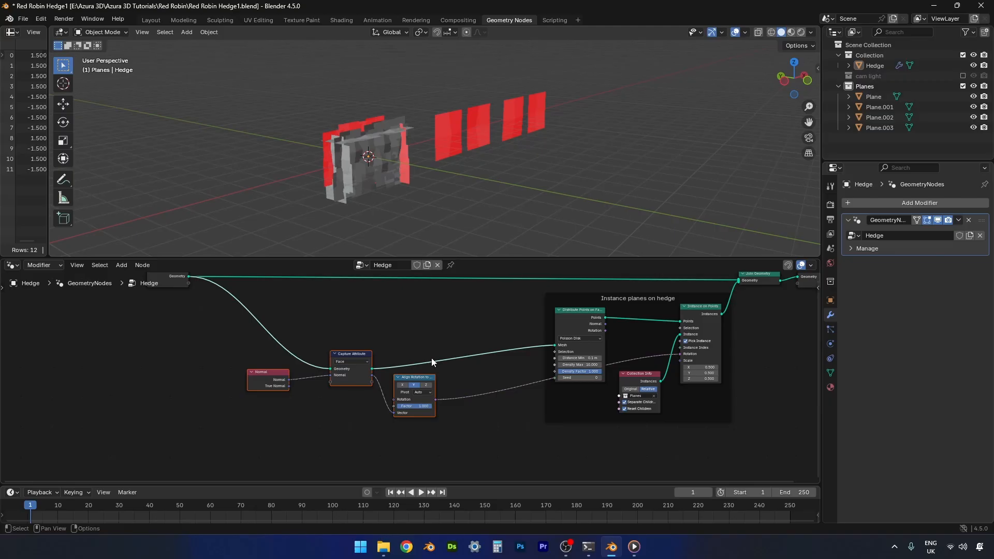
right_click(353, 373)
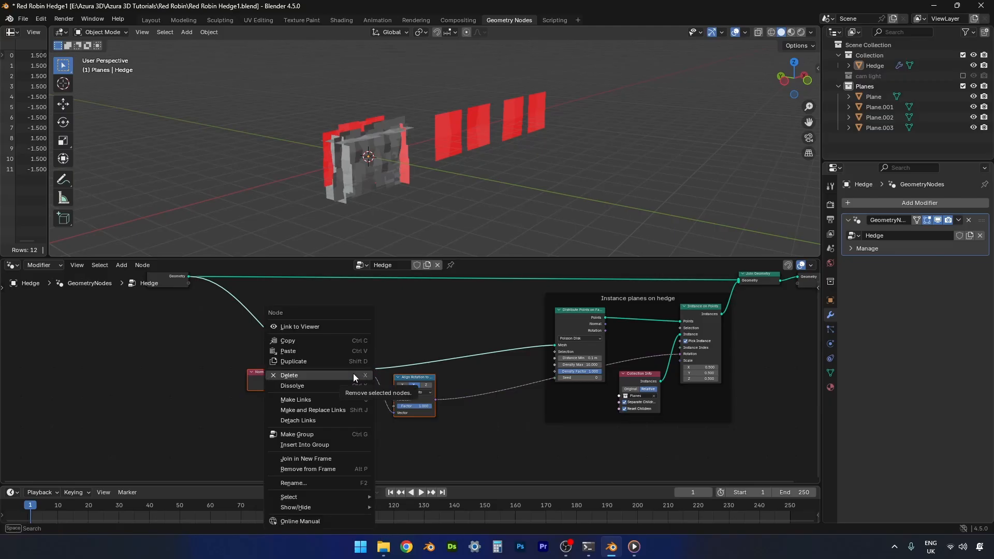
click(334, 459)
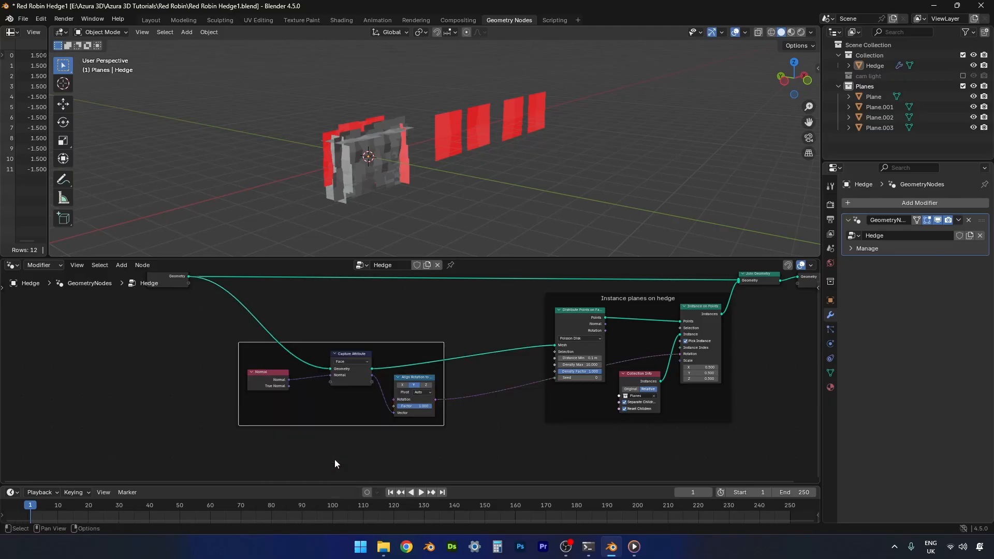
Label the new frame around the three rotation nodes "Rotate planes" and deselect it
right_click(376, 343)
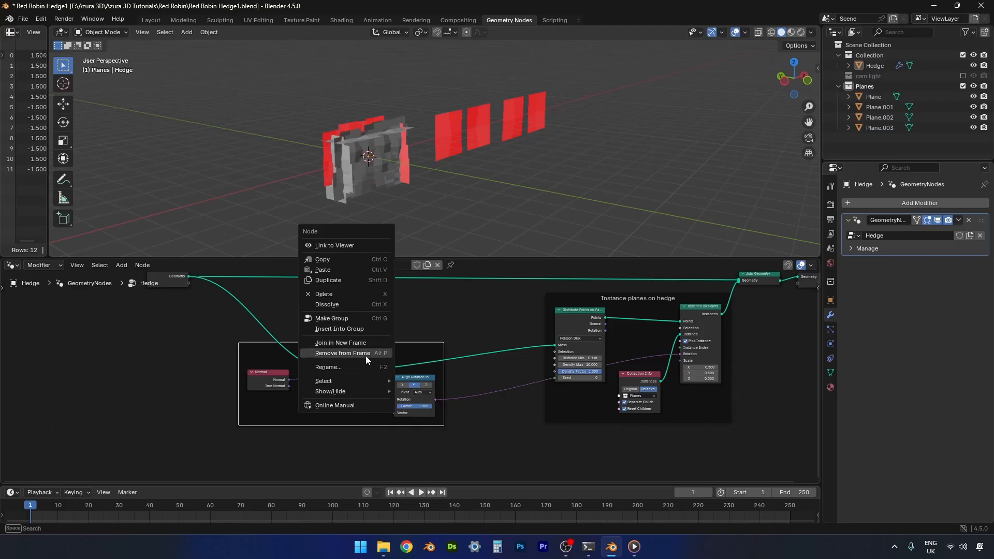
click(351, 367)
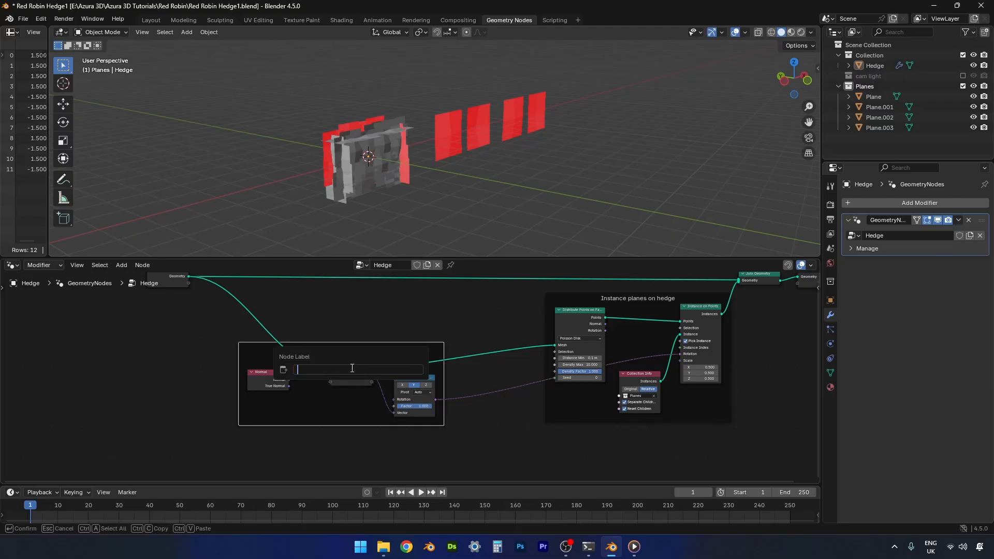
text(Roate)
key(BackSpace)
text(tate planes)
key(Return)
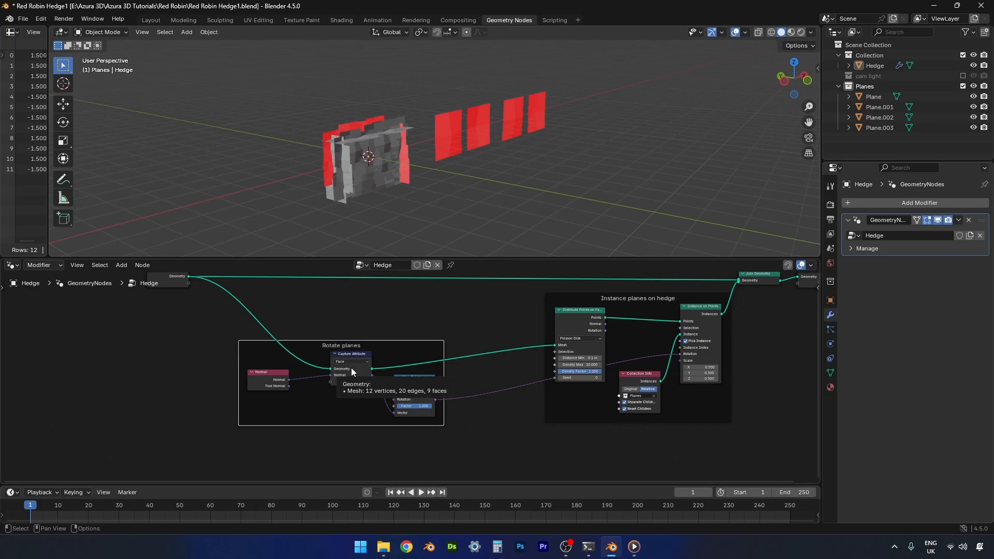
click(205, 368)
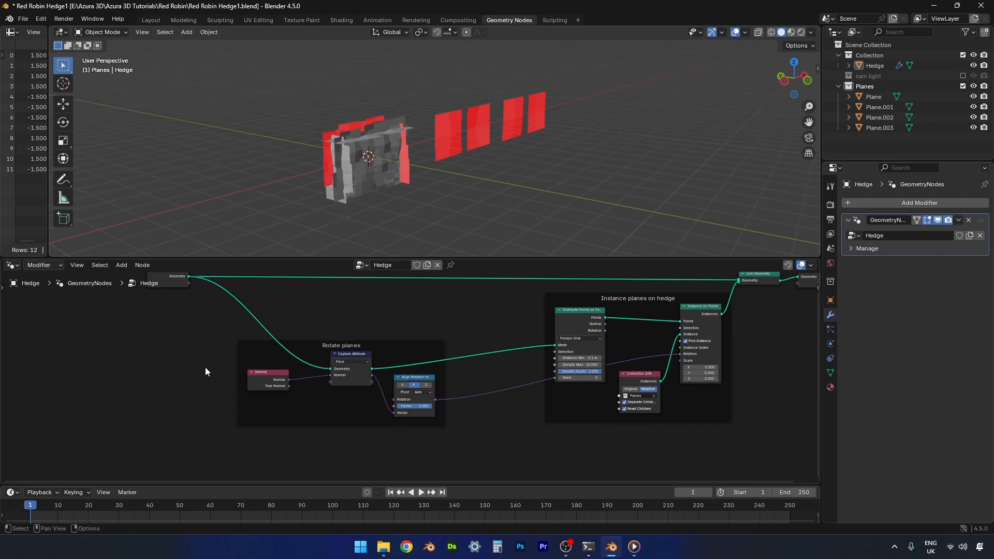
Insert a Rotate Rotation node into the Rotate planes frame, on the link from Align Rotation to Vector to Instance on Points
key(shift+a)
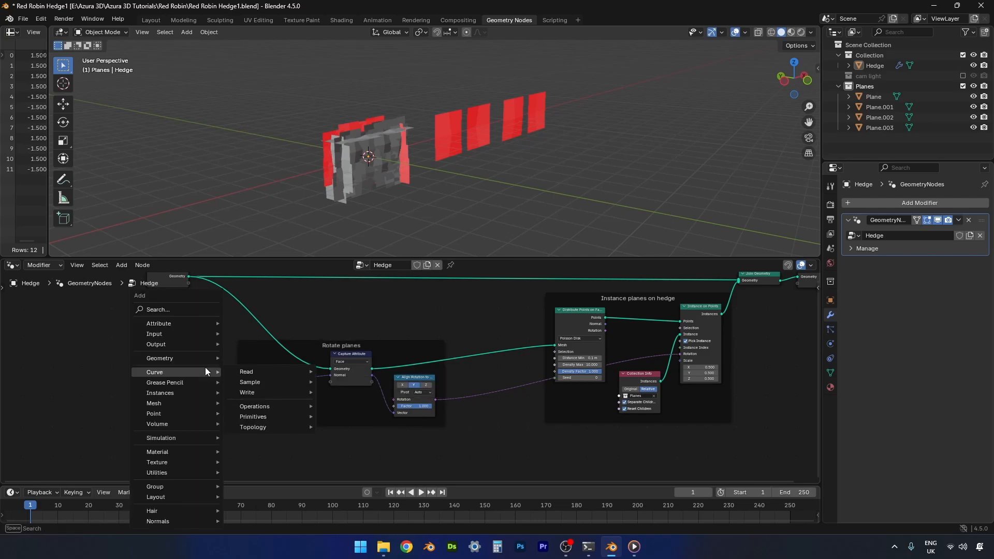
text(rotat)
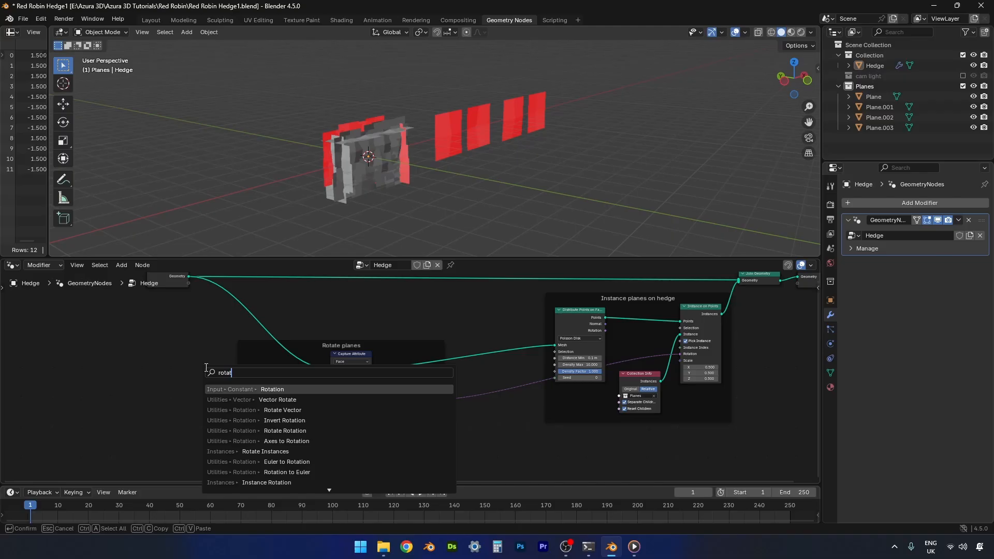
click(262, 431)
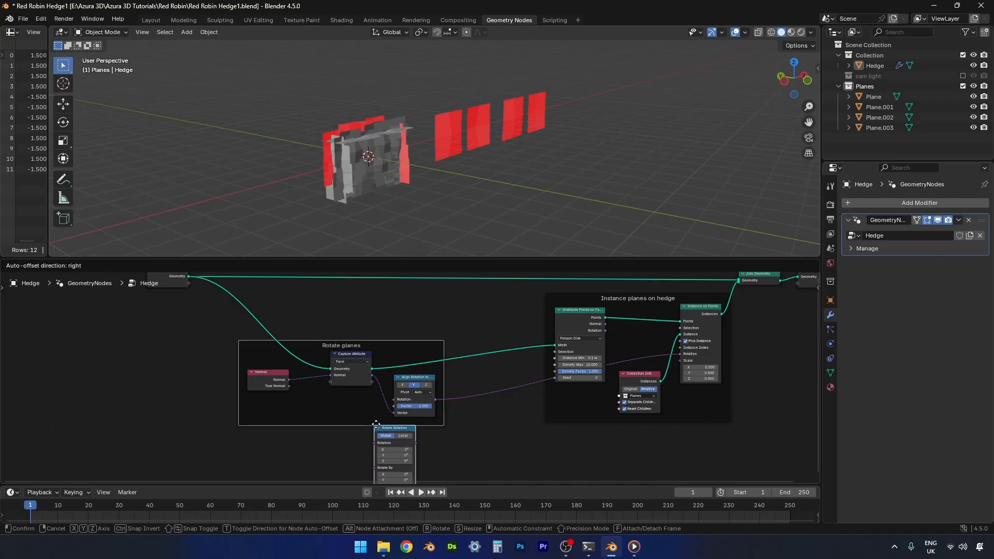
click(409, 375)
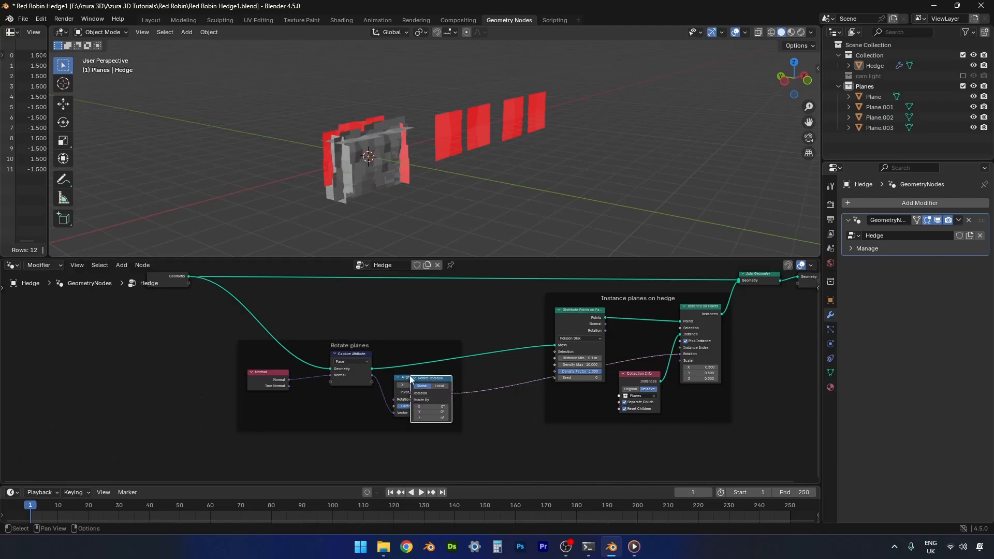
drag(461, 380, 476, 382)
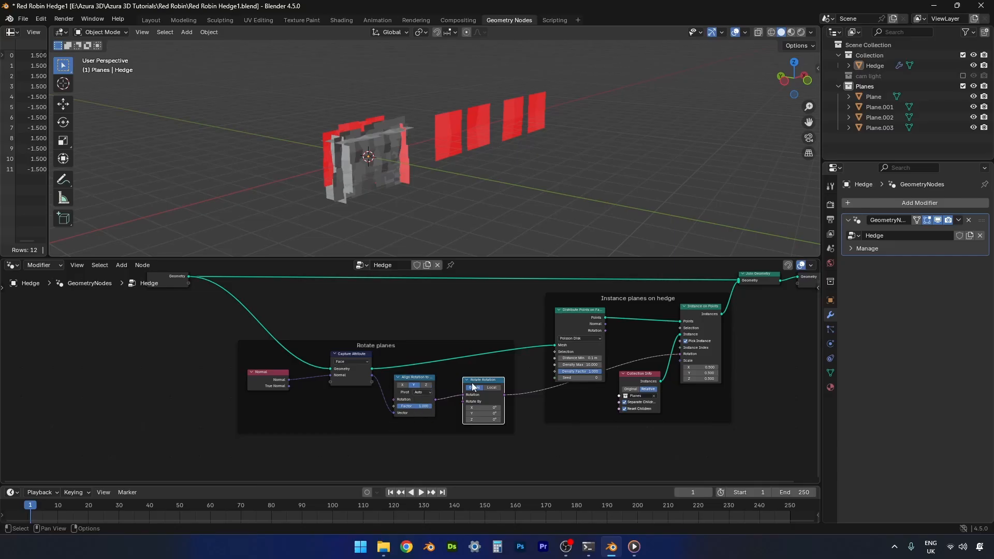
Add a vector Random Value node to the Rotate planes frame, feeding the Rotate By input of Rotate Rotation
drag(462, 401, 443, 424)
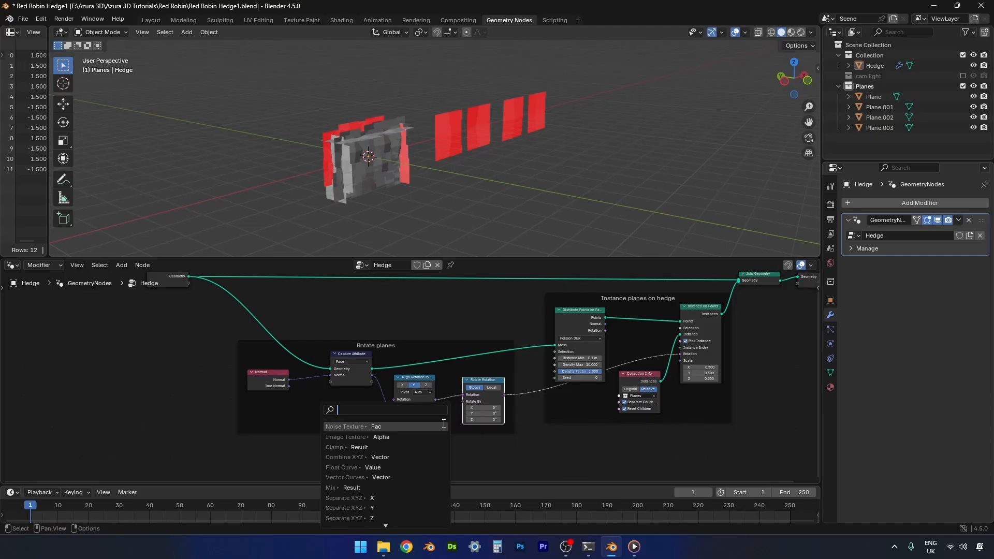
text(r)
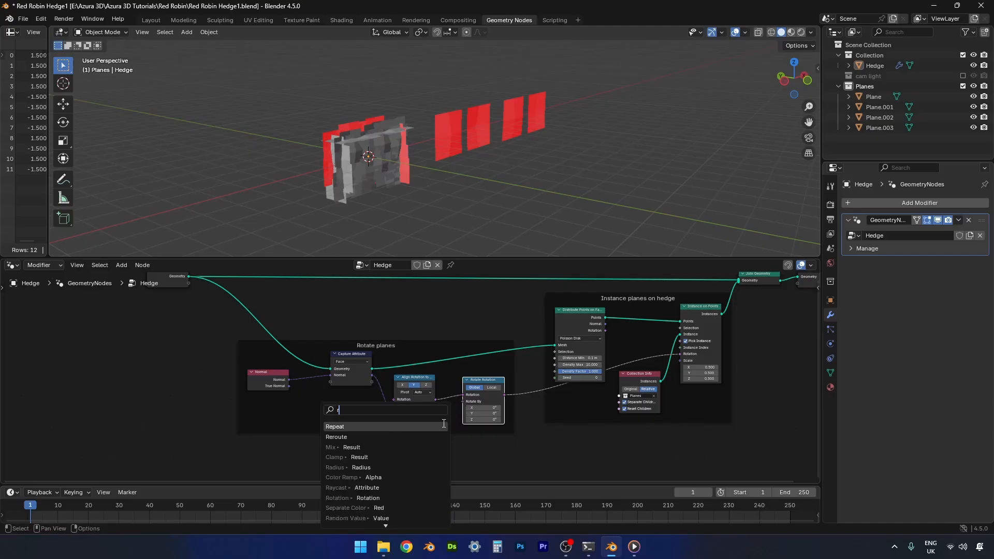
text(an)
key(Return)
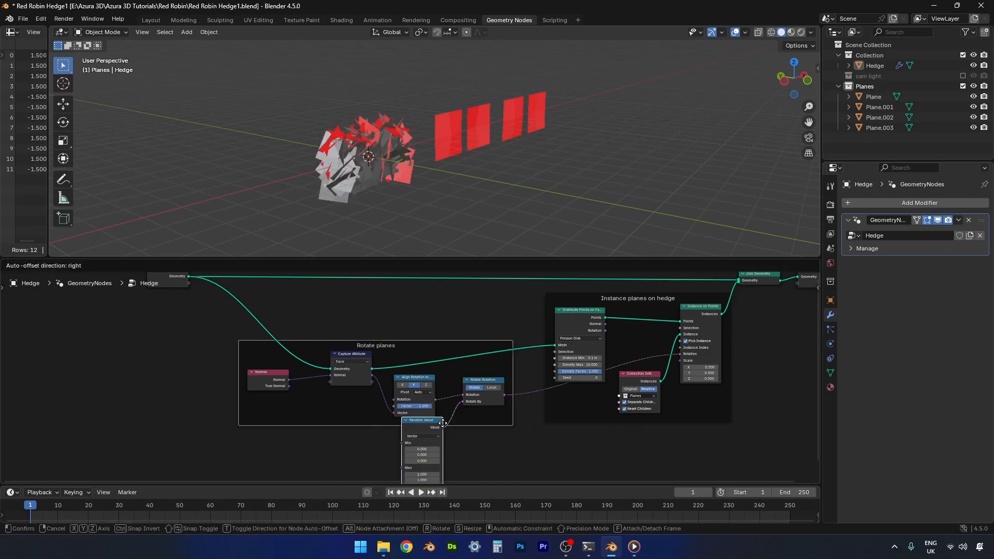
click(454, 414)
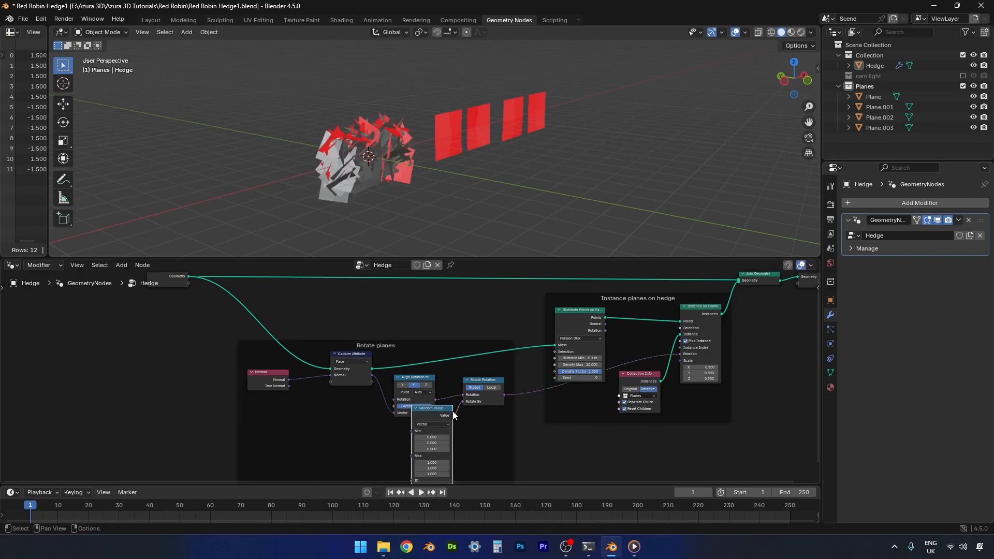
Move the Random Value node clear below the rotation nodes and shift the Rotate planes frame upward
scroll(481, 439, down, 1)
drag(431, 404, 445, 416)
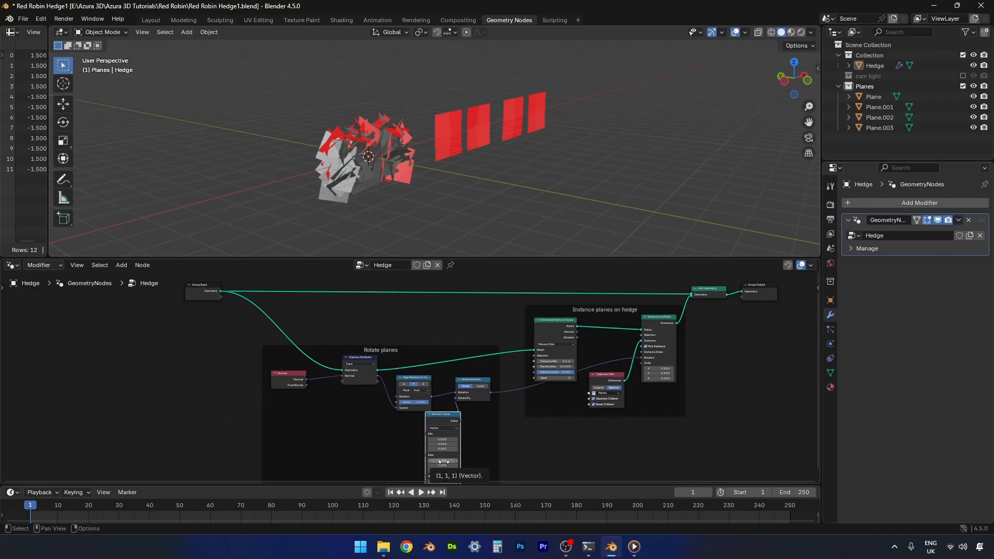
mouse_move(406, 209)
middle_down()
mouse_move(385, 198)
mouse_move(378, 175)
mouse_move(397, 145)
mouse_move(420, 218)
middle_up()
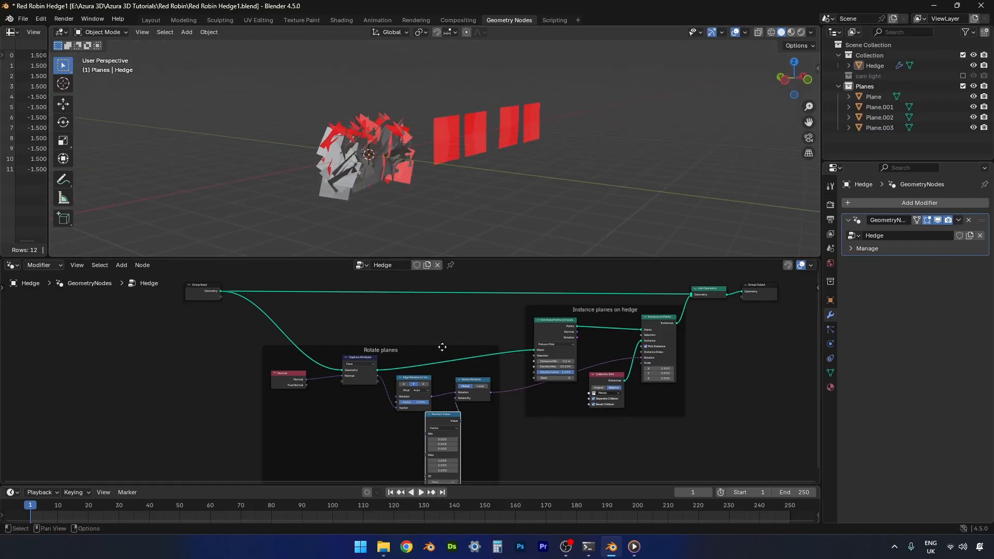
drag(437, 344, 435, 323)
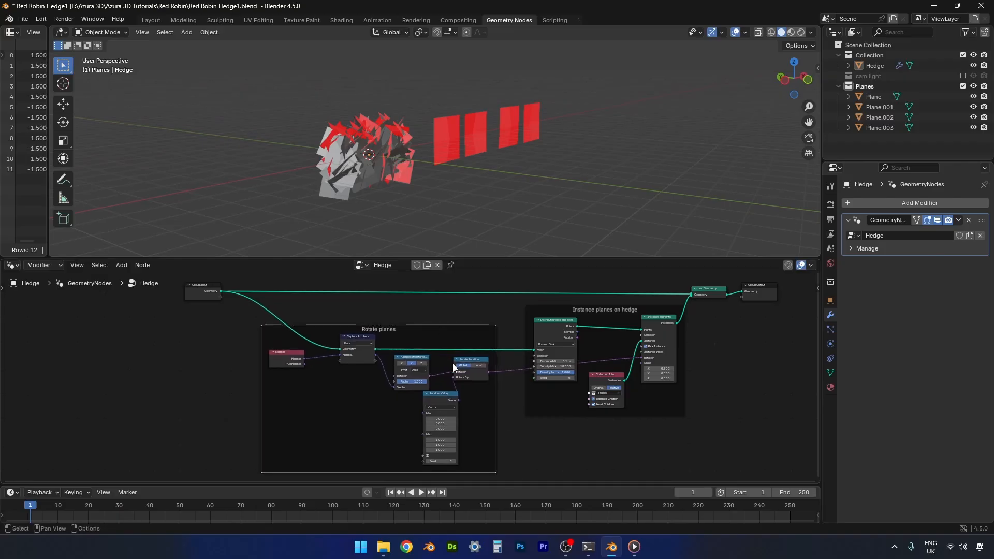
Try out the Random Value node's Max X and set it back to 1
mouse_move(440, 440)
mouse_down()
mouse_move(440, 450)
mouse_move(394, 450)
mouse_move(472, 450)
mouse_move(450, 450)
mouse_up()
click(443, 440)
text(1)
key(Return)
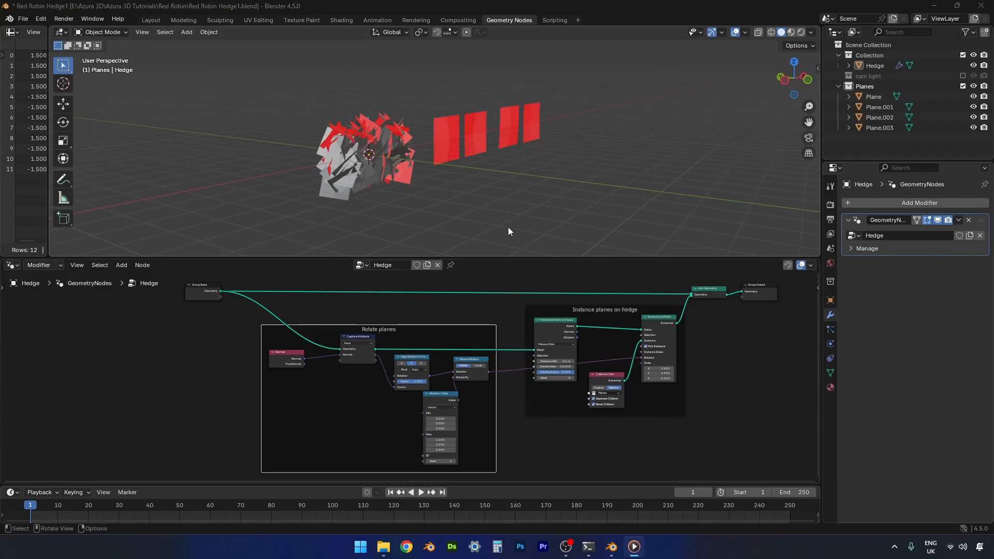
Switch the 3D viewport to wireframe shading
click(771, 32)
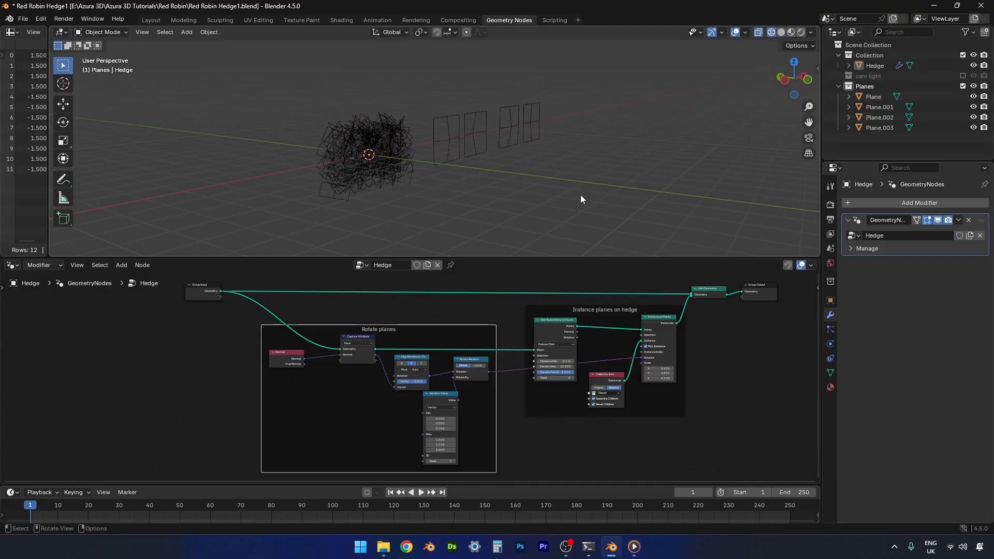
Move the Hedge object up along Z by about 0.84 m in front view, bringing its base near the ground line
key(KP_1)
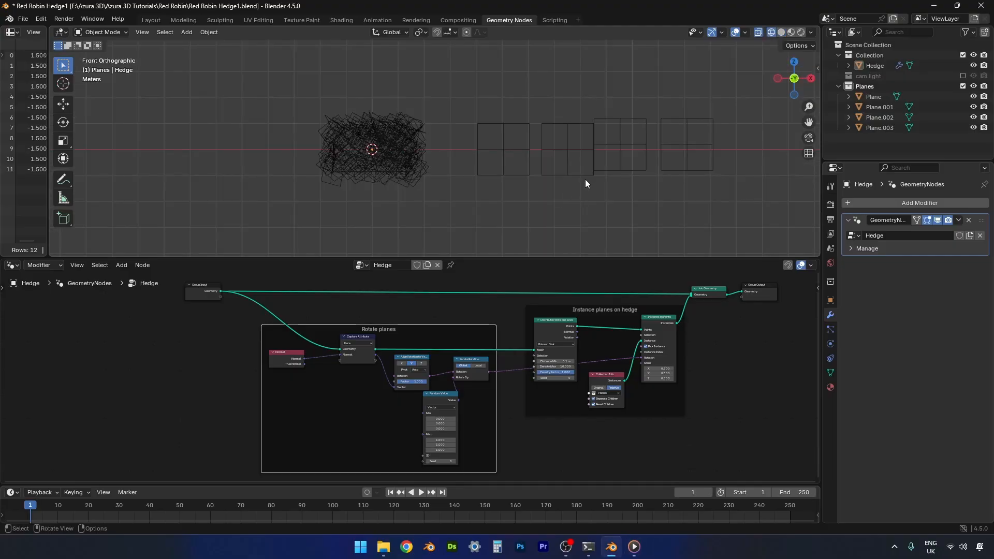
click(869, 64)
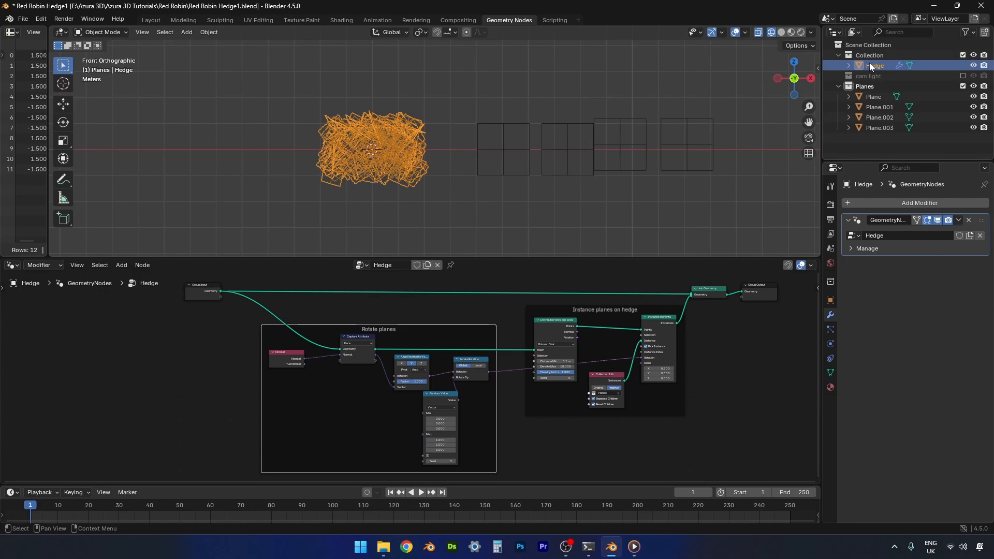
scroll(383, 178, up, 5)
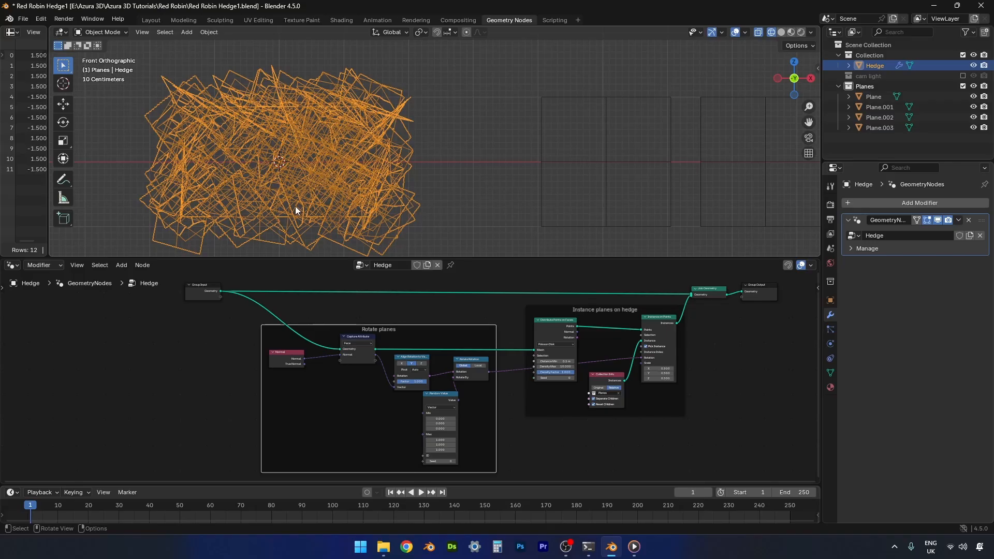
key(g)
key(z)
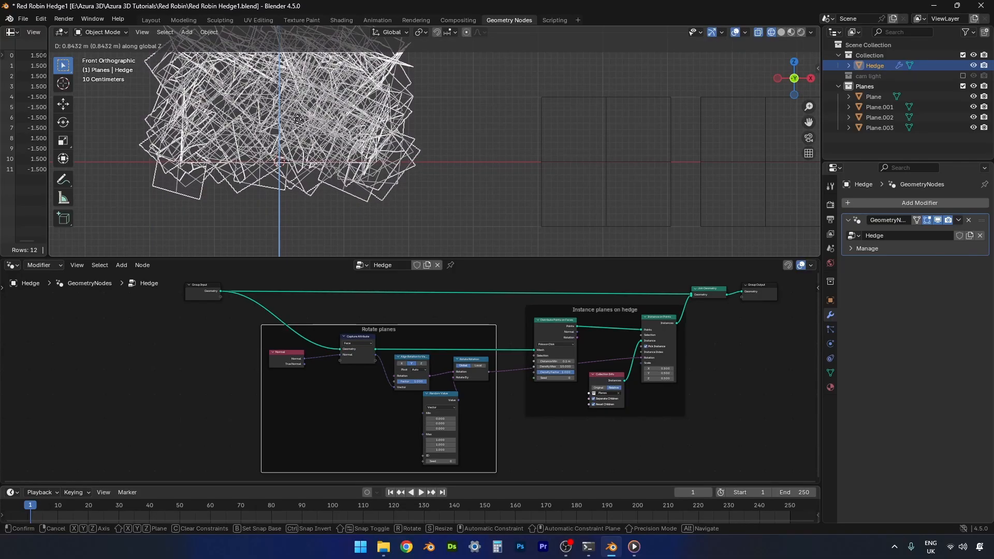
click(294, 134)
Nudge the Hedge slightly down along Z to align the base of its box with the ground line
scroll(286, 155, up, 1)
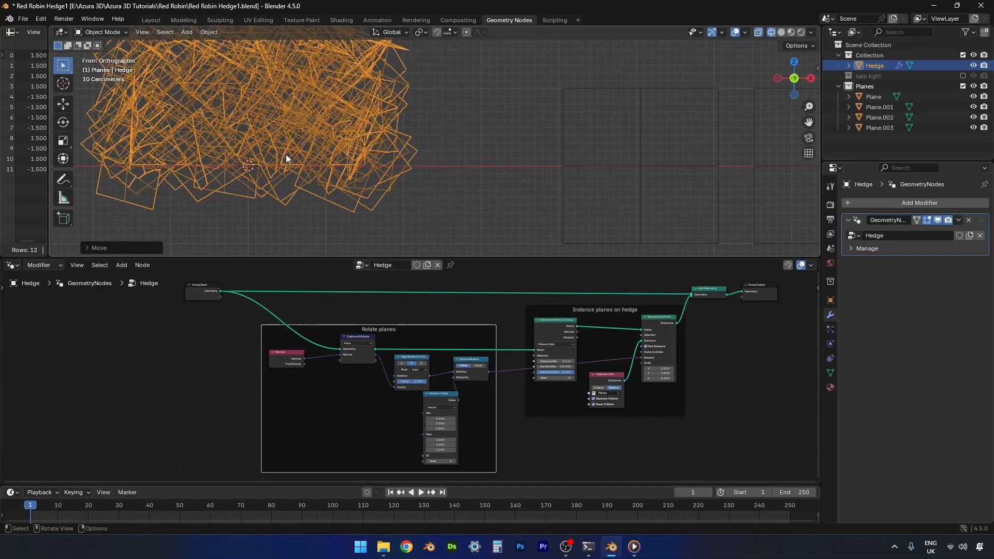
scroll(286, 154, up, 4)
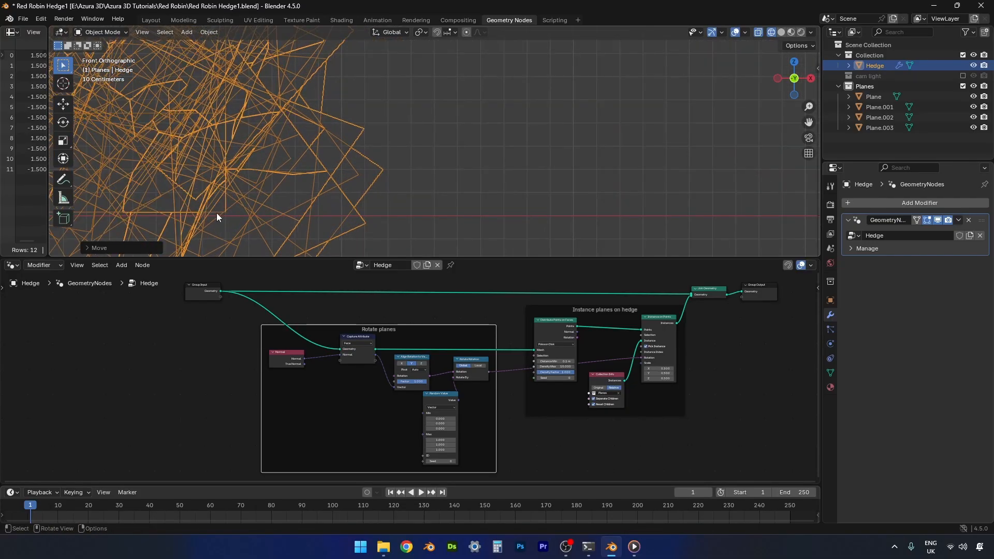
key(g)
key(z)
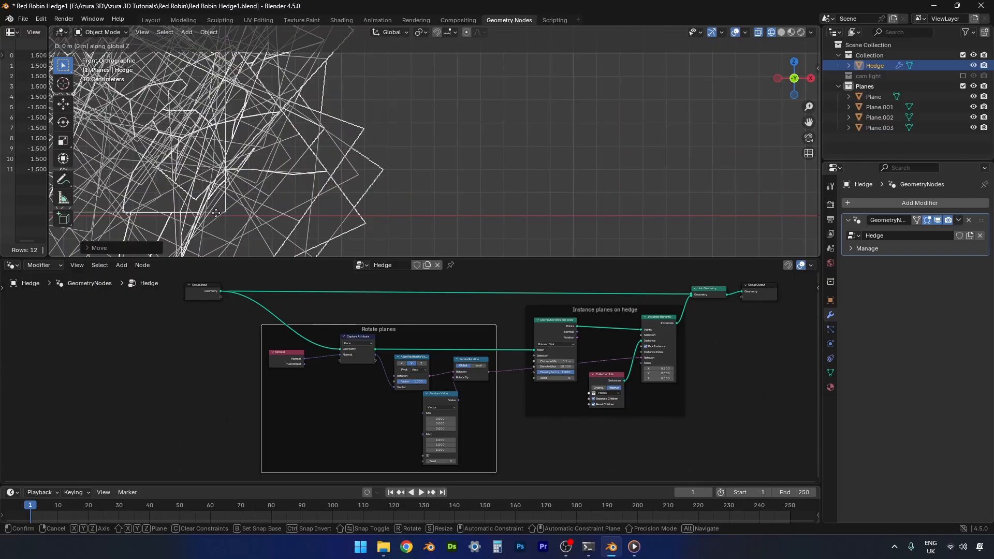
right_click(230, 238)
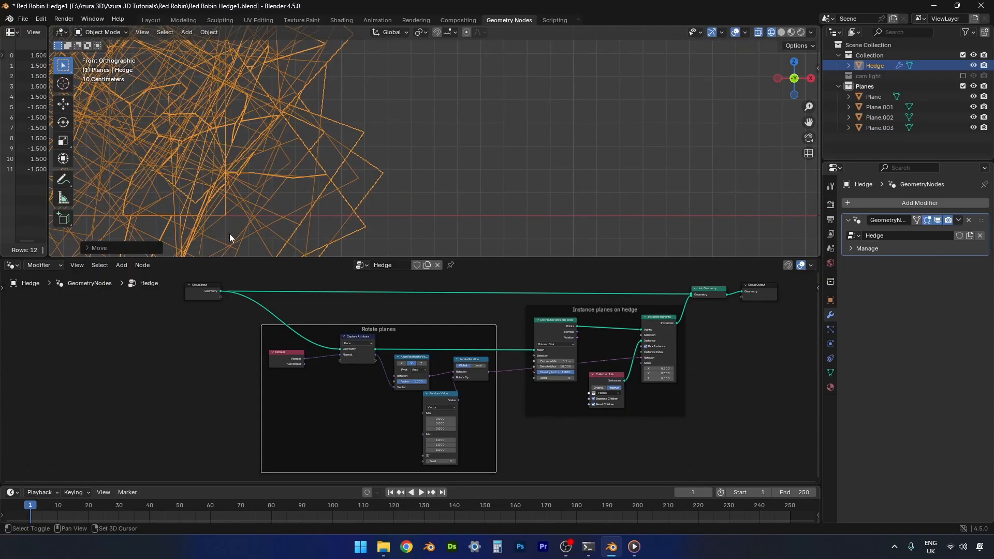
key(KP_Decimal)
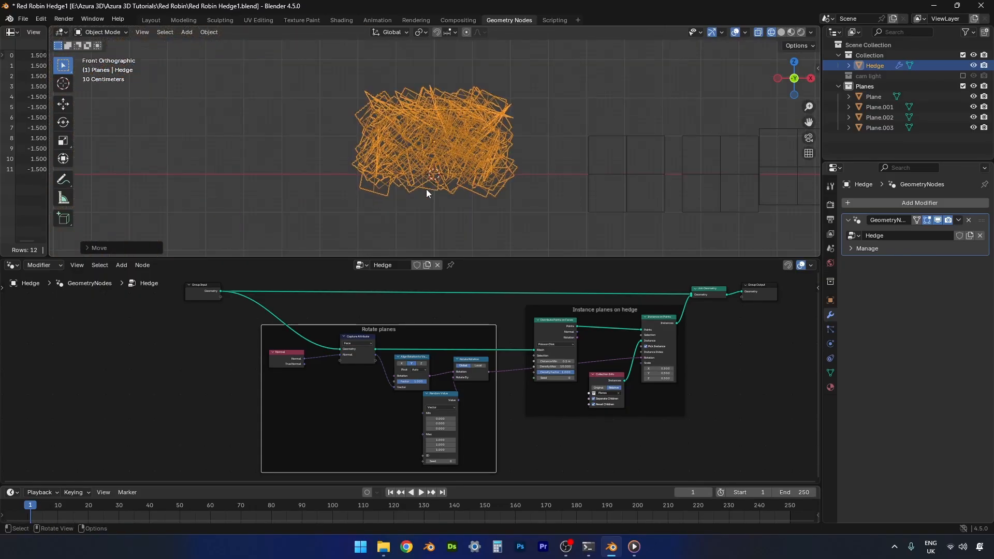
scroll(427, 186, up, 2)
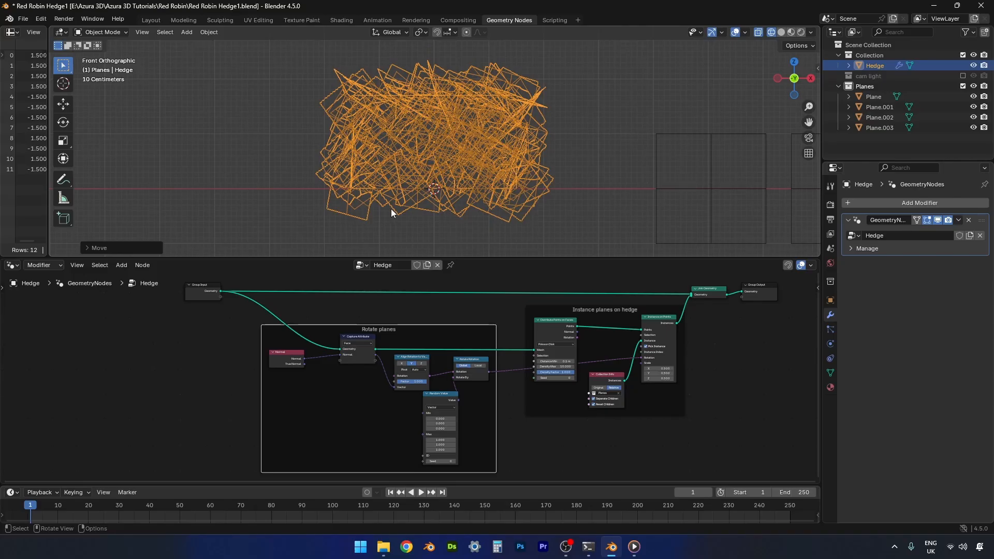
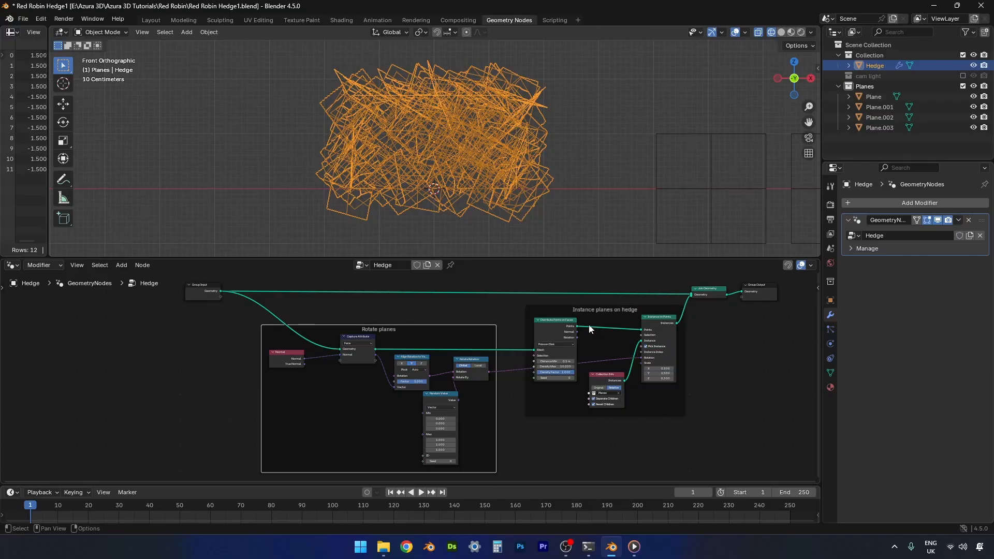
Link the Distribute Points on Faces points directly to Join Geometry and cut the Instance on Points link
drag(577, 327, 688, 299)
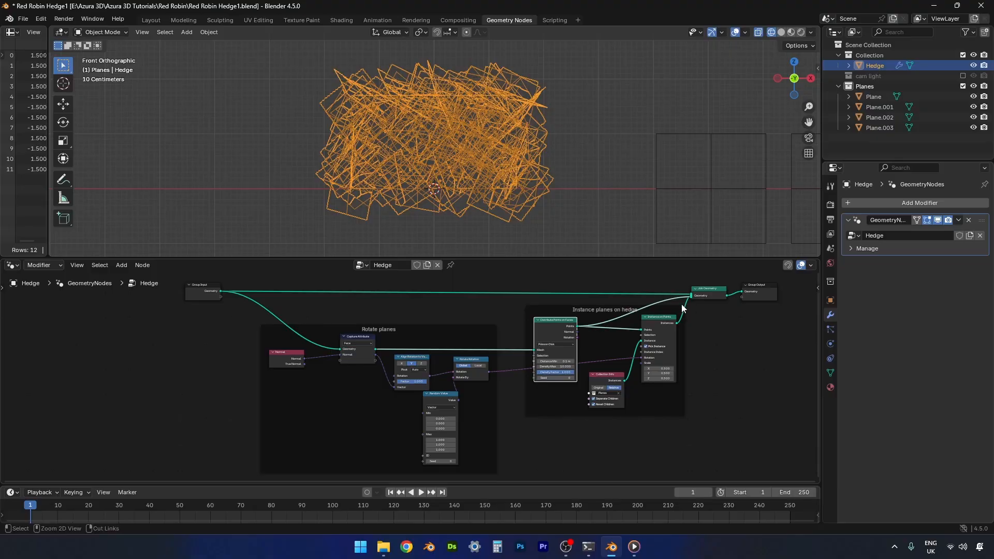
ctrl+right_drag(683, 303, 693, 311)
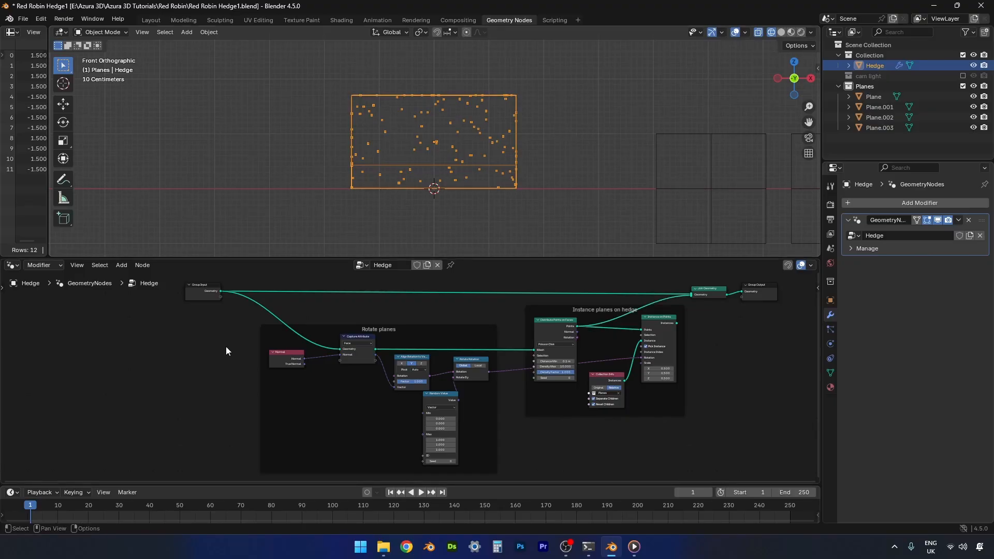
Add a Delete Geometry node before the Rotate planes frame and move Group Input away to make room
key(shift+a)
text(dele)
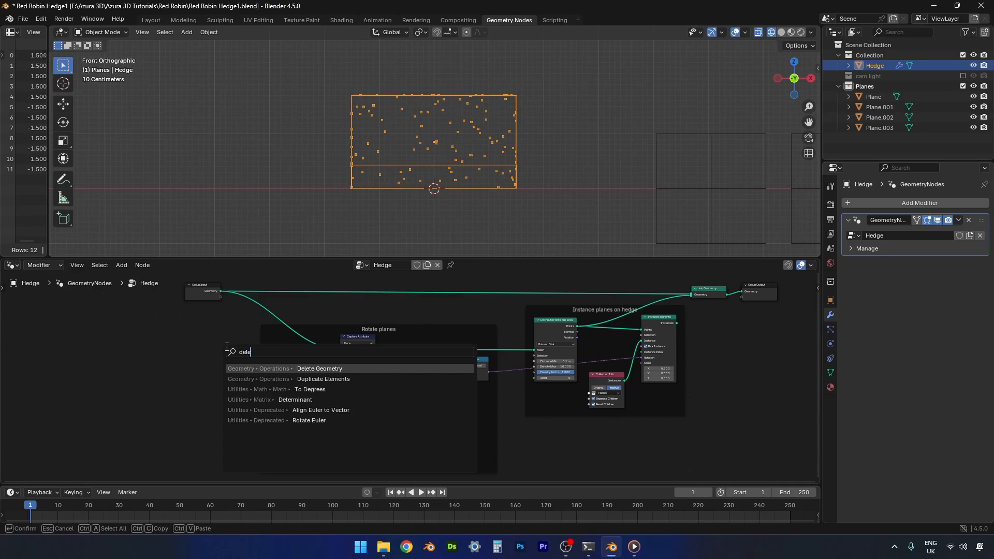
text(te)
key(Return)
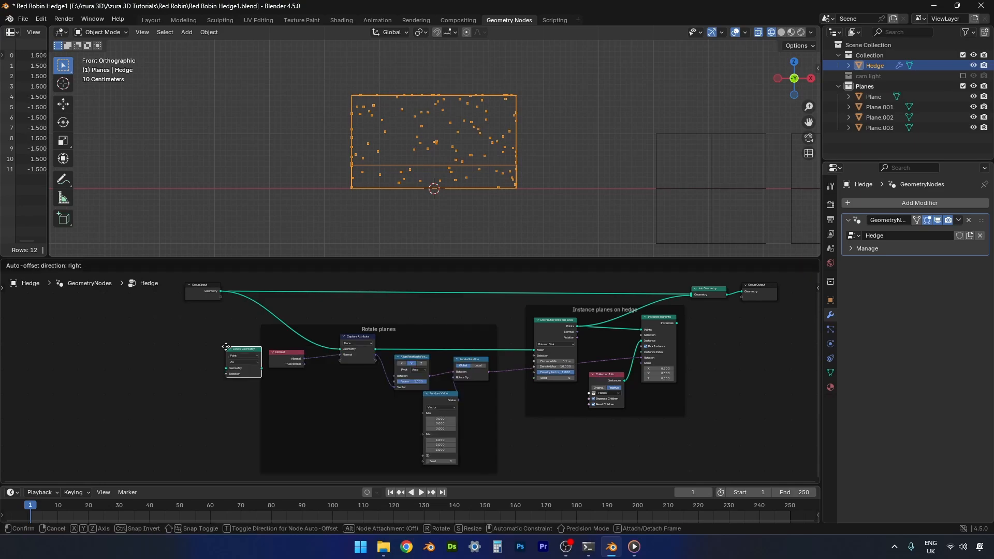
click(205, 335)
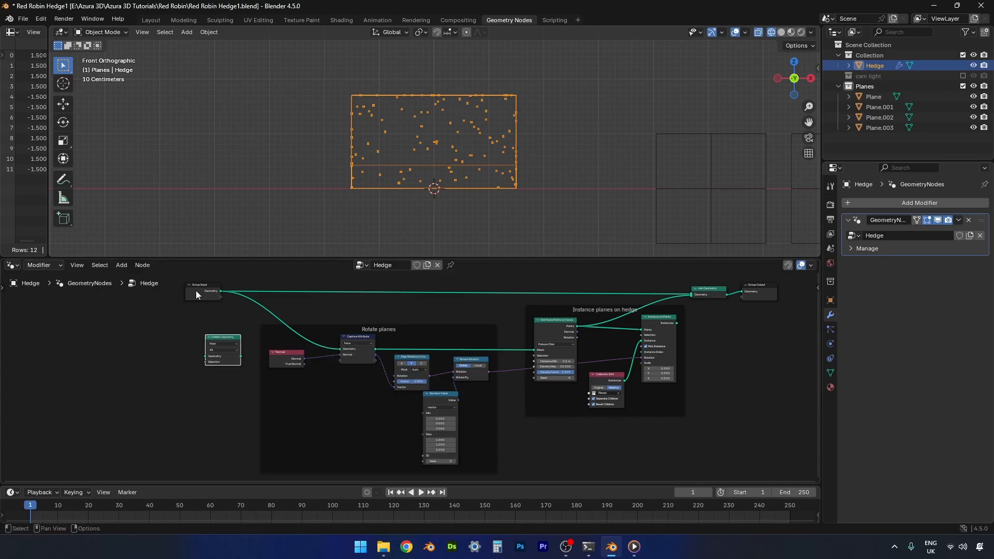
drag(197, 295, 91, 308)
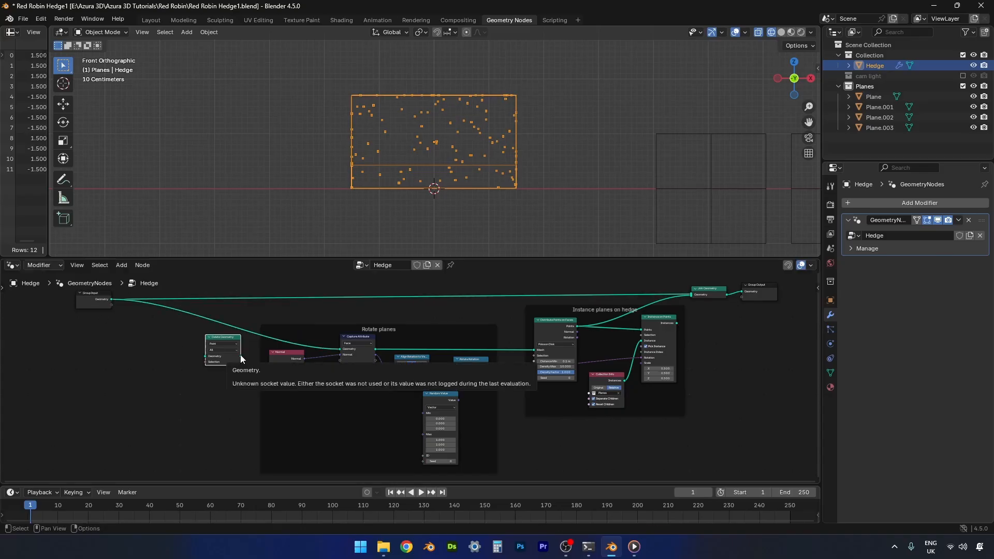
Wire Delete Geometry between Group Input and Capture Attribute and set its domain to Face
drag(241, 357, 336, 350)
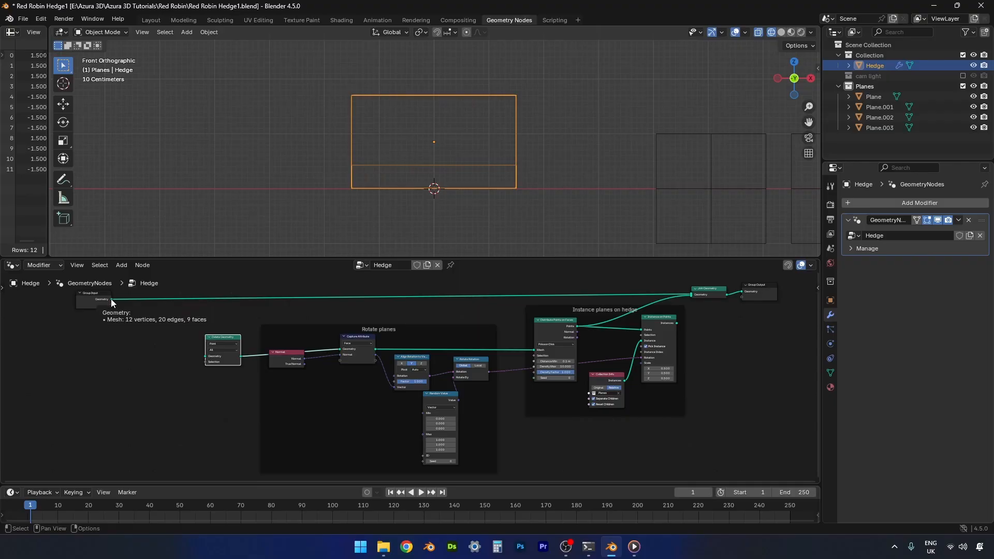
drag(111, 299, 198, 356)
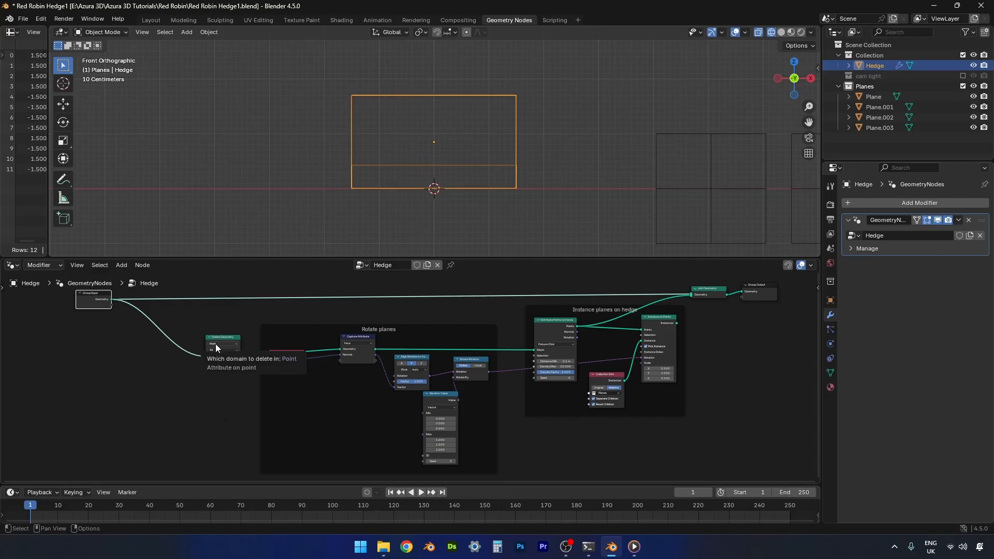
click(215, 343)
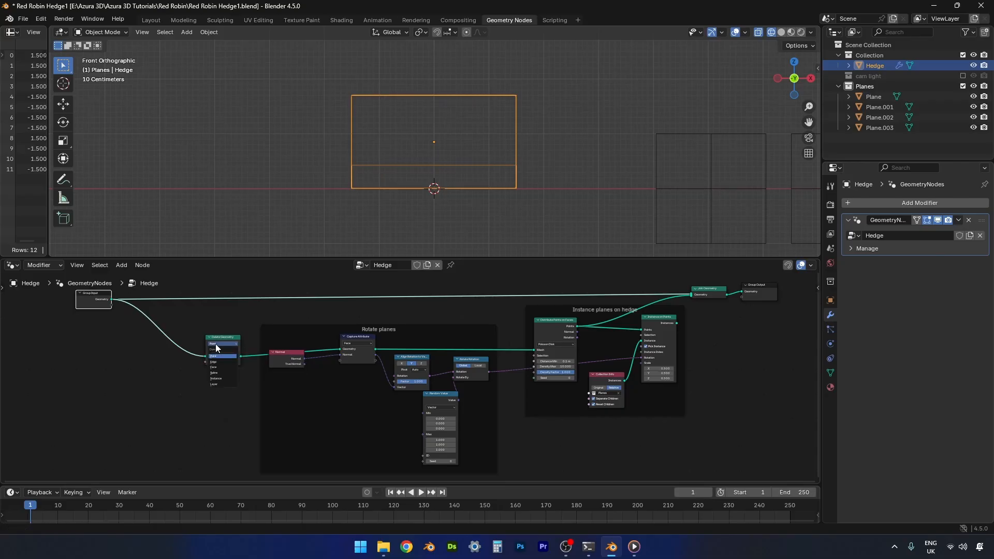
click(216, 368)
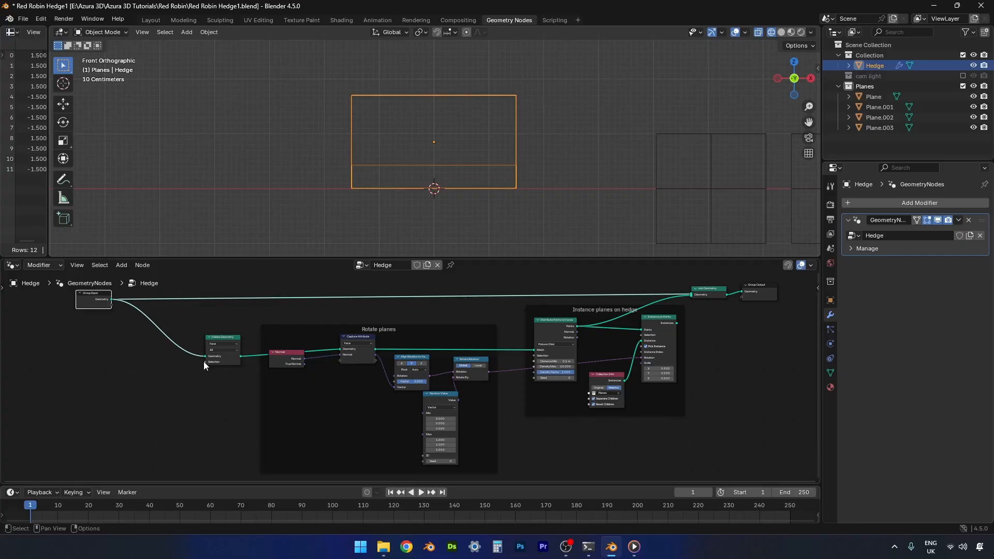
Add a Less Than Compare node feeding the Selection of Delete Geometry and set its data type to Float
drag(203, 362, 161, 380)
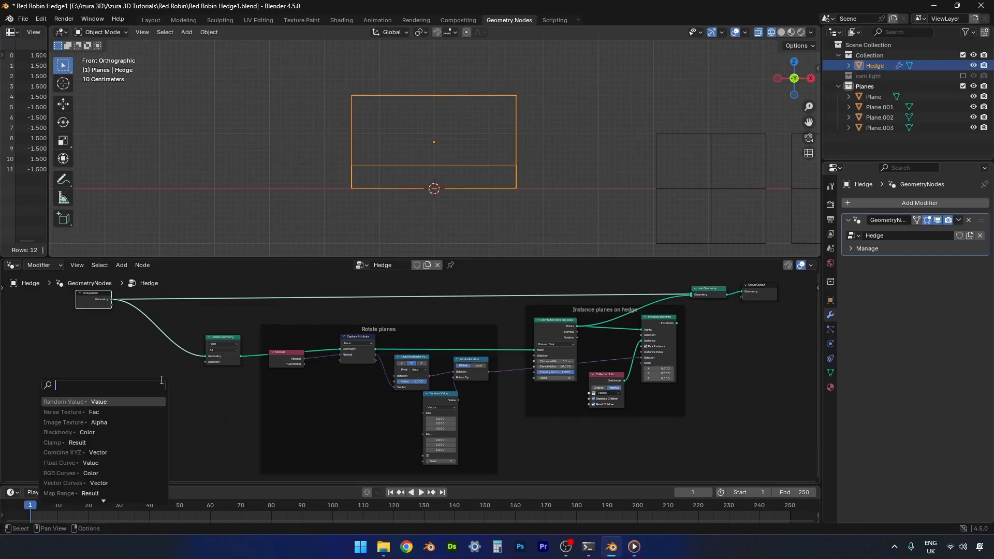
text(comp)
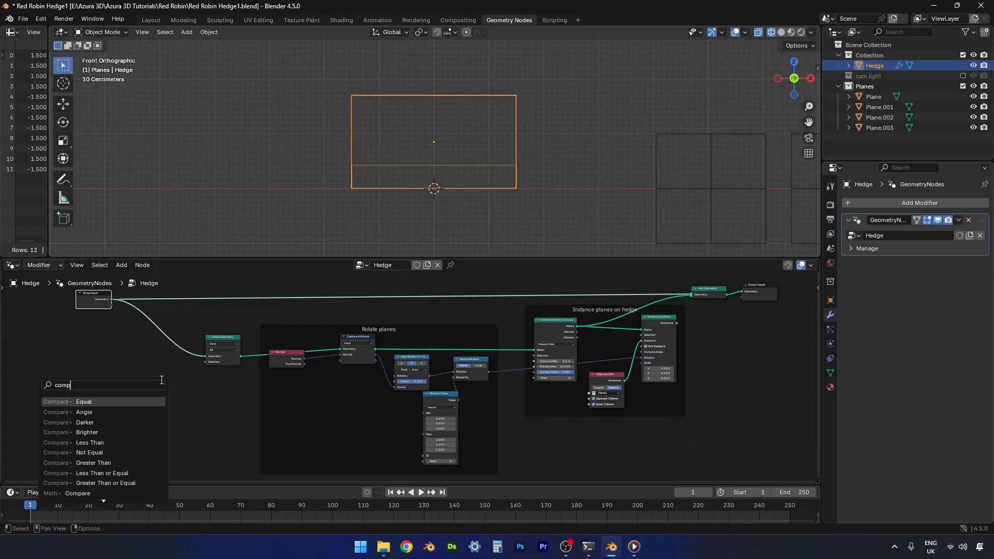
text(are)
click(111, 443)
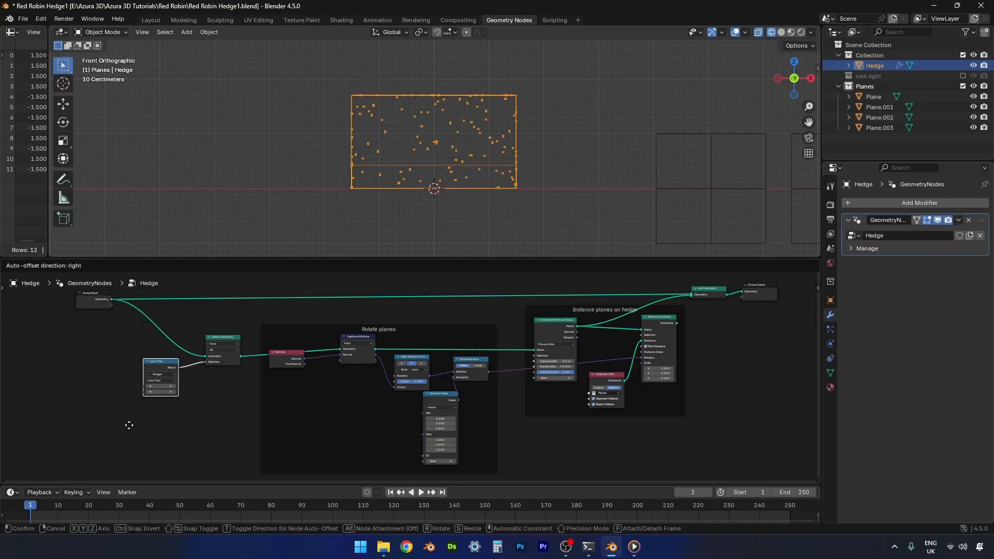
click(129, 425)
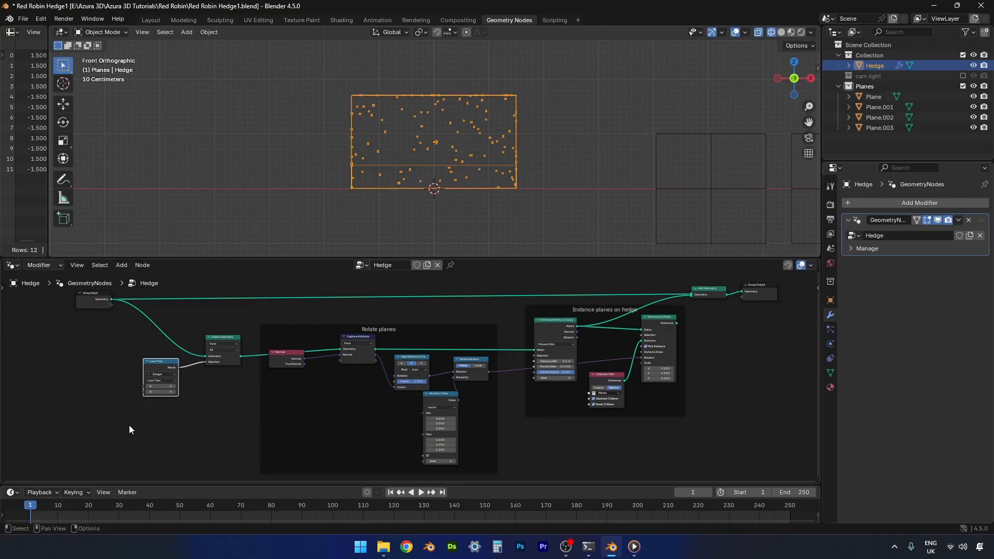
click(129, 425)
click(157, 375)
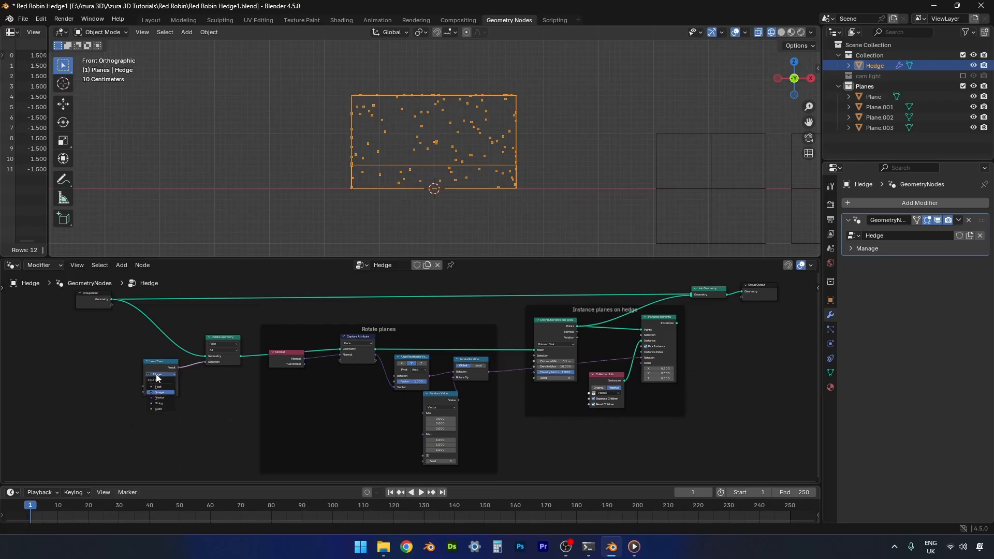
click(157, 386)
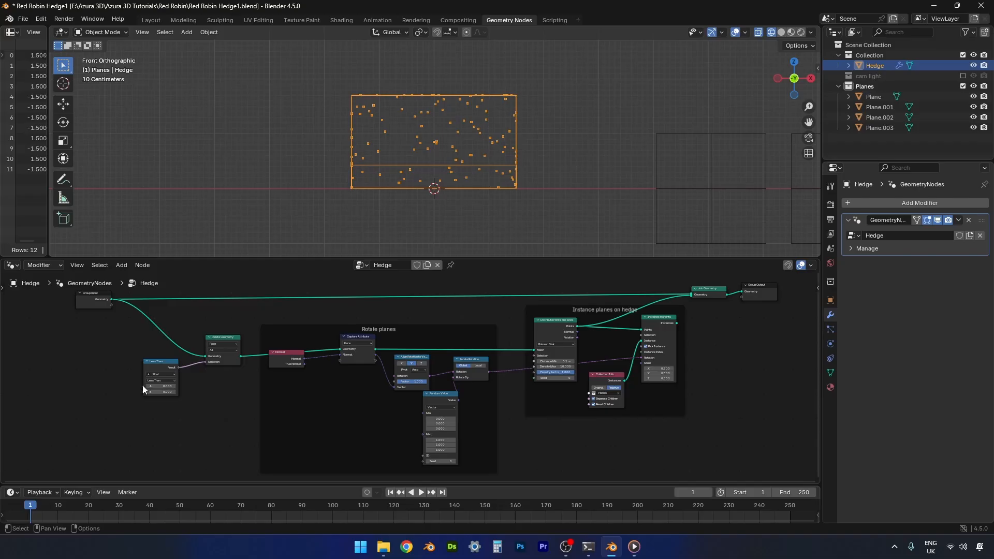
Add a Separate XYZ node with its Z output feeding the A input of the Less Than node
drag(144, 386, 110, 384)
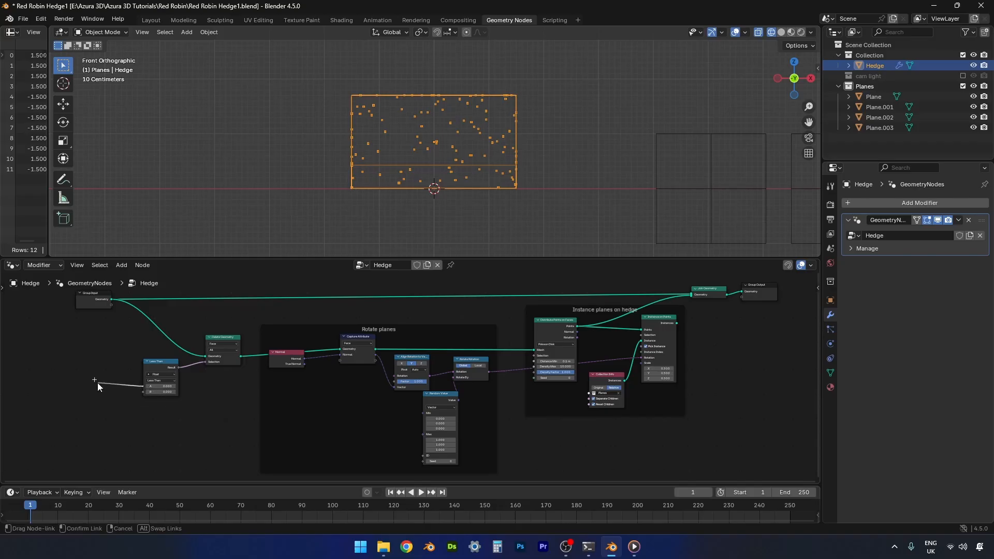
drag(95, 383, 95, 383)
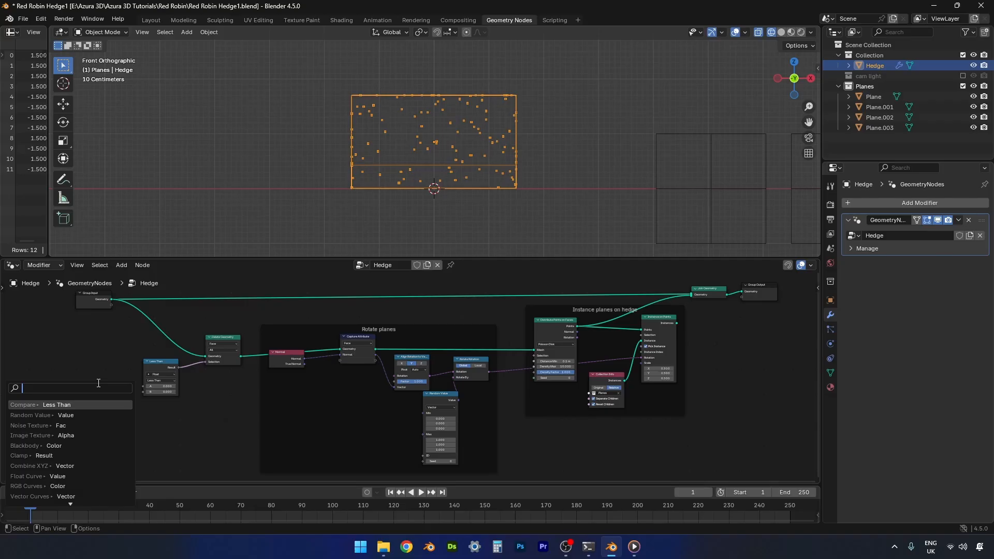
text(separ)
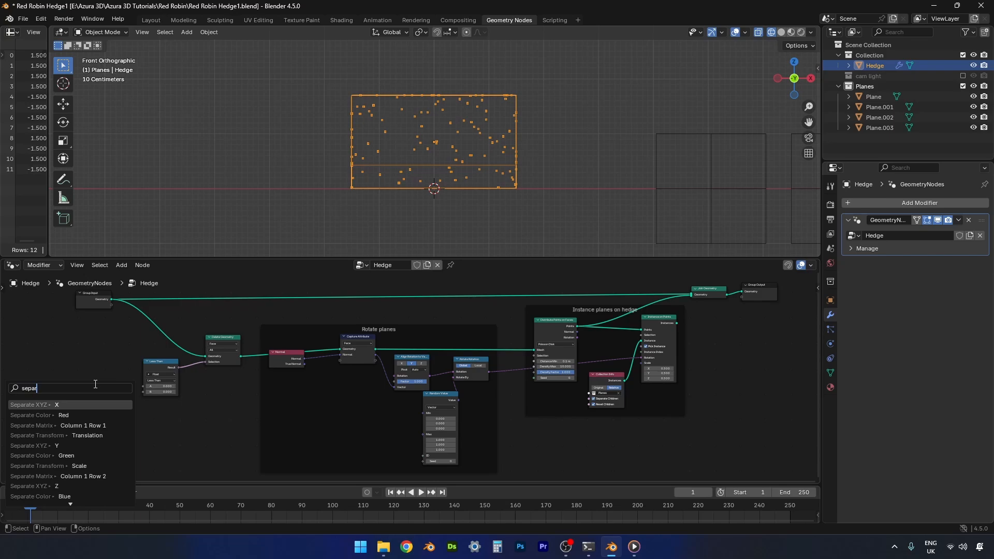
click(69, 486)
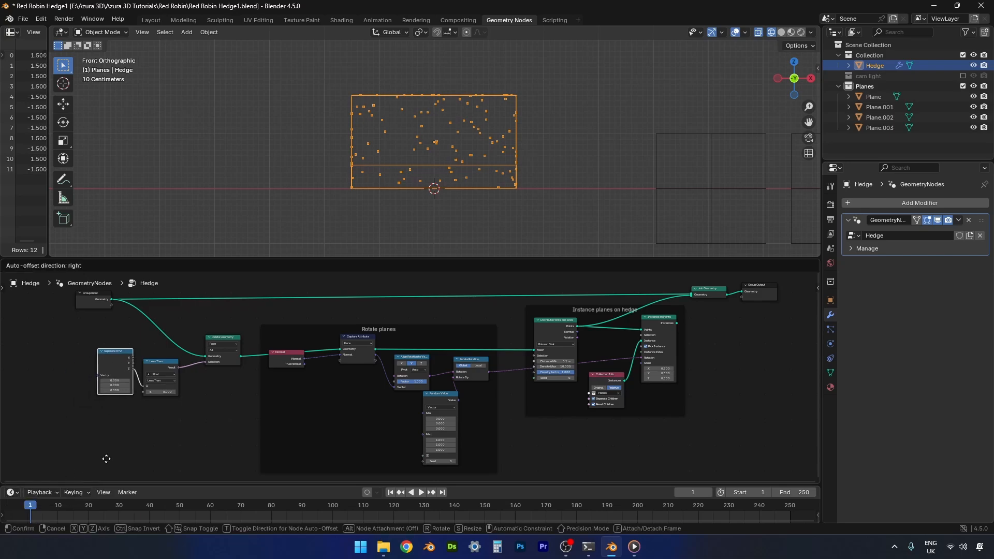
click(91, 421)
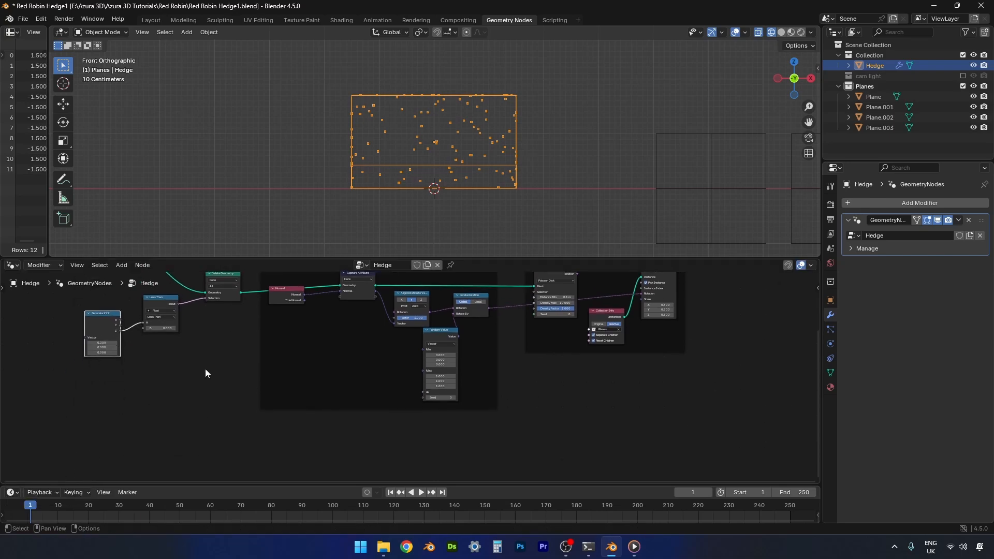
Add a Position node feeding the Vector input of the Separate XYZ node
middle_drag(205, 374, 198, 435)
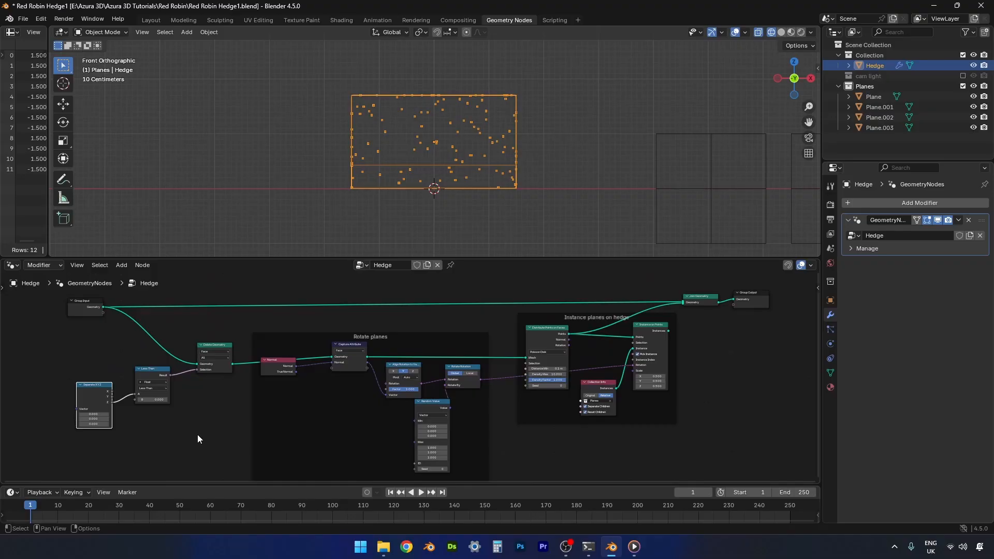
drag(76, 410, 56, 408)
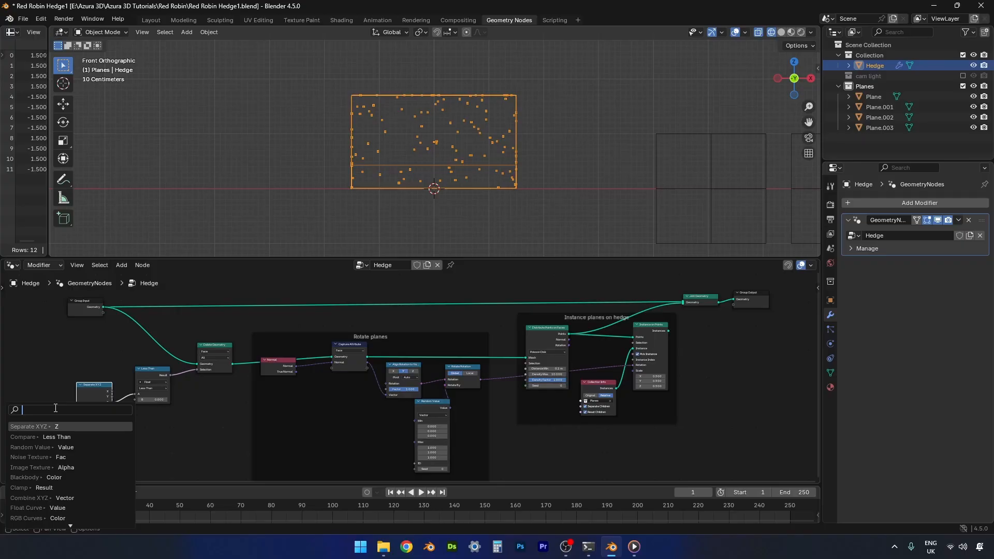
text(position)
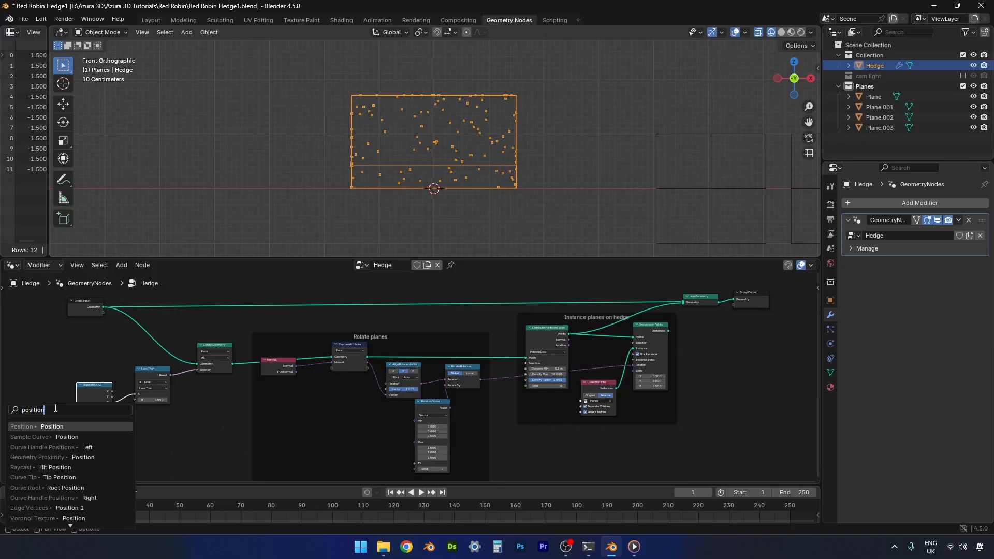
key(Return)
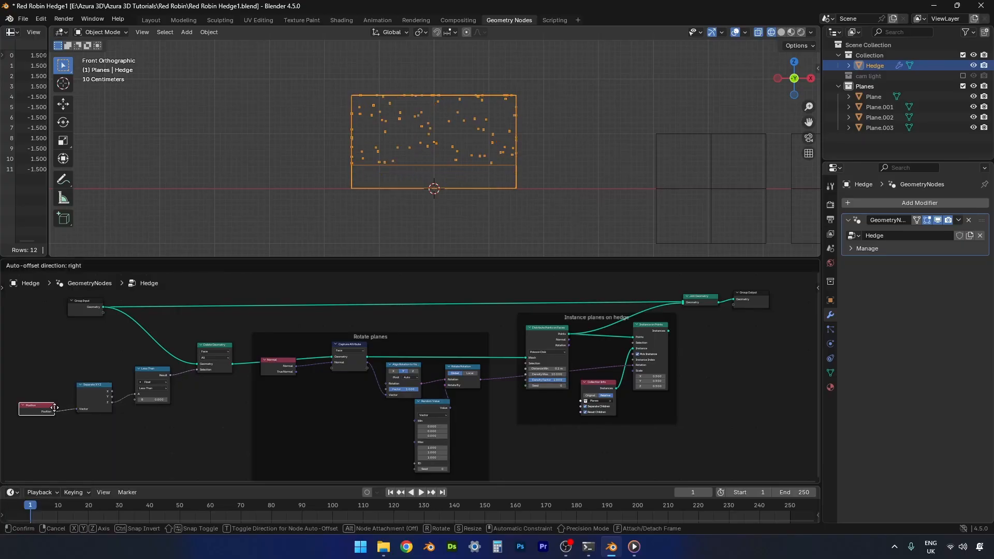
click(53, 412)
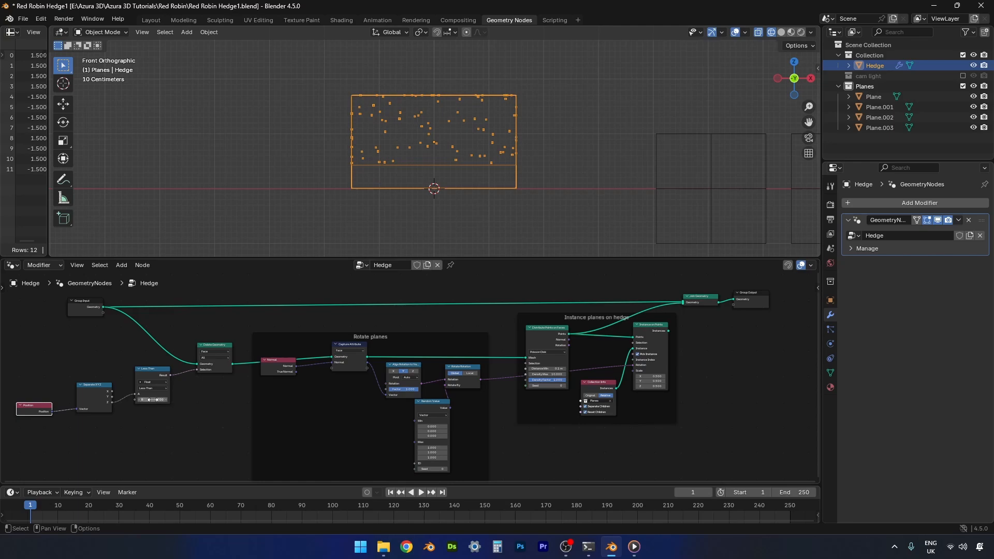
Try a different B threshold on the Less Than node and reset it to 0
drag(149, 396, 150, 397)
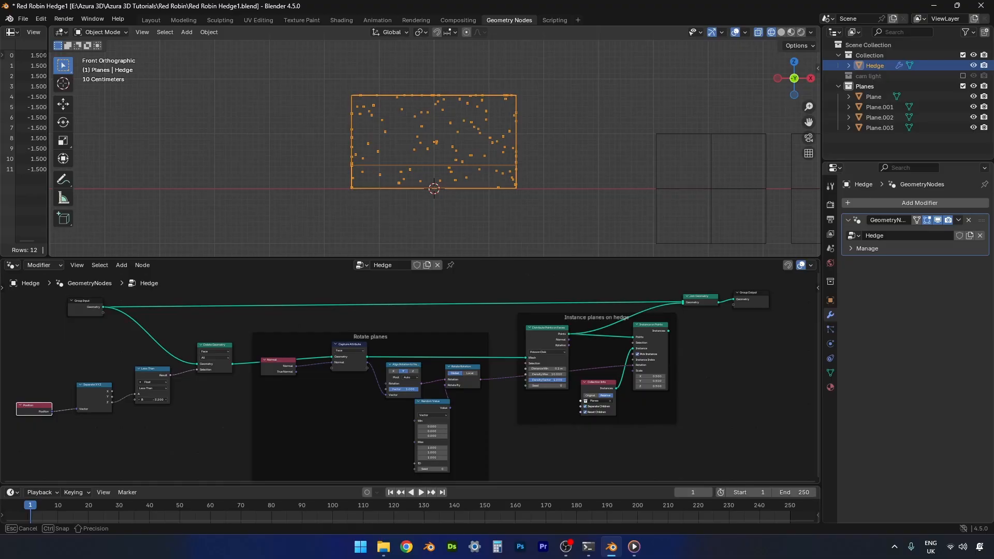
click(153, 400)
text(0)
key(Return)
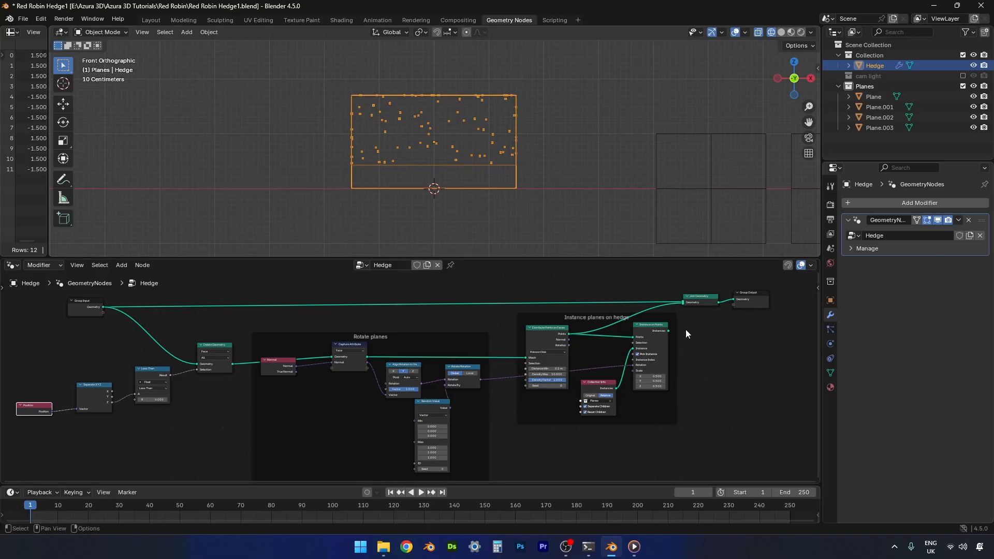
Connect the Instances output of Instance on Points to Join Geometry and cut the direct Points link into Join Geometry
drag(669, 330, 683, 308)
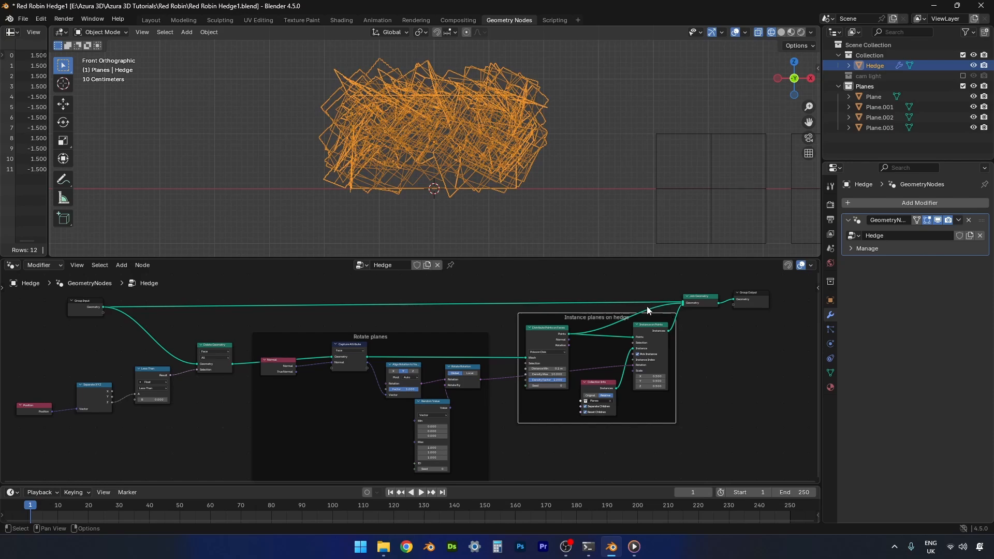
ctrl+right_drag(646, 306, 661, 310)
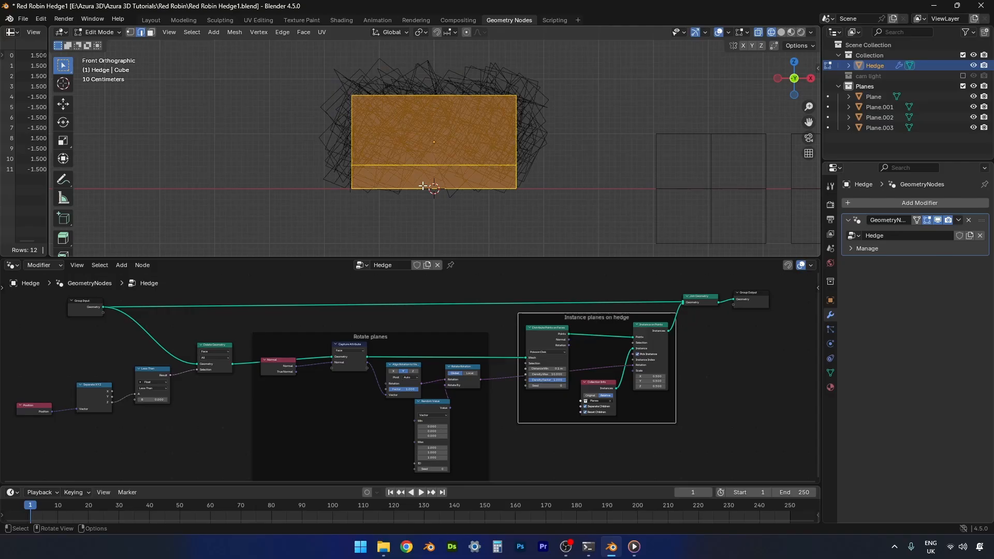
Select the hedge mesh's lower horizontal edge loop, move it up along Z by about 0.009 m, and return to Object Mode
alt+click(458, 165)
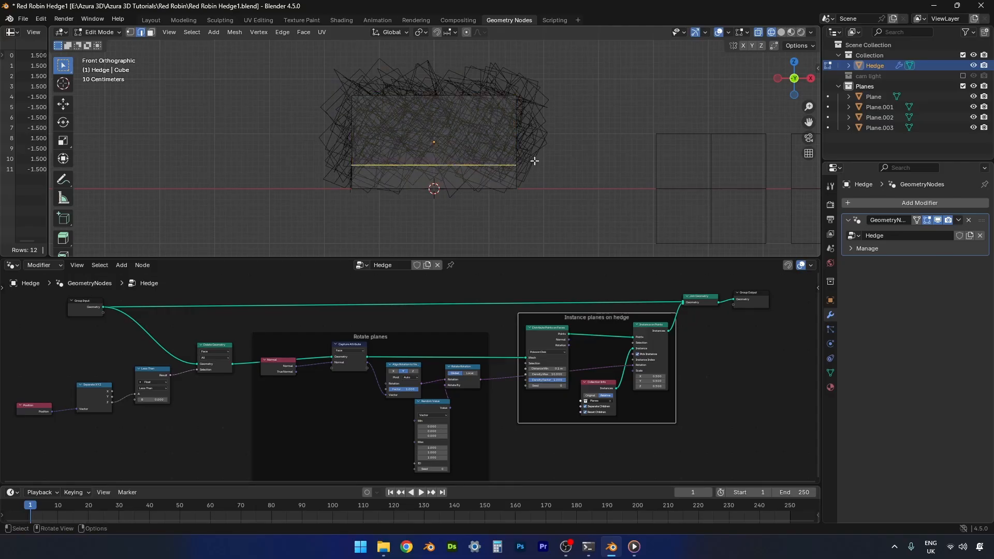
key(g)
key(z)
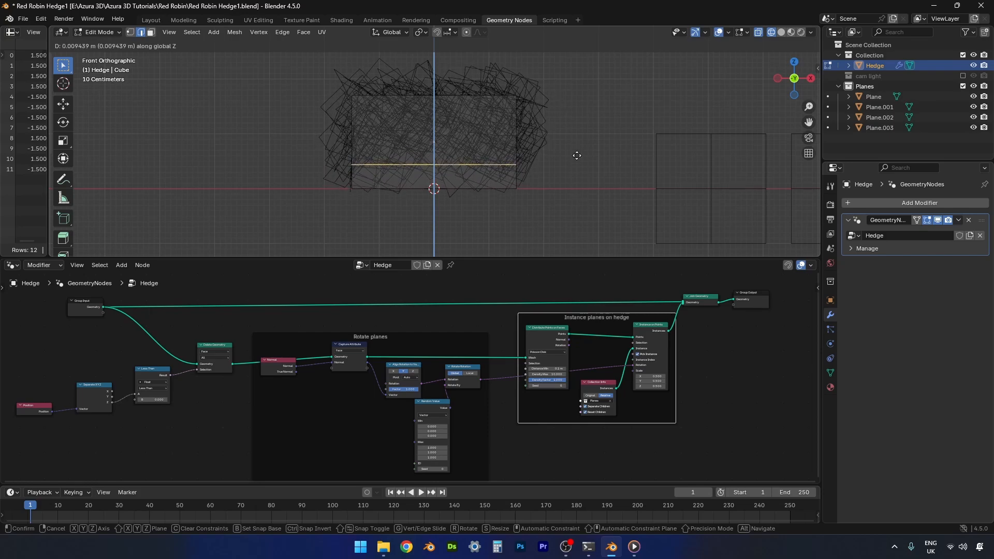
click(577, 155)
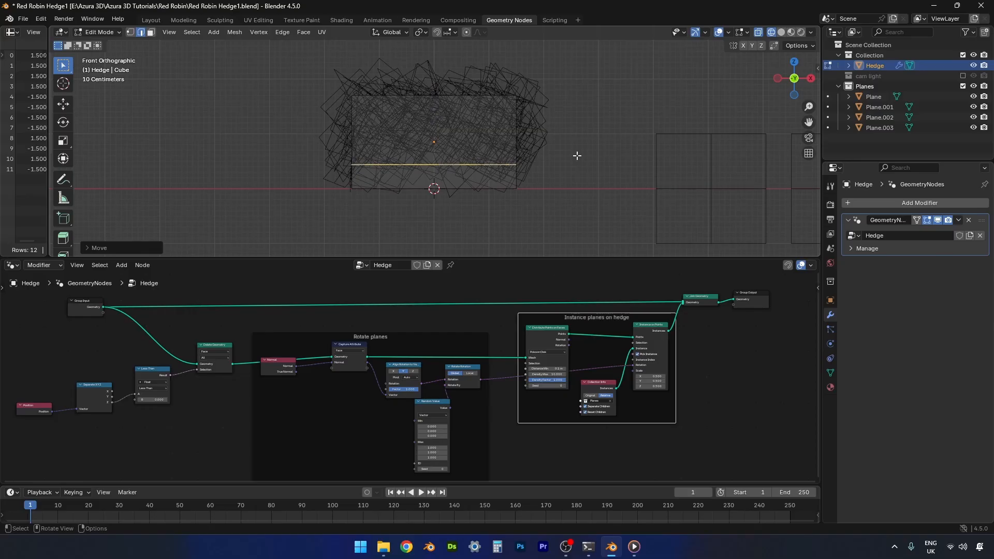
key(Tab)
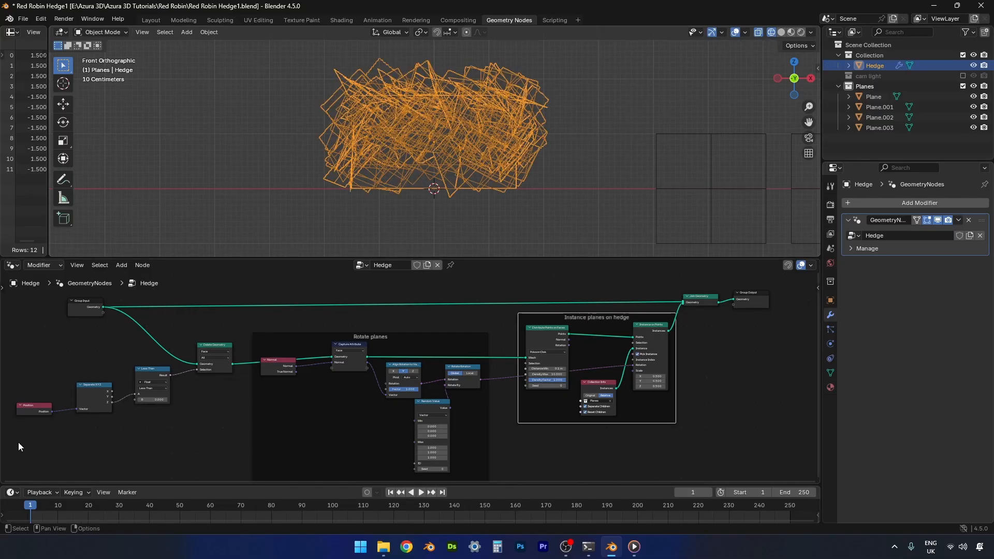
Join the Position, Separate XYZ, Less Than and Delete Geometry nodes in a new frame
drag(18, 443, 239, 337)
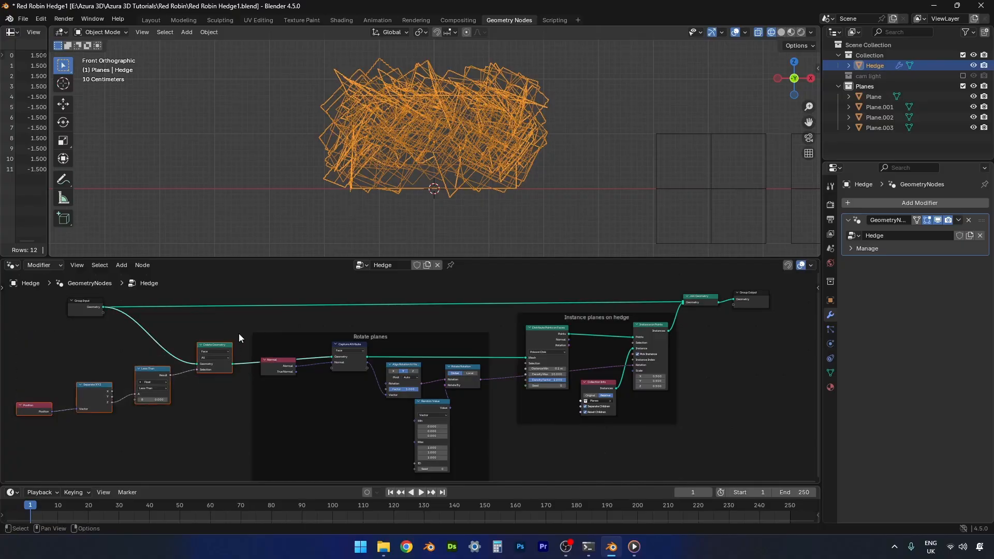
right_click(219, 368)
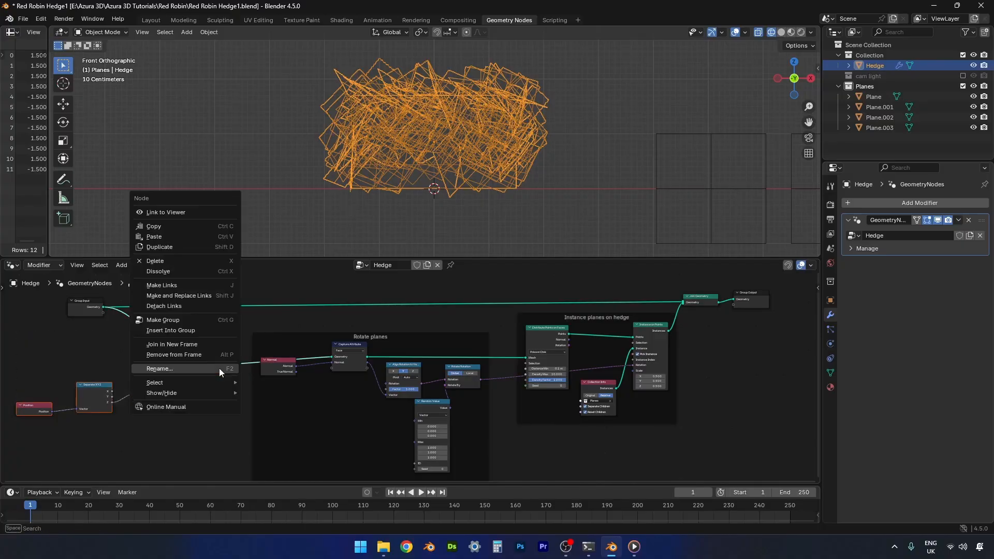
click(190, 344)
Label the new frame DE
right_click(138, 338)
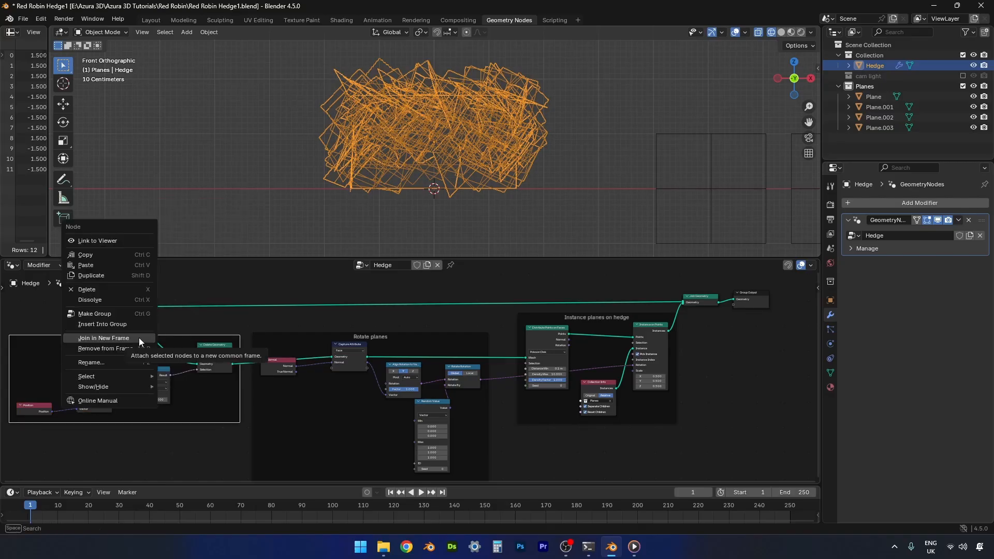
click(107, 363)
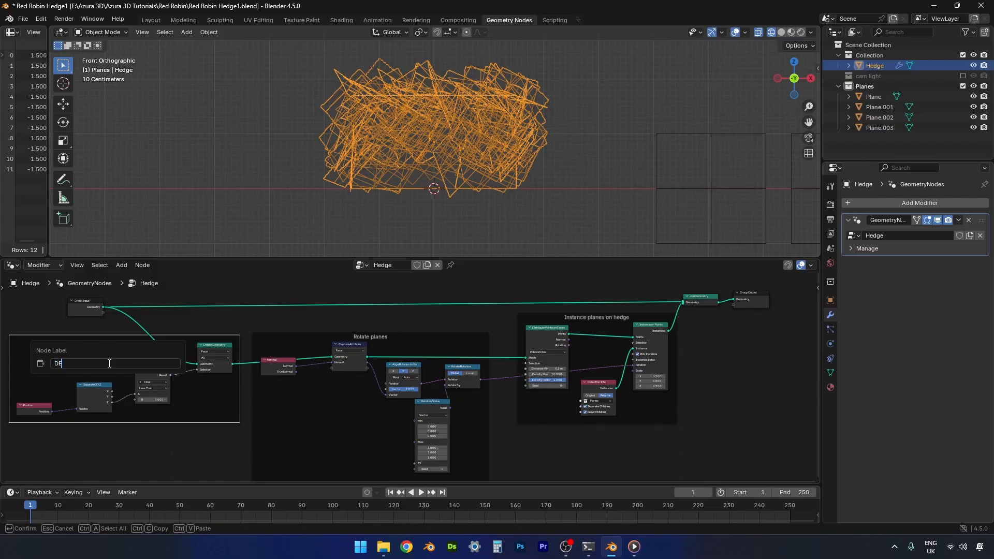
text(DE)
key(Return)
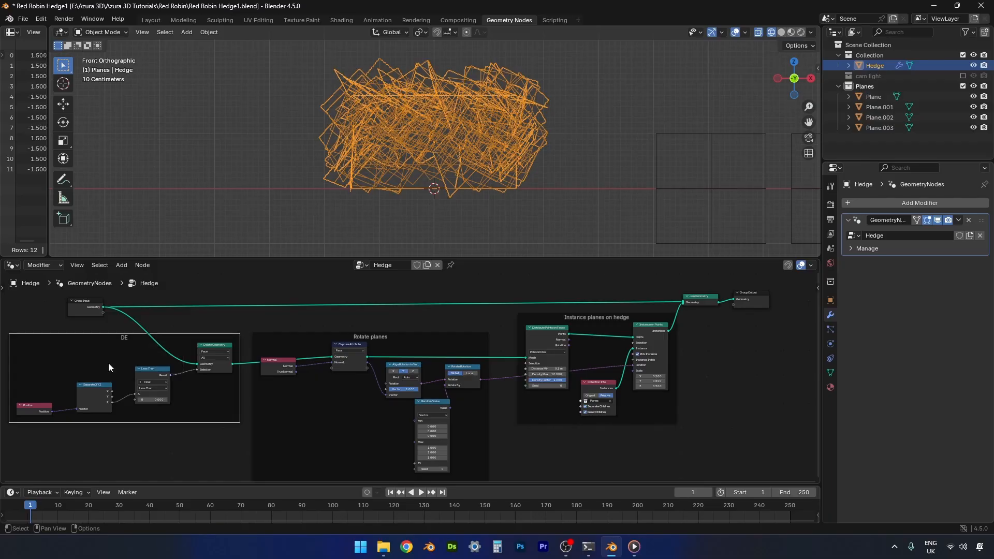
Rename the frame around the face deletion nodes as "Delete bottom row of faces"
right_click(107, 337)
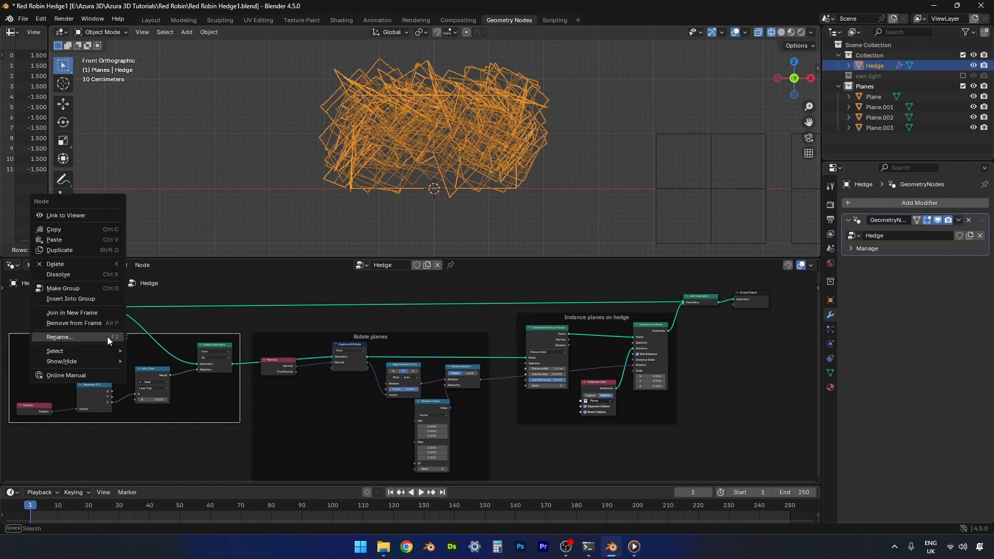
click(107, 336)
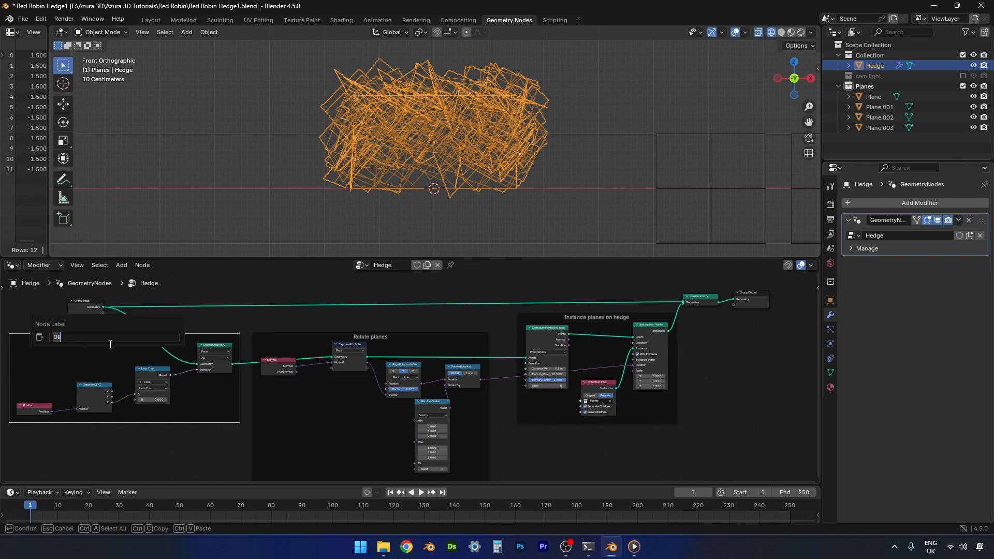
key(BackSpace)
text(Dele)
text(te bootm)
key(BackSpace)
key(BackSpace)
key(BackSpace)
text(ttom row of faces)
key(Return)
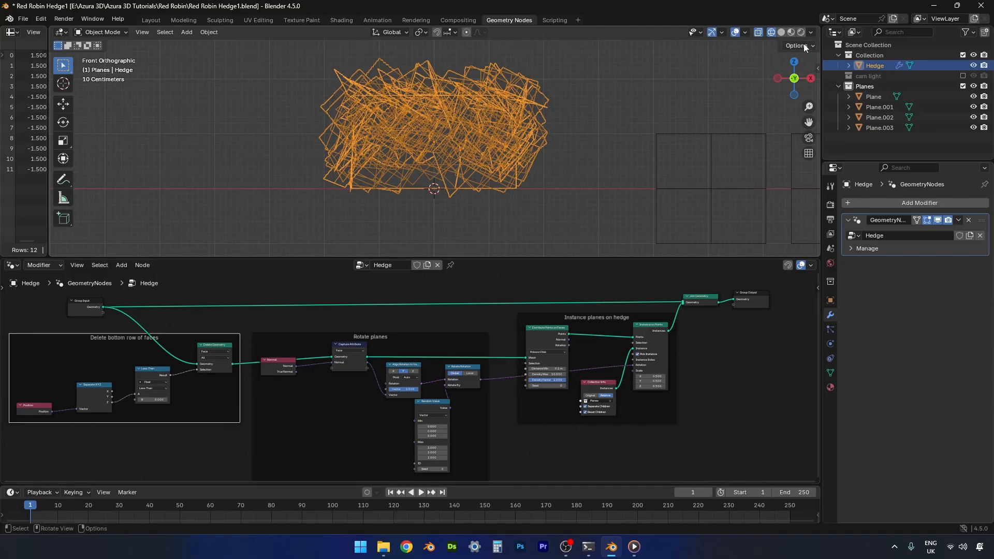
Switch the viewport to Material Preview shading and view the hedge in perspective
click(791, 33)
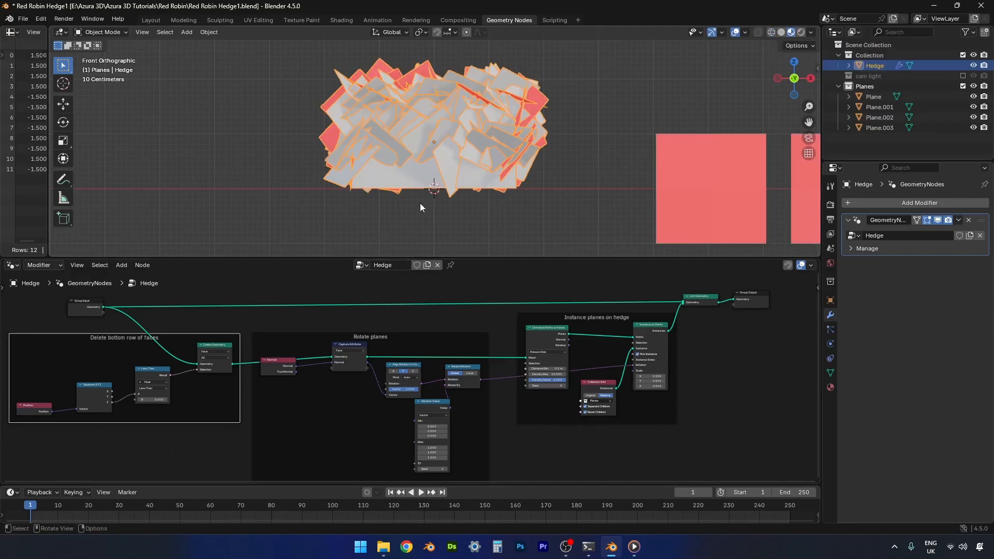
middle_drag(420, 203, 453, 204)
Move Group Output away to make room and insert a Set Shade Smooth node between Join Geometry and Group Output
drag(755, 297, 802, 300)
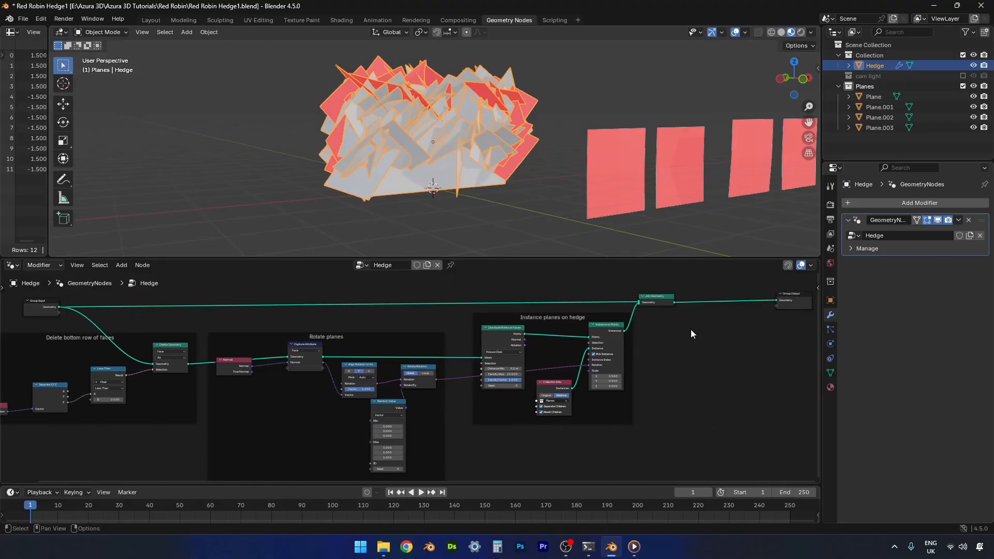
key(shift+a)
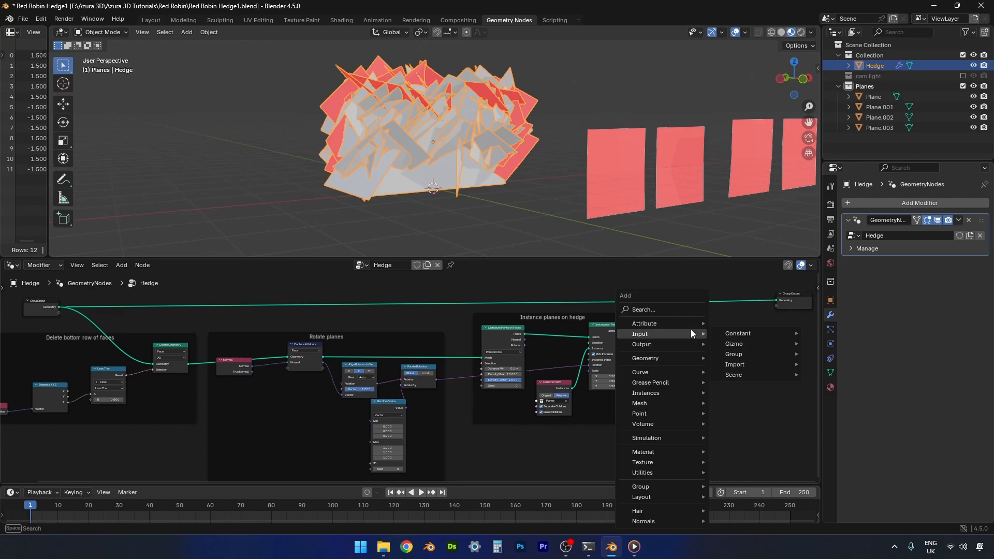
text(set)
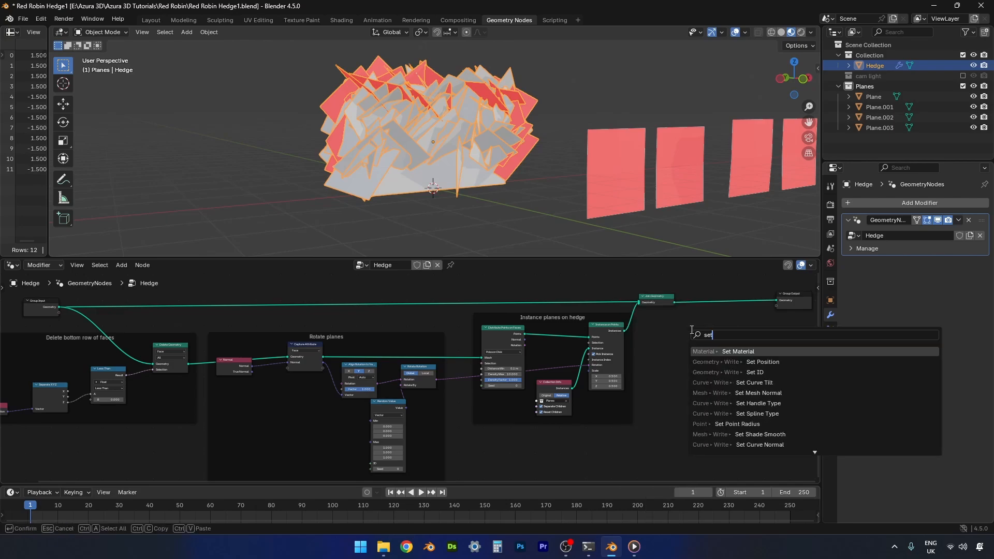
click(765, 434)
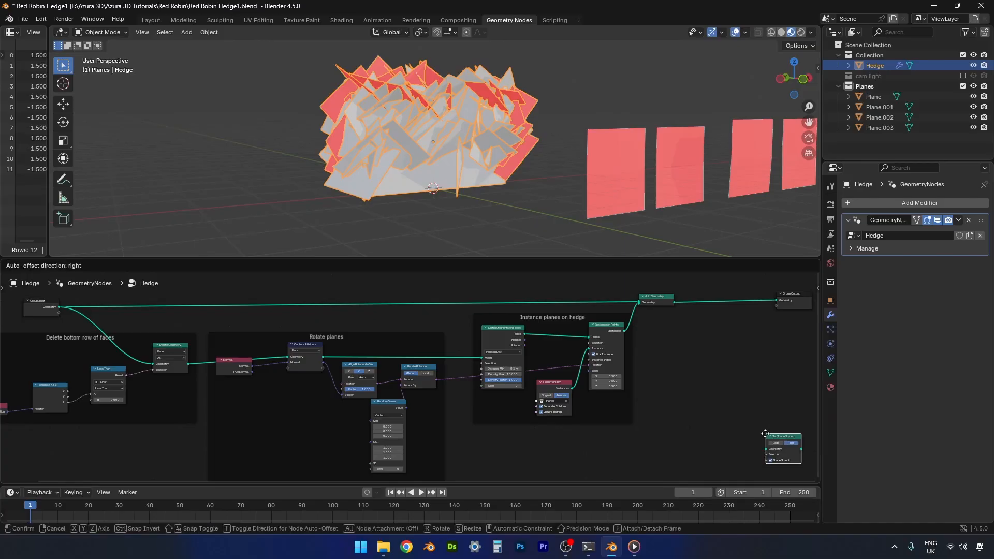
click(688, 297)
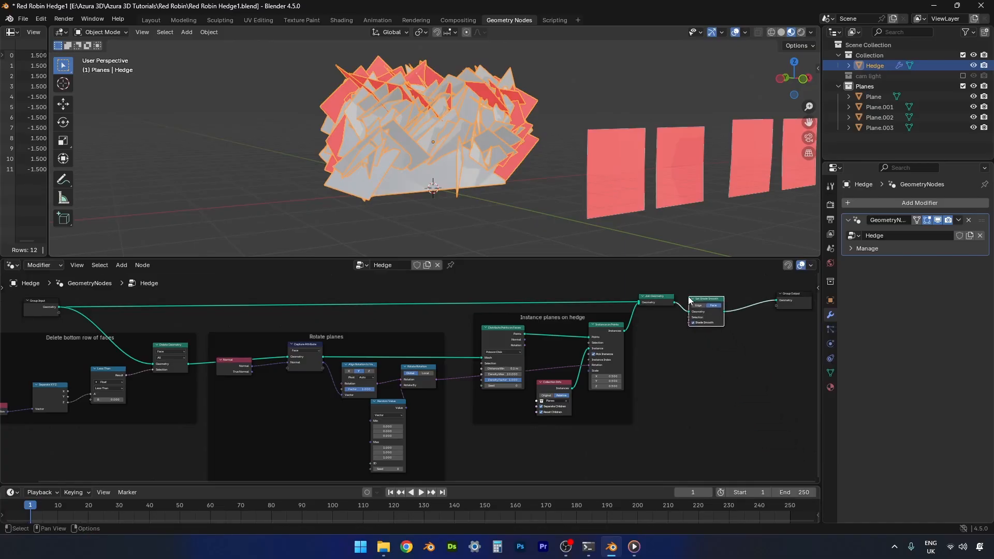
middle_drag(437, 72, 418, 114)
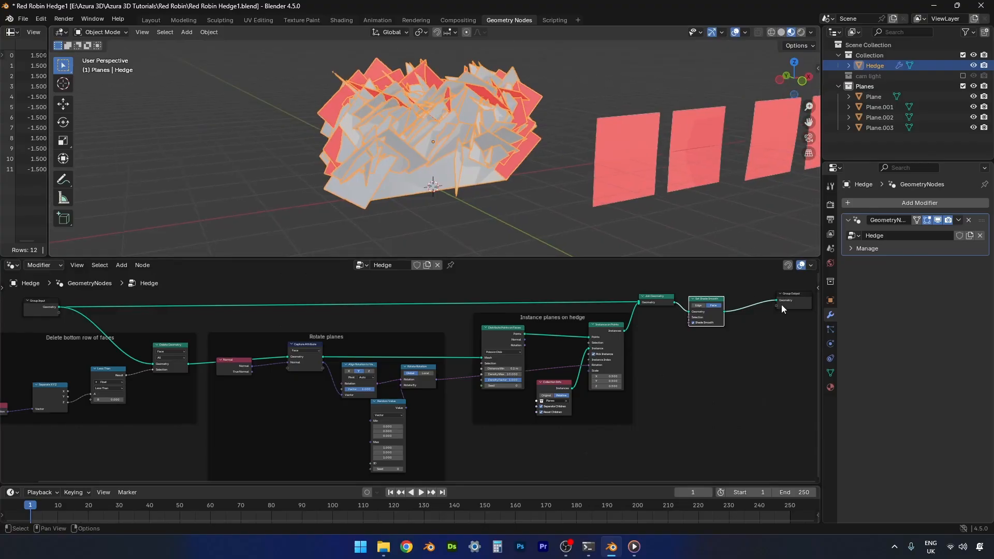
Insert a Realize Instances node between Set Shade Smooth and Group Output, and reposition Group Output beside it
click(752, 338)
key(shift+a)
mouse_move(752, 334)
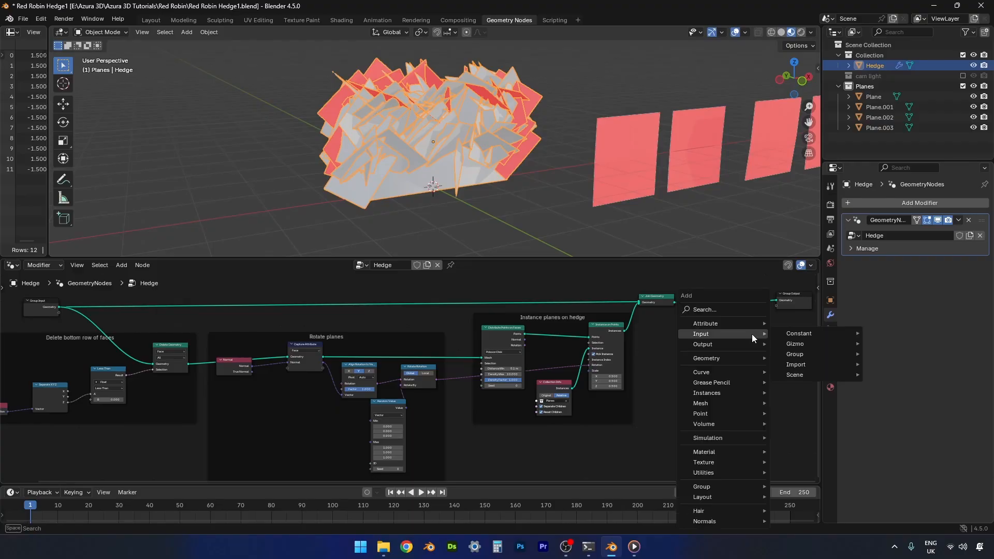
text(re)
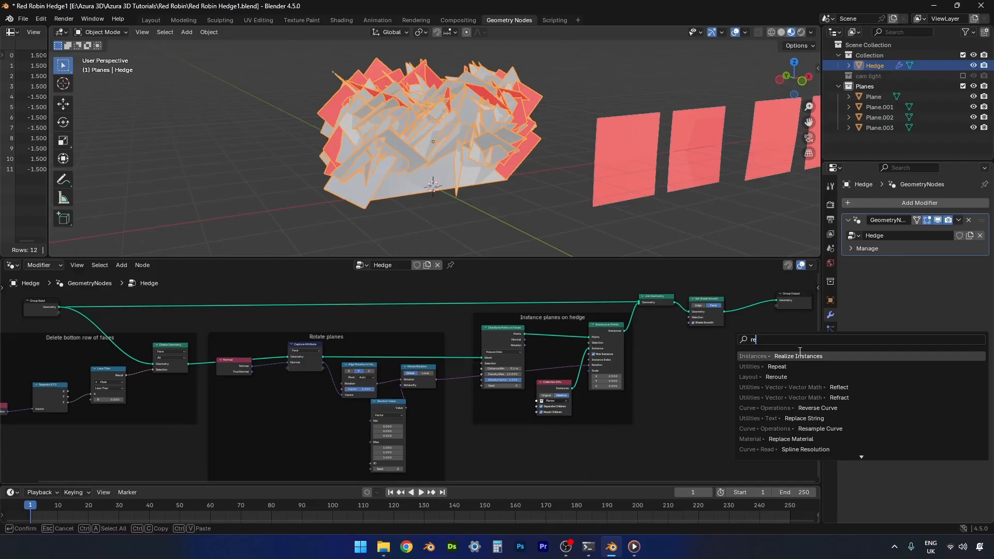
click(802, 357)
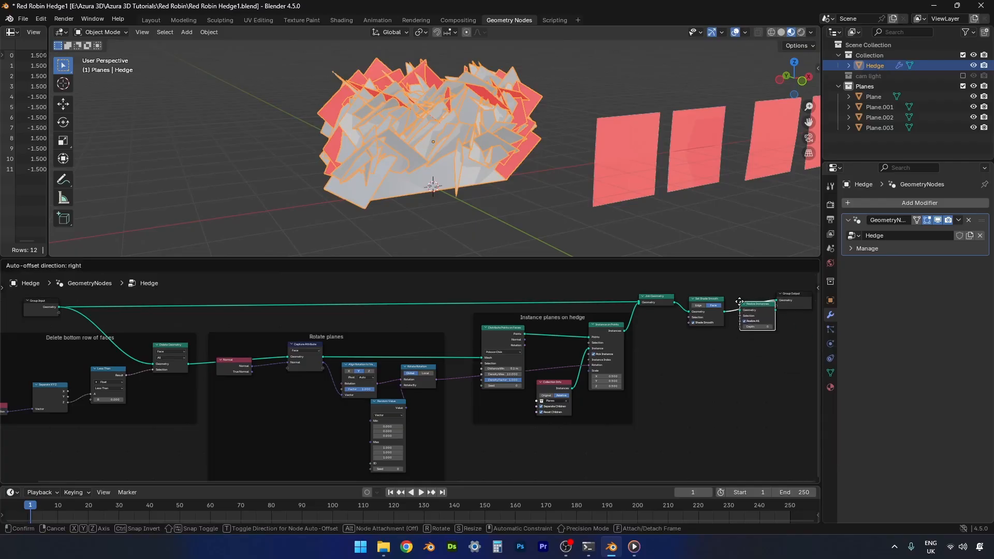
click(739, 302)
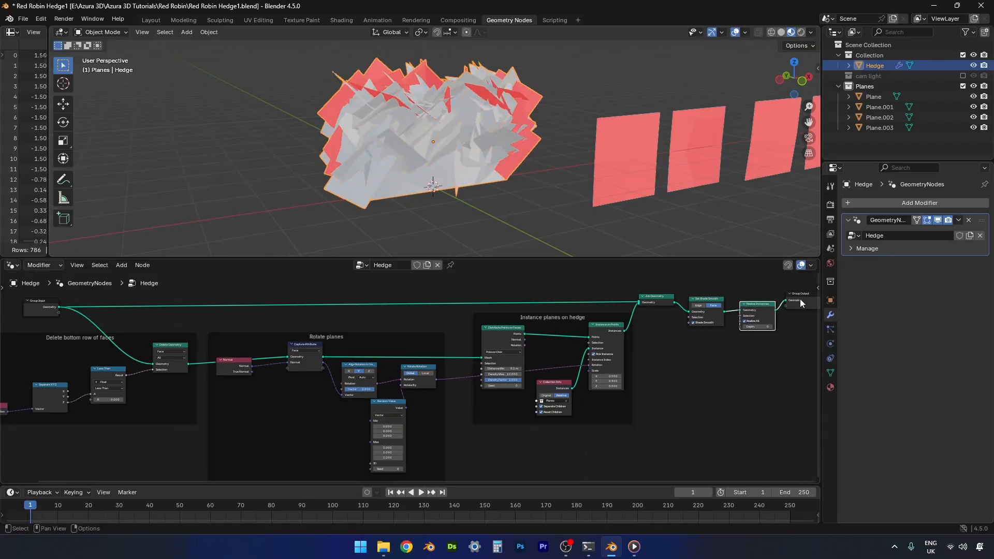
drag(800, 299, 806, 314)
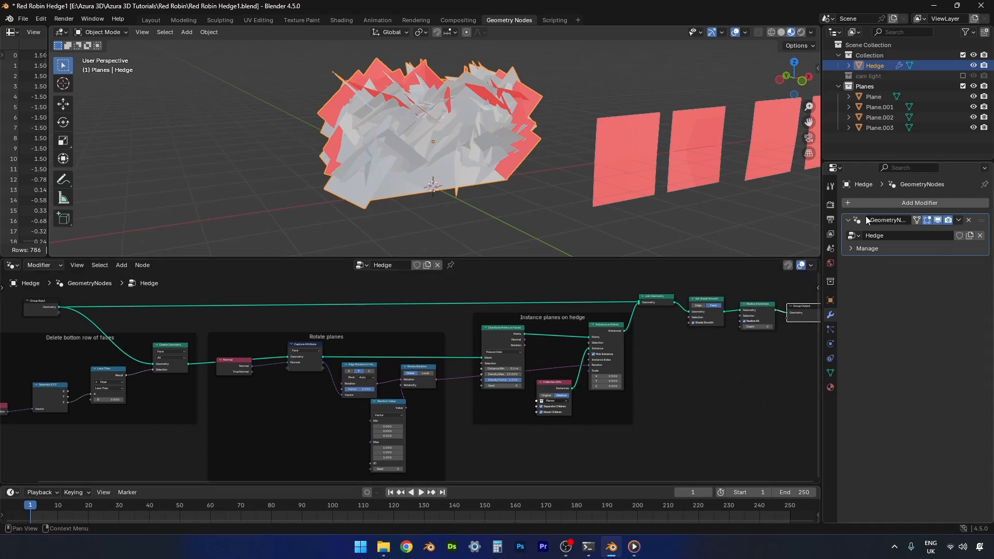
Turn off the Face Orientation overlay in the viewport
click(745, 32)
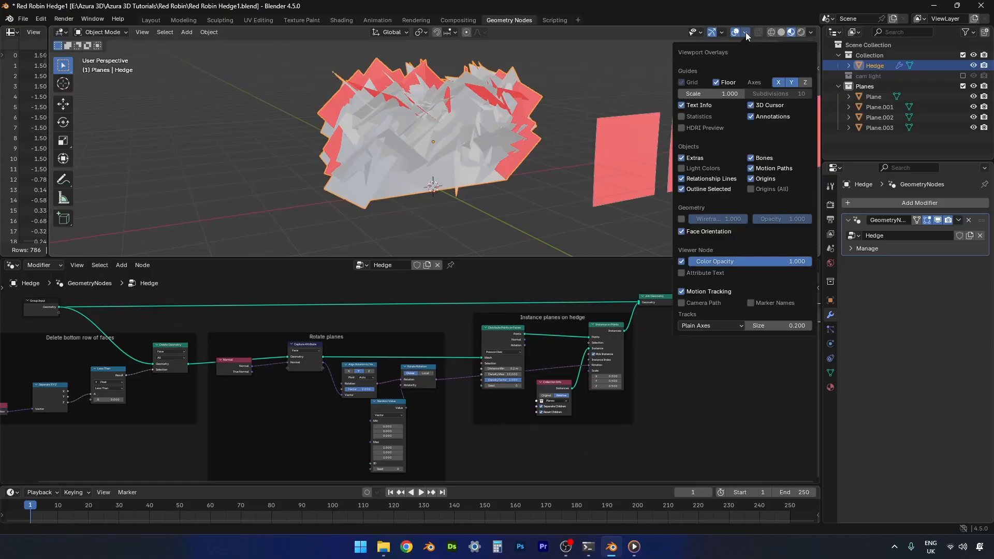
click(682, 231)
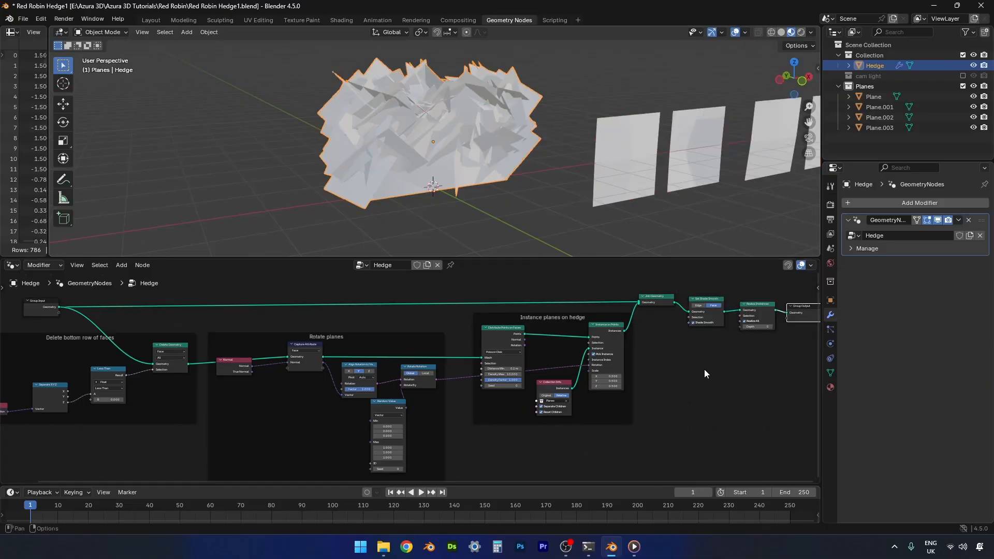
Try out different Max values on the Random Value node that rotates the planes
middle_drag(465, 188, 456, 164)
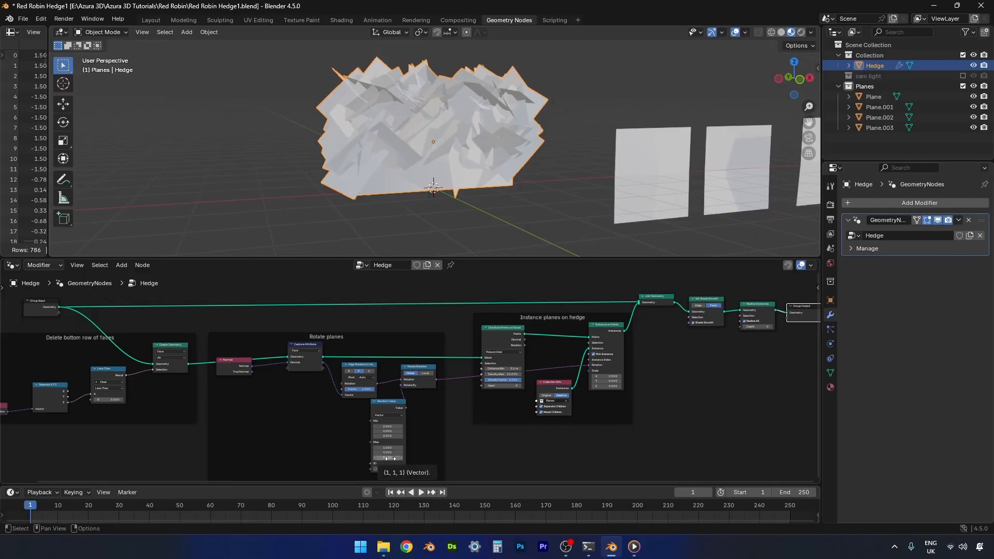
drag(393, 428, 397, 458)
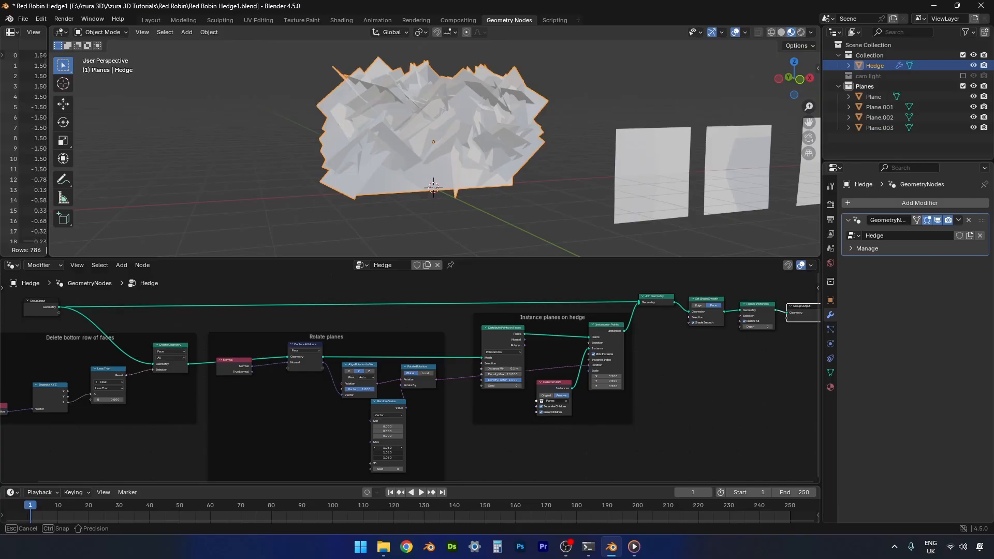
drag(396, 457, 394, 458)
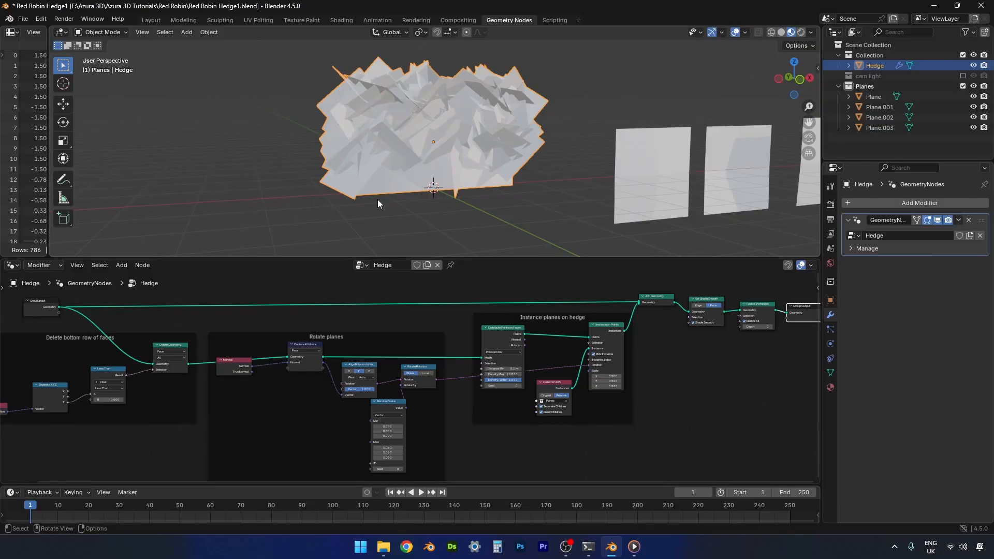
middle_drag(378, 200, 365, 172)
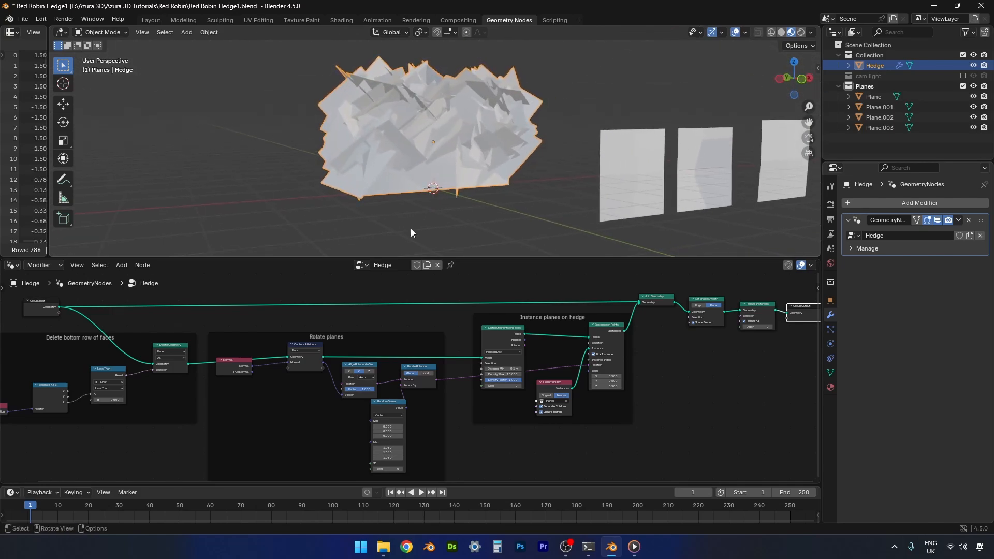
Test several larger Distance Min values on the Distribute Points on Faces node and settle on 0.2 m
click(520, 369)
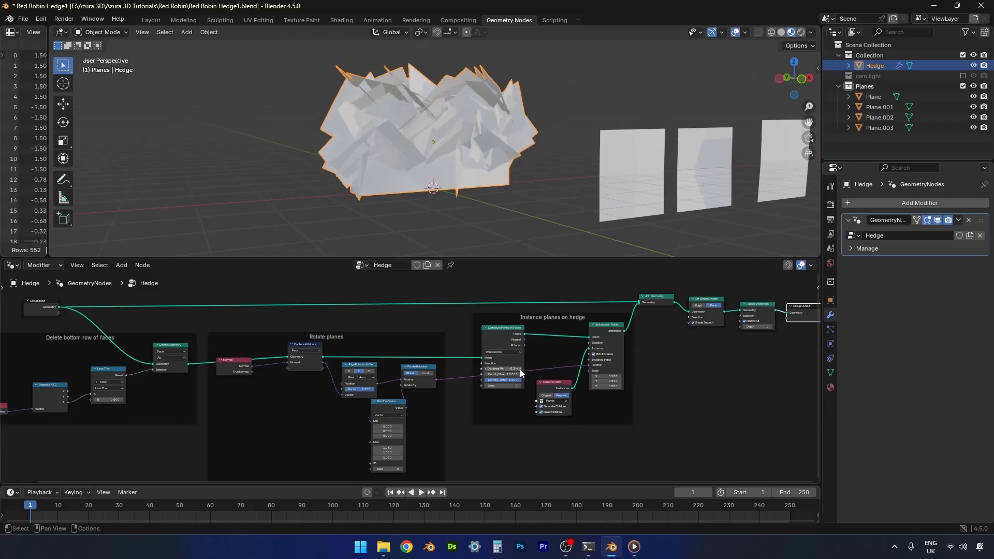
click(520, 369)
click(520, 369)
click(520, 369)
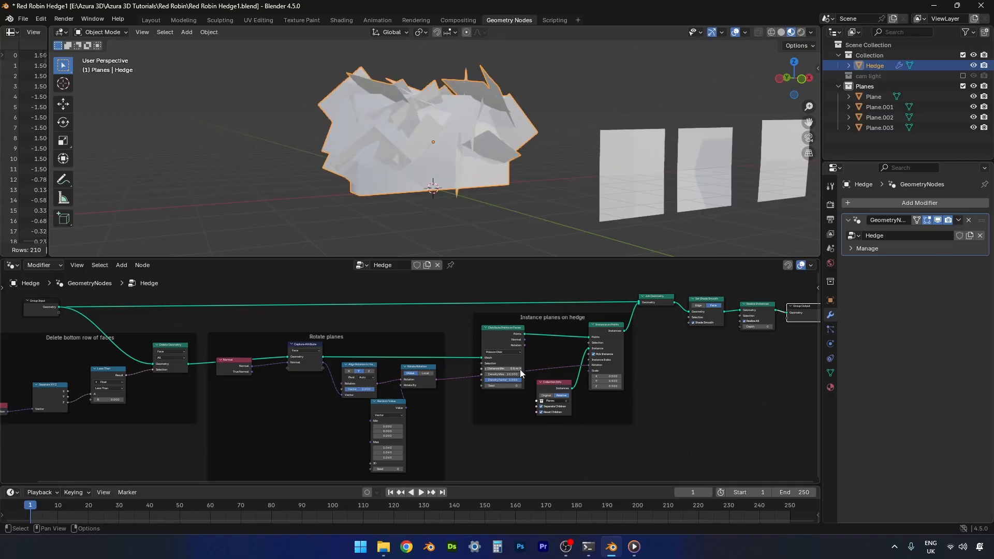
click(520, 368)
drag(520, 369, 486, 371)
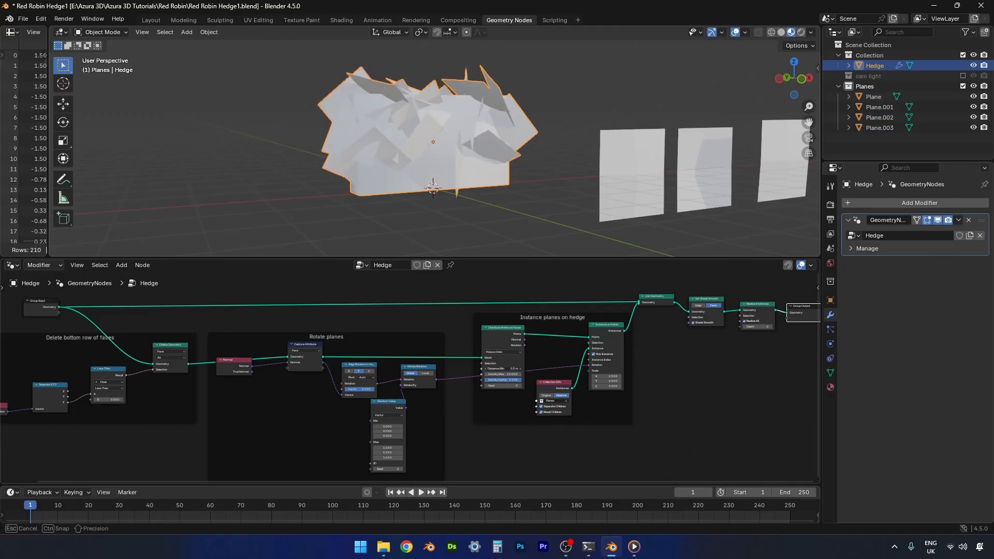
click(486, 371)
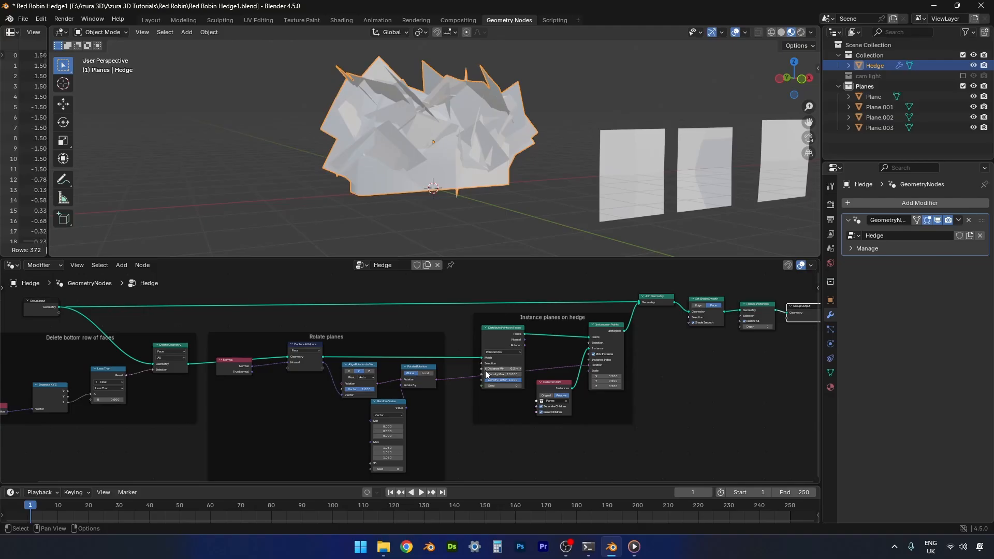
click(486, 371)
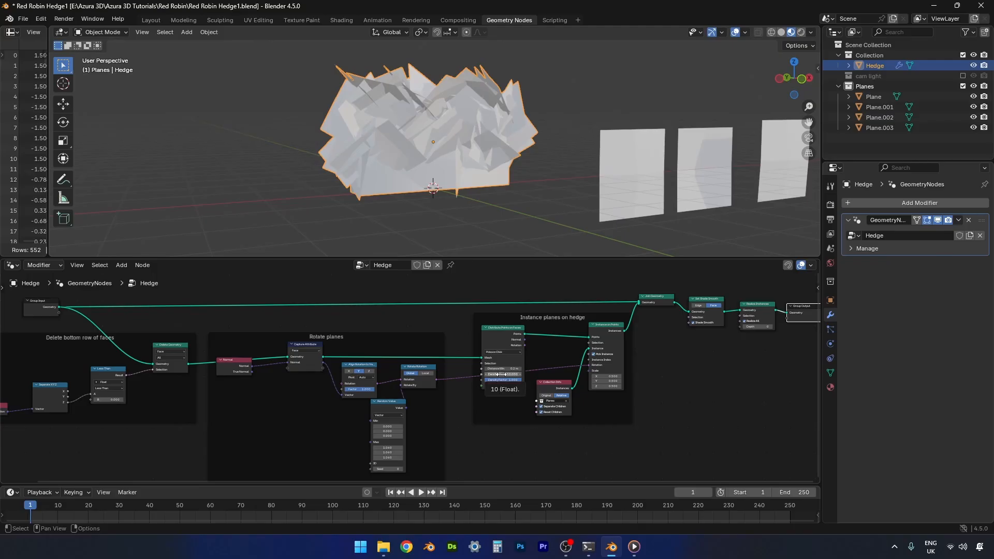
Try a lower Density Max on the Distribute Points on Faces node, restore it to 10, and set the Seed to 24
mouse_move(499, 375)
mouse_down()
mouse_move(484, 375)
mouse_move(492, 375)
mouse_up()
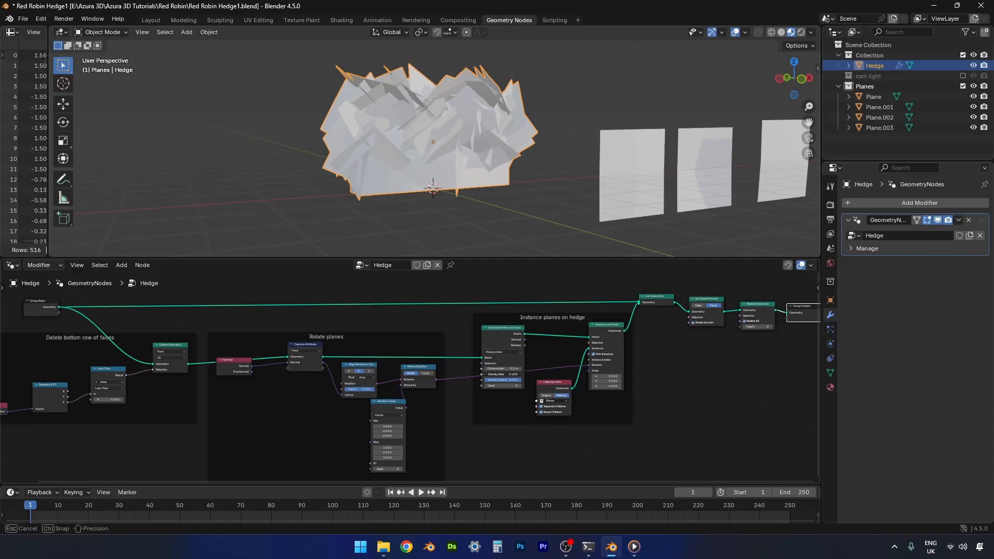
drag(503, 375, 523, 386)
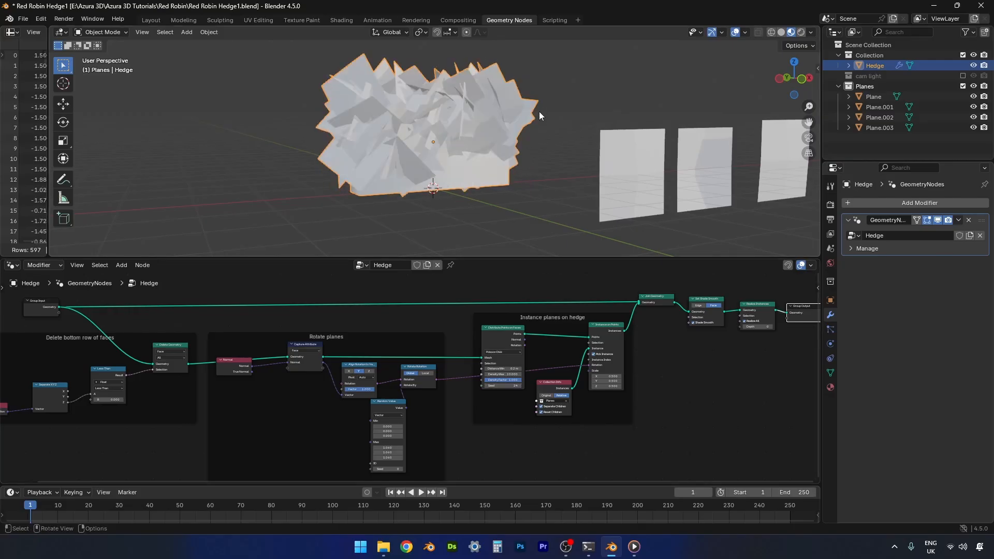
middle_drag(539, 111, 514, 157)
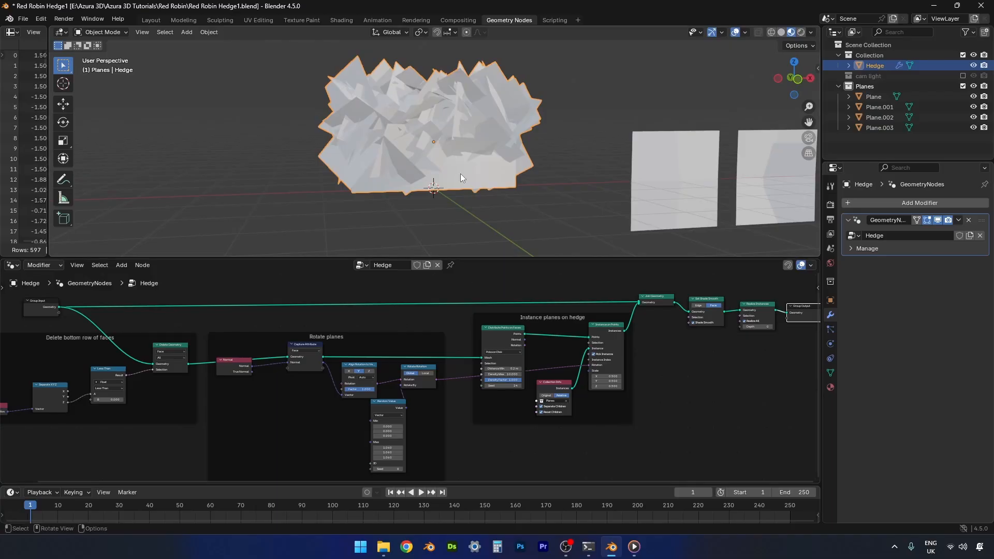
Move the selected lower edge loop of the hedge mesh down about 0.18 m along Z in Edit Mode, and return to Object Mode
key(Tab)
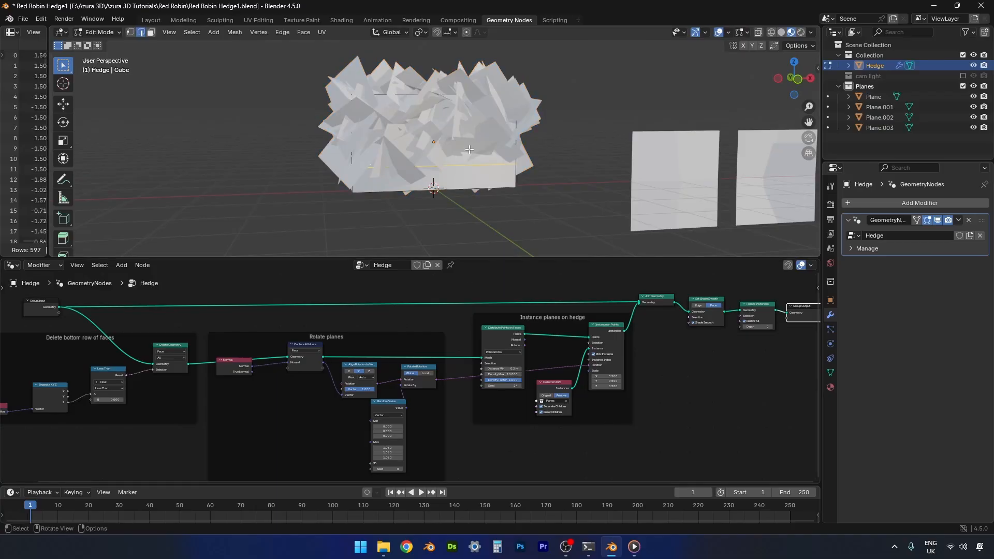
key(g)
key(z)
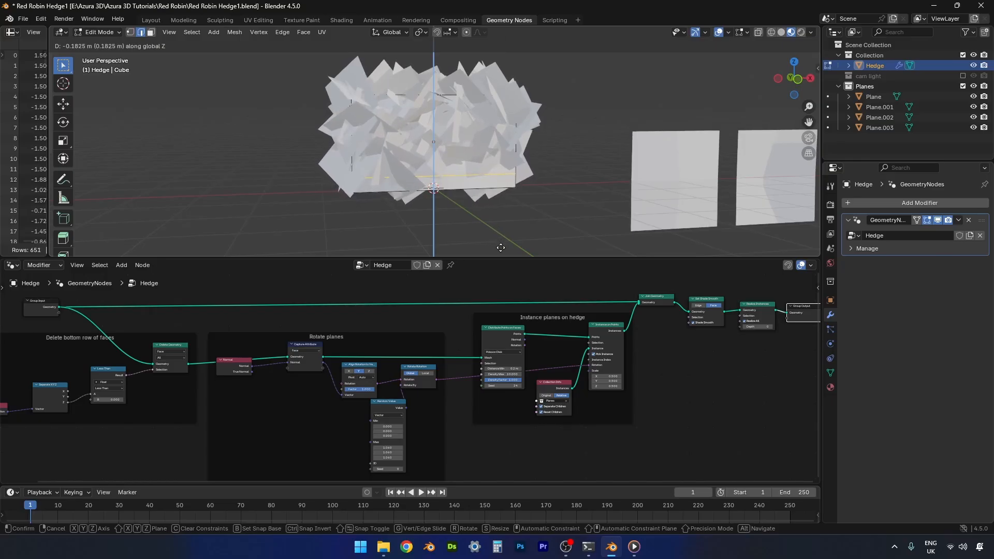
click(499, 240)
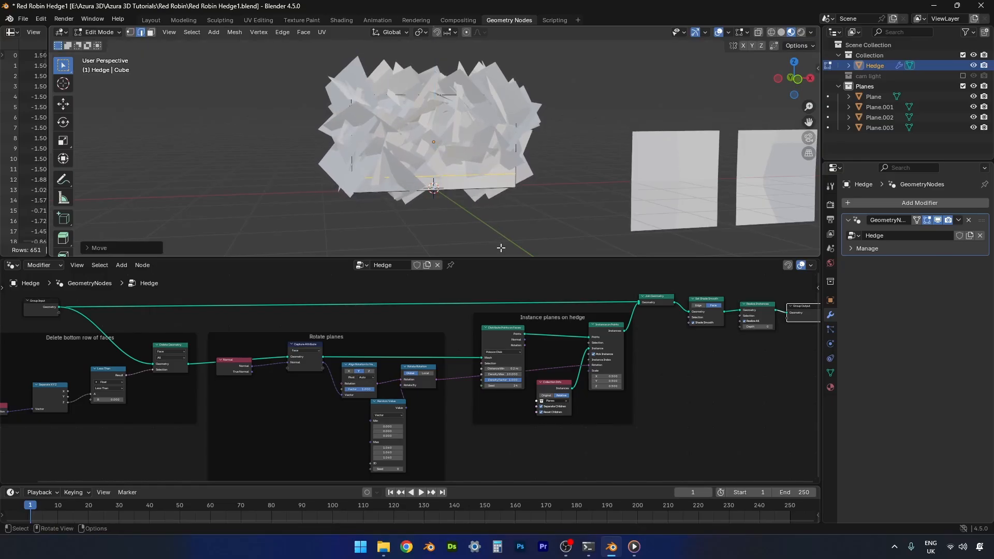
key(Tab)
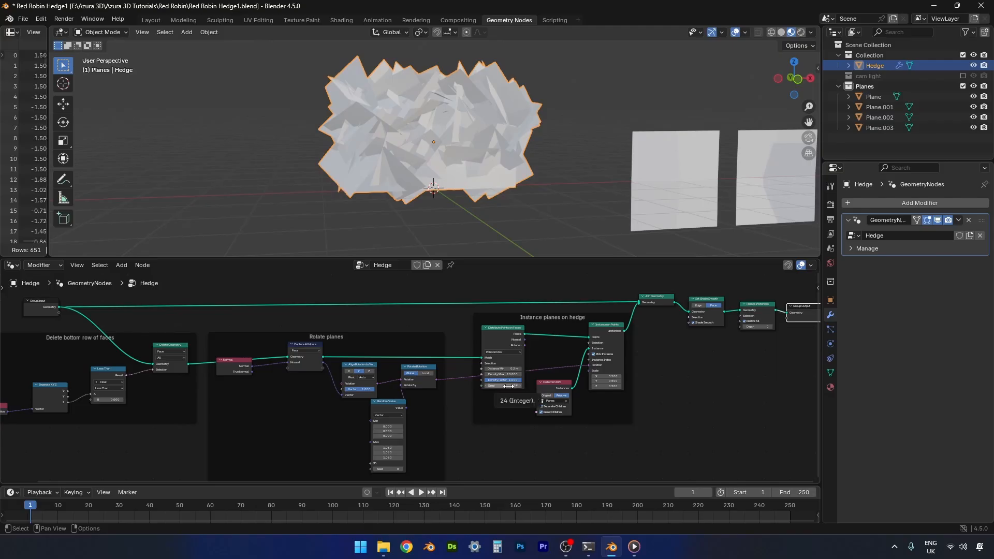
Choose a different Seed on the Distribute Points on Faces node and check the hedge from another angle
drag(505, 386, 498, 386)
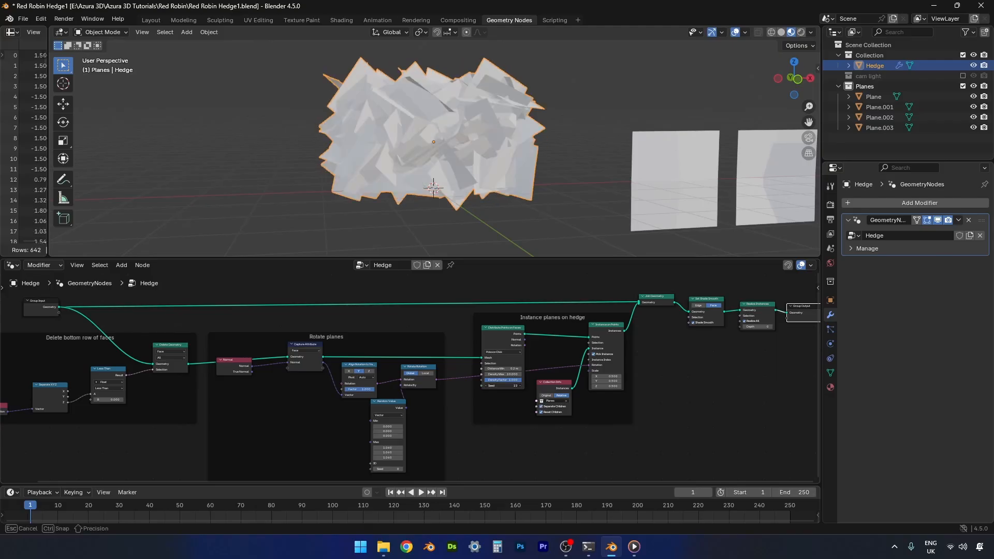
middle_drag(547, 228, 568, 187)
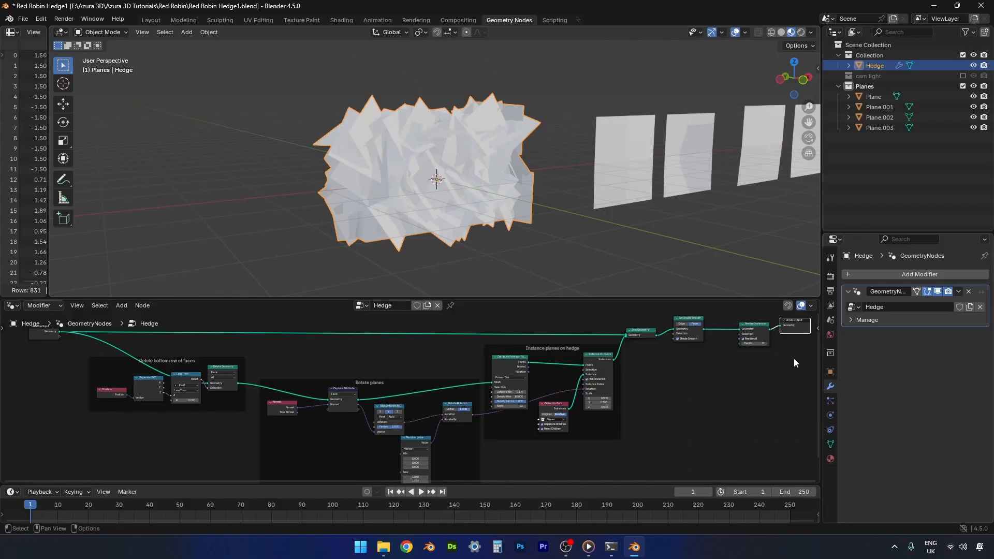
Create a new material on the hedge and name it Hedge Base
click(831, 458)
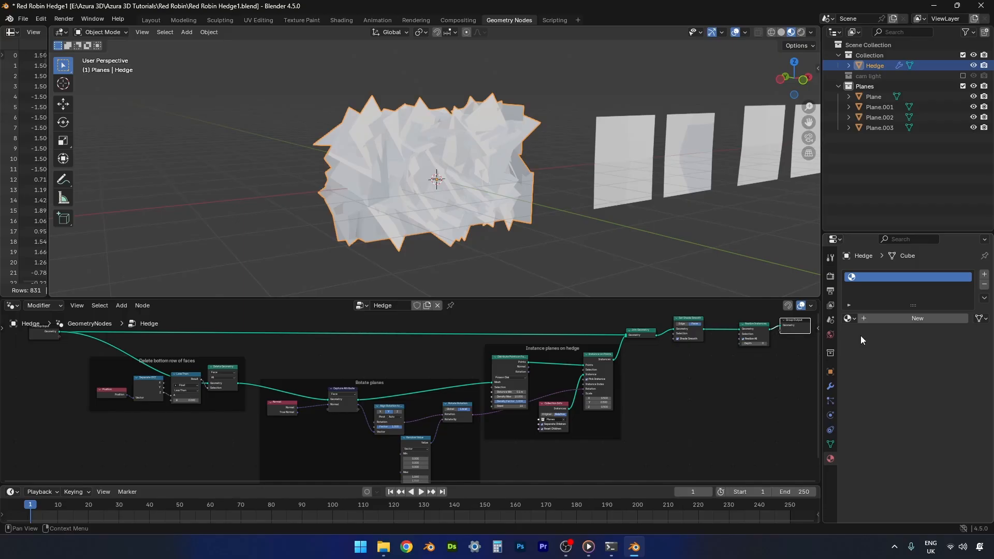
click(862, 320)
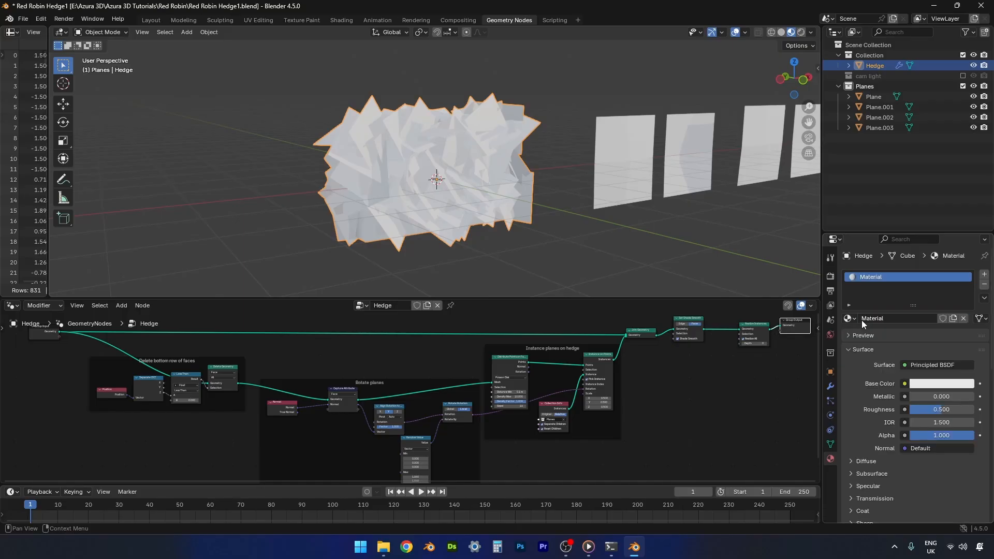
double_click(870, 319)
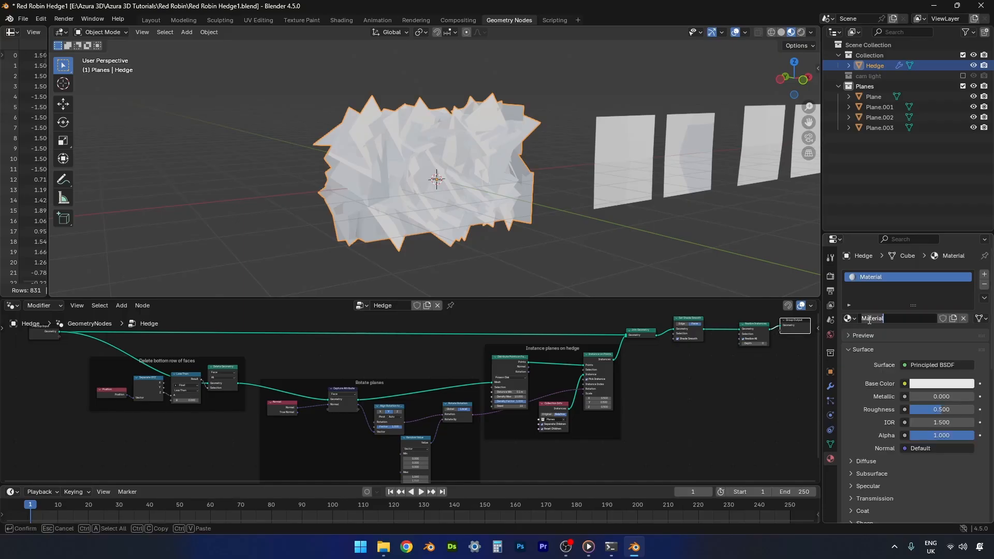
text(Hedge Base)
key(Return)
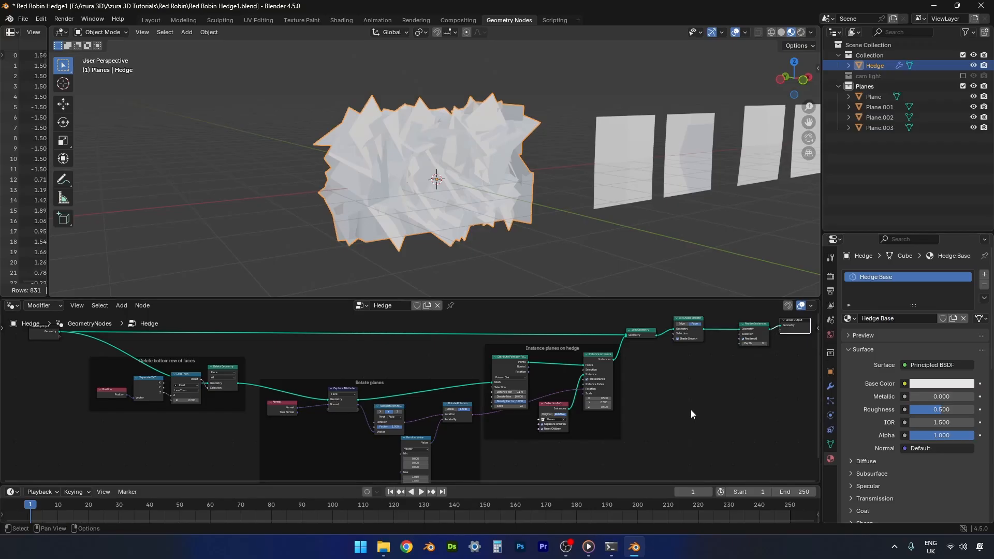
click(670, 393)
key(space)
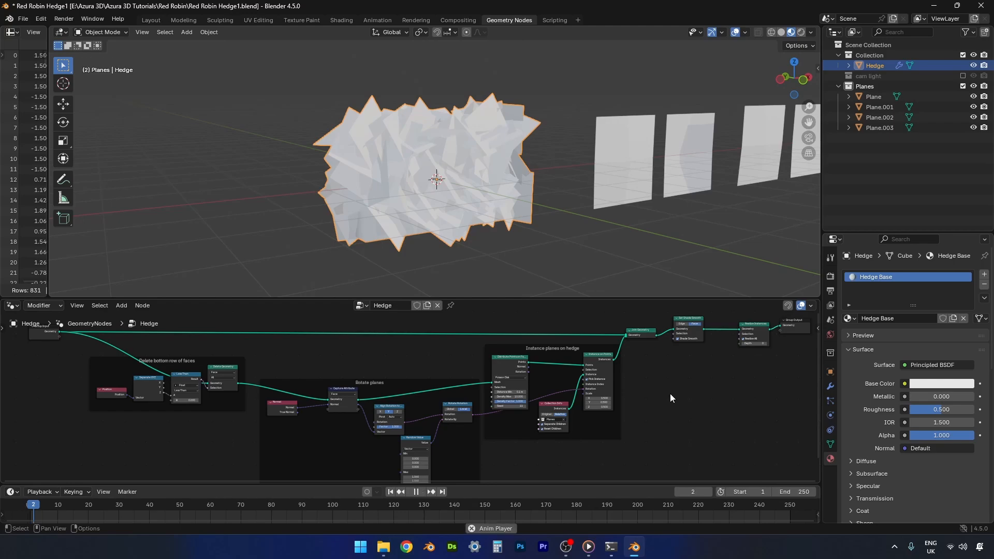
key(space)
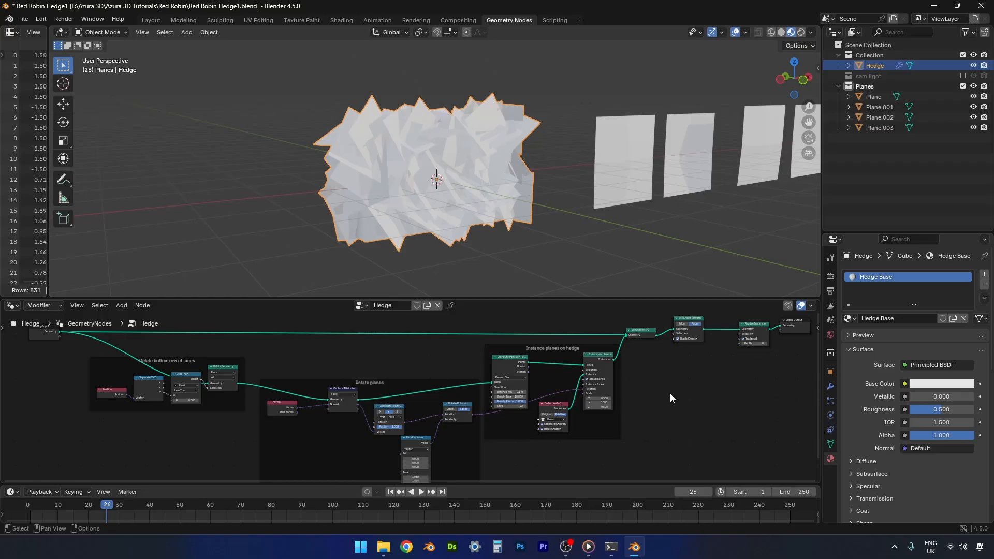
Insert a Set Material node on the link between Group Input and Join Geometry and assign it the Hedge Base material
key(shift+a)
mouse_move(670, 394)
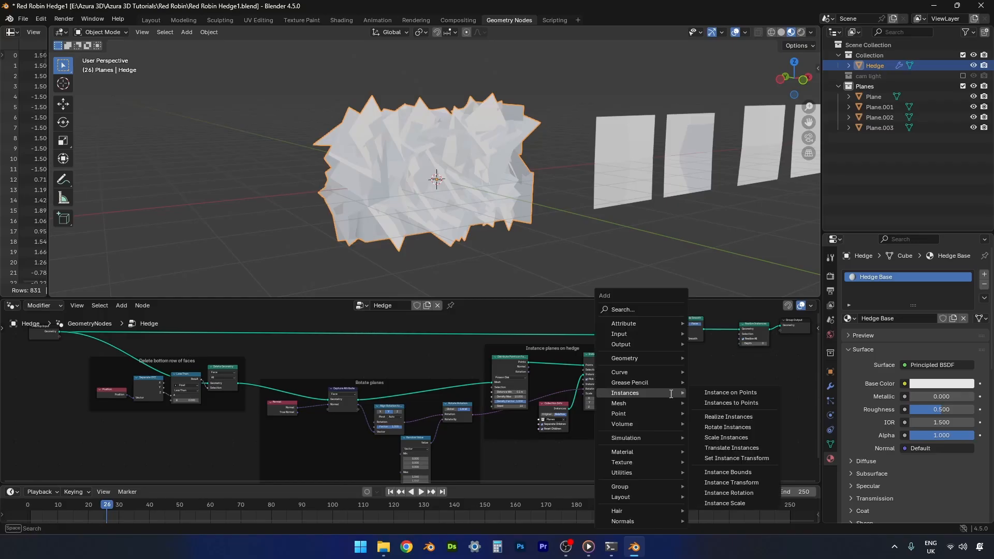
text(set)
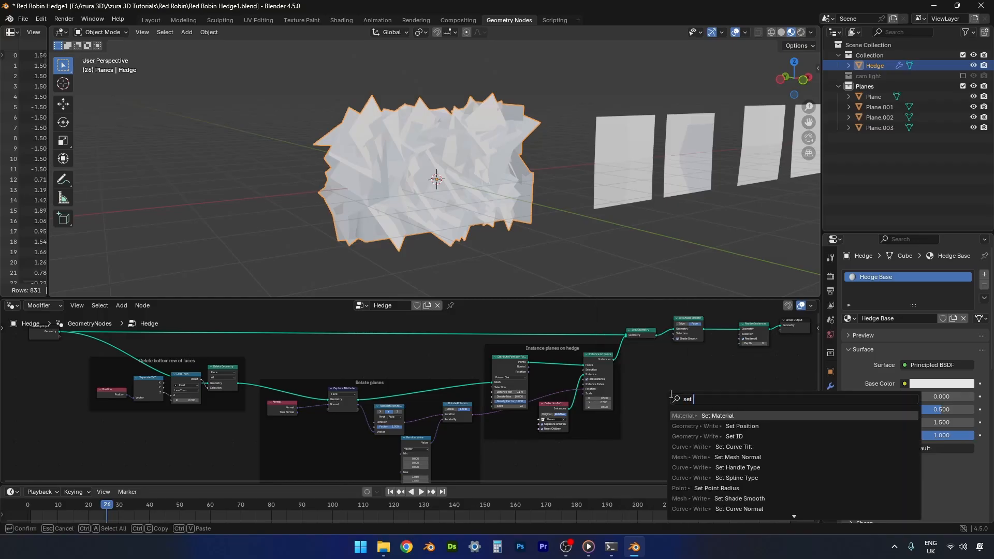
key(Return)
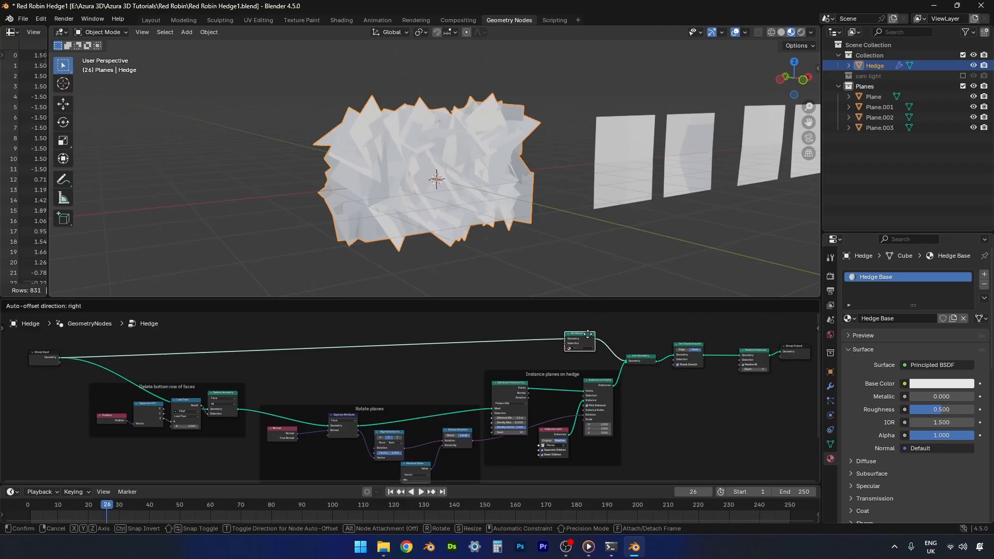
click(592, 365)
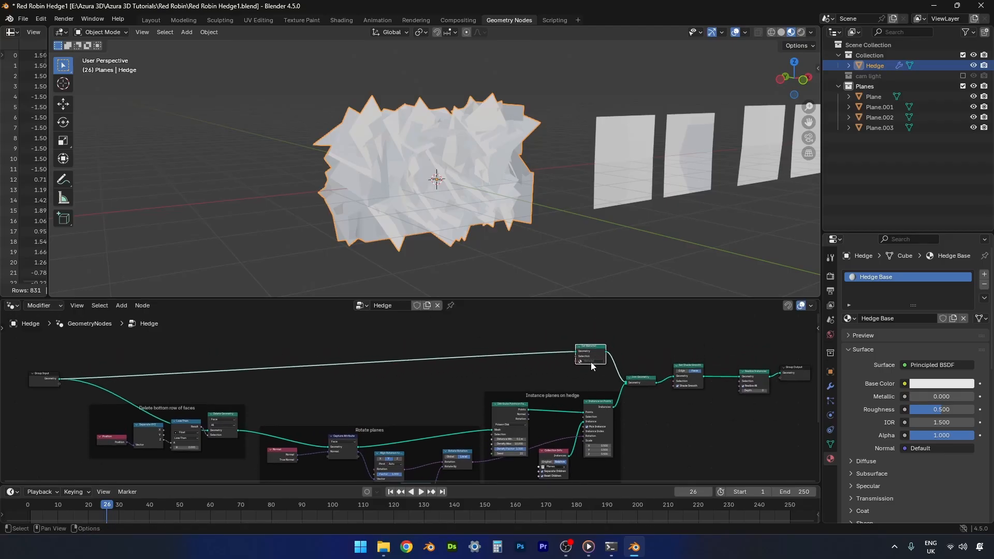
click(591, 361)
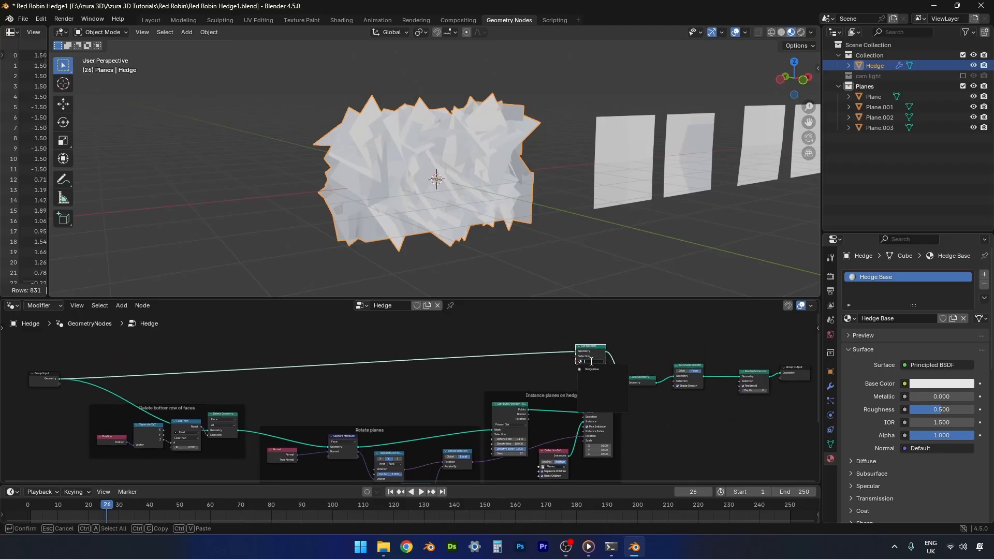
click(591, 369)
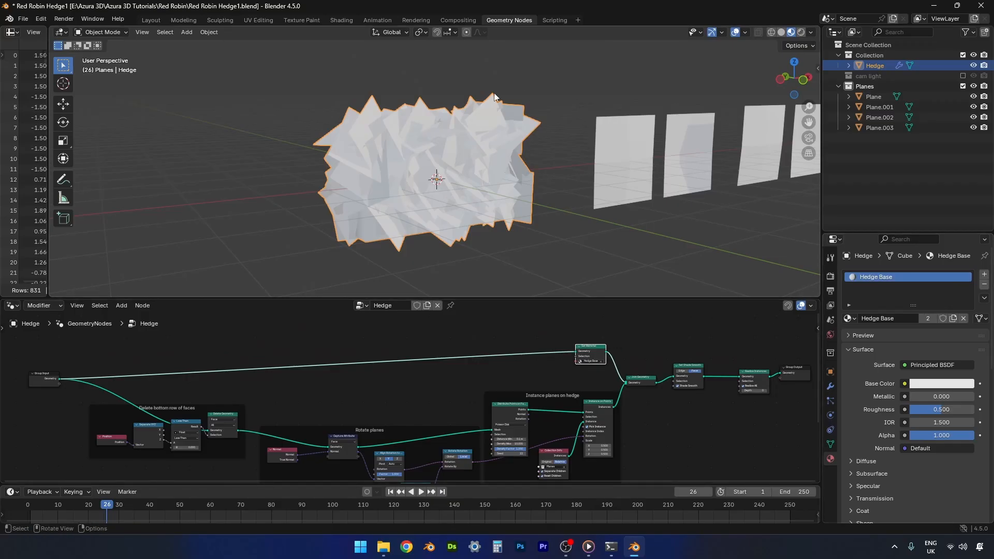
Switch to the Shading workspace and add an Image Texture node feeding its Color into the Principled BSDF Base Color
click(342, 21)
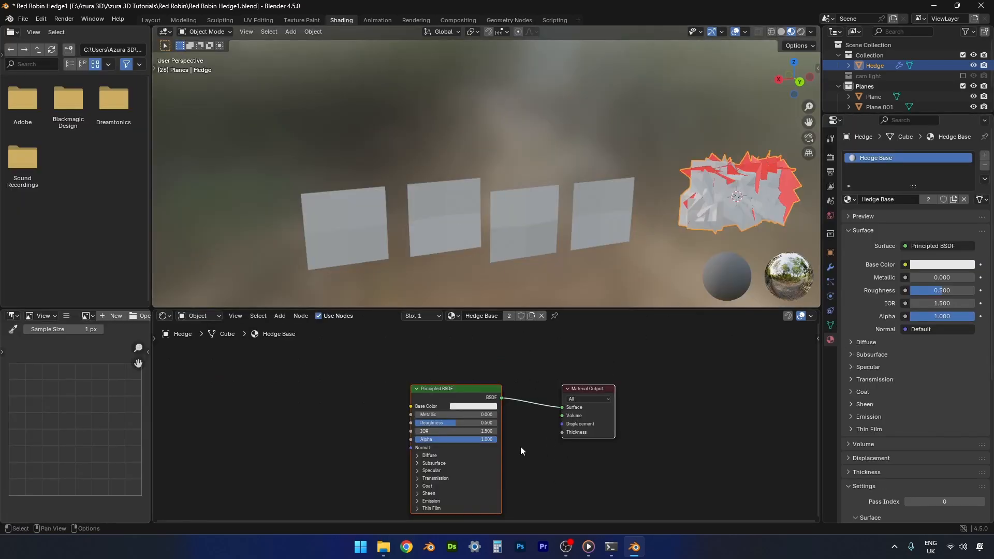
drag(411, 405, 353, 382)
text(image)
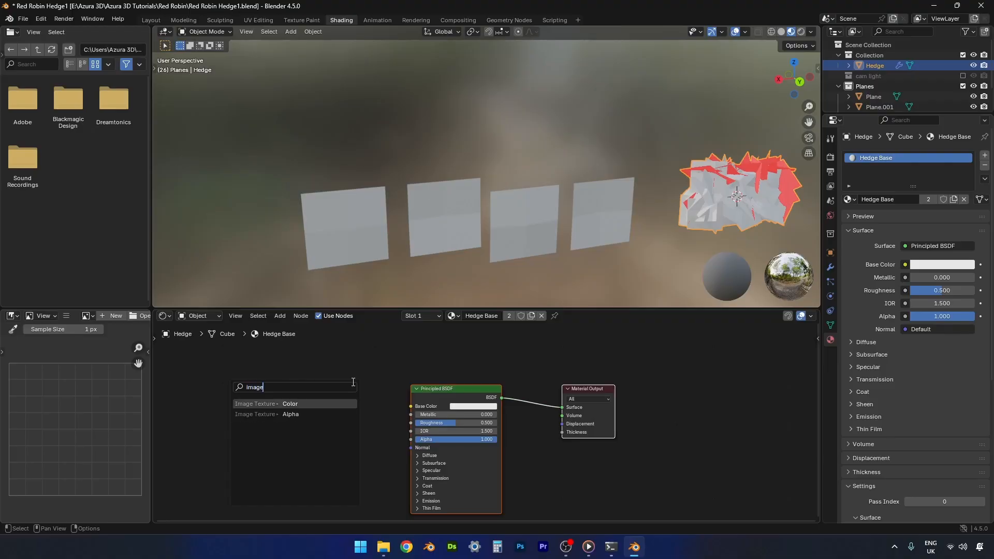
click(297, 401)
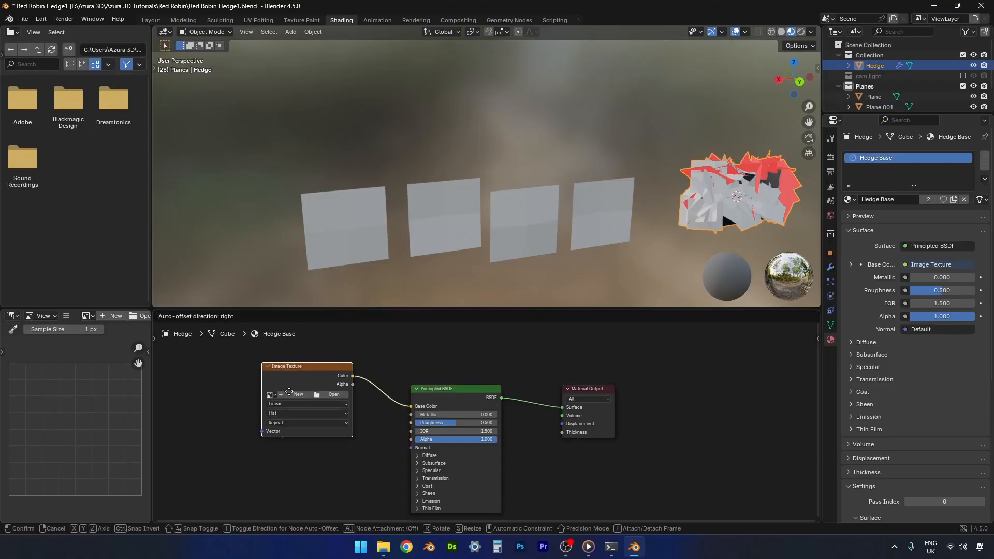
click(288, 393)
Generate a new 1024 px Color Grid image named color grid in the Image Texture node
click(281, 396)
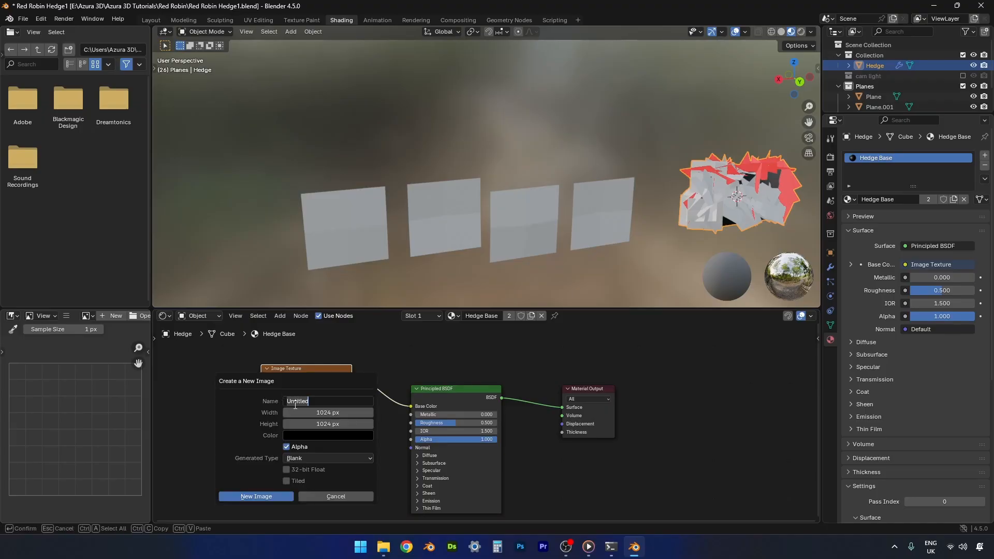
text(color grid)
key(Return)
click(306, 458)
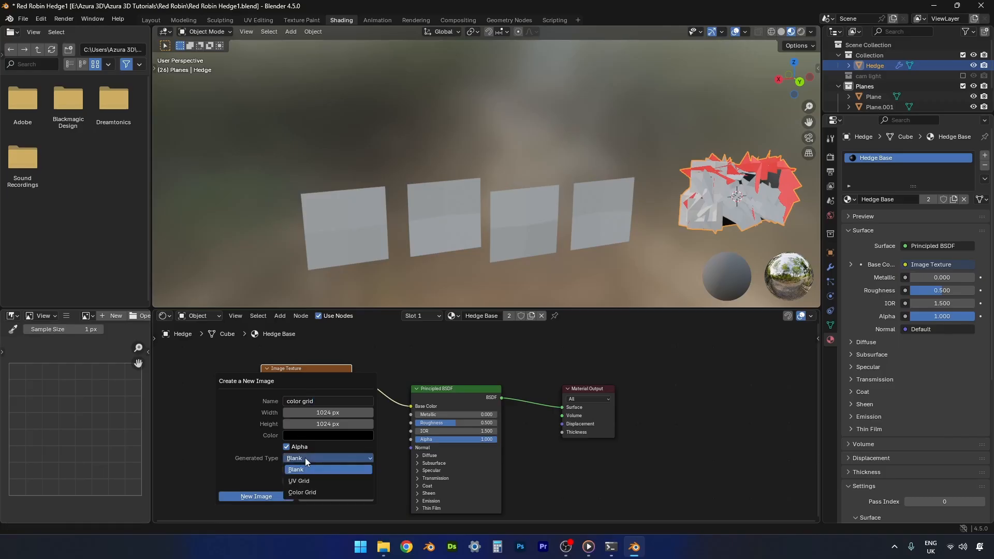
click(306, 491)
click(261, 498)
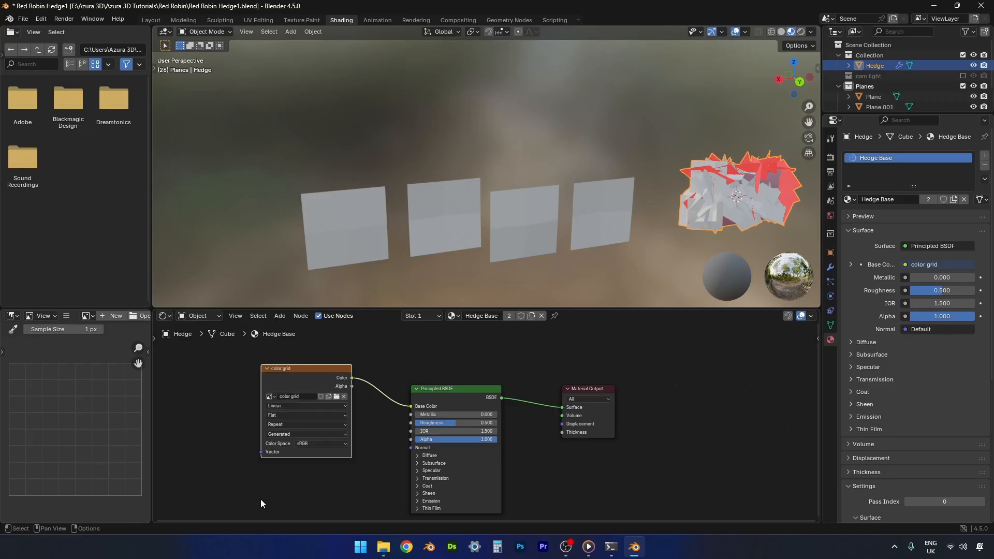
Add a second material slot to the hedge, assign Hedge Base to it, and make that material a single-user copy
middle_drag(651, 214, 415, 196)
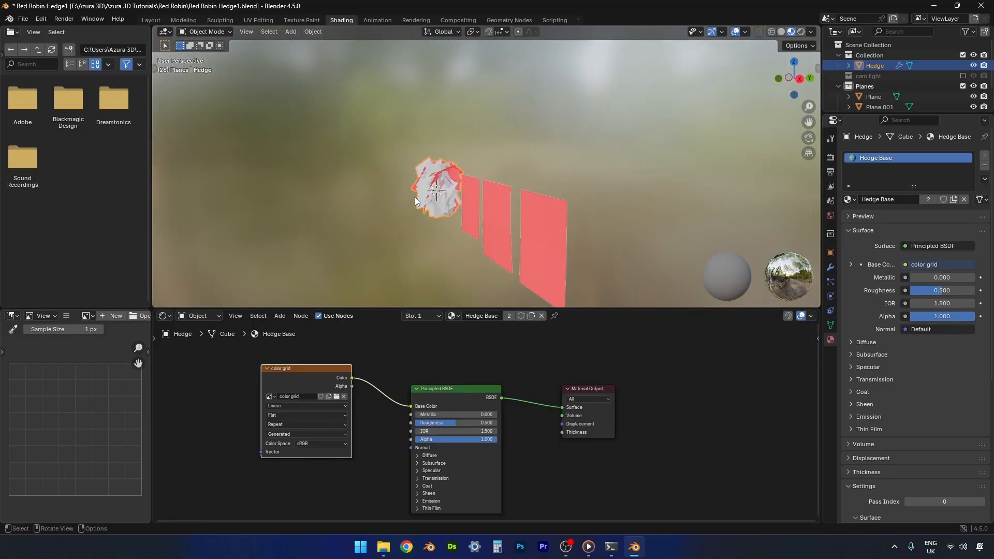
scroll(417, 201, up, 5)
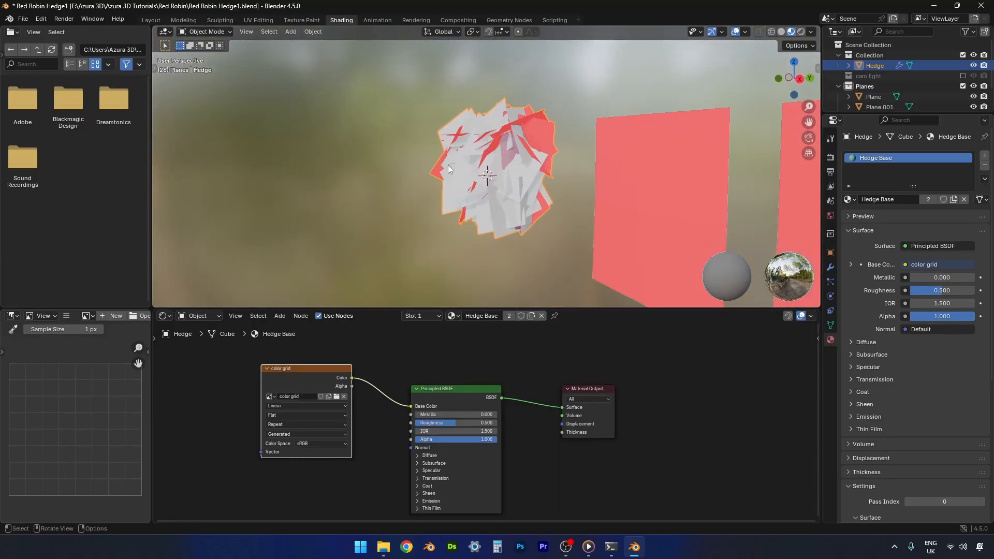
middle_drag(449, 165, 572, 203)
scroll(576, 211, down, 1)
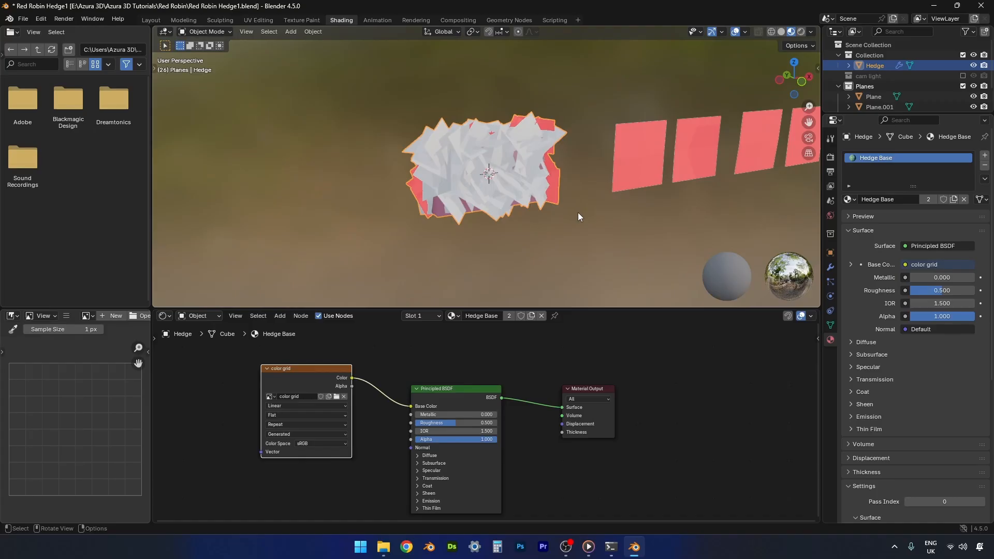
click(985, 156)
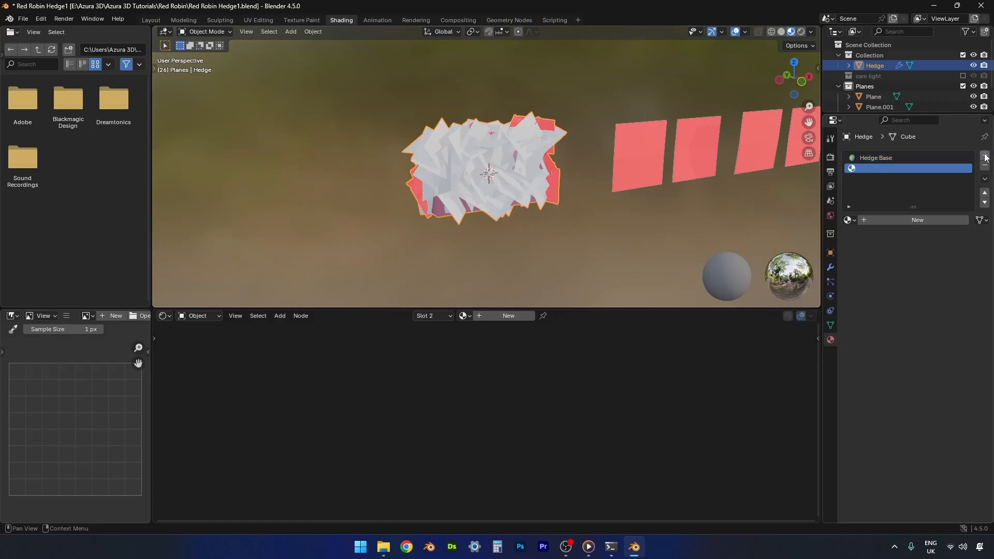
click(851, 219)
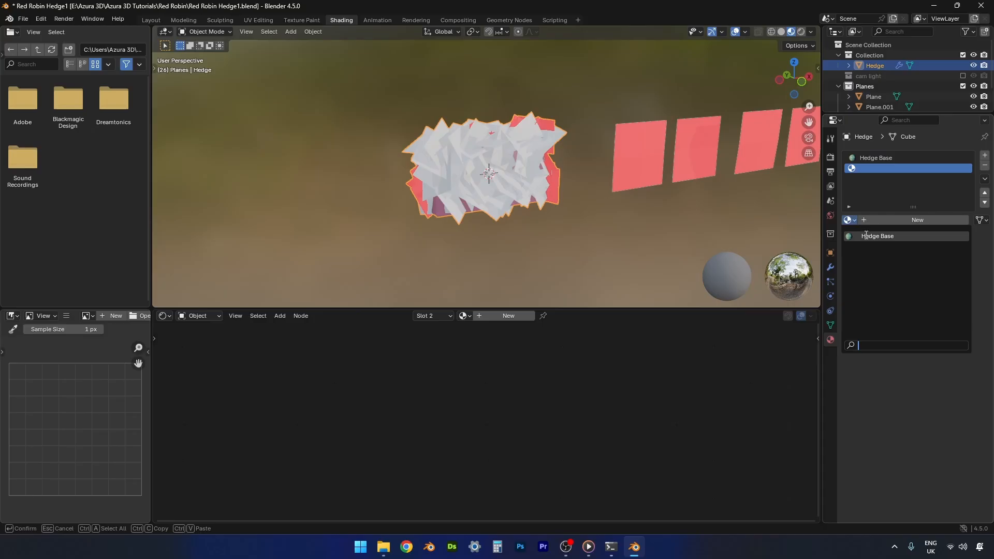
click(865, 236)
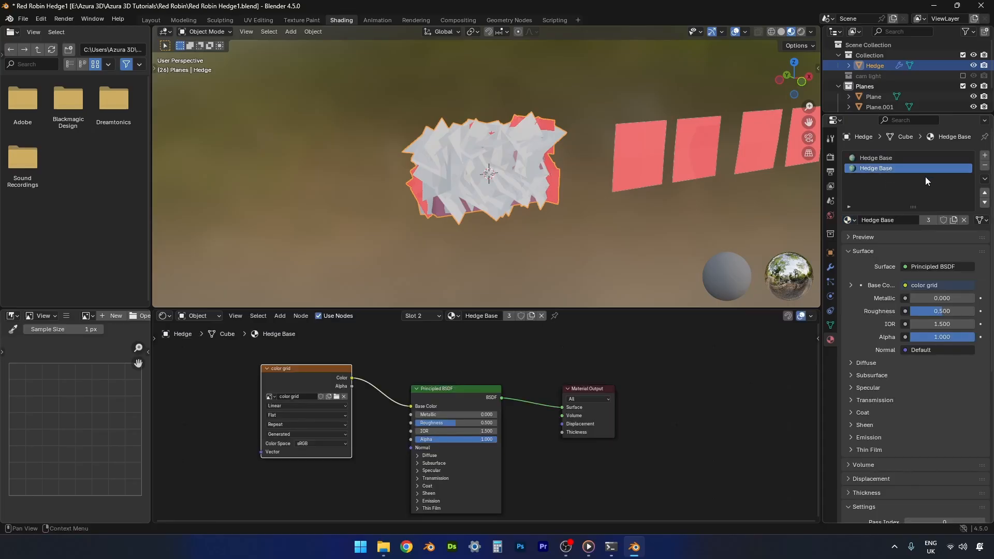
click(926, 220)
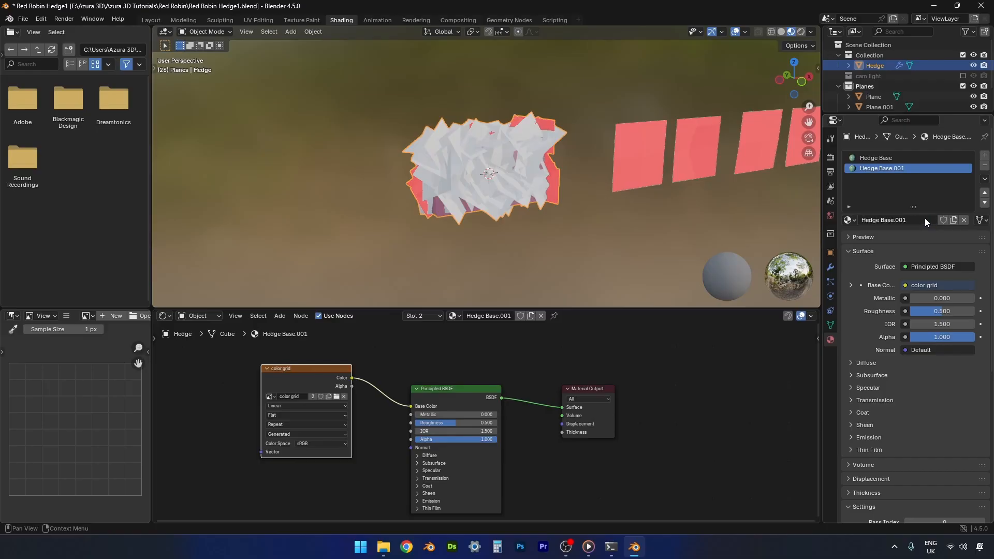
Rename the copied material in the second slot to Hedge Planes
double_click(887, 169)
click(911, 169)
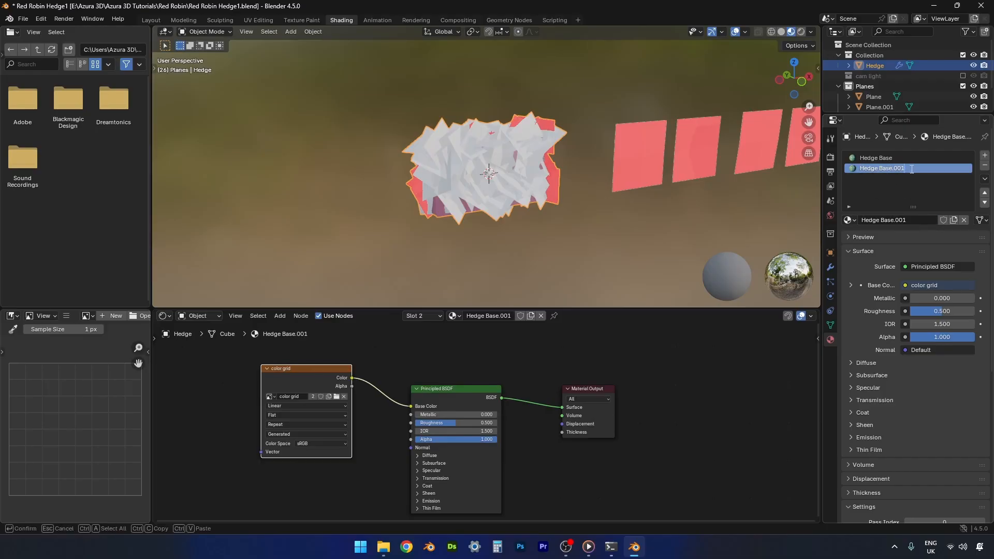
key(BackSpace)
key(BackSpace)
key(BackSpace)
key(BackSpace)
key(BackSpace)
key(BackSpace)
key(BackSpace)
key(BackSpace)
key(BackSpace)
text(Planes)
key(Return)
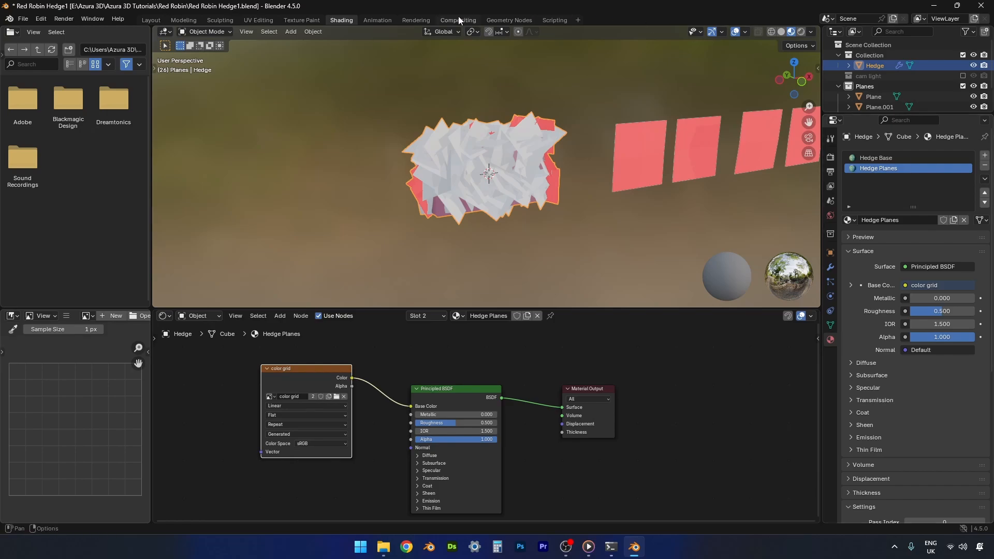
Switch to the Geometry Nodes workspace and move Join Geometry and the nodes after it away from Instance on Points to make room
click(503, 20)
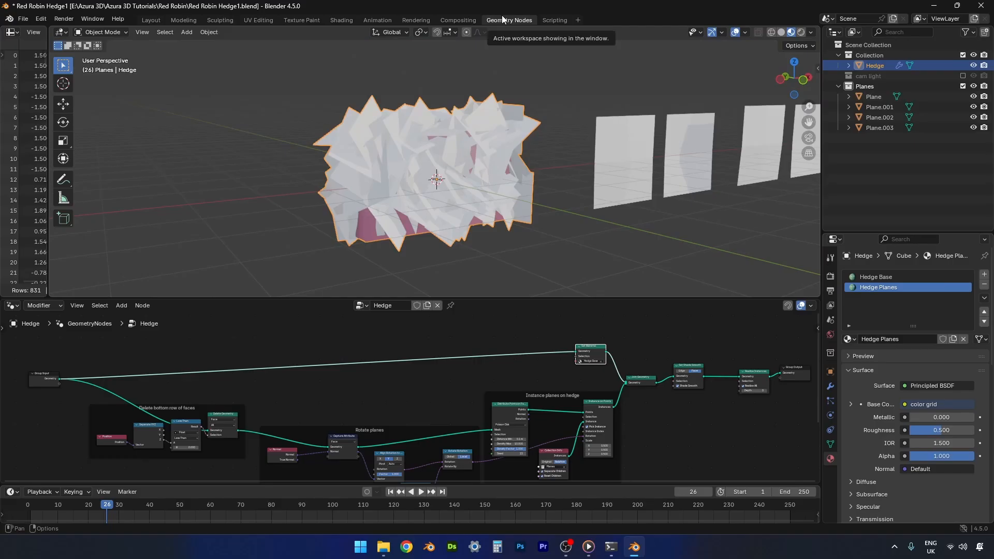
middle_drag(673, 443, 653, 408)
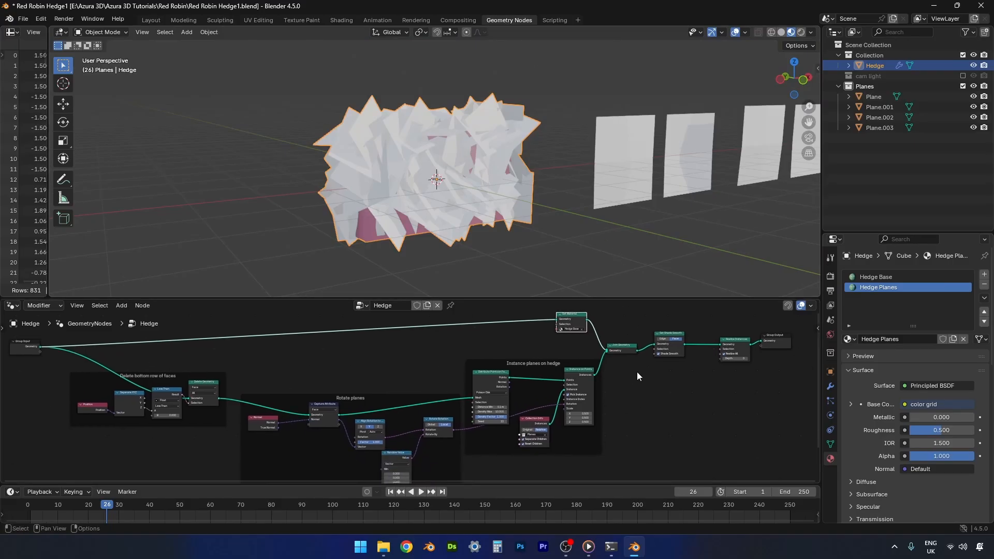
drag(624, 369, 772, 336)
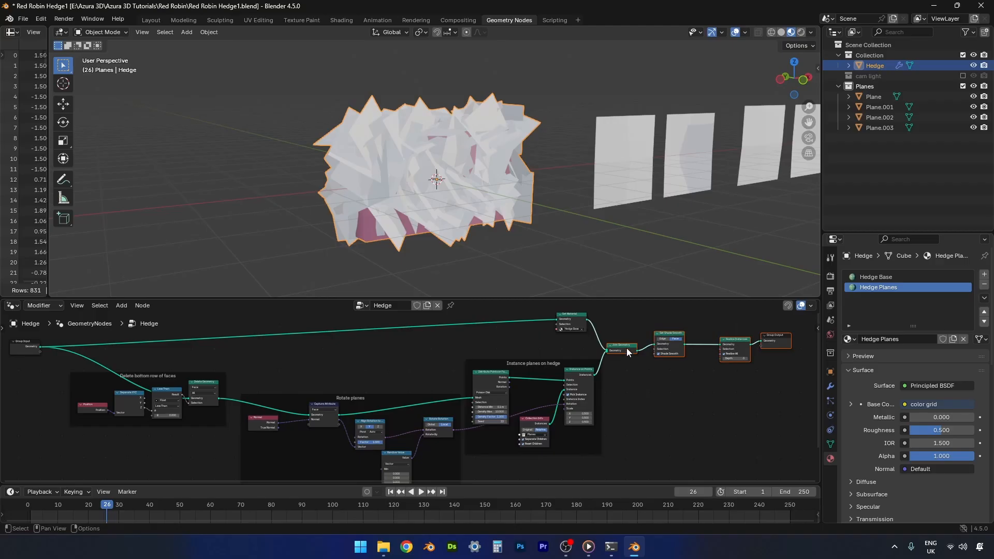
drag(627, 349, 699, 346)
click(655, 391)
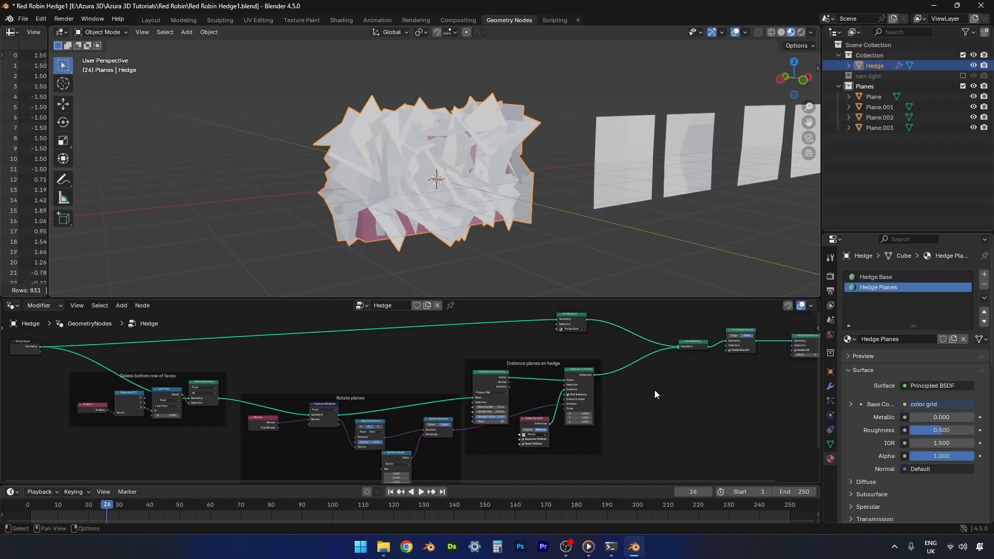
Insert a Set Material node between Instance on Points and Join Geometry and assign it the Hedge Planes material
key(shift+a)
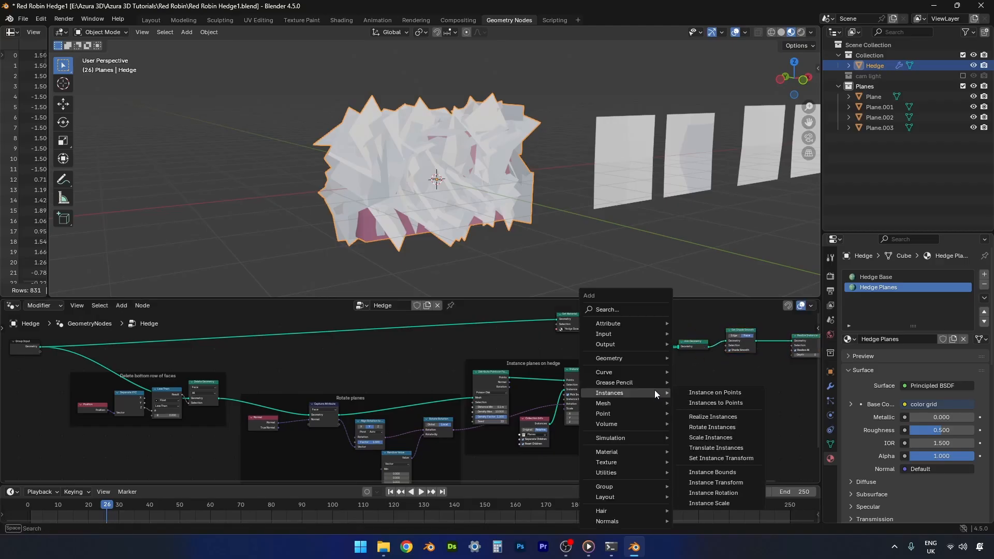
text(set)
key(Return)
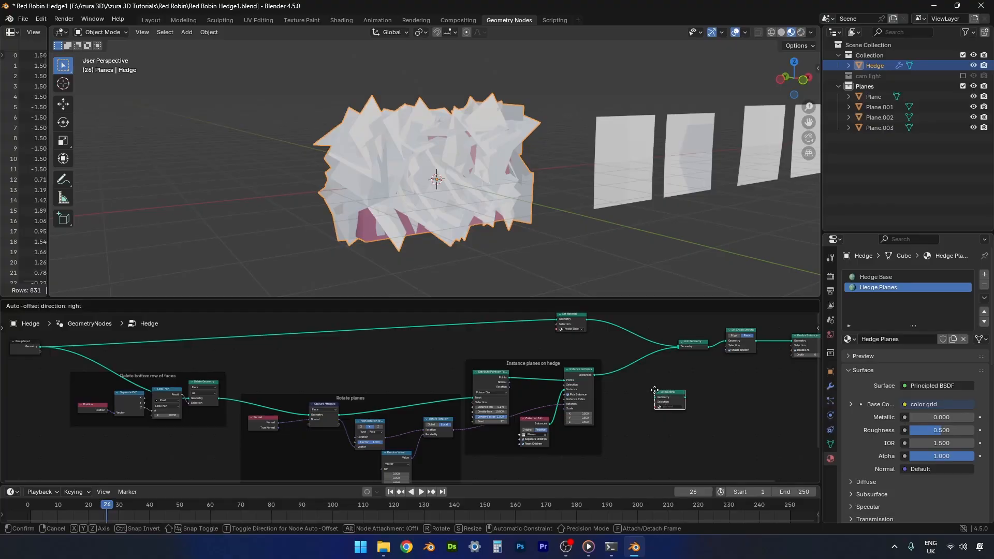
click(625, 379)
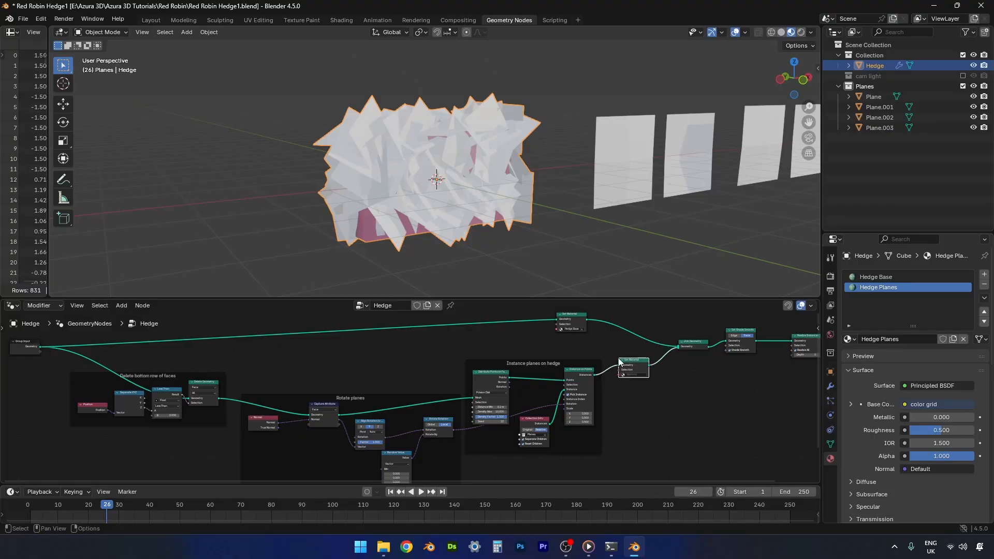
click(625, 375)
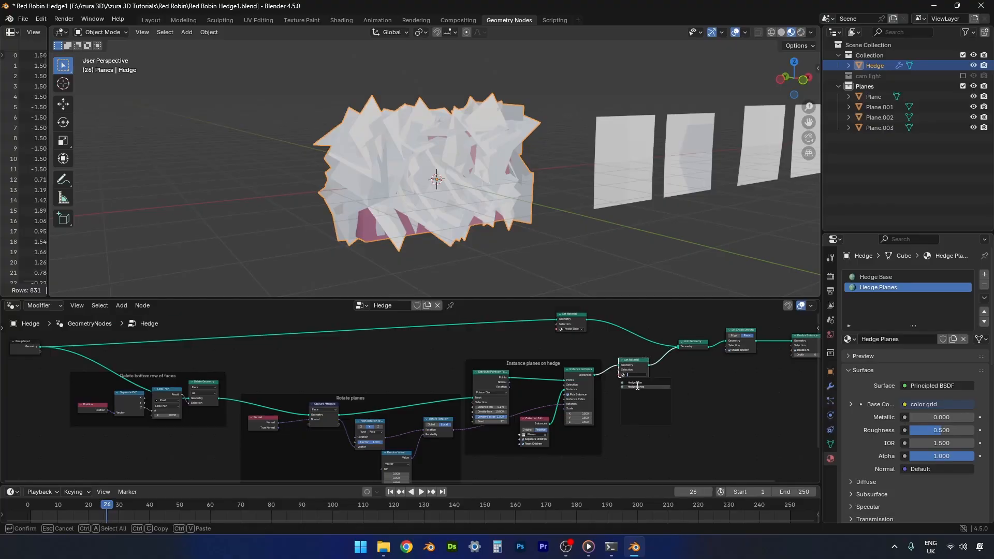
click(636, 386)
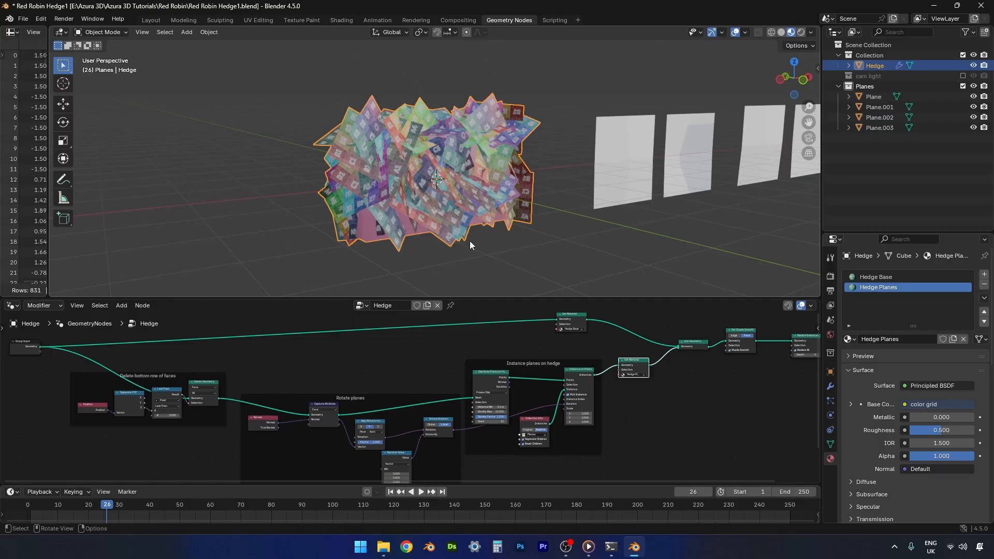
Cut the link from the Hedge Planes Set Material node to Join Geometry so only the base block is output
middle_drag(470, 240, 479, 228)
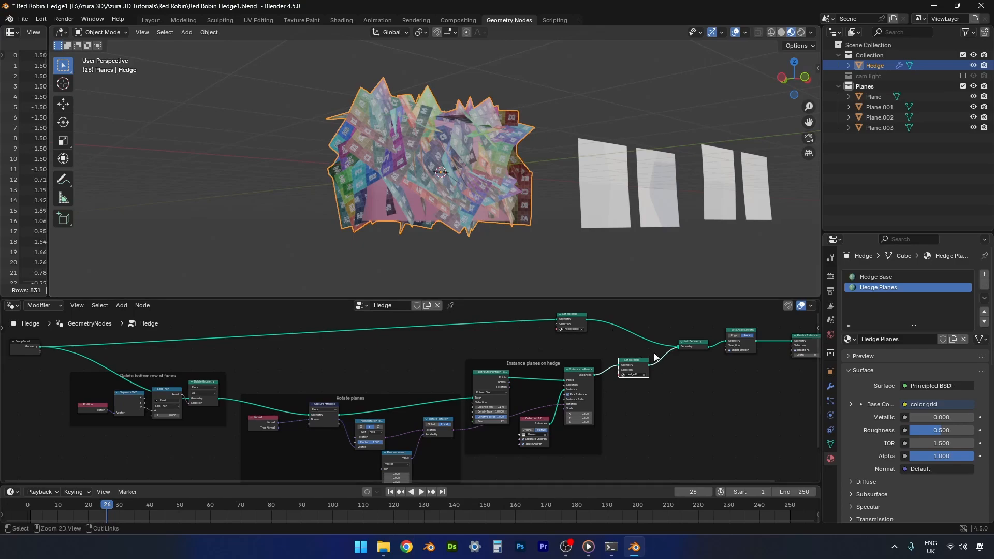
ctrl+right_drag(655, 357, 668, 372)
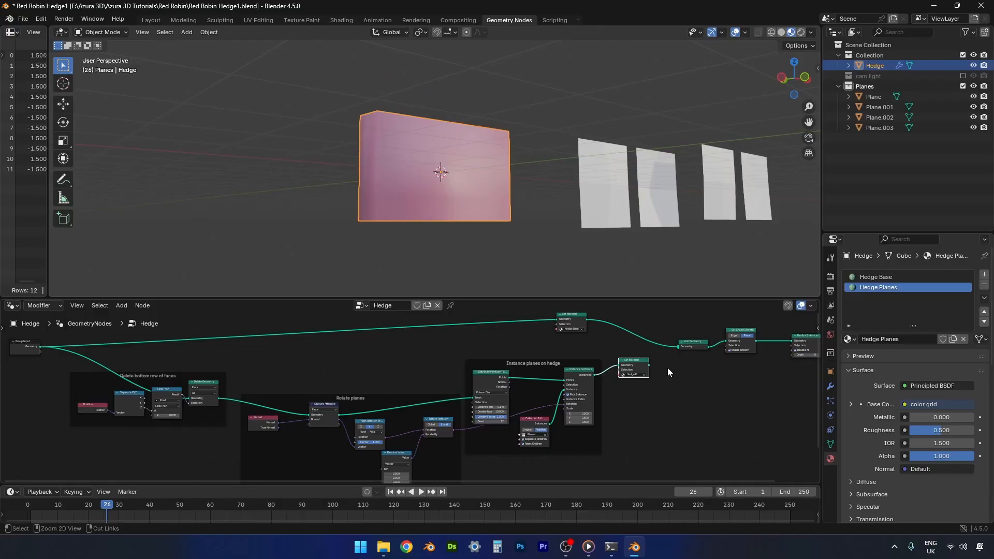
mouse_move(441, 179)
middle_down()
mouse_move(425, 160)
mouse_move(421, 173)
middle_up()
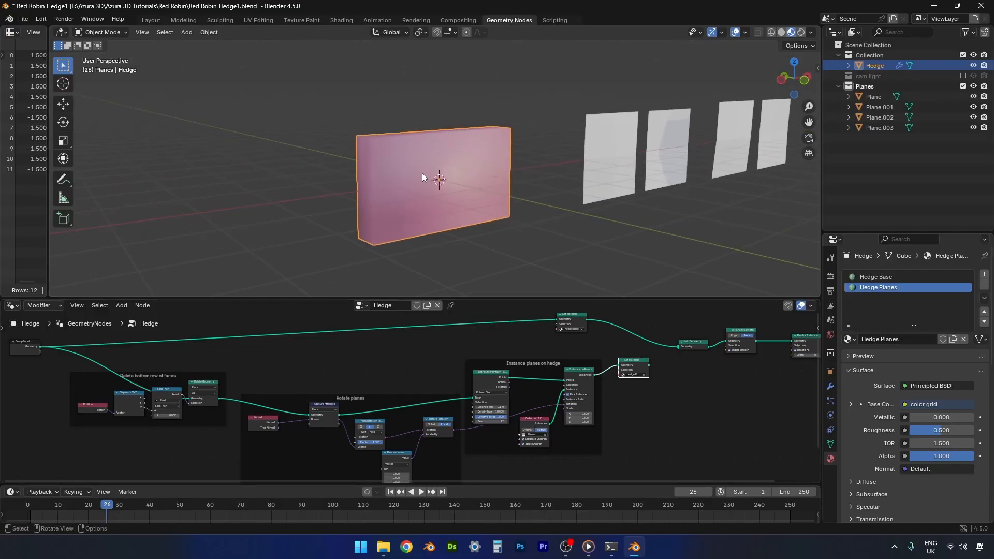
Switch to the UV Editing workspace and deselect everything on the hedge base mesh
click(256, 21)
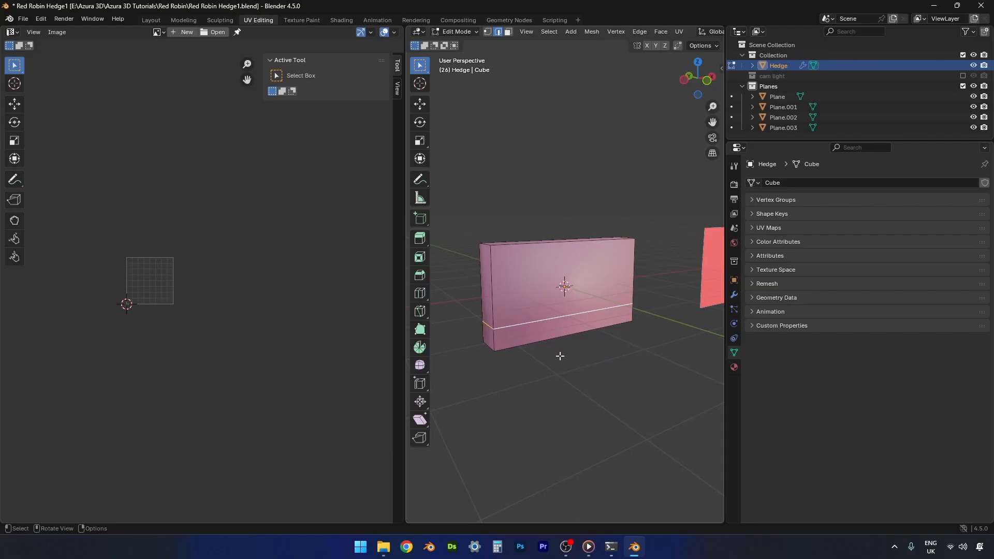
key(a)
key(a)
key(a)
key(alt+a)
middle_drag(536, 343, 541, 354)
scroll(542, 354, up, 1)
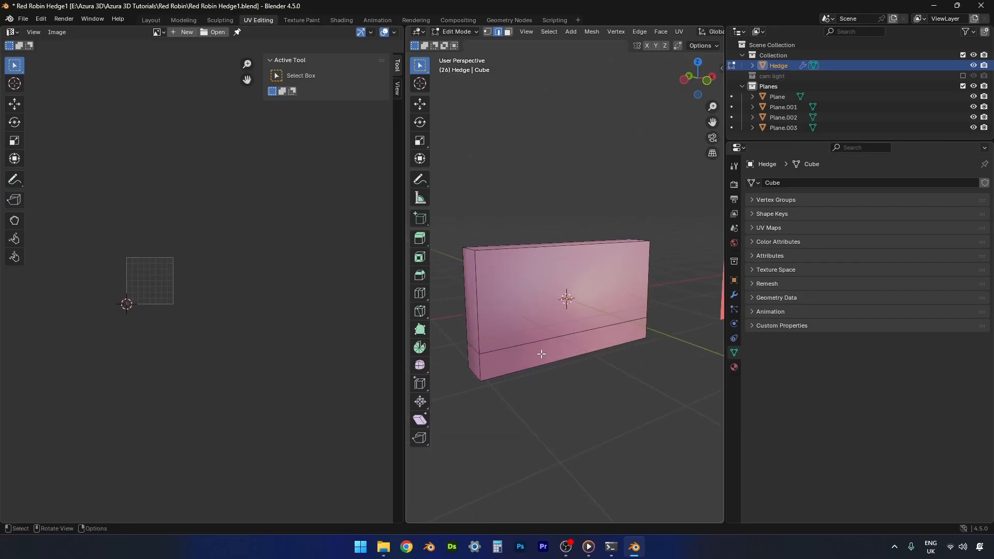
Mark seams on the vertical corner edges of the block's long front side and around its top face
click(480, 366)
shift+click(481, 328)
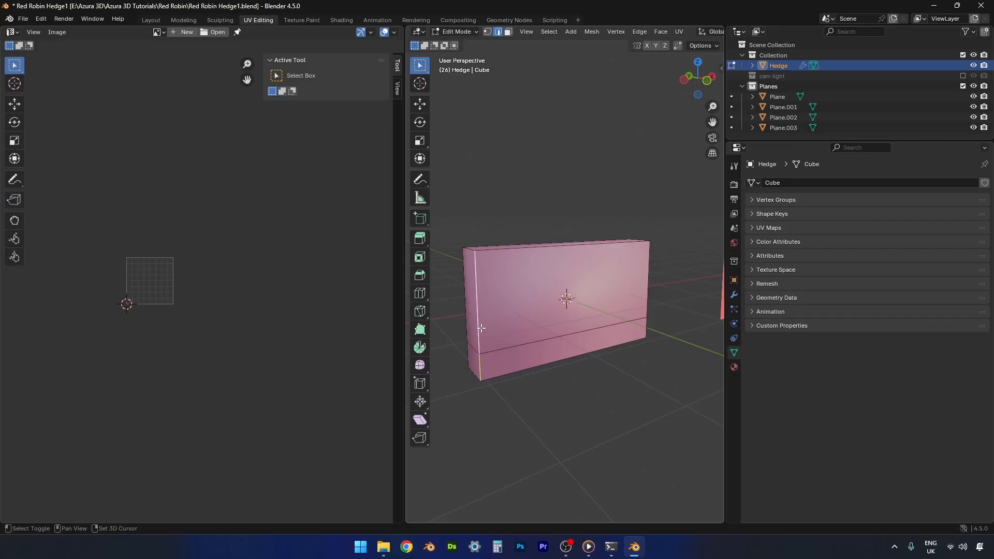
shift+click(593, 263)
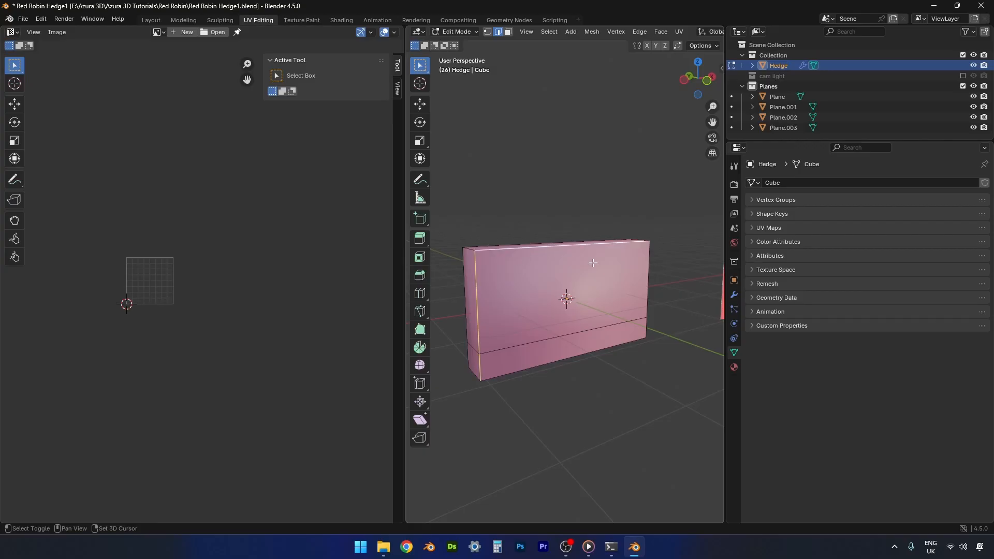
shift+click(646, 279)
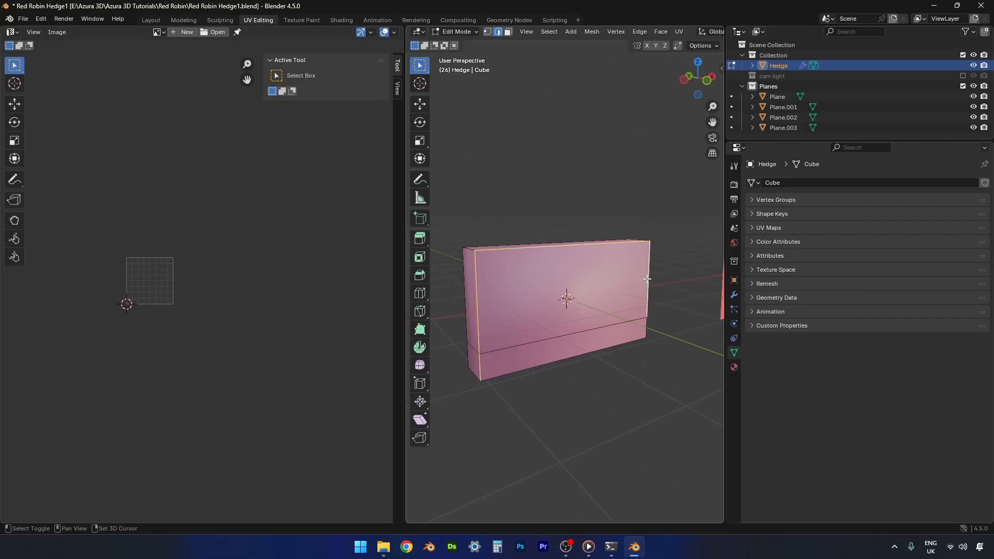
shift+click(645, 328)
middle_drag(603, 299, 532, 334)
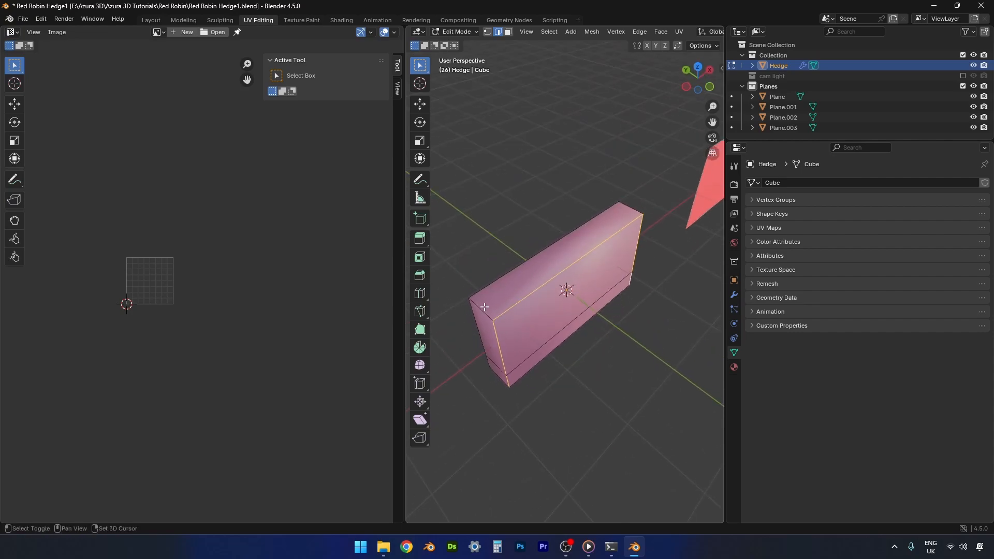
shift+click(625, 210)
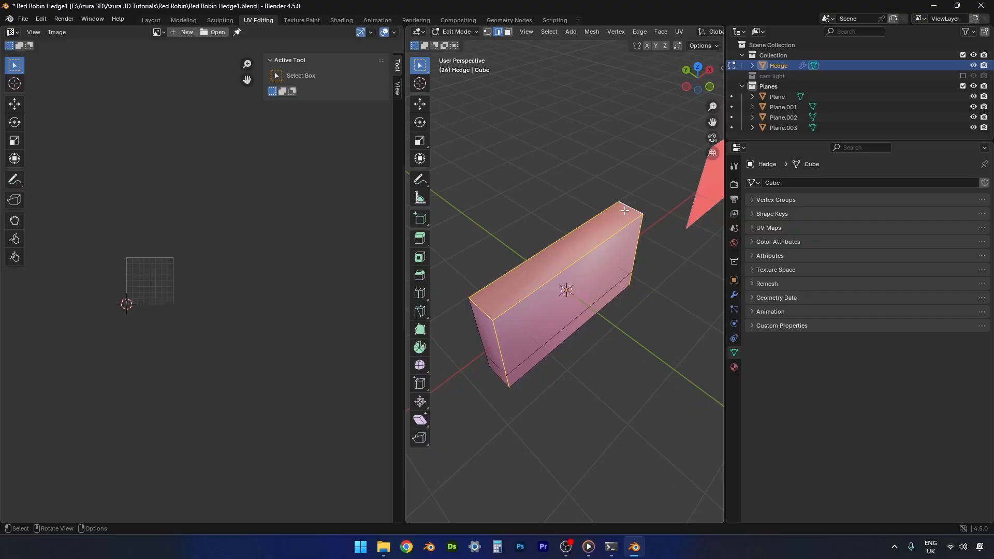
key(ctrl+e)
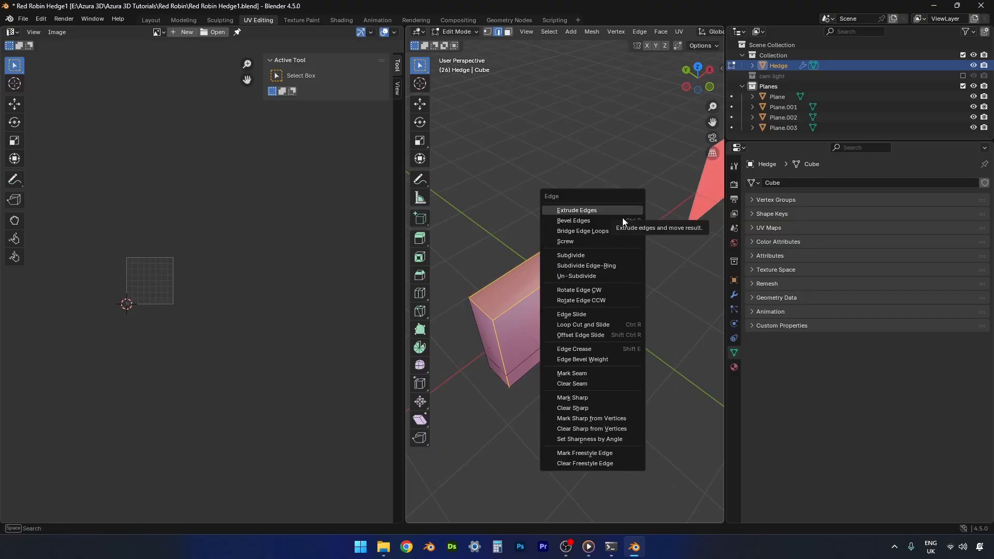
click(594, 374)
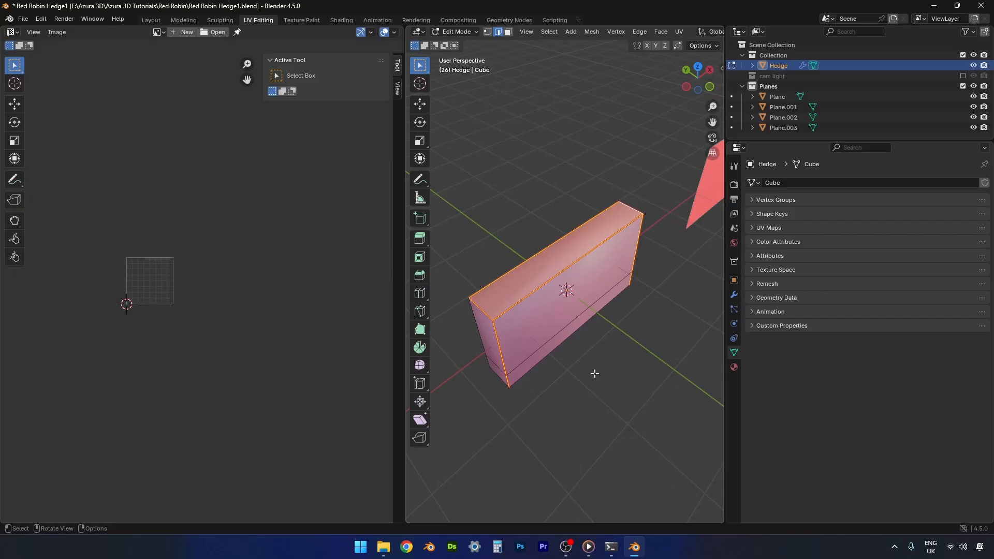
Select the whole hedge base mesh and unwrap it with the Angle Based method
key(a)
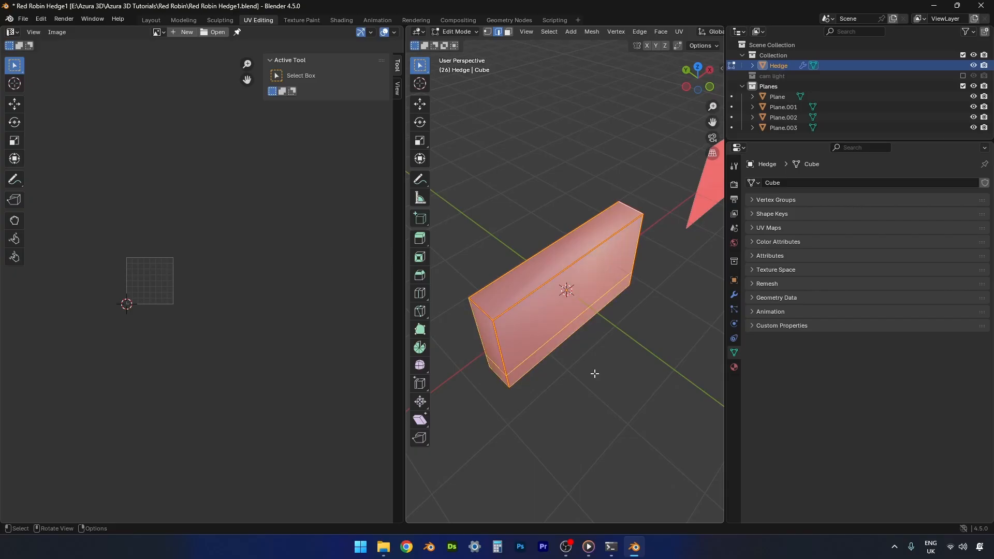
key(u)
click(594, 374)
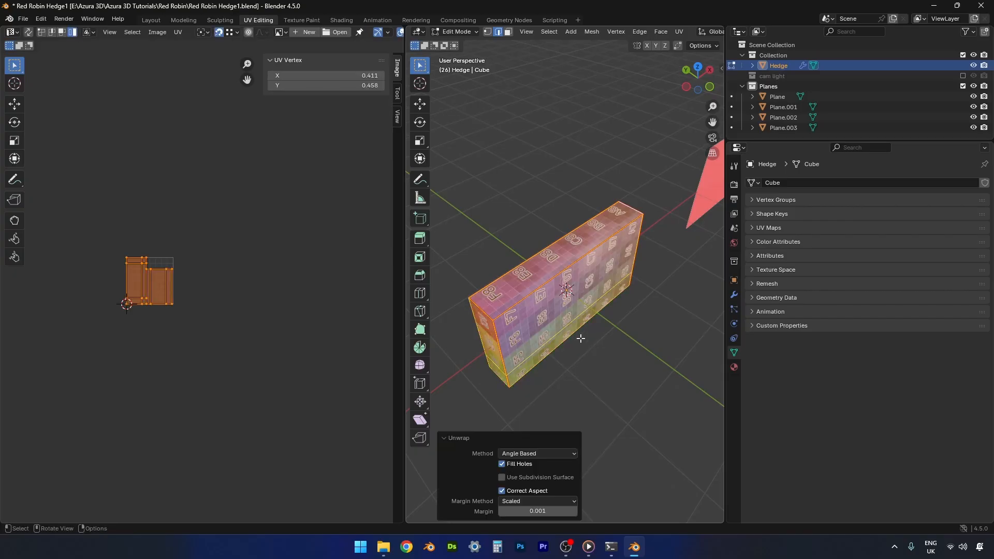
Rotate the largest UV island, holding the block's end and back faces, by 90 degrees
middle_drag(511, 331, 515, 279)
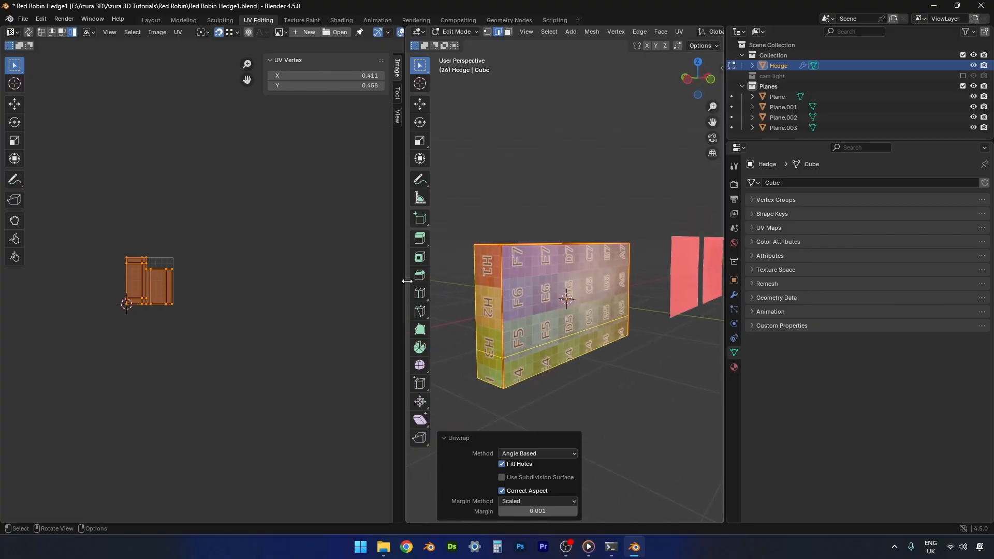
middle_drag(165, 317, 189, 314)
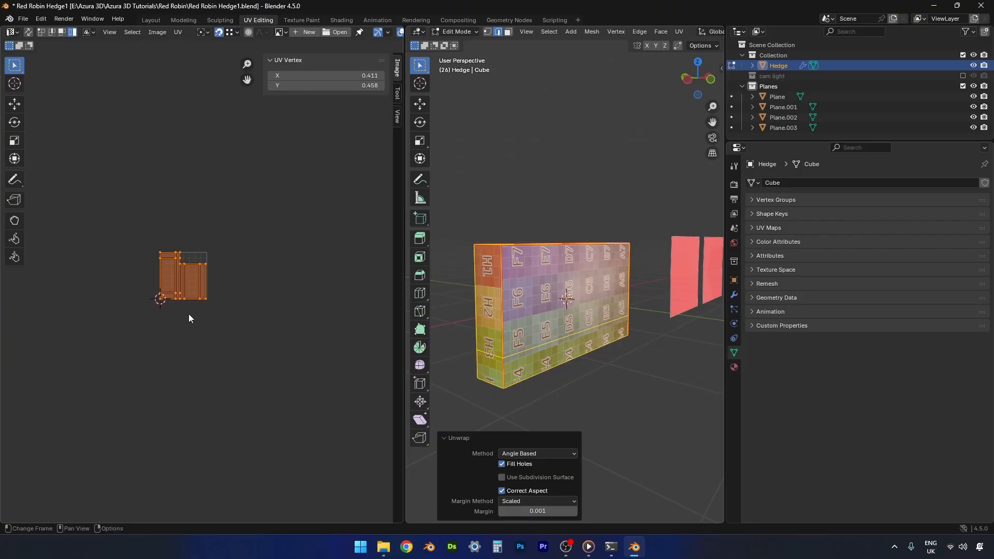
scroll(188, 313, up, 4)
scroll(188, 313, down, 1)
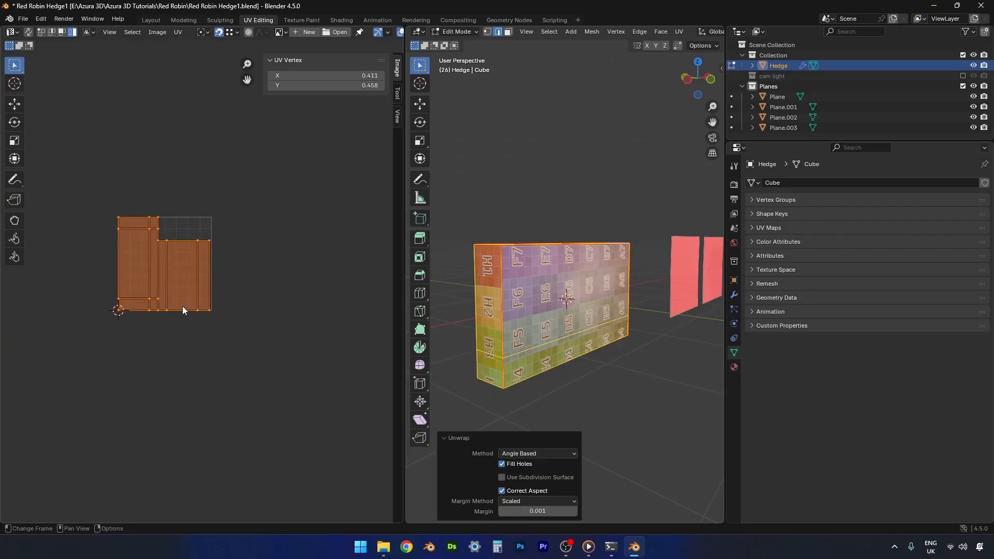
click(143, 236)
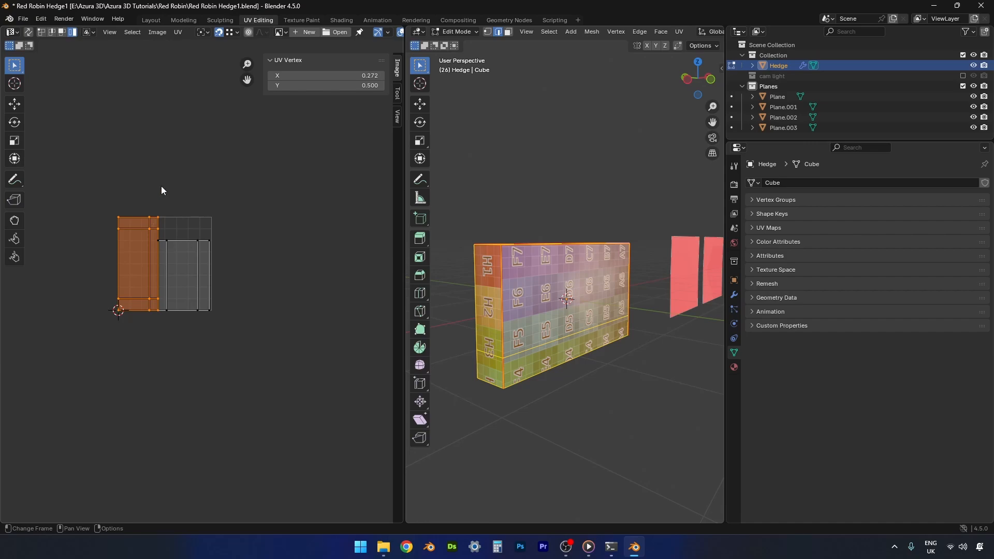
text(r)
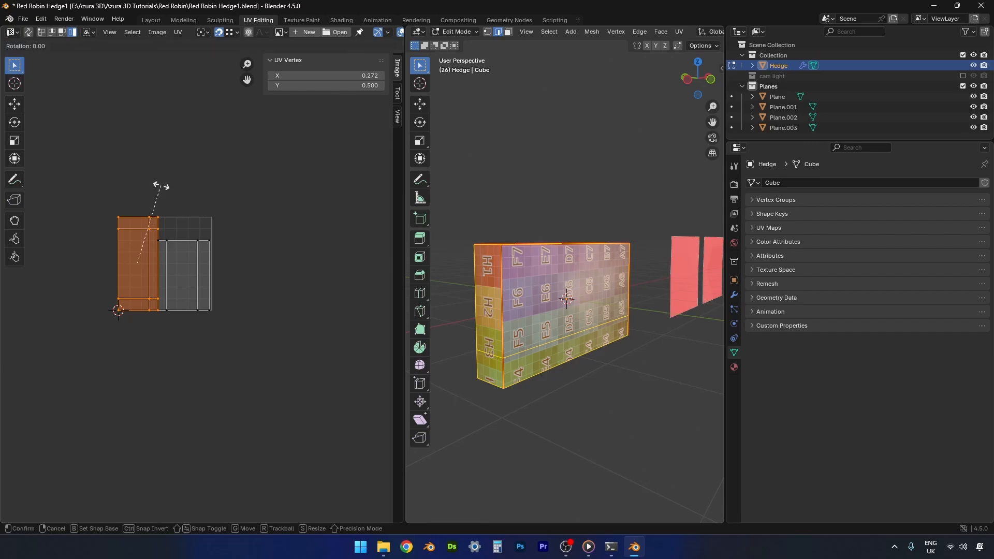
text(90)
key(Return)
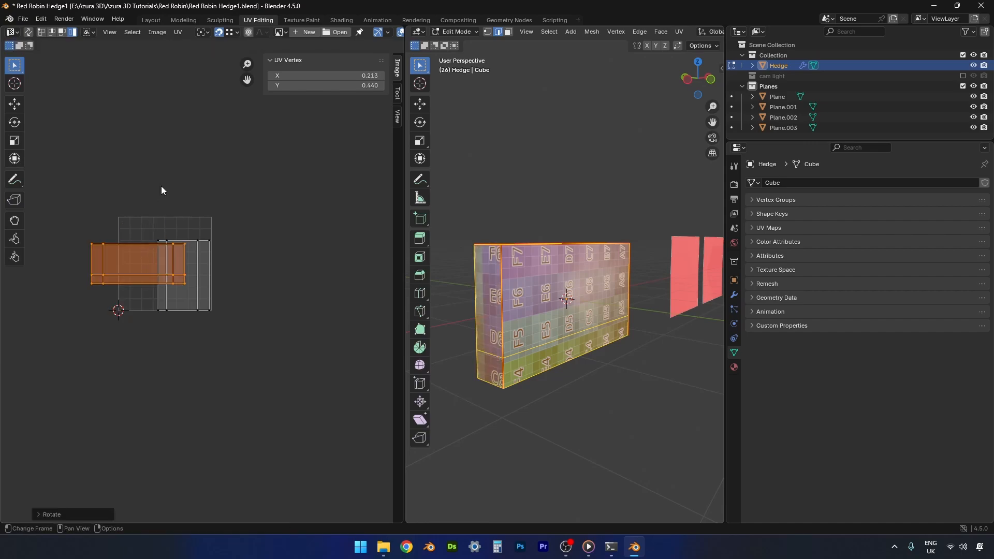
Rotate the UV island of the block's long front side by -90 degrees and the narrow top-face island by 90 degrees
click(170, 306)
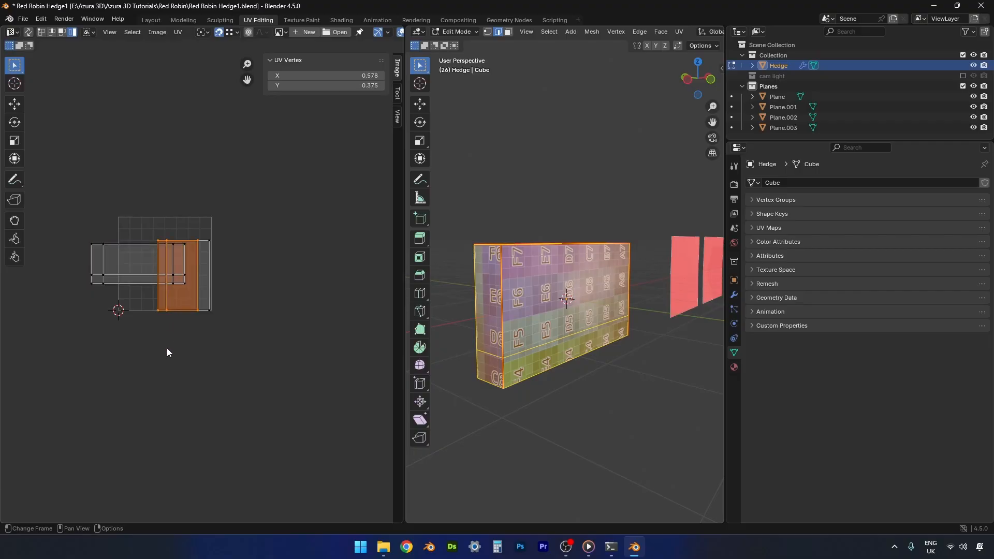
text(r-90)
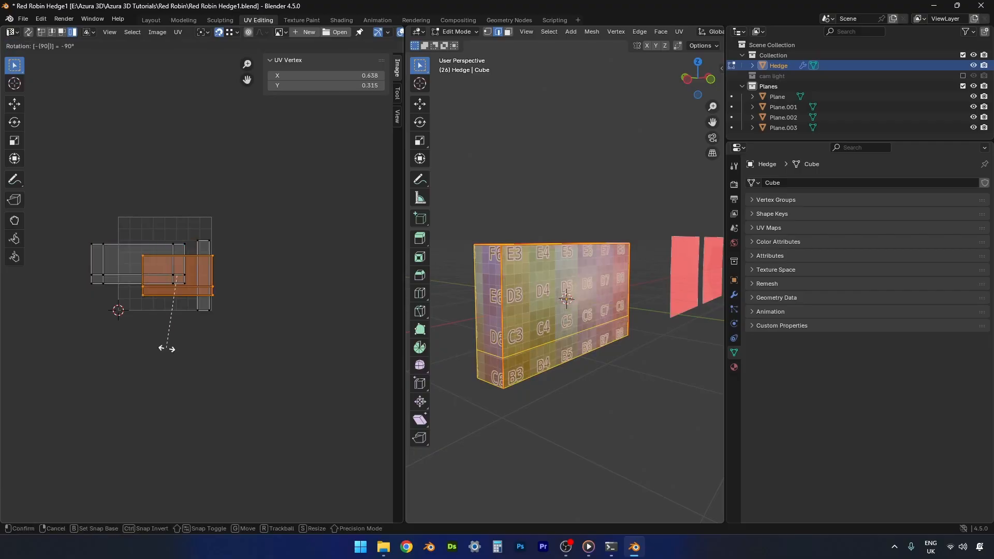
key(Return)
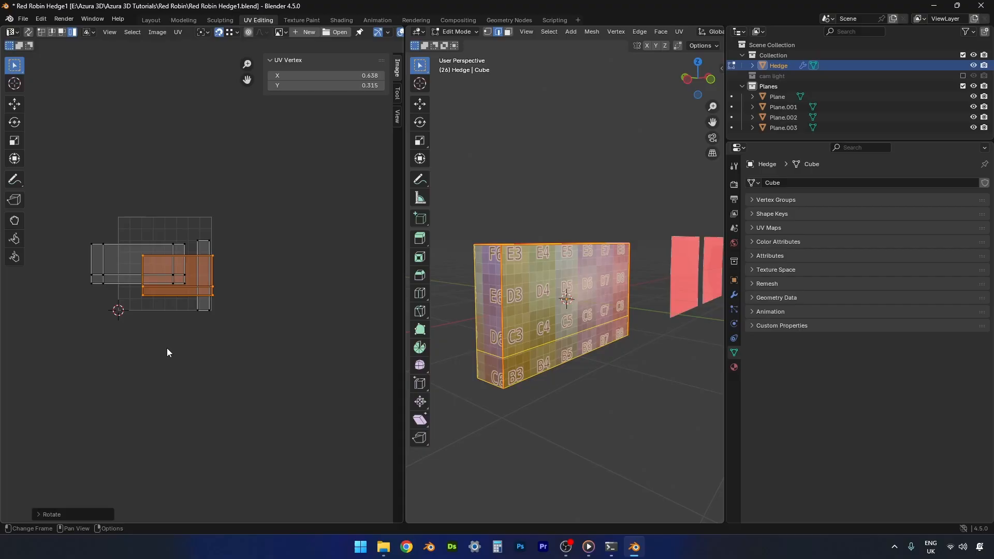
click(205, 244)
middle_drag(466, 293, 412, 307)
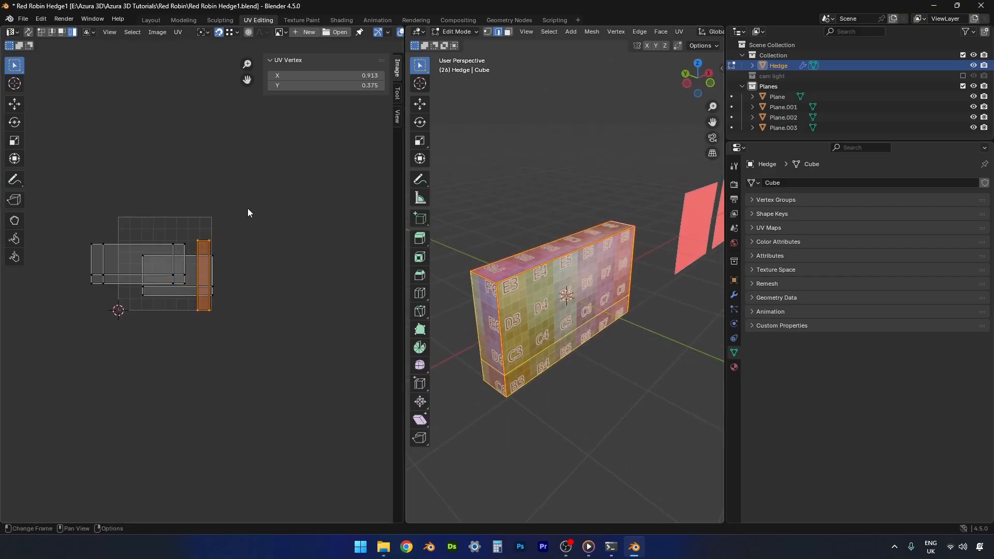
text(r90)
key(Return)
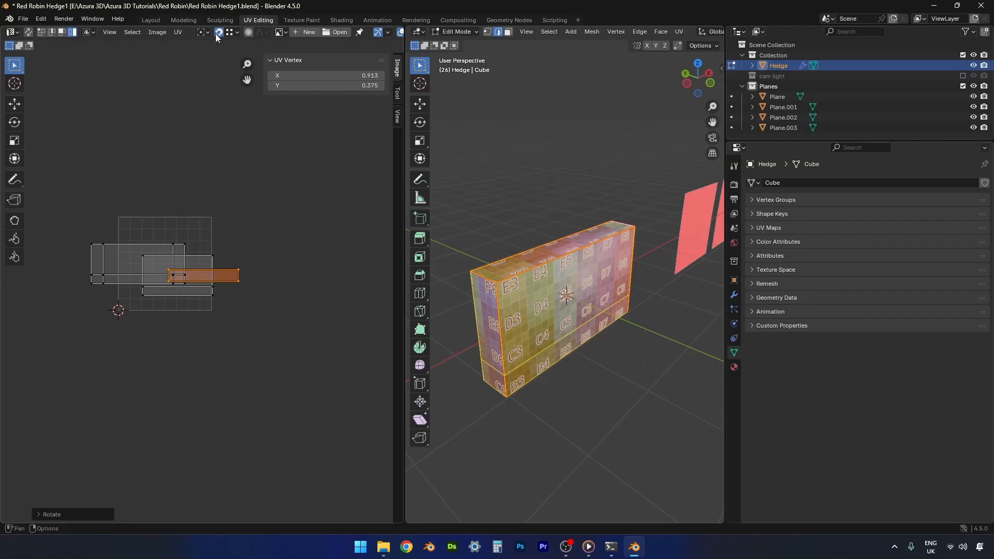
Move the front side's UV island with snapping onto the largest island so their lower-left corners coincide
click(230, 33)
click(144, 295)
key(g)
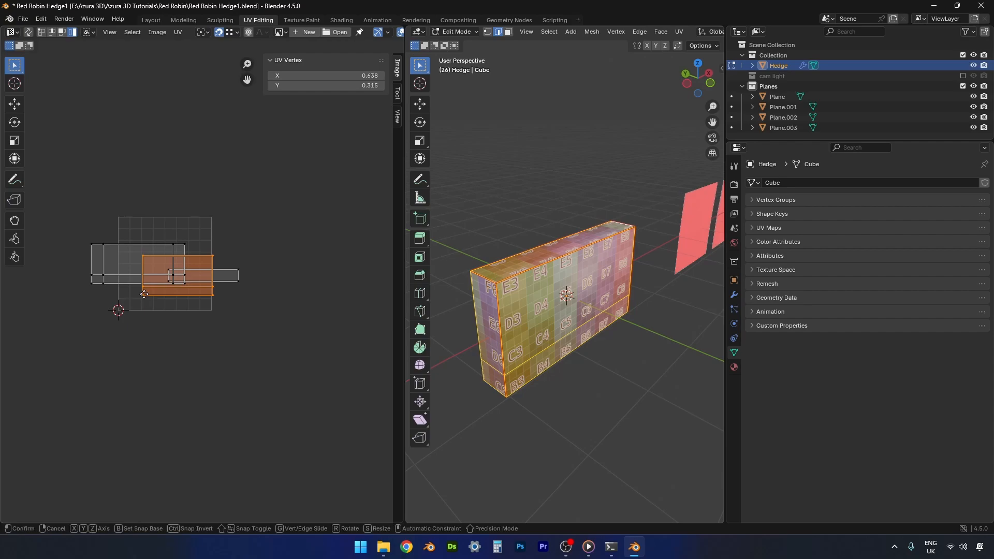
click(93, 275)
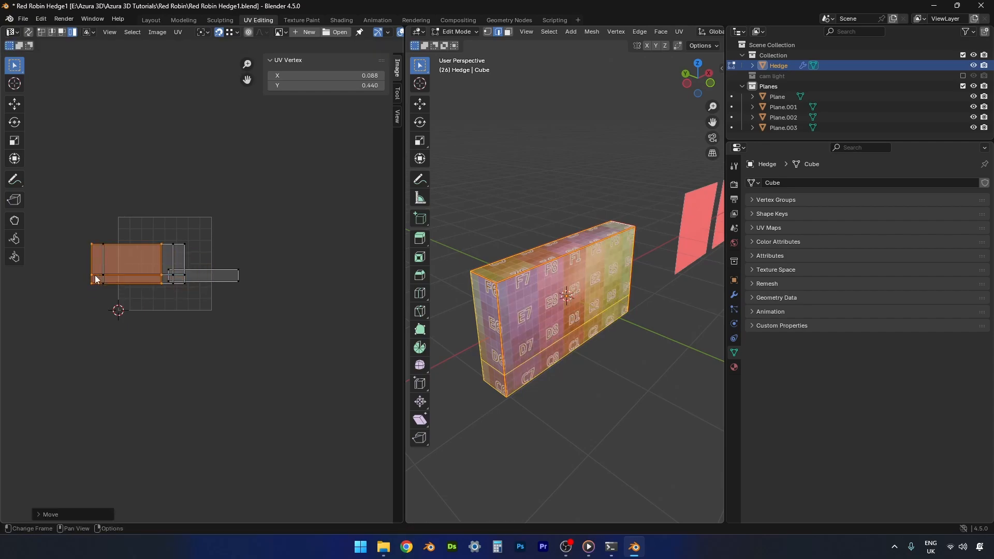
Move the narrow top-face UV island onto the stacked side islands, snapped just above their lower horizontal edge line
click(231, 283)
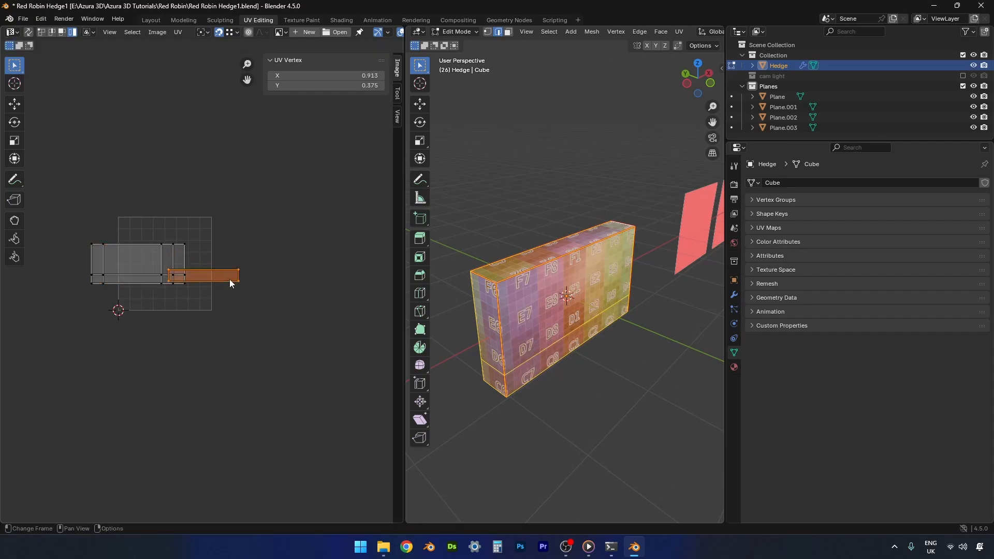
key(g)
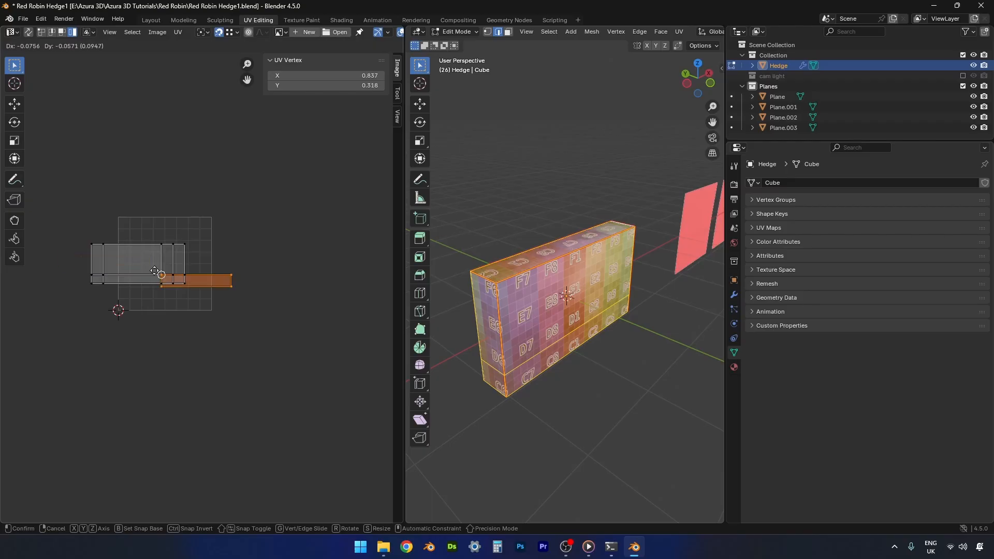
click(159, 207)
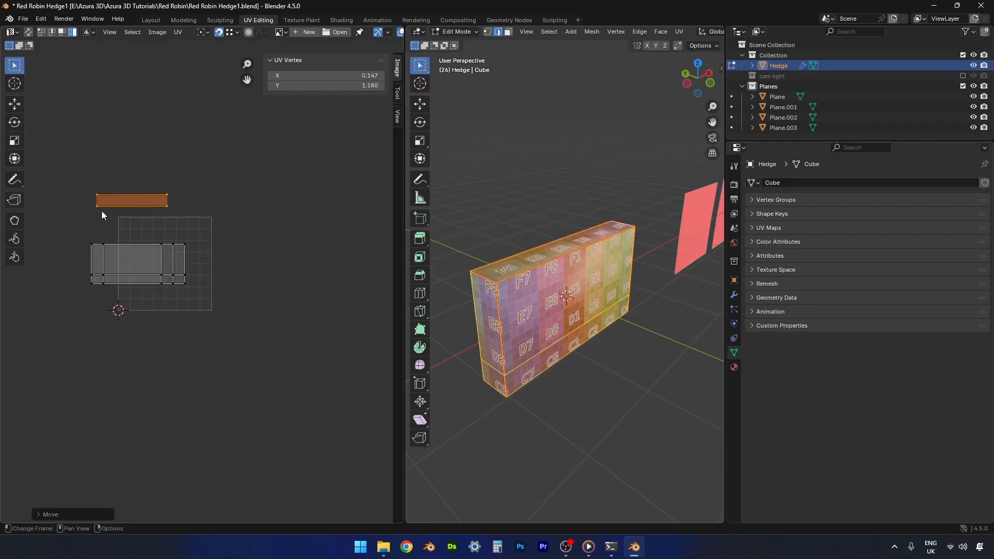
key(g)
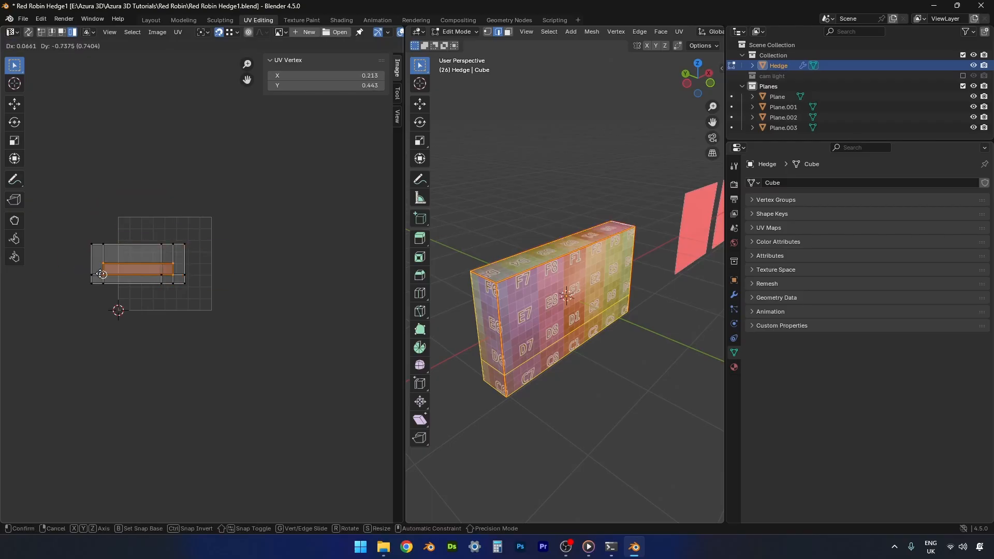
click(101, 278)
Select all UV islands and move them together so their lower-left corner sits on the 2D cursor at the tile's corner
key(a)
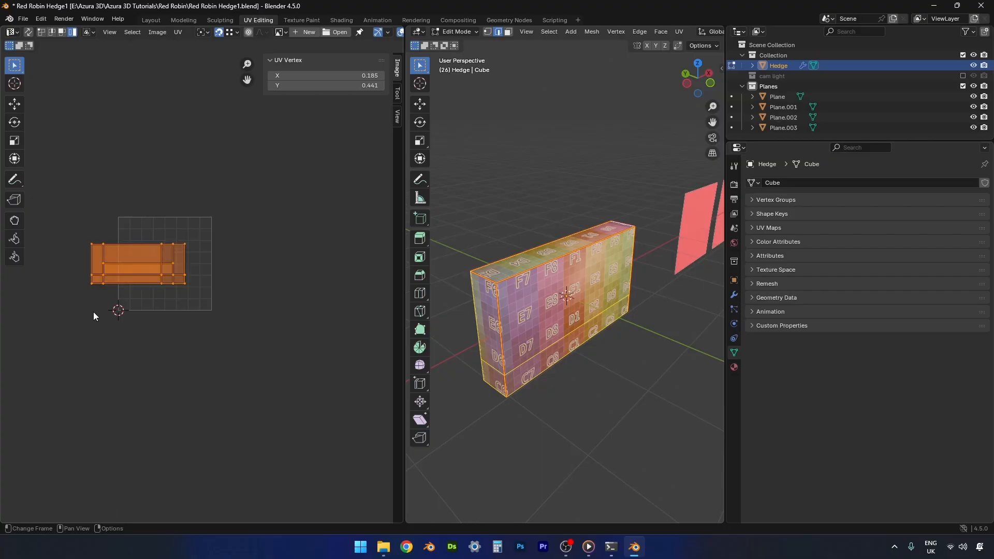
key(g)
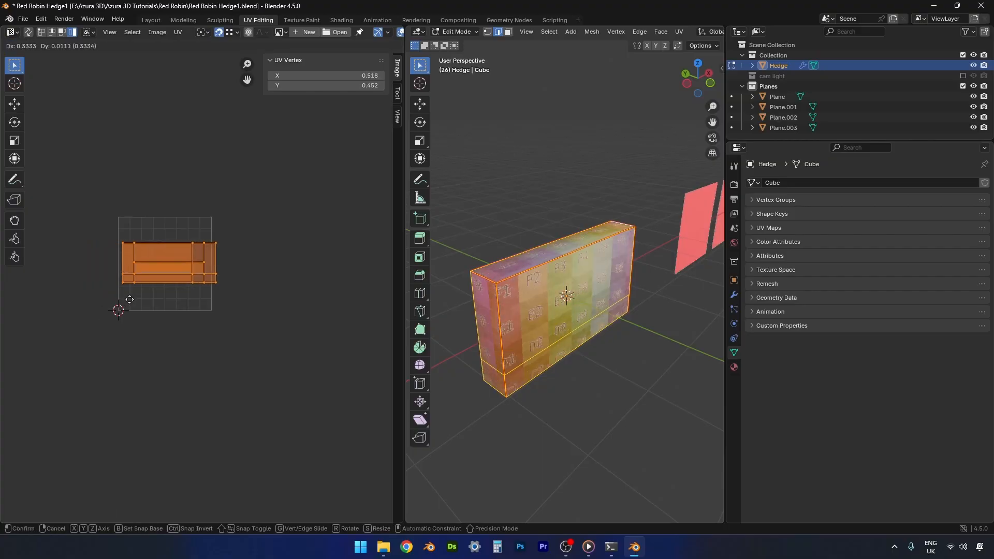
click(121, 325)
scroll(112, 314, up, 1)
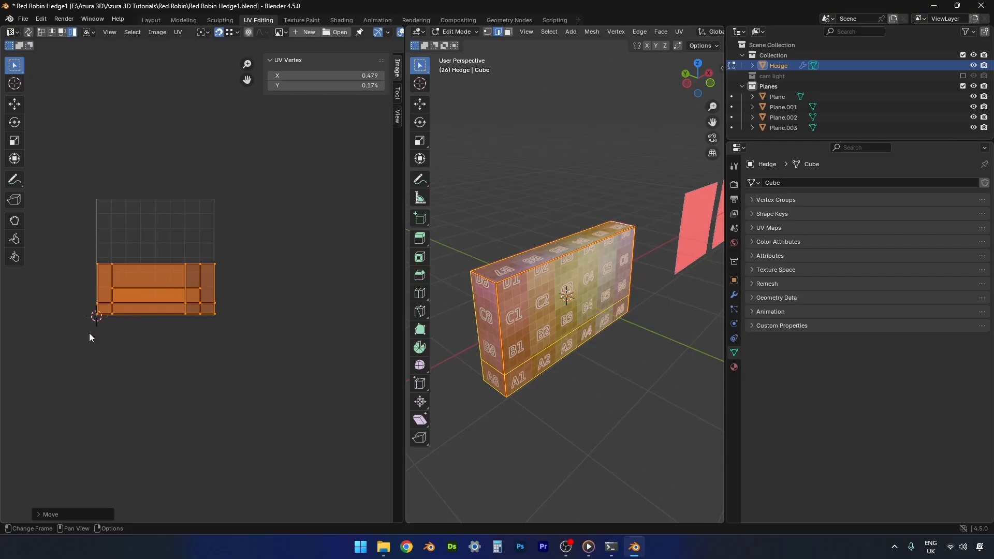
middle_drag(90, 337, 196, 328)
scroll(193, 317, up, 3)
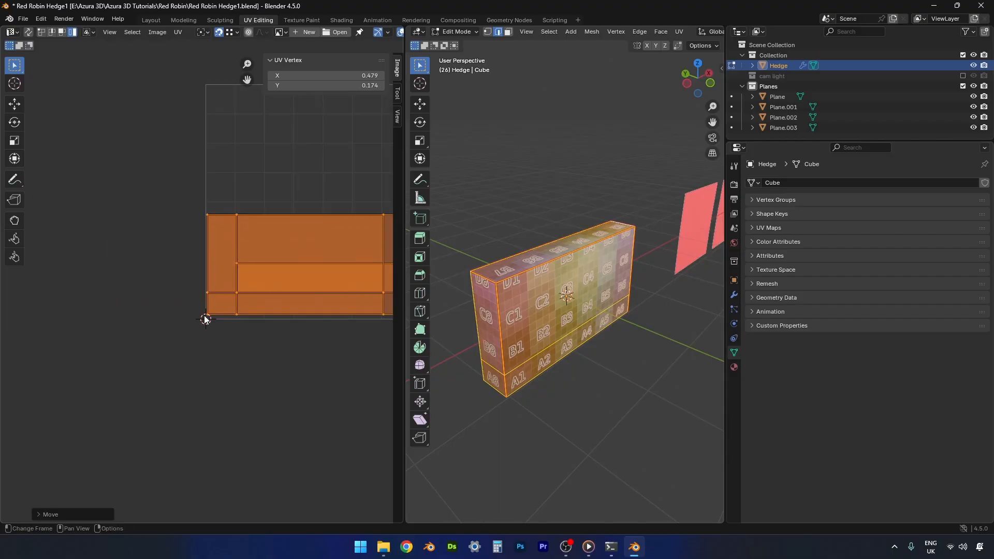
scroll(206, 317, up, 7)
shift+middle_drag(255, 399, 214, 257)
scroll(185, 290, up, 2)
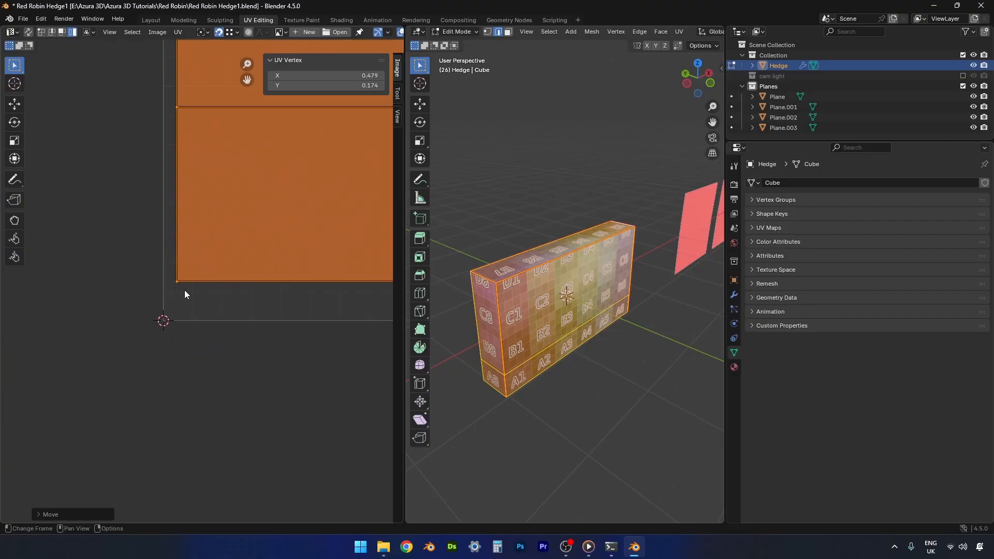
key(g)
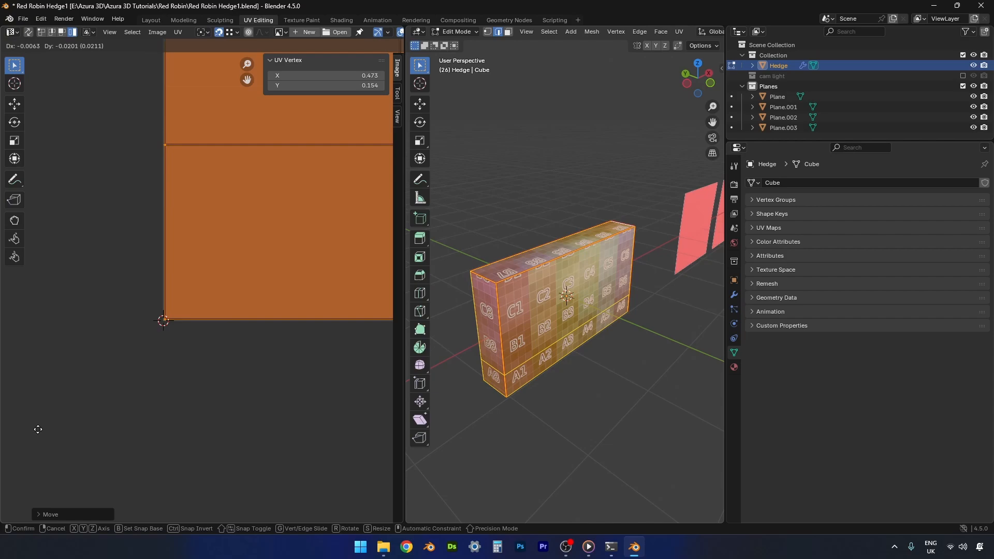
click(38, 429)
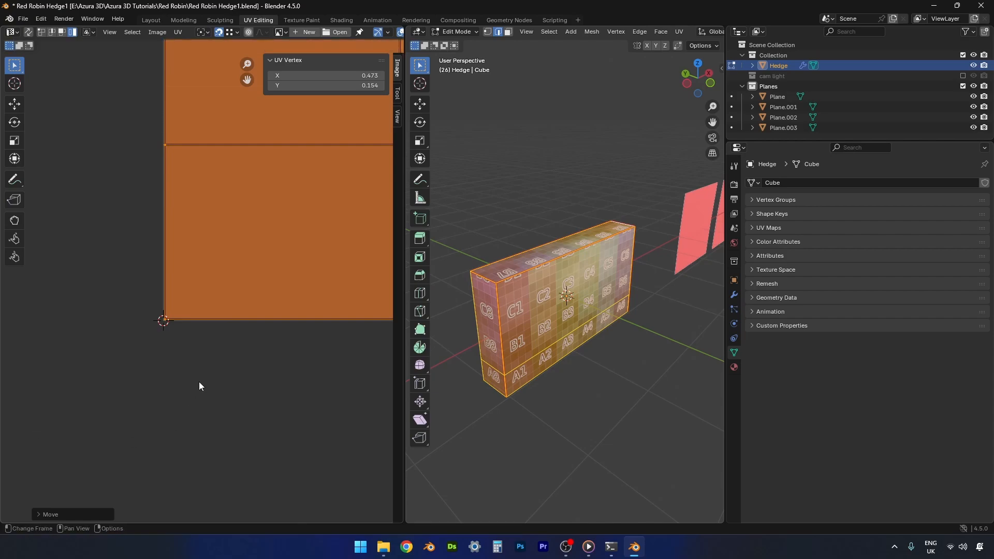
Set the UV pivot to 2D Cursor and scale all the islands up by about 2.2
key(Home)
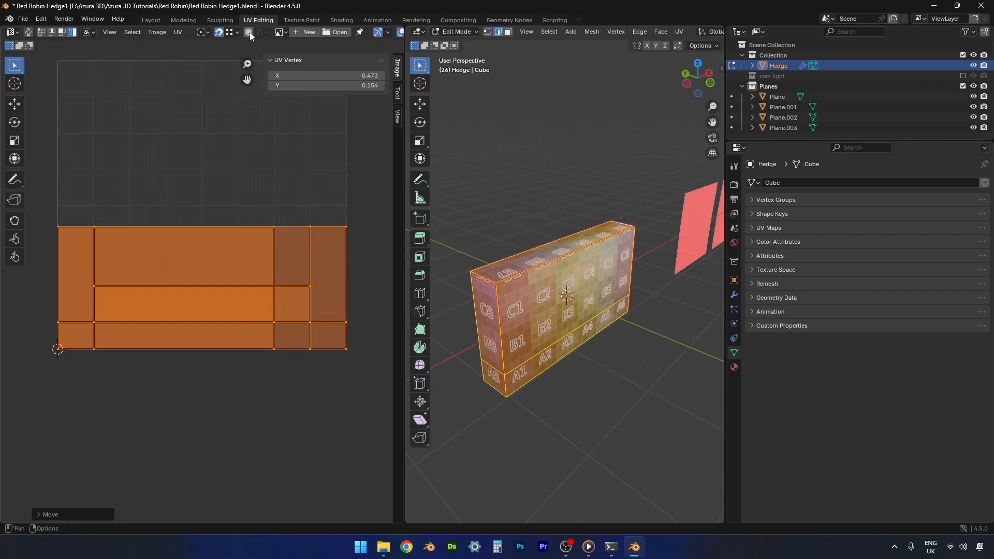
click(207, 32)
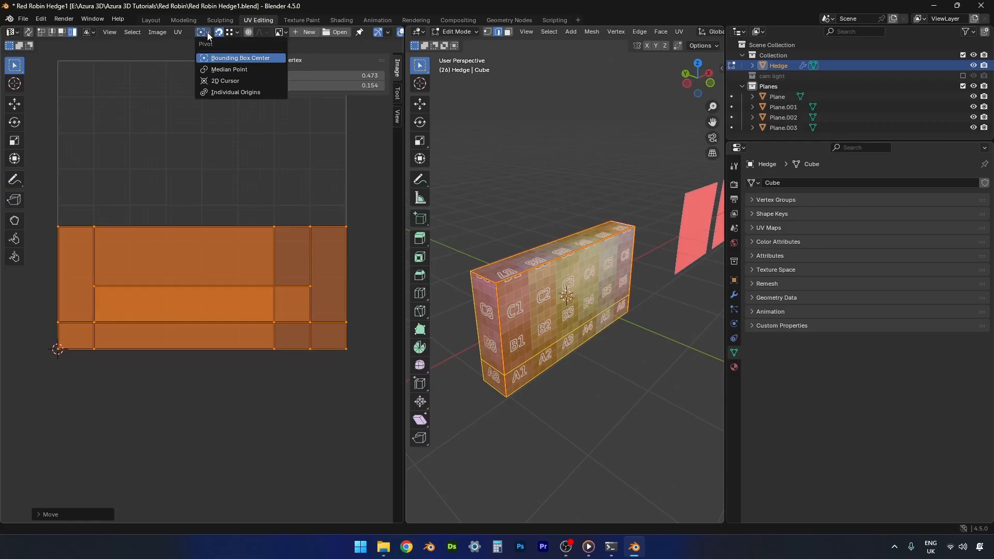
click(225, 81)
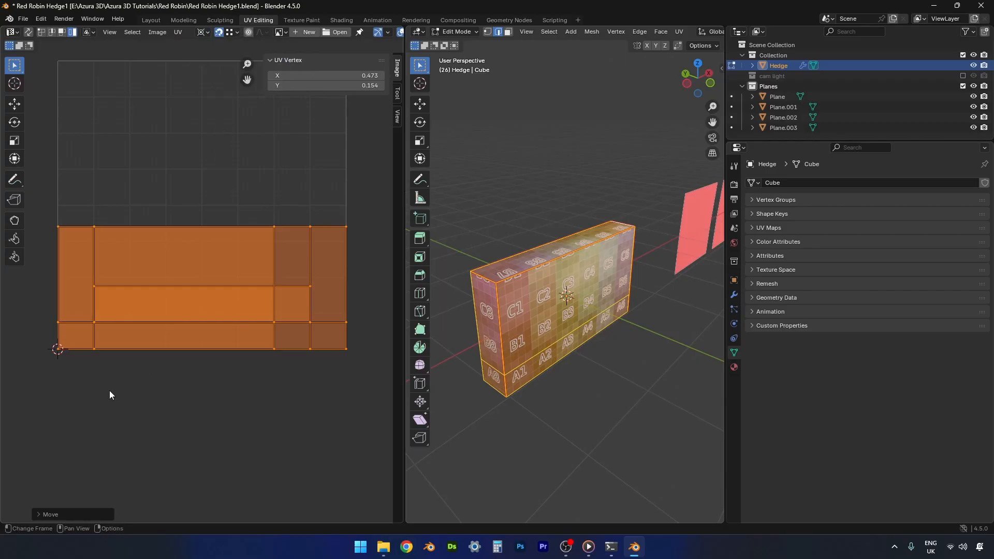
scroll(227, 300, down, 1)
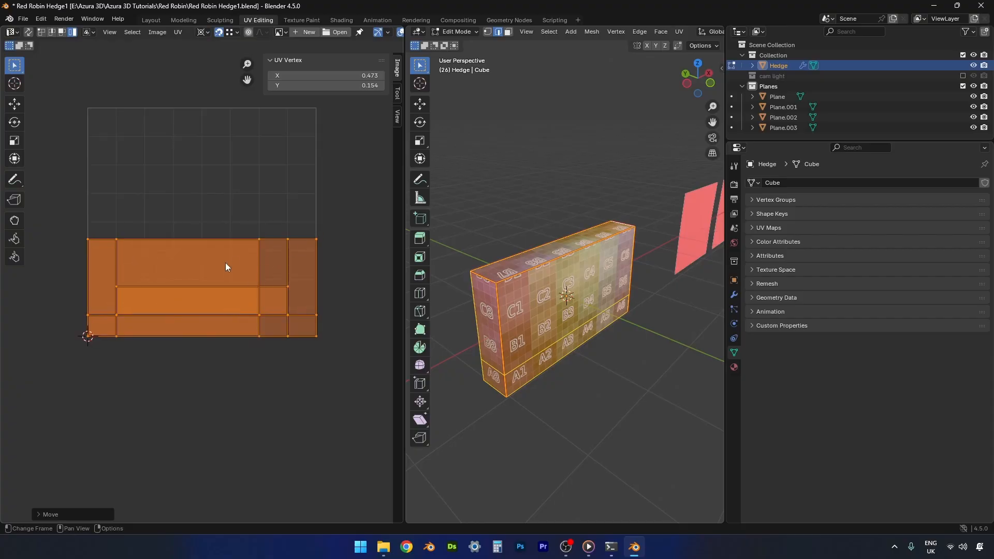
key(s)
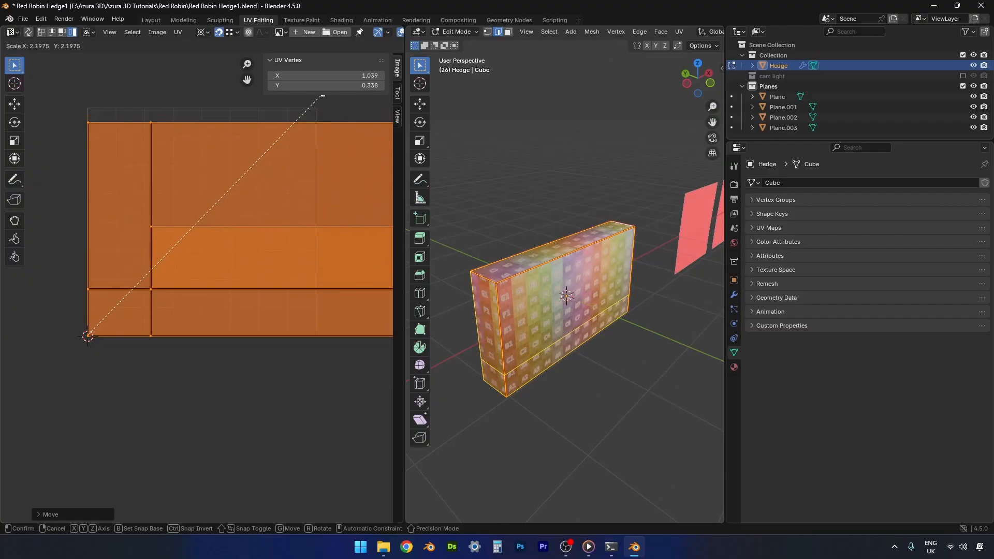
click(322, 96)
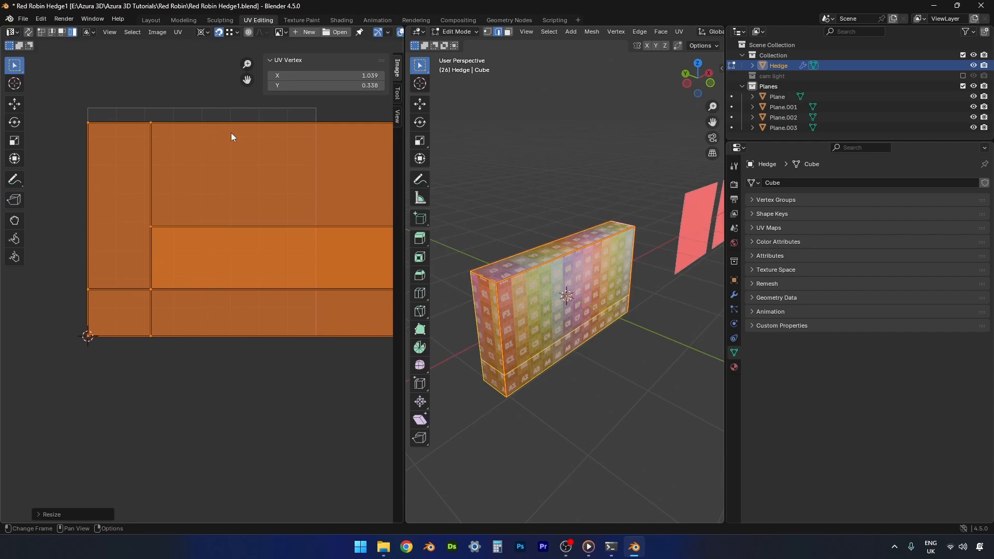
Leave Edit Mode on the hedge, select the four leaf planes Plane to Plane.003, and enter Edit Mode on them together
middle_drag(570, 284, 498, 332)
scroll(498, 333, down, 3)
key(Tab)
scroll(487, 303, down, 2)
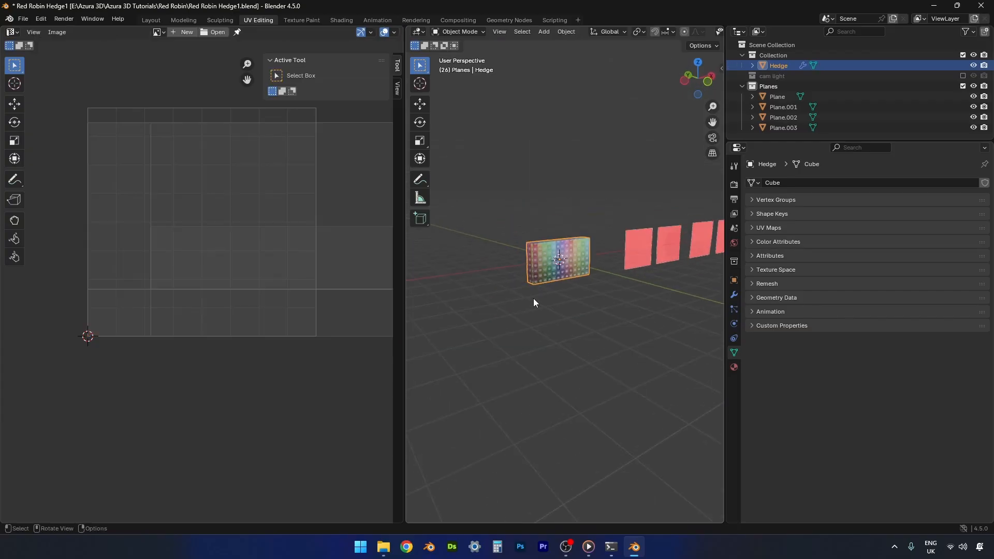
middle_drag(588, 296, 509, 346)
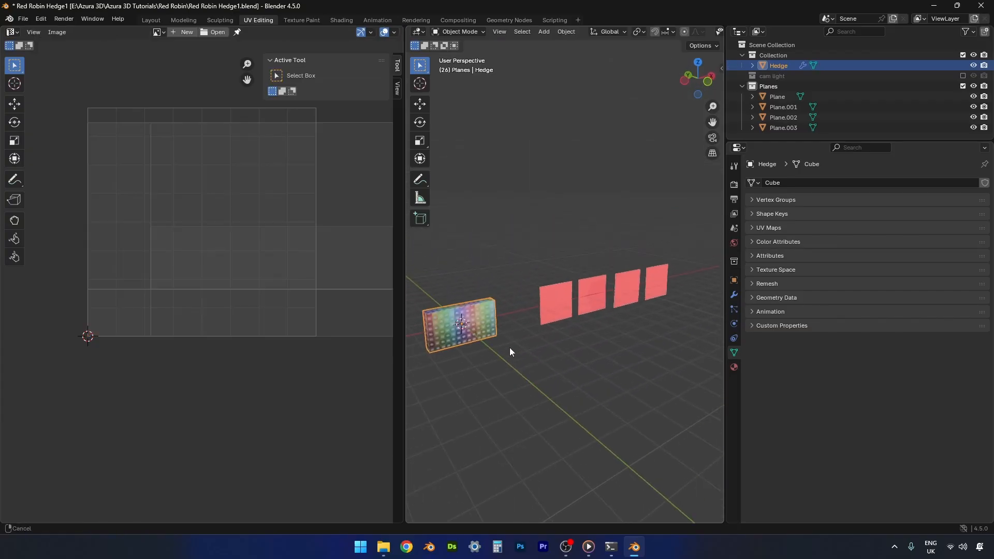
click(563, 298)
shift+click(587, 294)
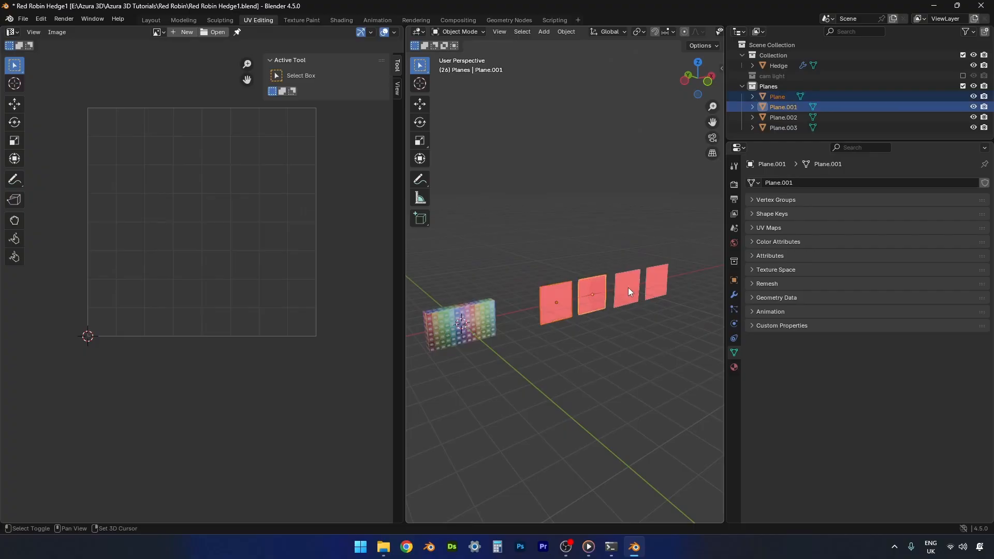
shift+click(628, 288)
shift+click(653, 287)
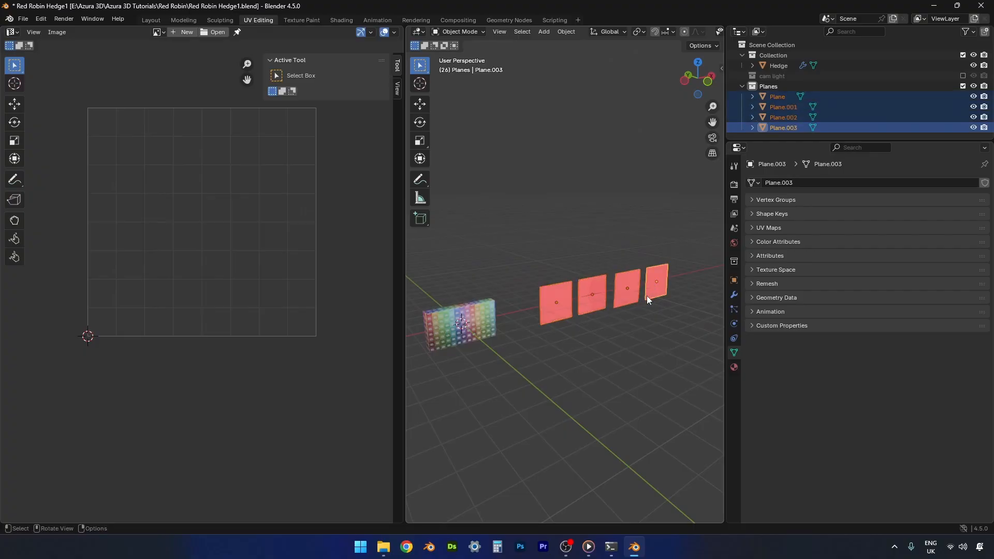
key(Tab)
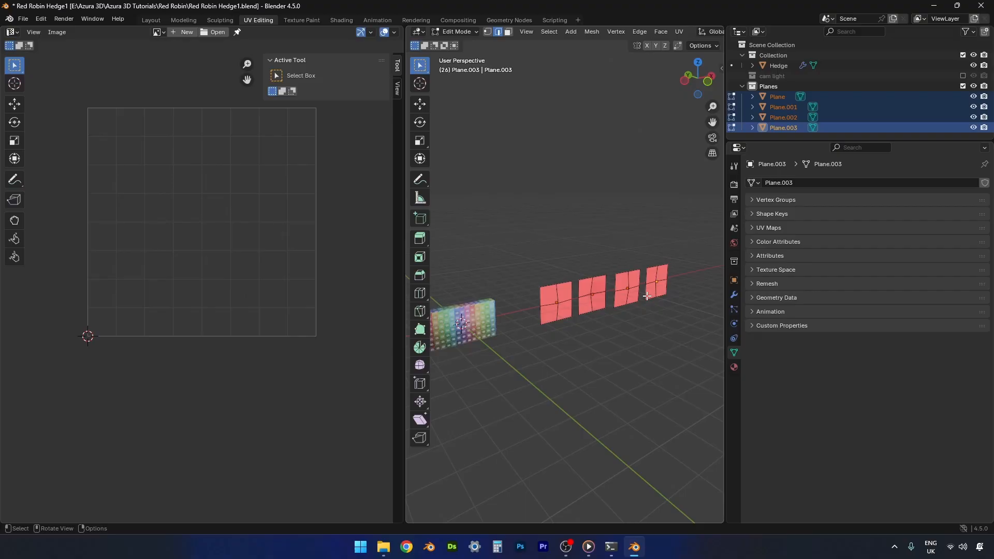
Select all faces of the four leaf planes, unwrap them together with the Angle Based method, and leave Edit Mode
key(a)
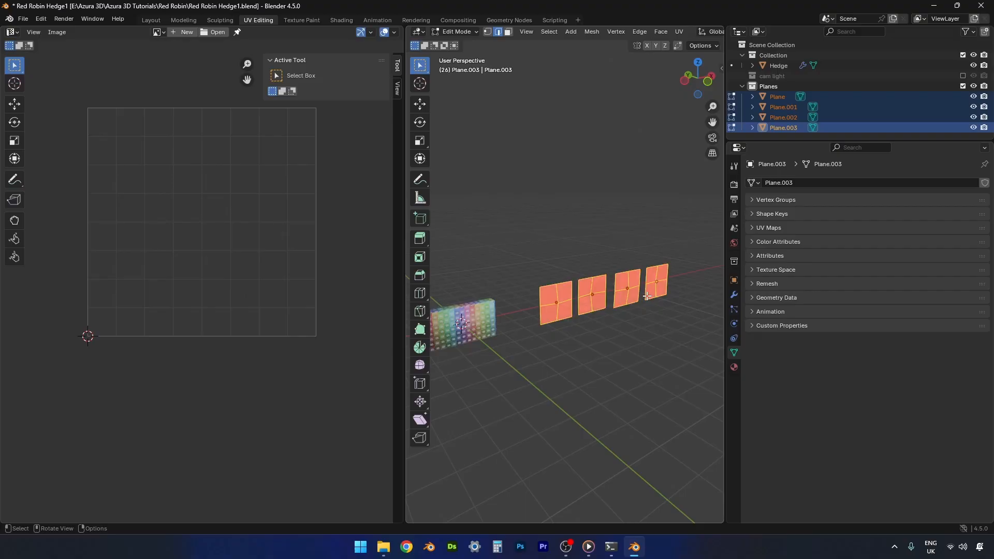
key(u)
key(Return)
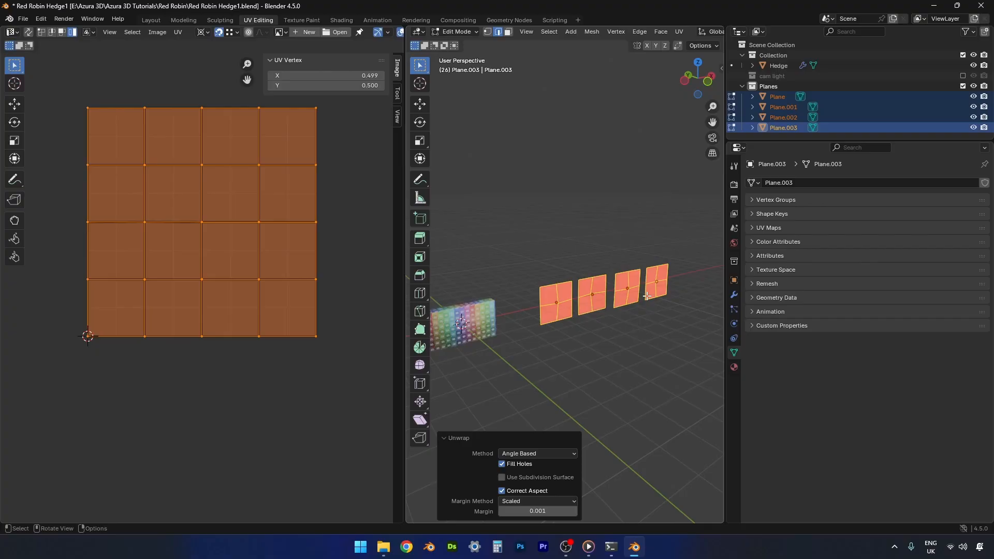
key(Tab)
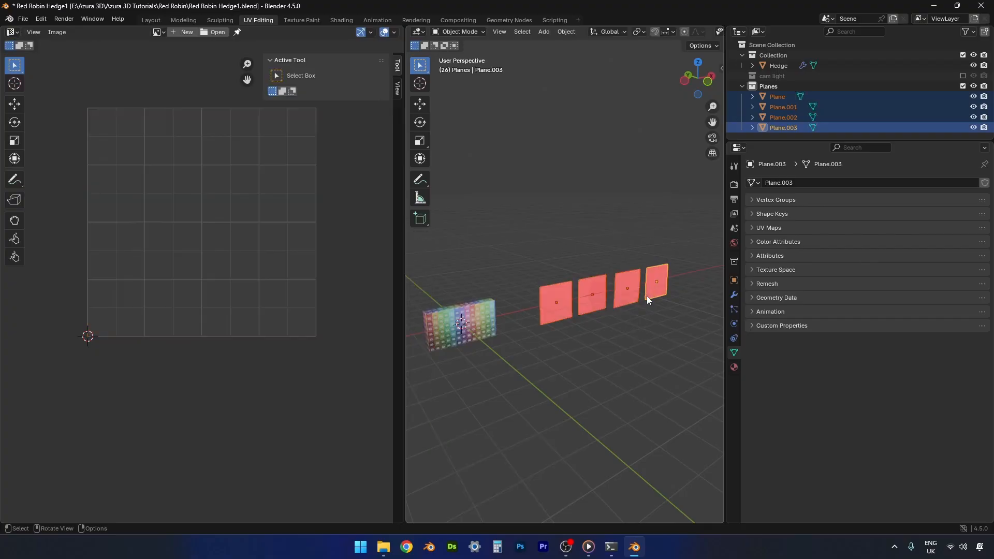
Assign the existing Hedge Planes material to each leaf plane: Plane.003, Plane.002, Plane.001 and Plane
click(734, 367)
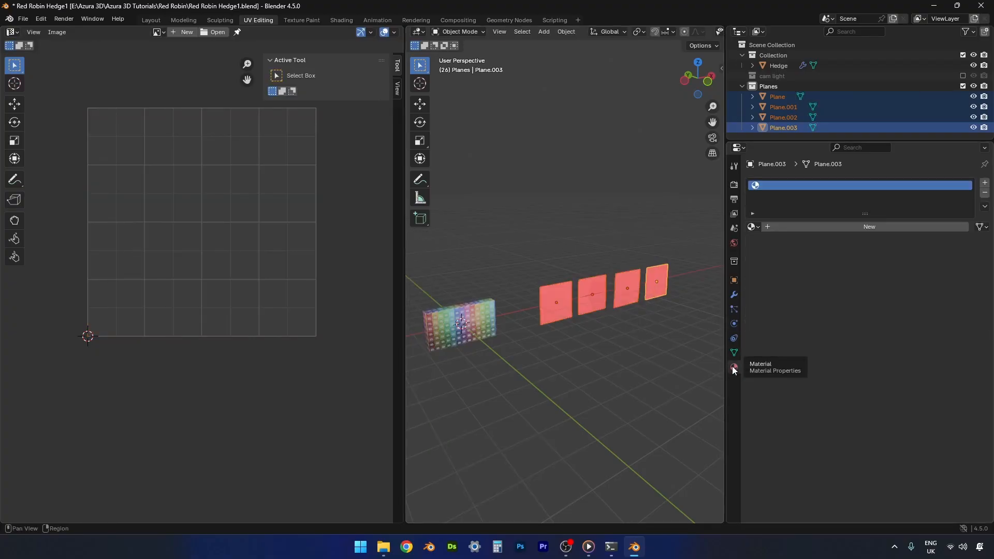
click(756, 228)
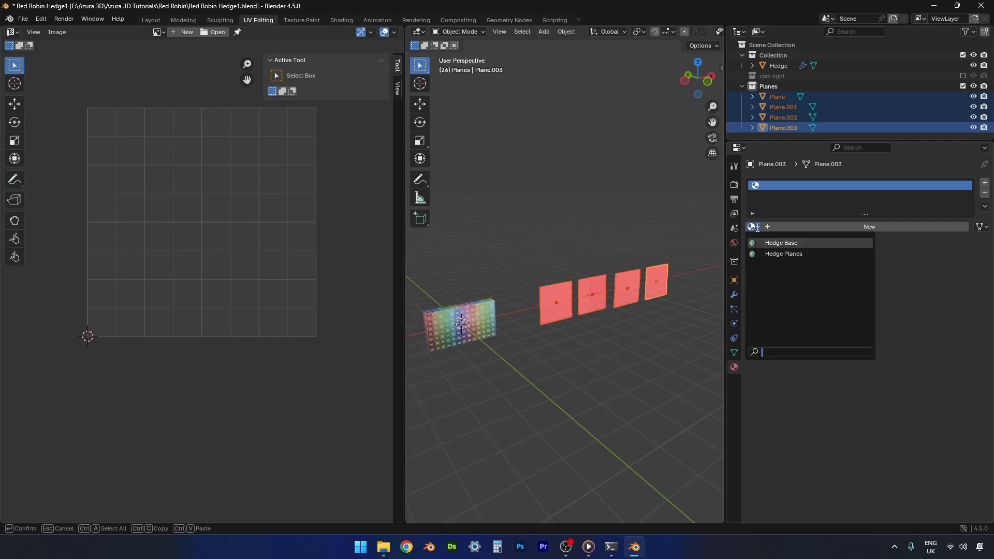
click(774, 254)
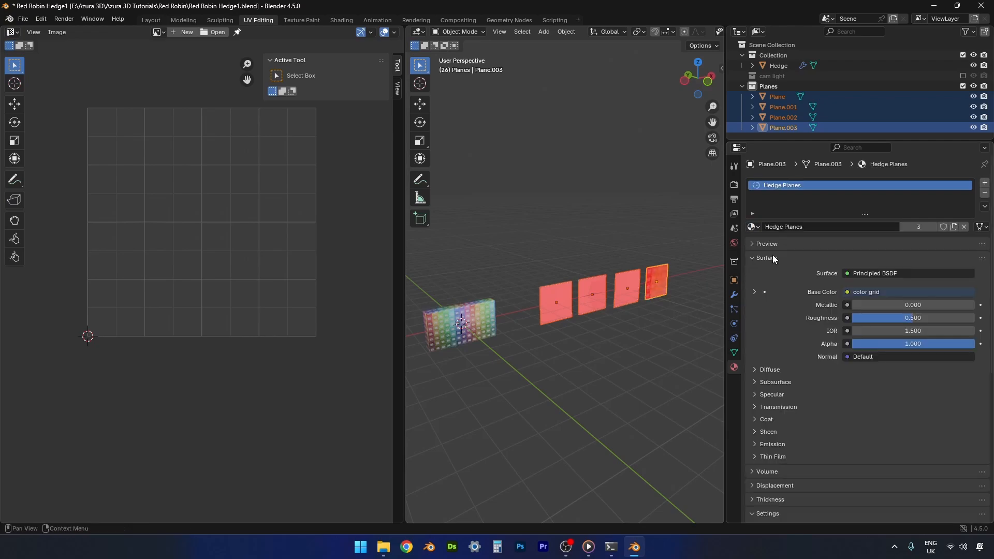
click(633, 284)
click(756, 226)
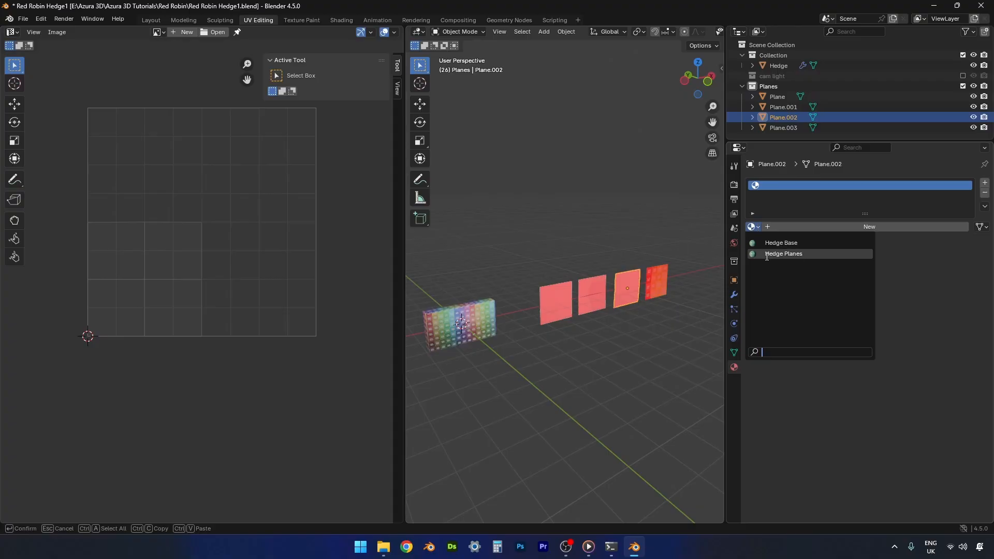
click(761, 254)
click(601, 294)
click(753, 227)
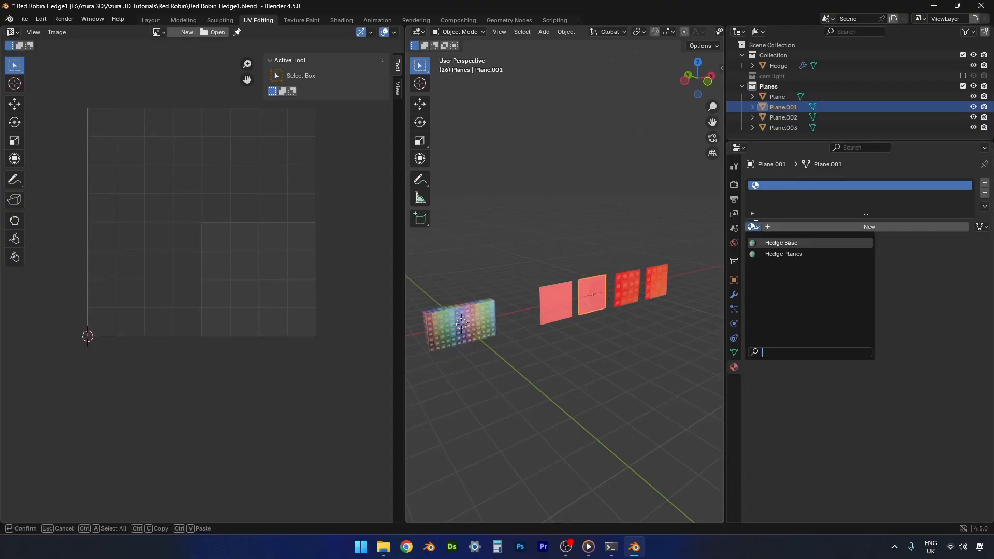
click(761, 254)
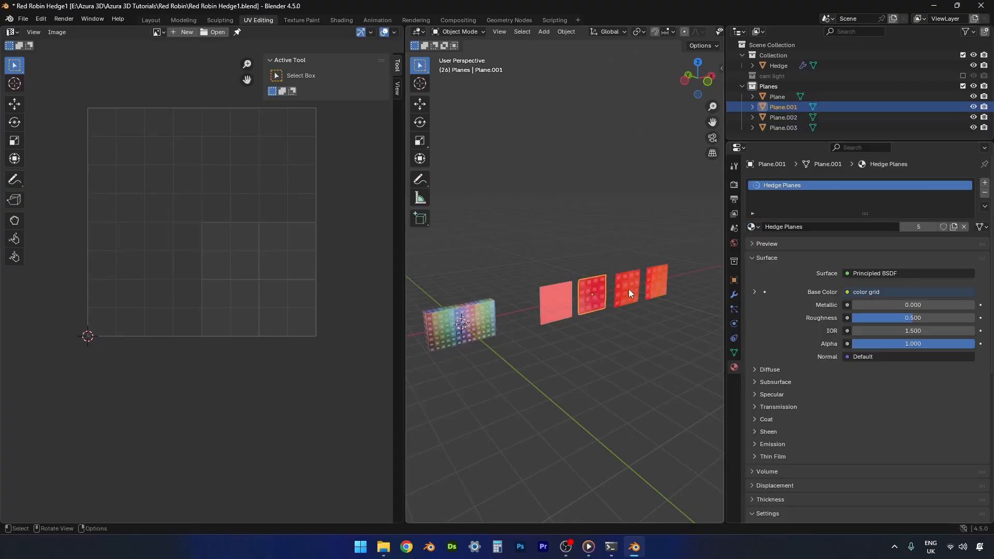
click(567, 298)
click(753, 227)
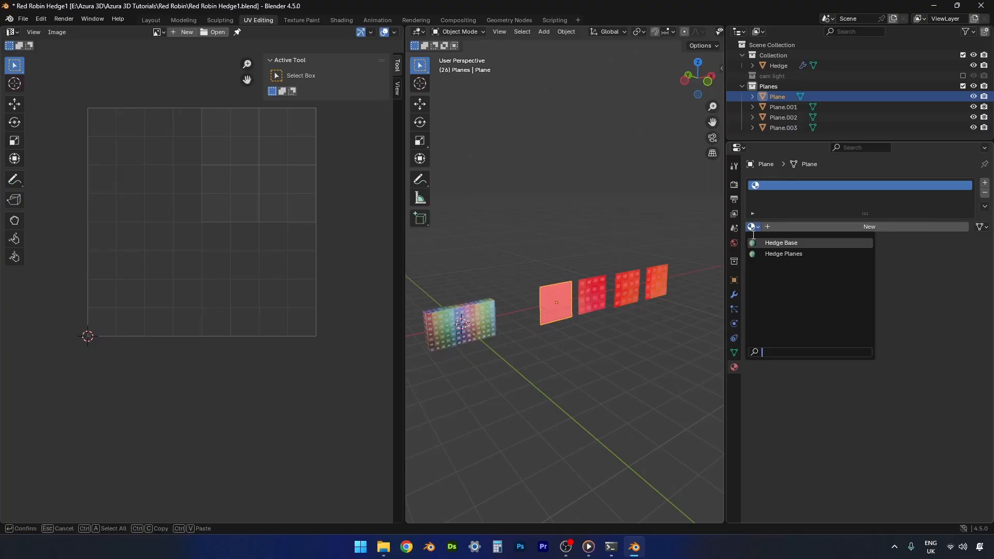
click(753, 254)
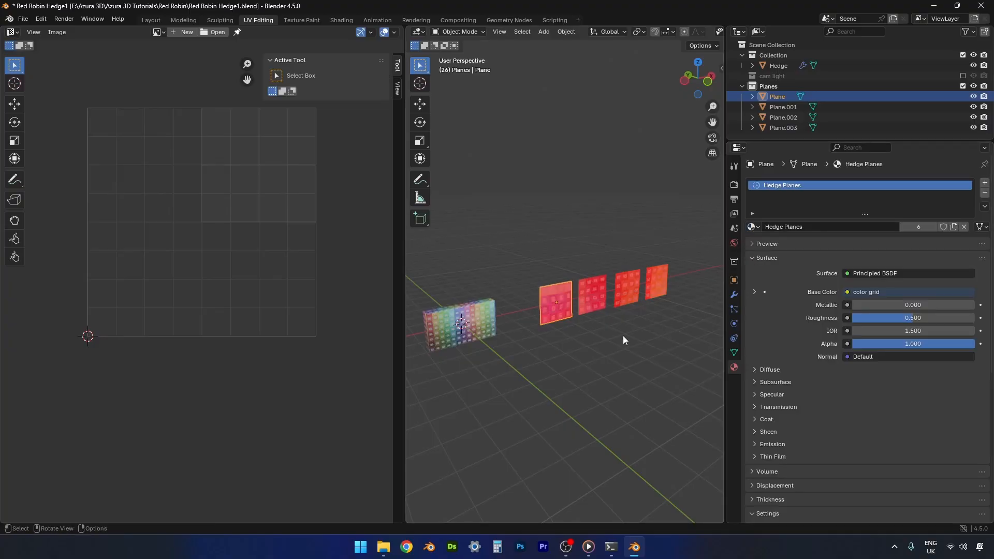
Examine the orientation of the color grid texture on the four leaf planes in the back orthographic view
key(ctrl+KP_1)
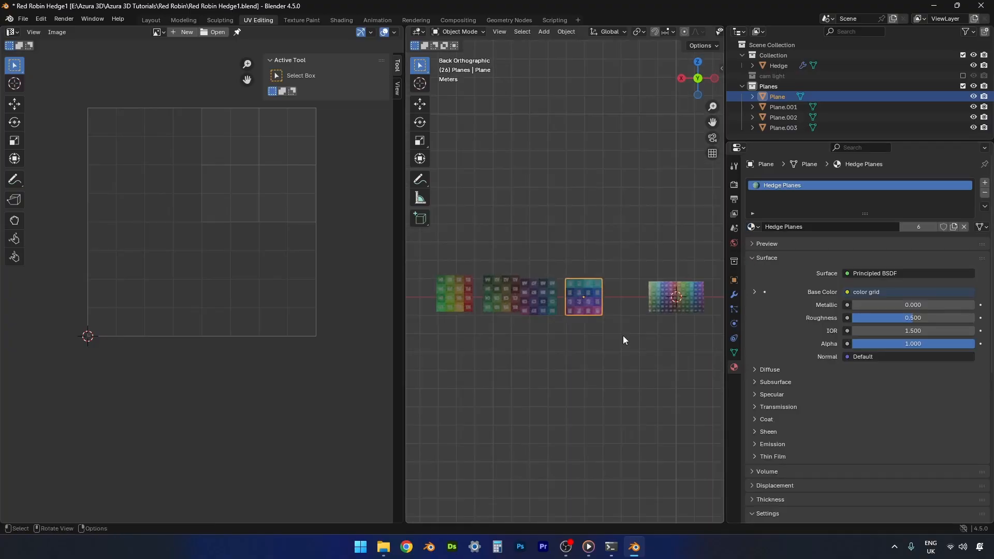
scroll(547, 357, up, 4)
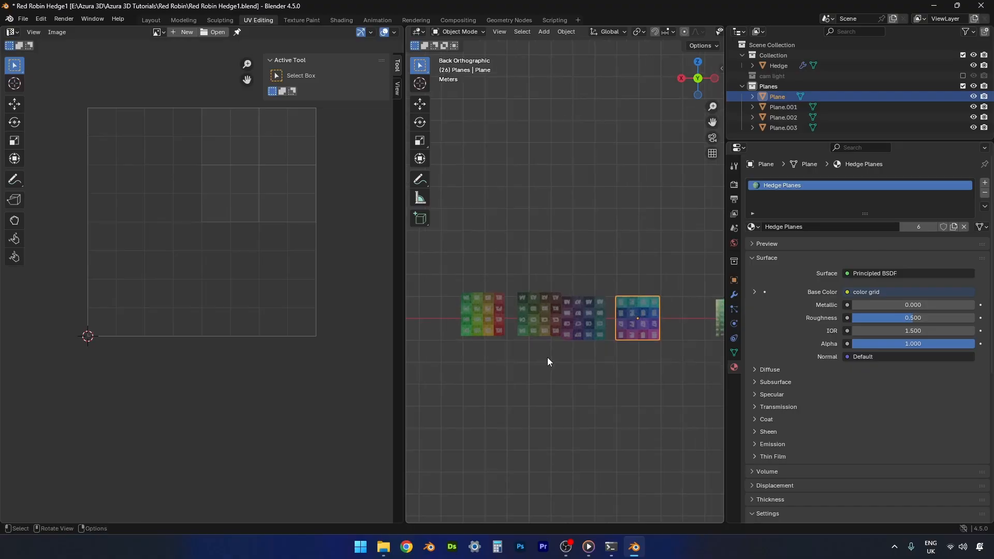
scroll(545, 379, up, 2)
scroll(546, 379, down, 1)
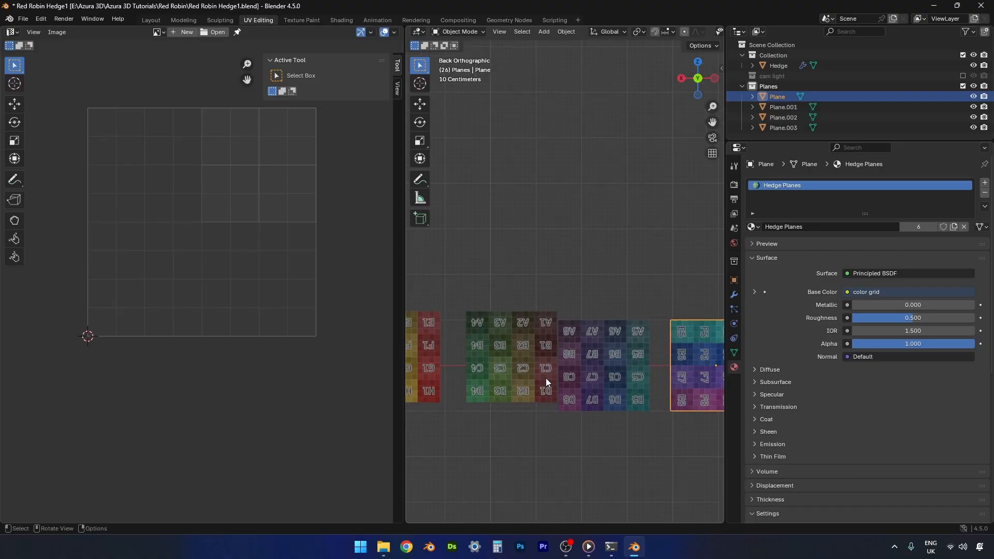
scroll(546, 379, up, 1)
scroll(546, 379, down, 1)
scroll(546, 379, down, 1)
scroll(545, 379, down, 1)
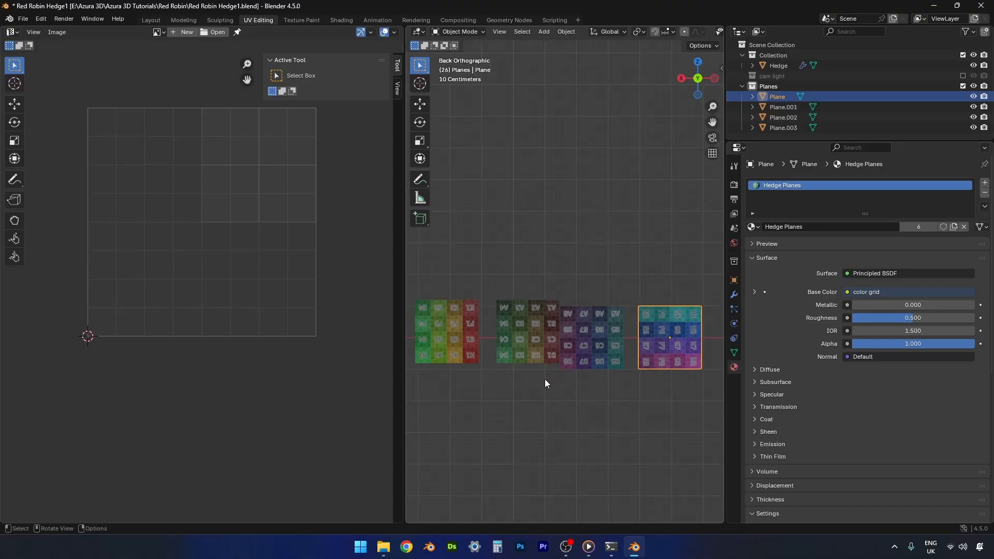
shift+middle_drag(550, 396, 554, 388)
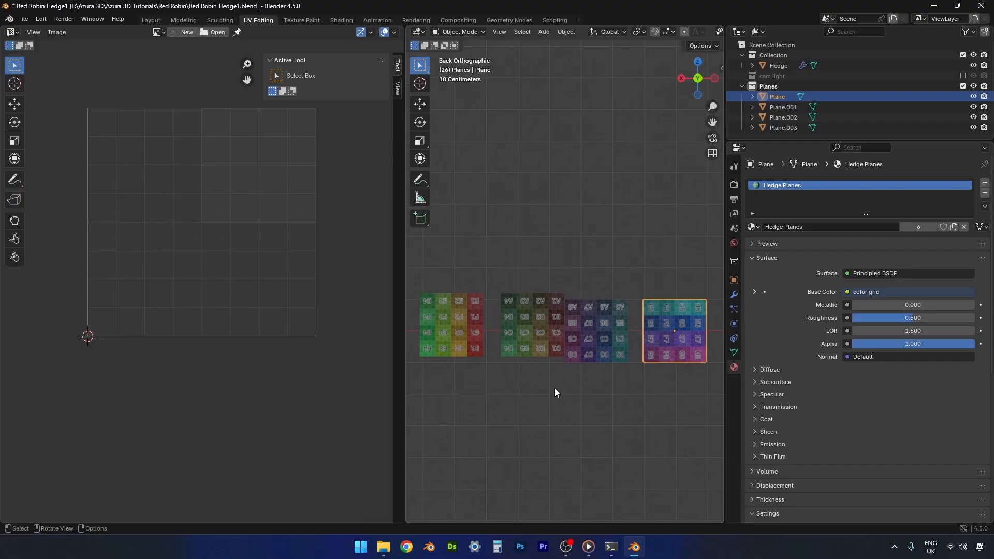
Add Plane.001, Plane.002 and Plane.003 to the selected Plane and enter Edit Mode on all four together
shift+click(591, 320)
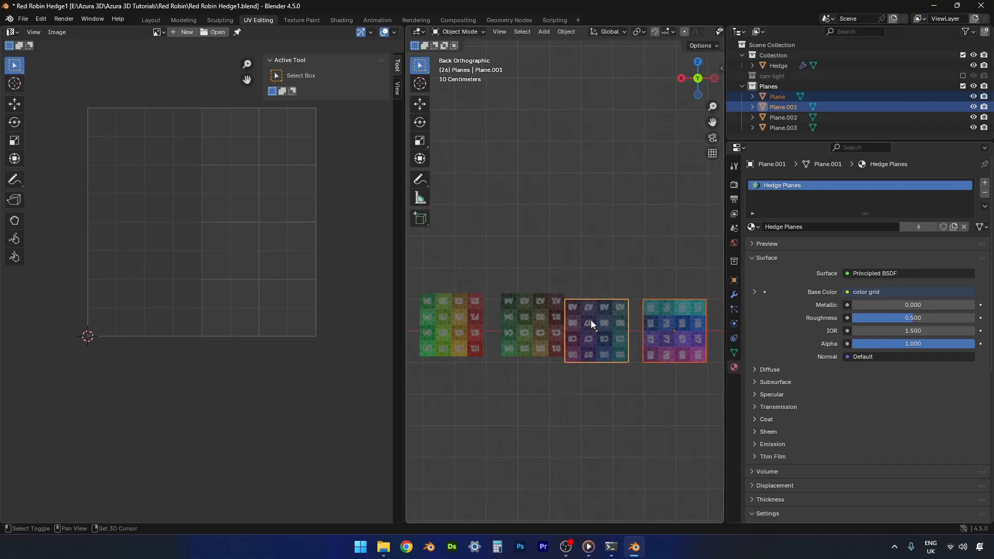
shift+click(544, 320)
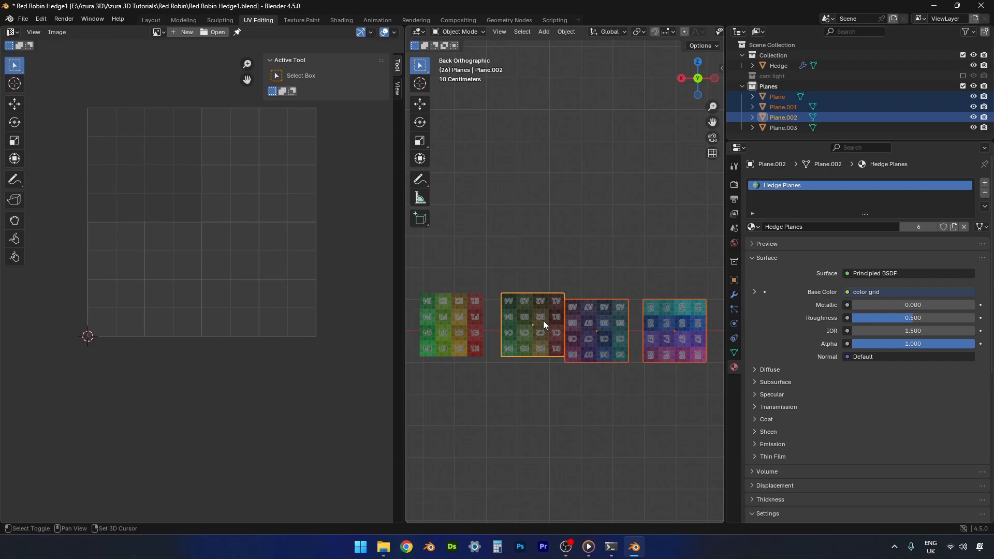
shift+click(471, 318)
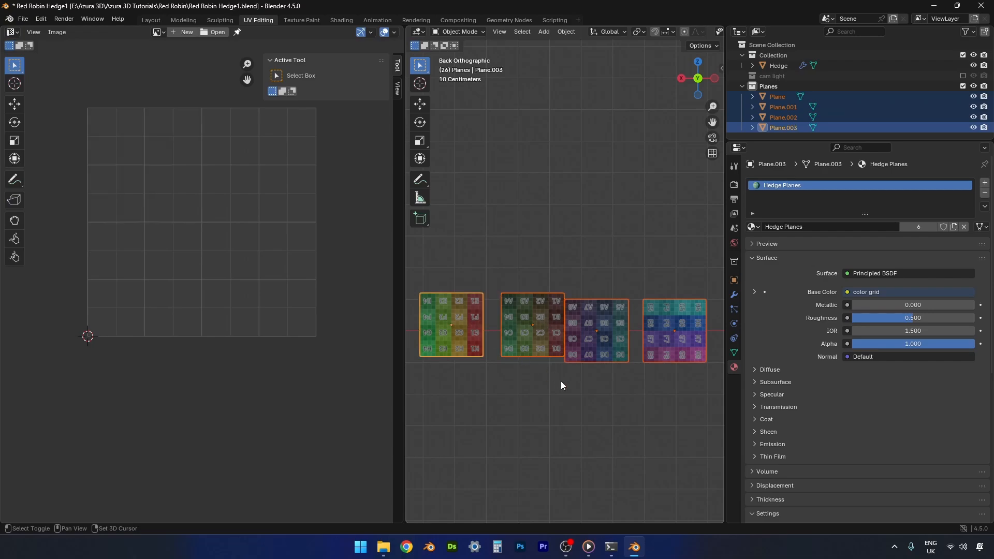
key(Tab)
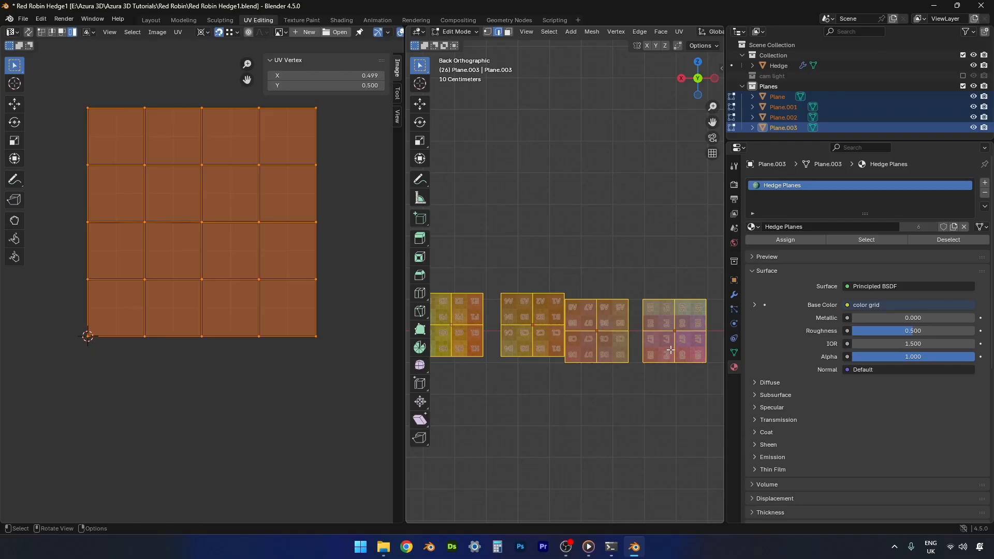
Select only Plane's geometry, turn off UV snapping, and rotate its UV island 90° around the Bounding Box Center pivot
key(alt+a)
key(l)
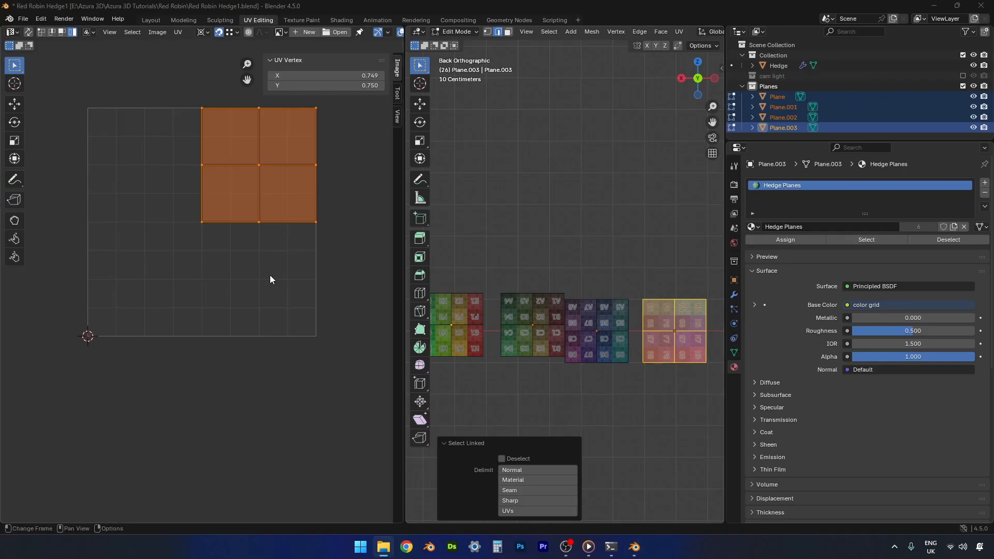
click(217, 32)
click(205, 33)
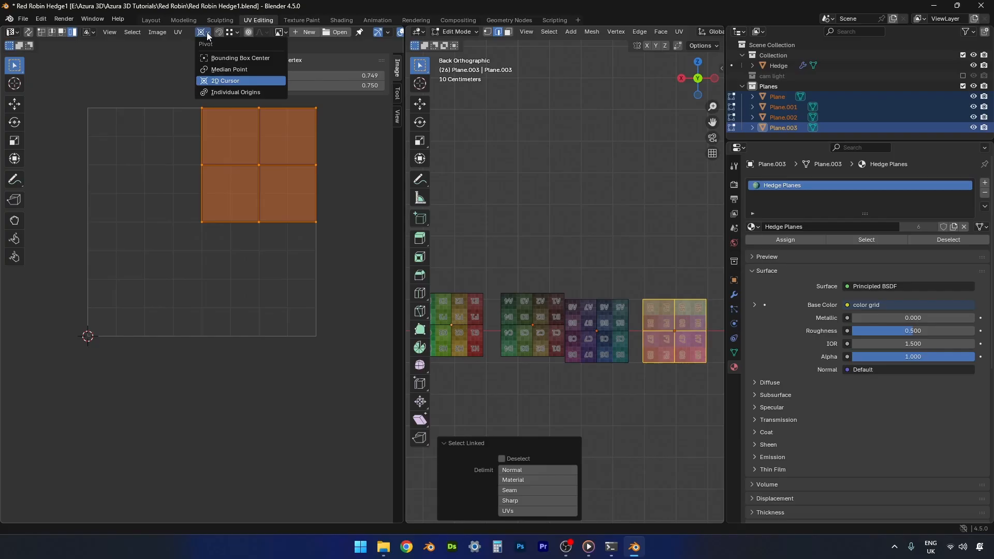
click(213, 58)
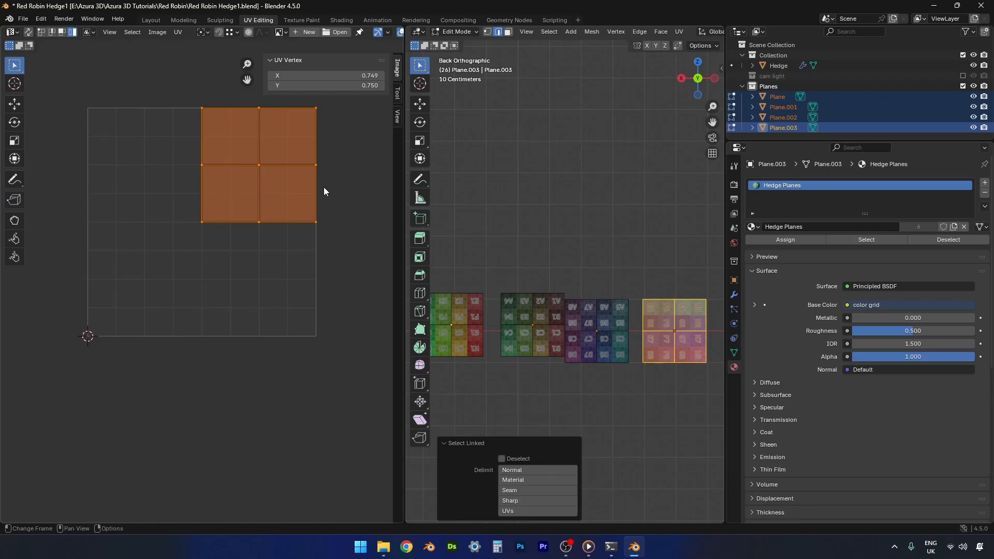
text(r90)
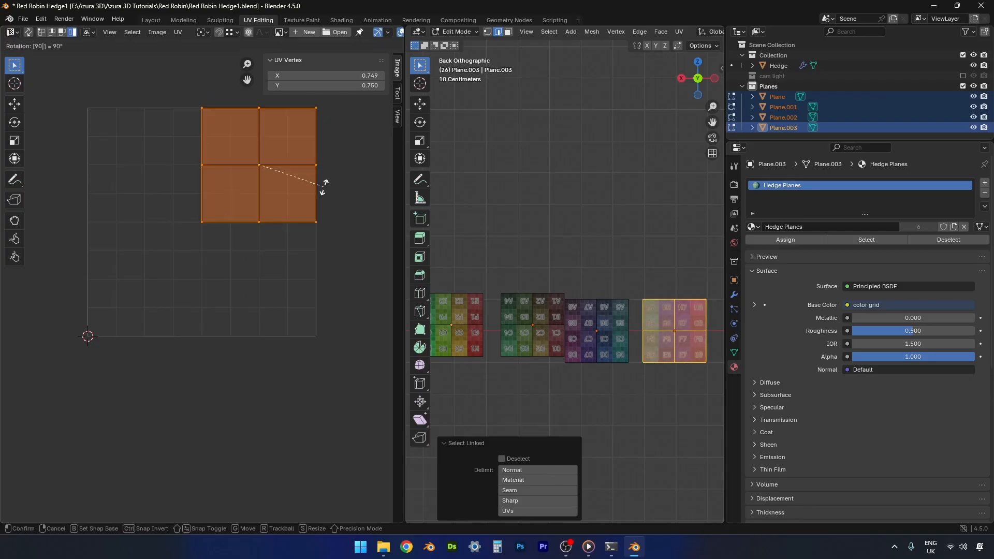
key(Return)
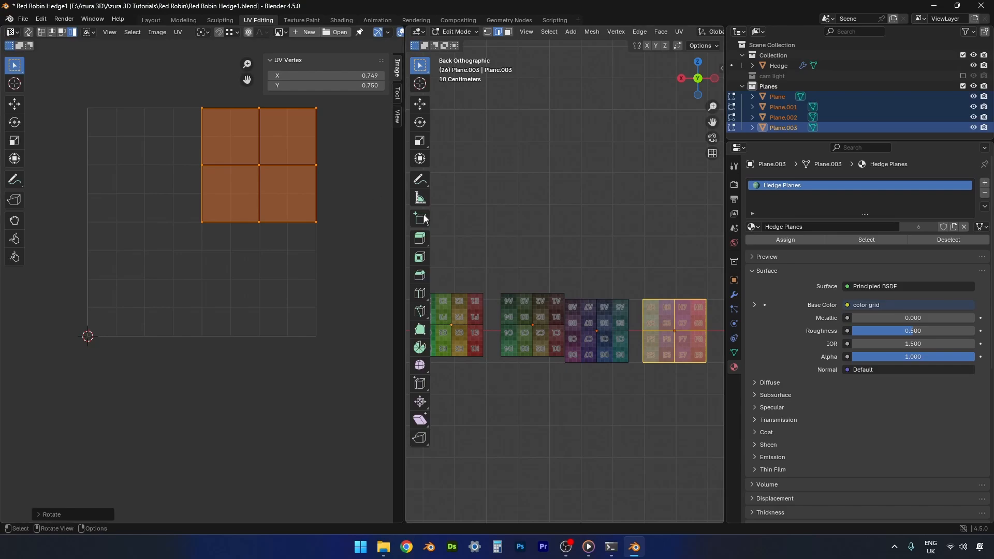
Deselect everything and select the linked geometry of the other three leaf planes, Plane.001, Plane.002 and Plane.003
key(a)
key(alt+a)
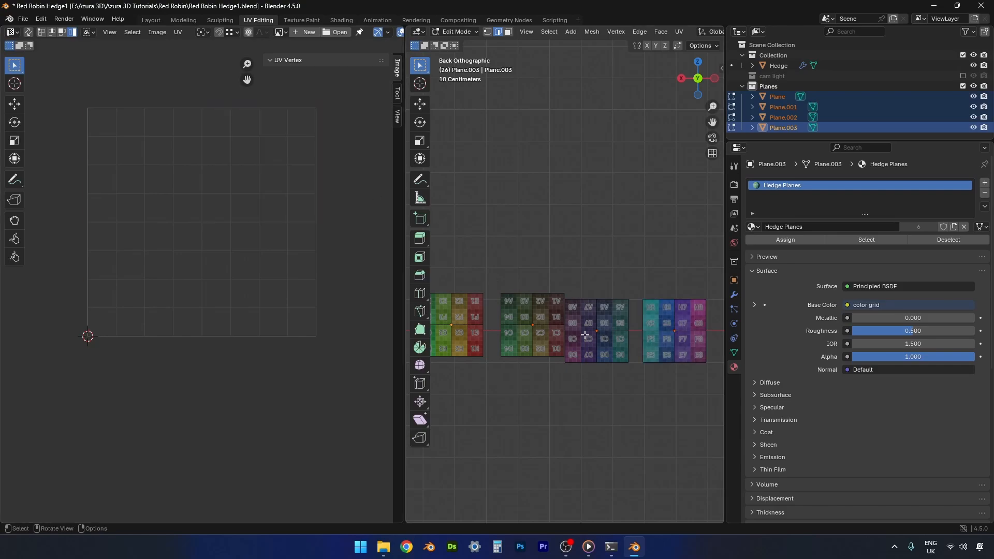
key(l)
key(l)
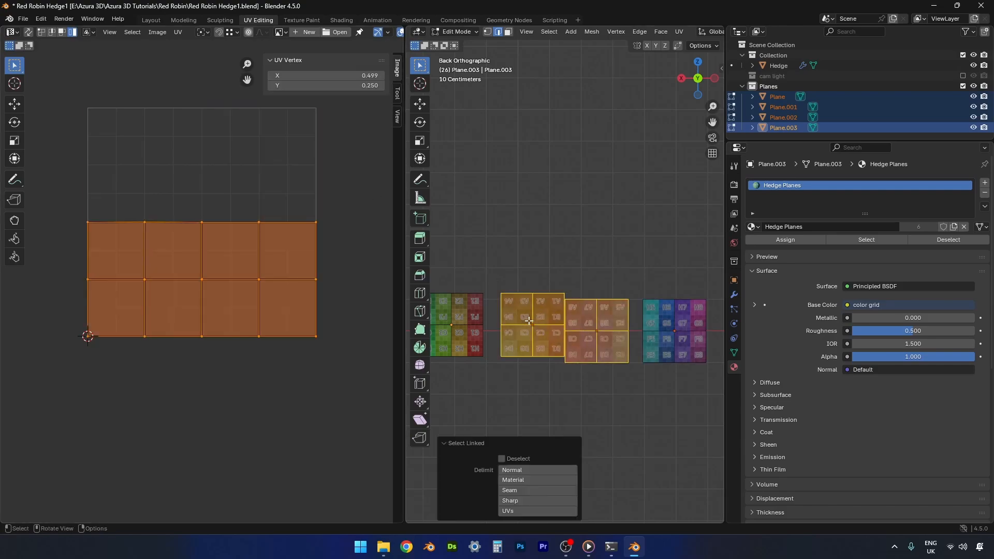
key(l)
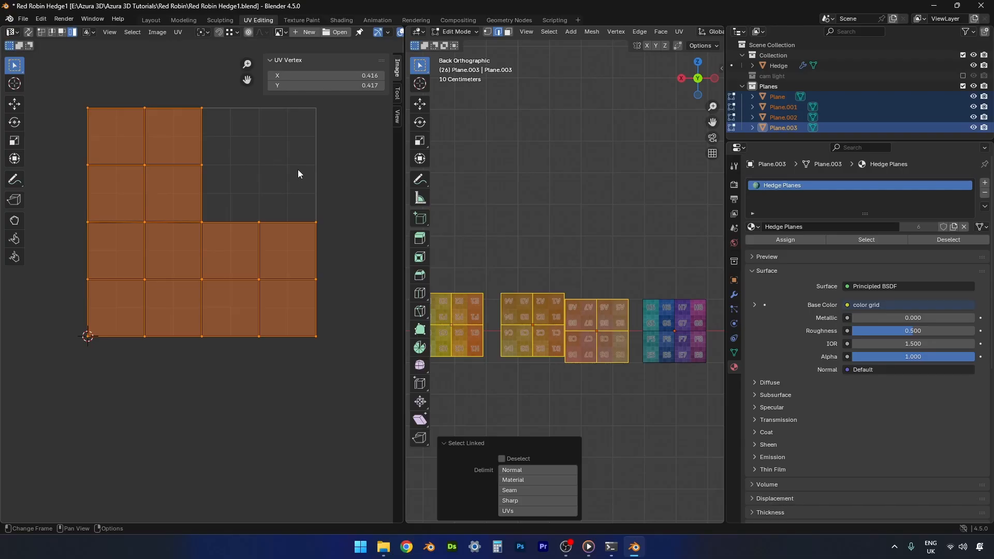
key(r)
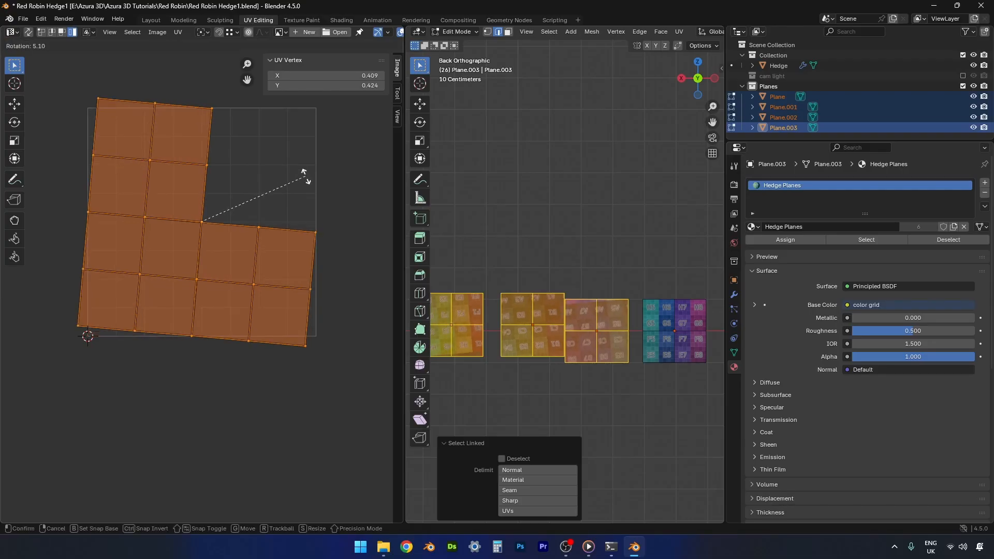
right_click(305, 172)
Set the UV pivot to Individual Origins, rotate the three selected islands 180°, and leave Edit Mode
click(208, 34)
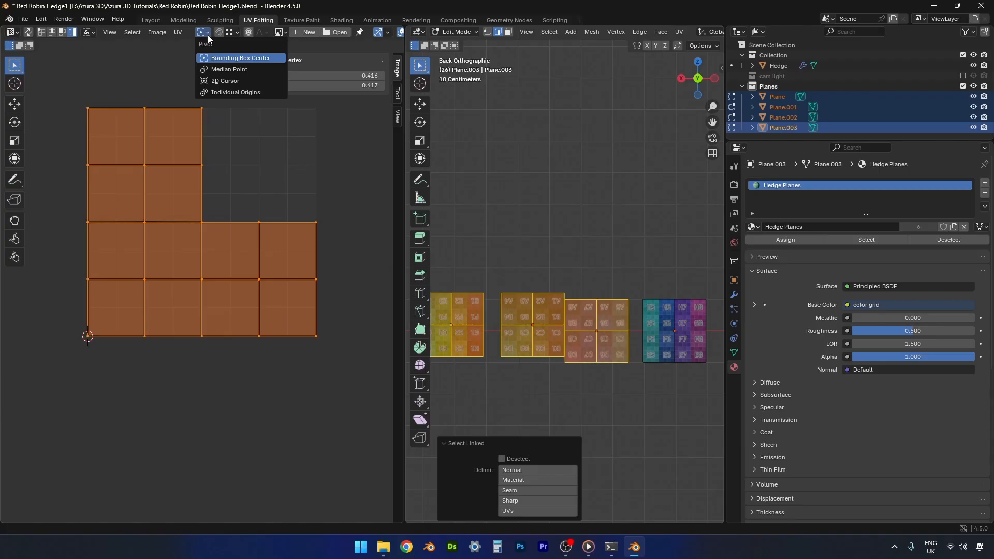
click(218, 92)
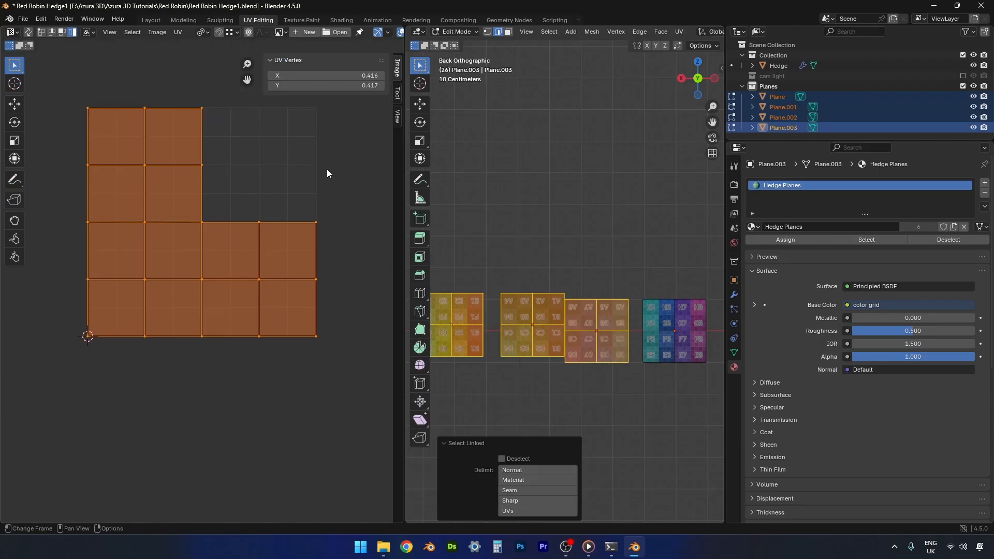
text(r)
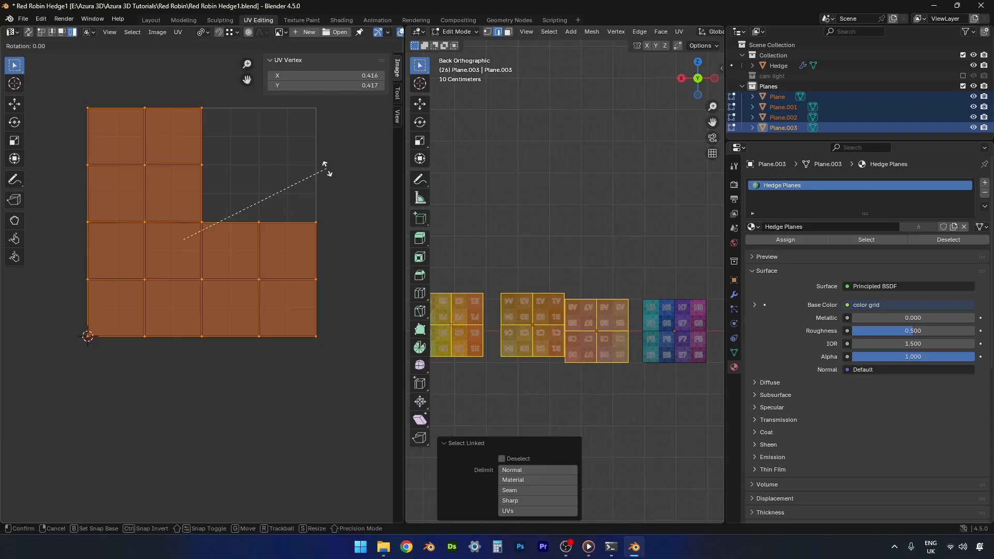
text(180)
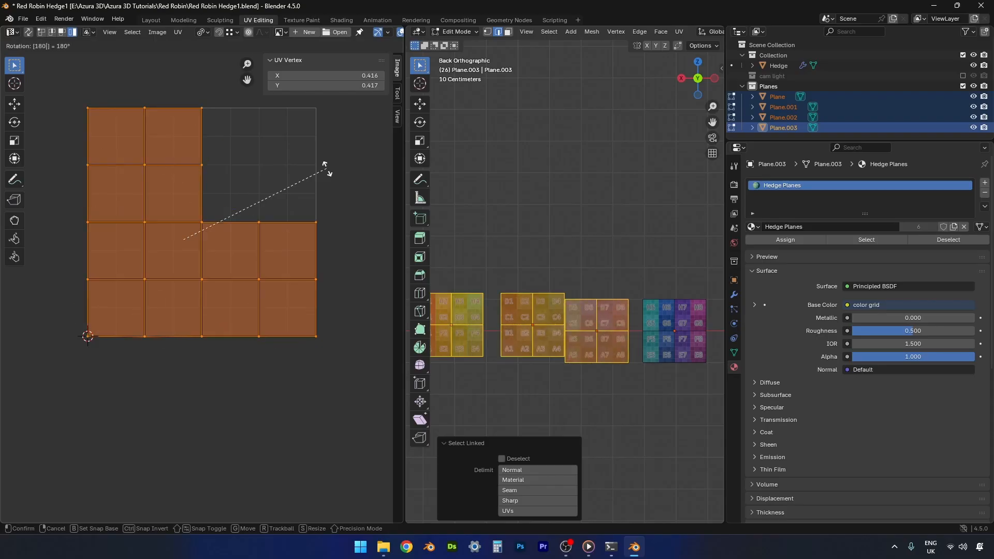
key(Return)
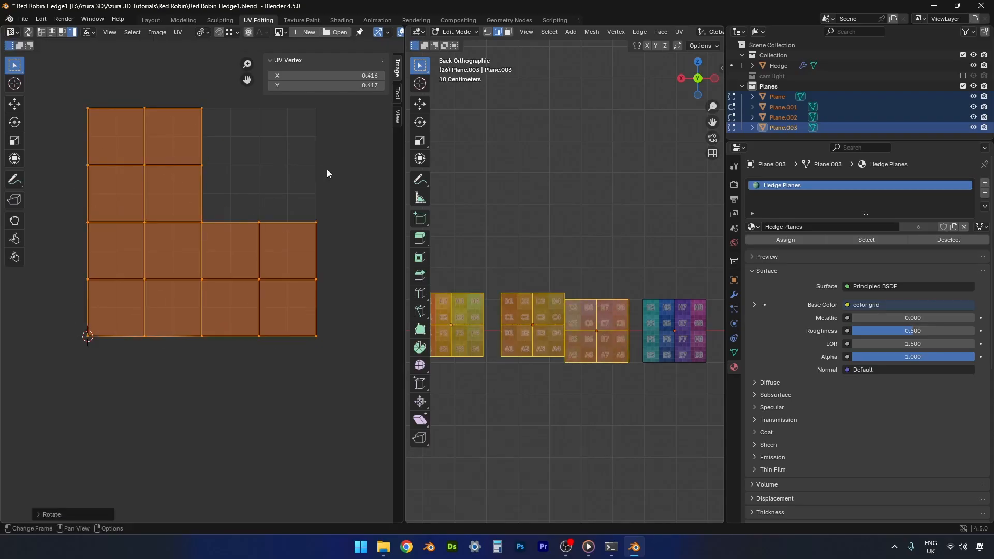
key(Tab)
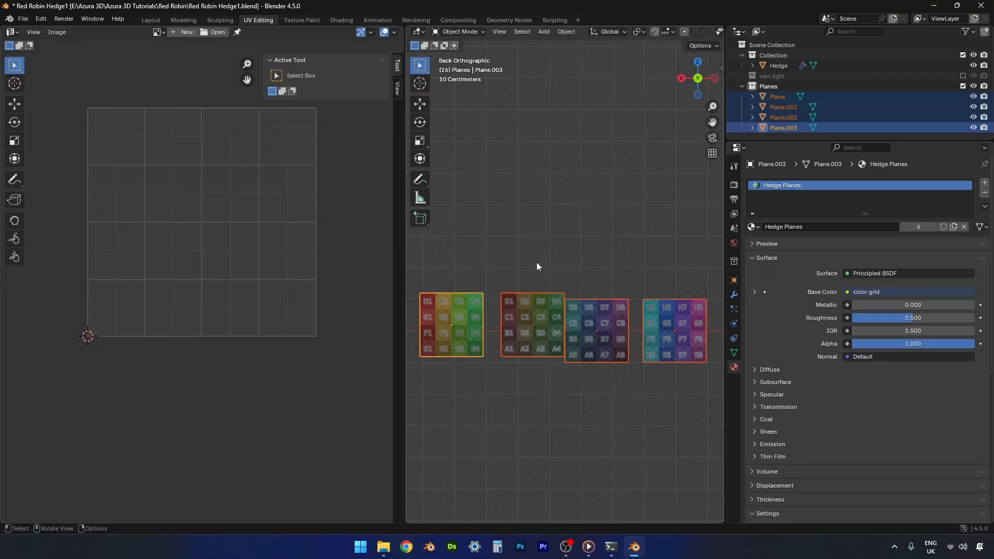
Select the Hedge object and, in the Geometry Nodes workspace, connect the Hedge Planes Set Material node's geometry output to the Join Geometry node
scroll(536, 262, down, 4)
shift+middle_drag(618, 342, 569, 345)
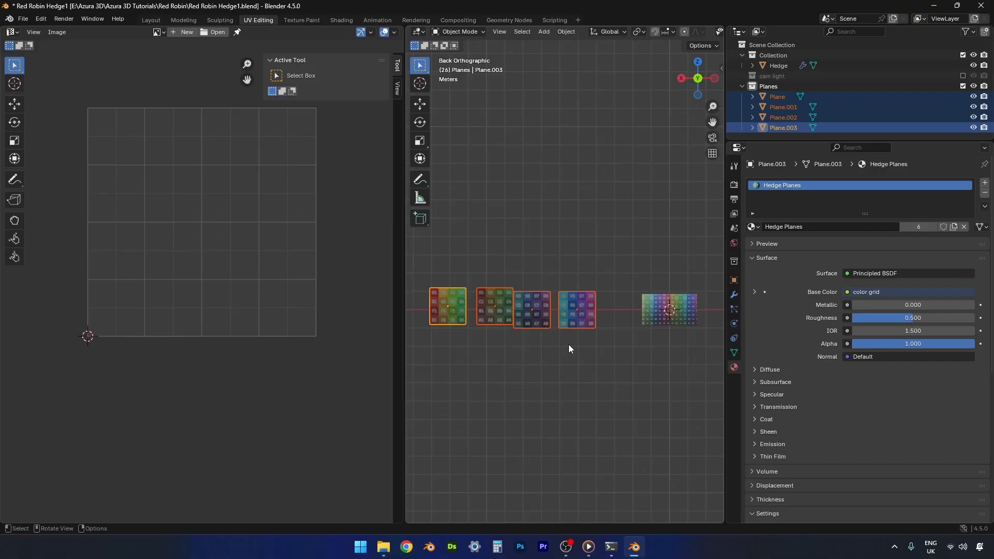
click(693, 313)
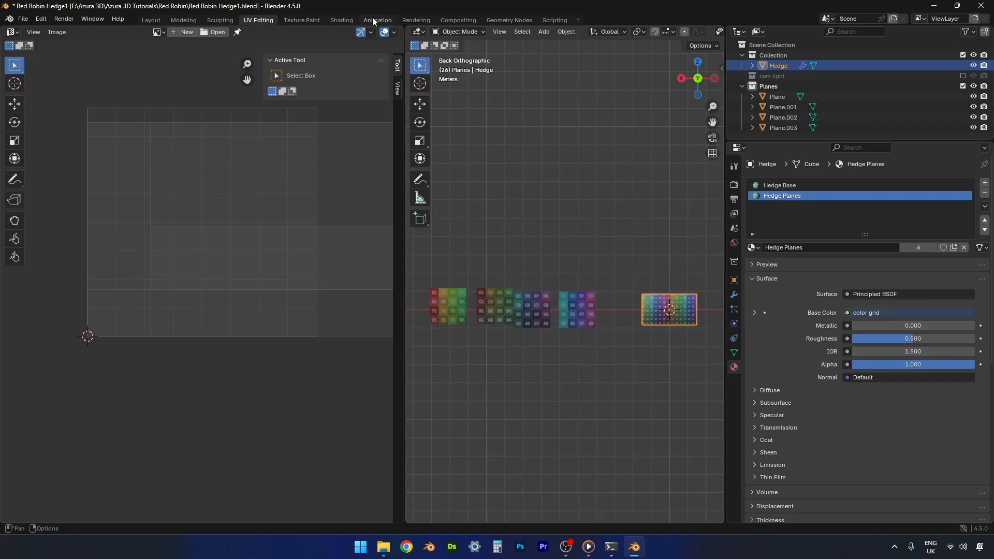
click(504, 18)
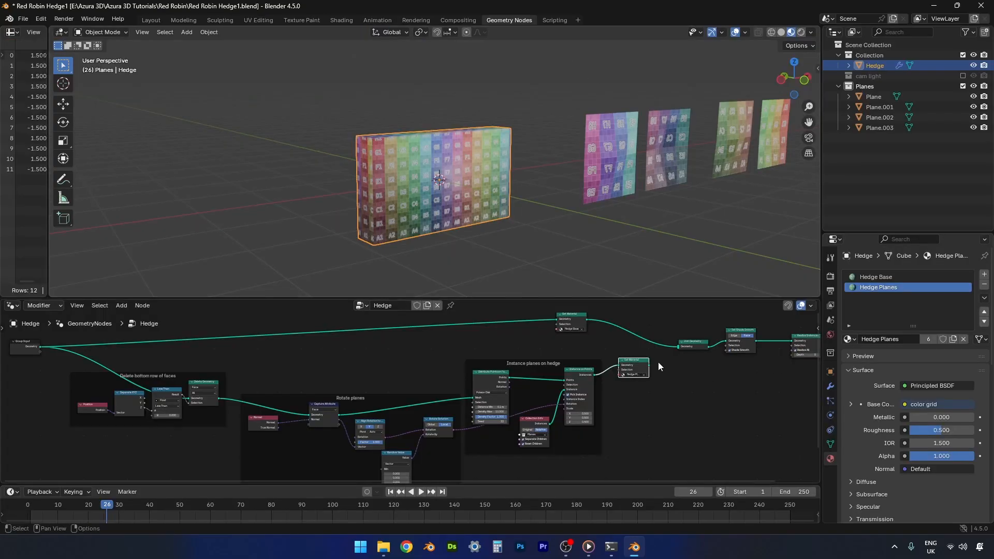
drag(650, 367, 676, 350)
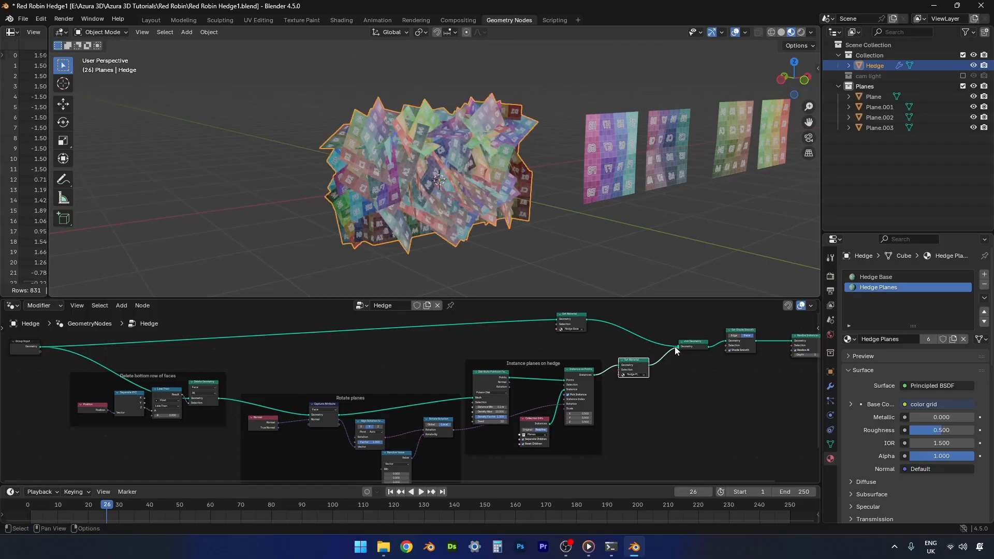
mouse_move(584, 243)
middle_down()
mouse_move(508, 254)
mouse_move(345, 247)
mouse_move(551, 257)
mouse_move(570, 242)
middle_up()
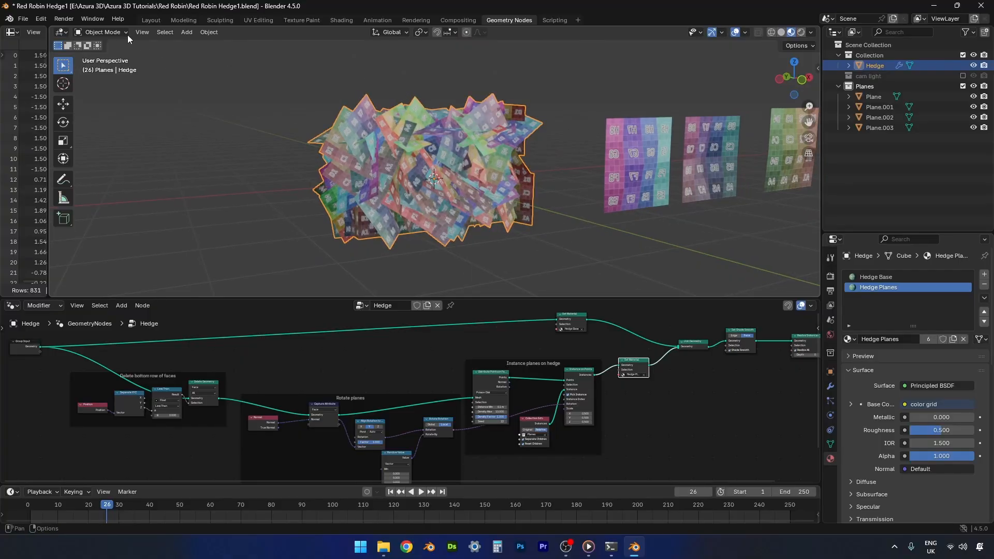
Check in the Add-ons preferences whether the FBX format add-on is enabled, and close the preferences
click(40, 19)
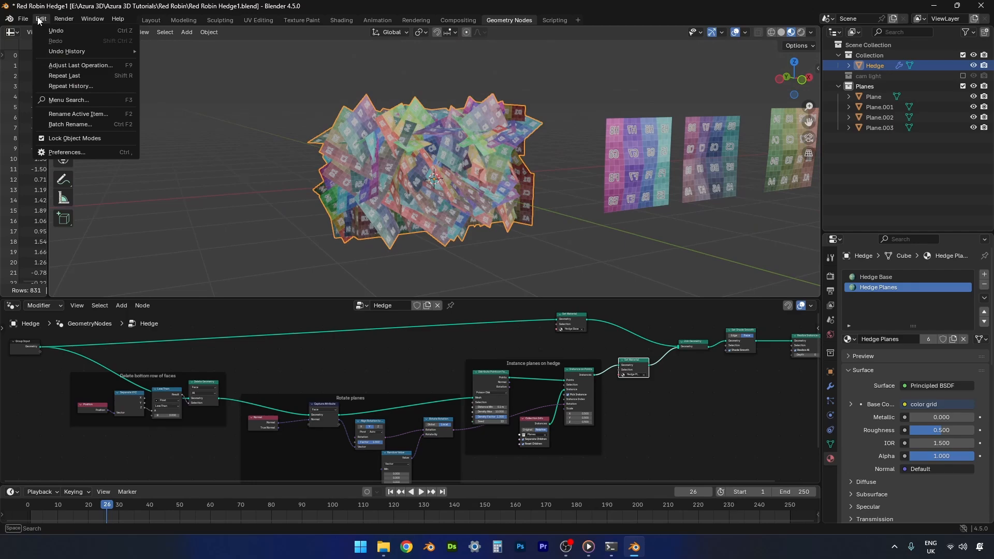
click(89, 150)
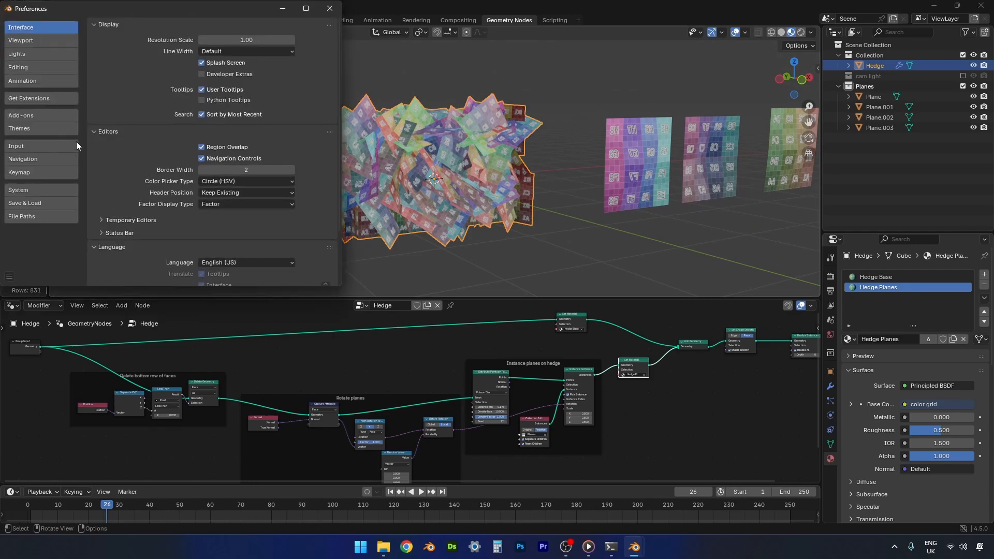
click(49, 113)
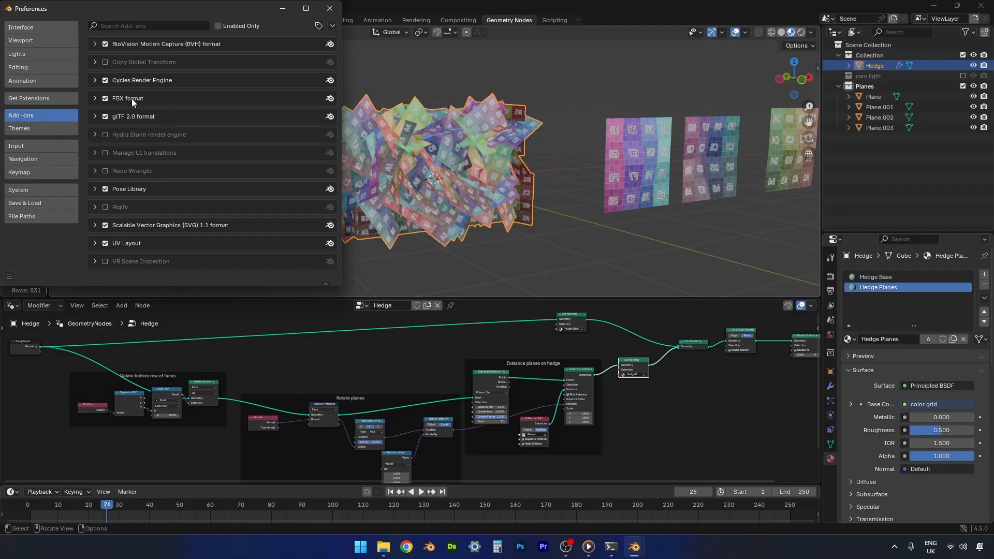
click(330, 9)
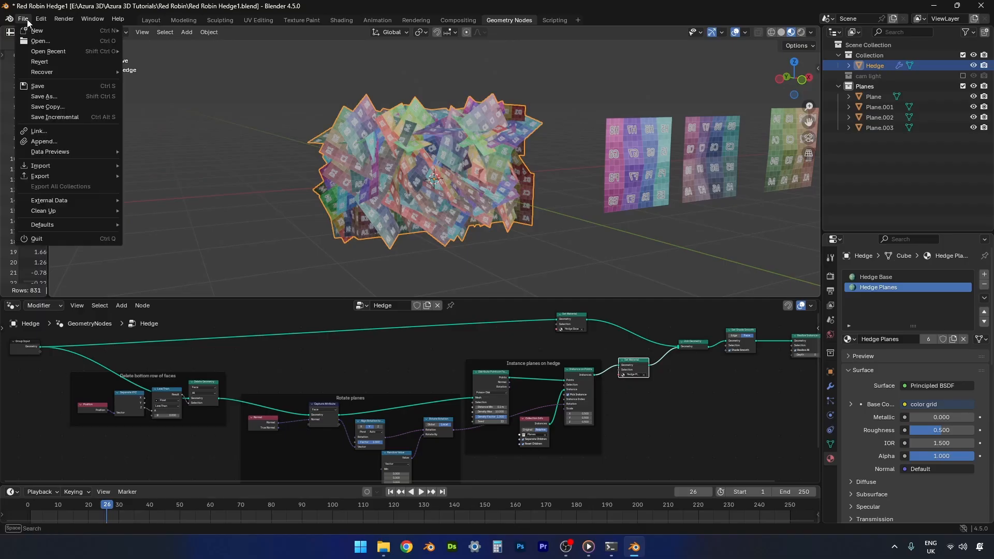
Set up an FBX export that overwrites Red Robin Hedge.fbx in the Red Robin folder, limited to Selected Objects
click(23, 19)
mouse_move(64, 176)
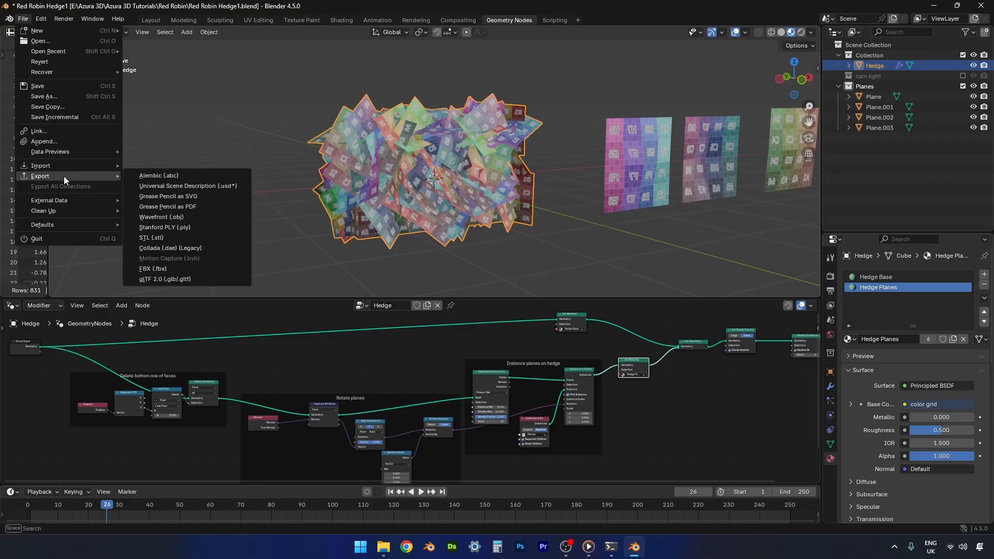
click(165, 268)
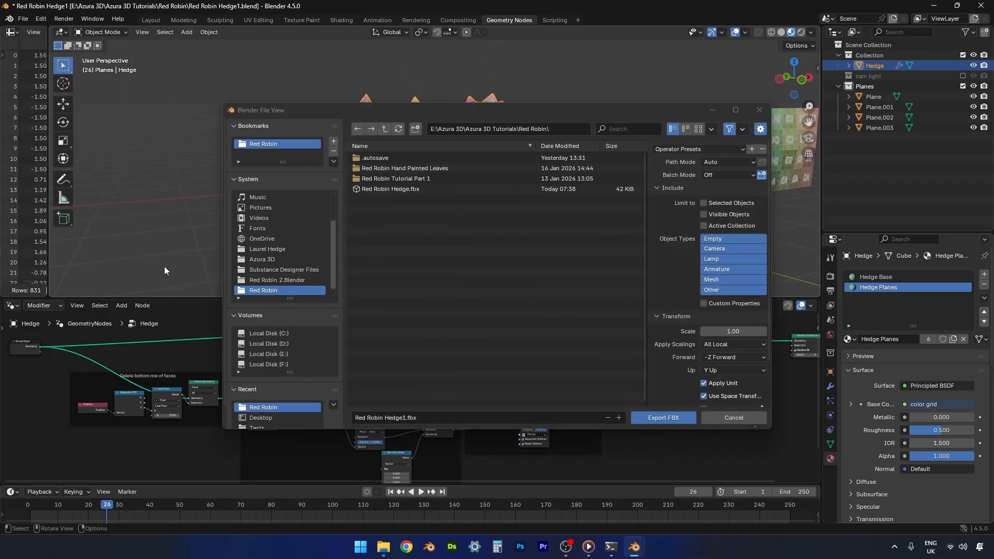
click(373, 189)
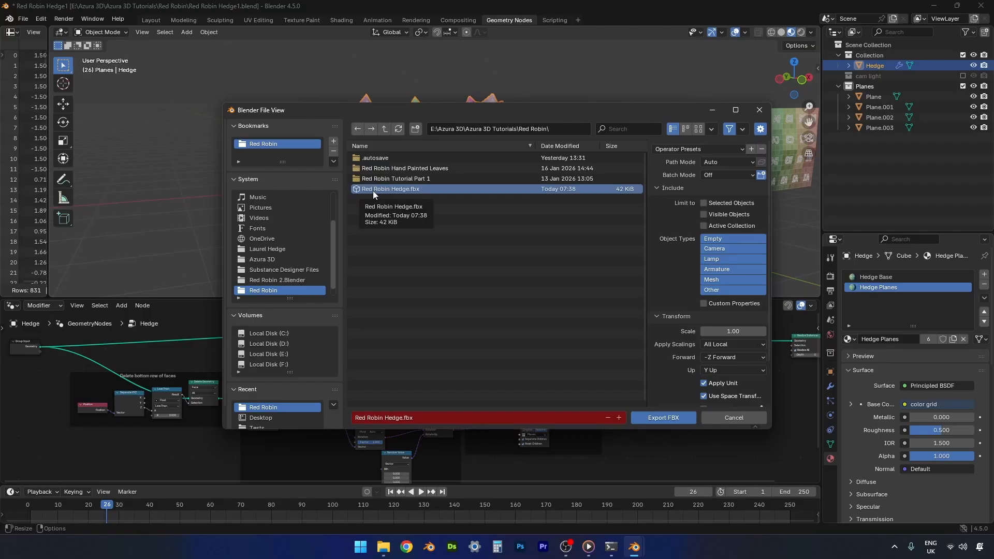
click(704, 203)
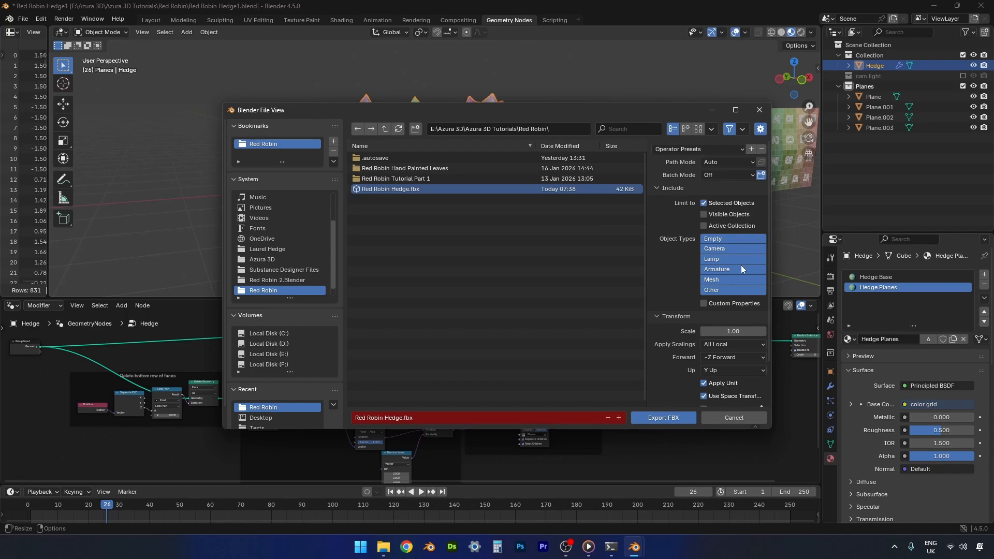
Expand the Geometry export settings, review the transform and Apply Modifiers options, and export the FBX
drag(768, 218, 769, 275)
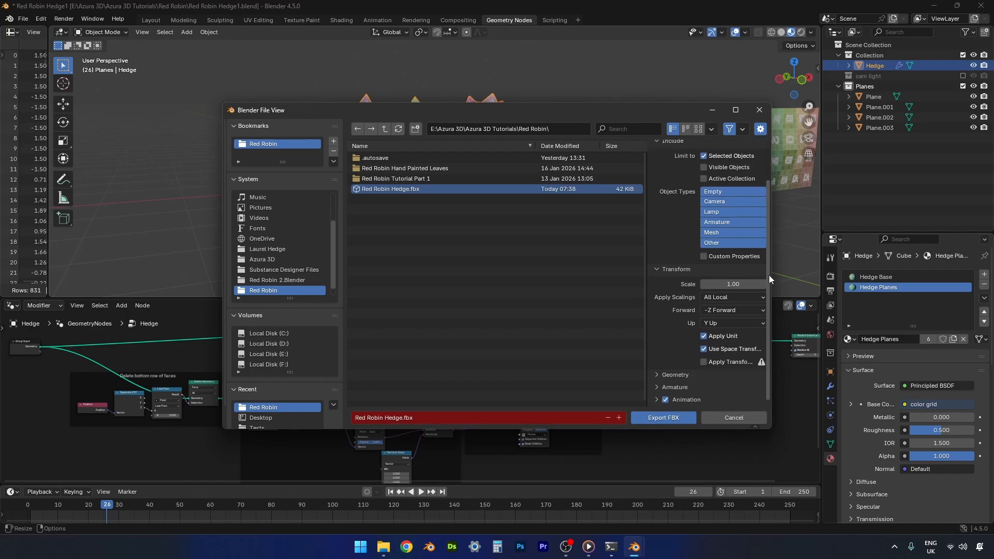
click(666, 373)
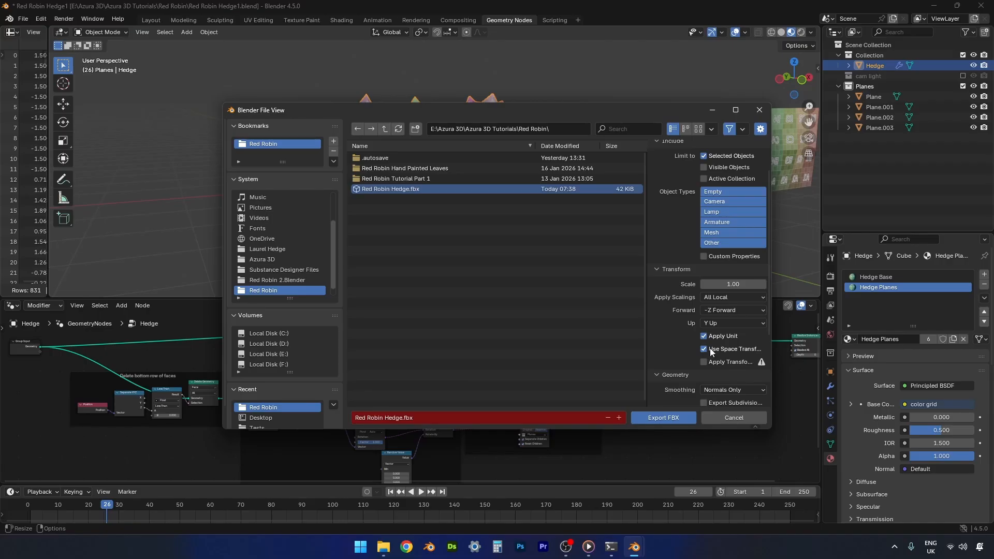
scroll(668, 375, up, 2)
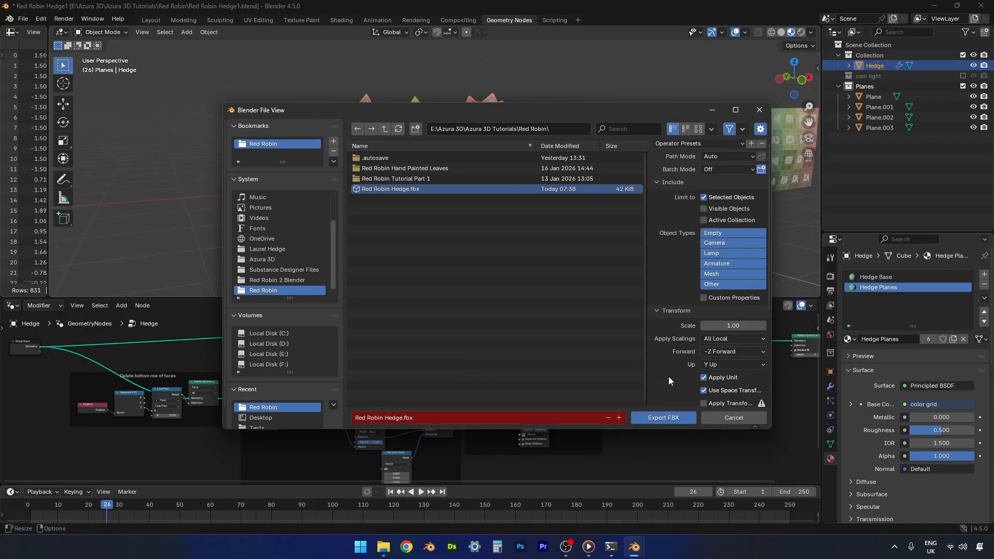
scroll(669, 377, down, 1)
scroll(669, 377, up, 1)
drag(767, 222, 768, 310)
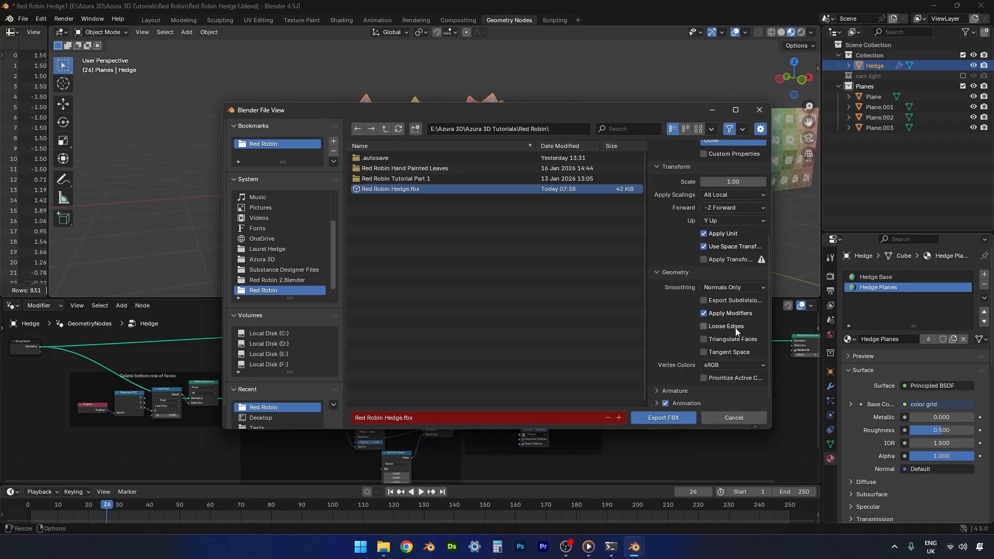
click(669, 416)
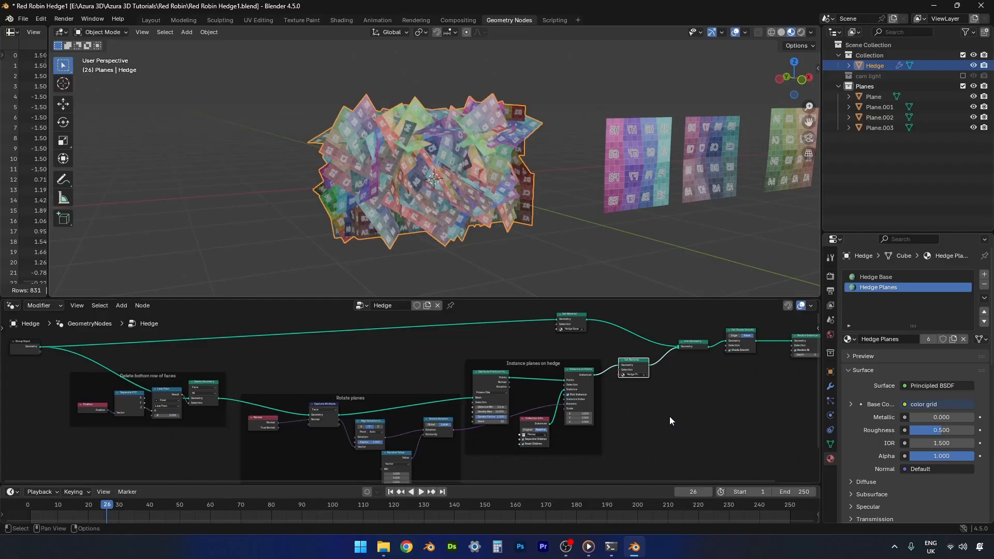